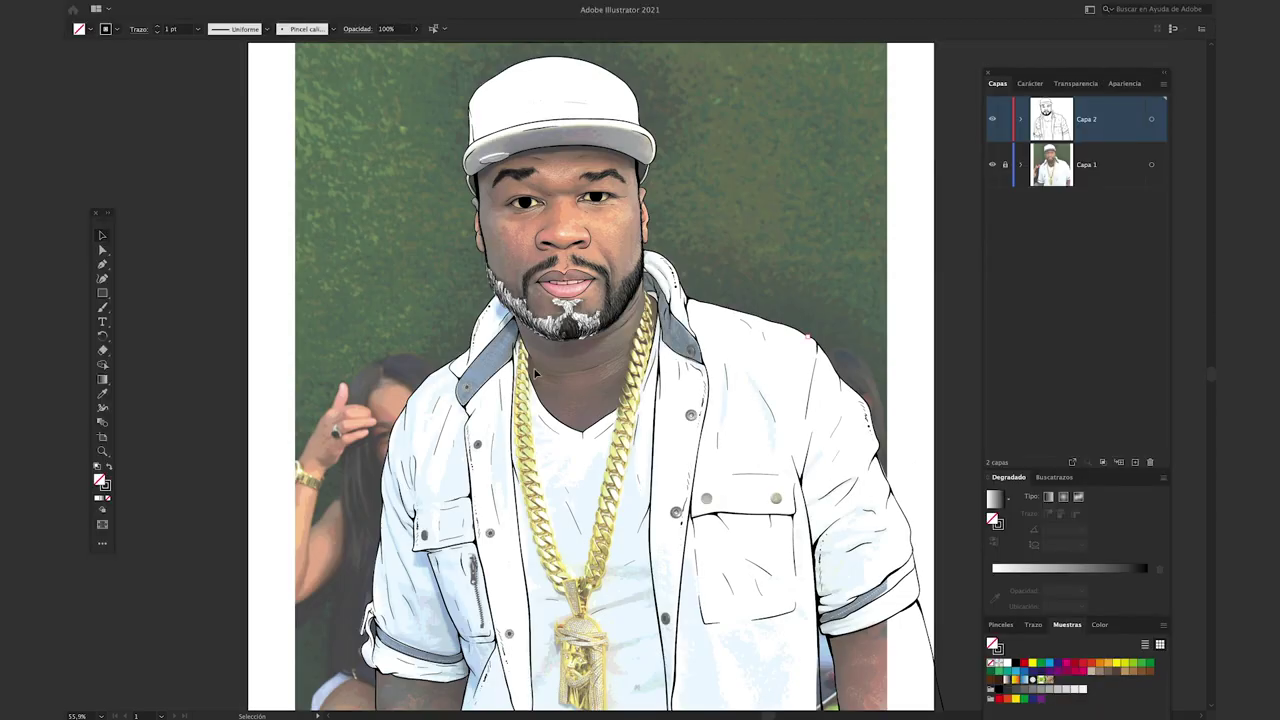
- Trace the uppermost links of the left gold chain strand below the collar with the Paintbrush
key("Tab")
scroll(513, 276, "up", 8)
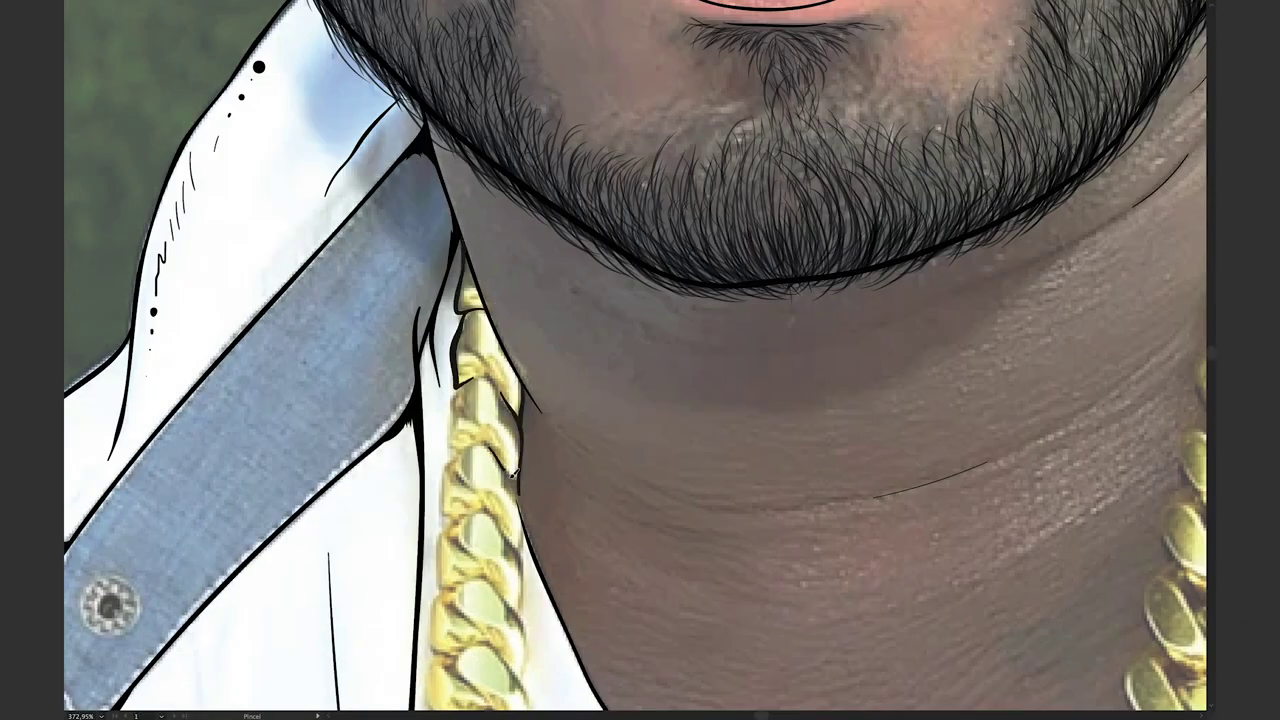
key("b")
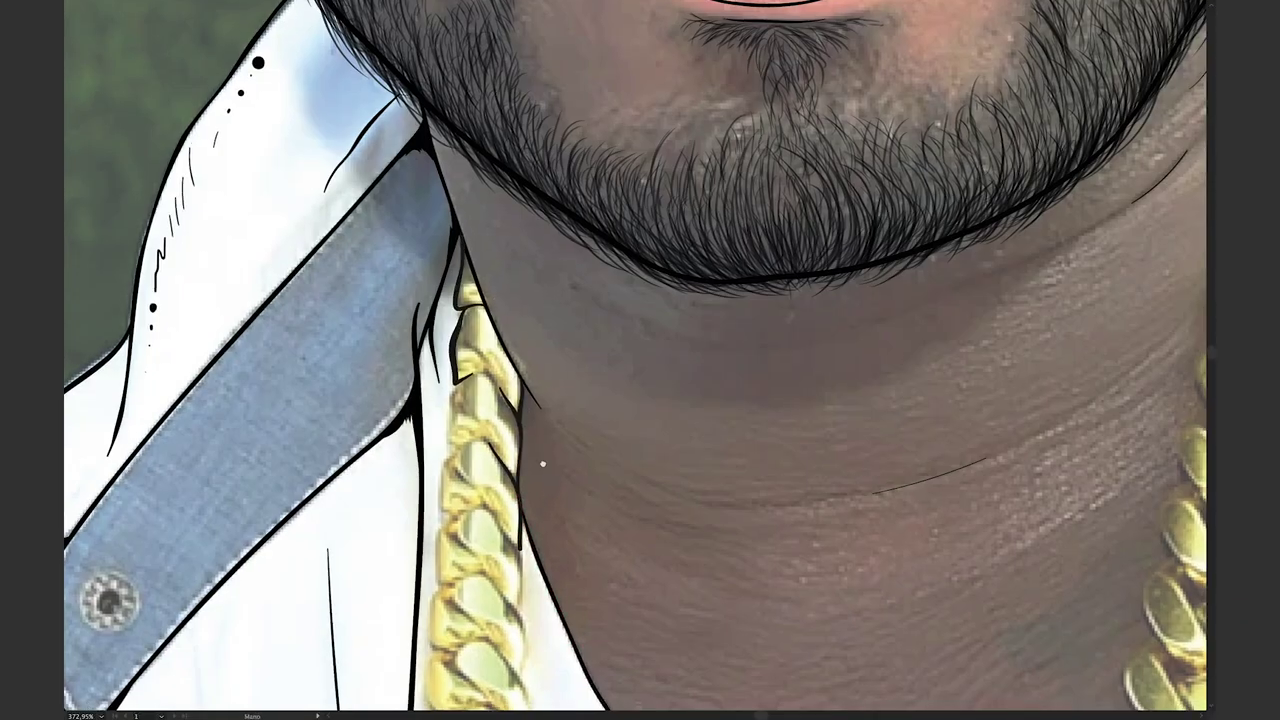
scroll(520, 542, "down", 2)
scroll(486, 282, "down", 1)
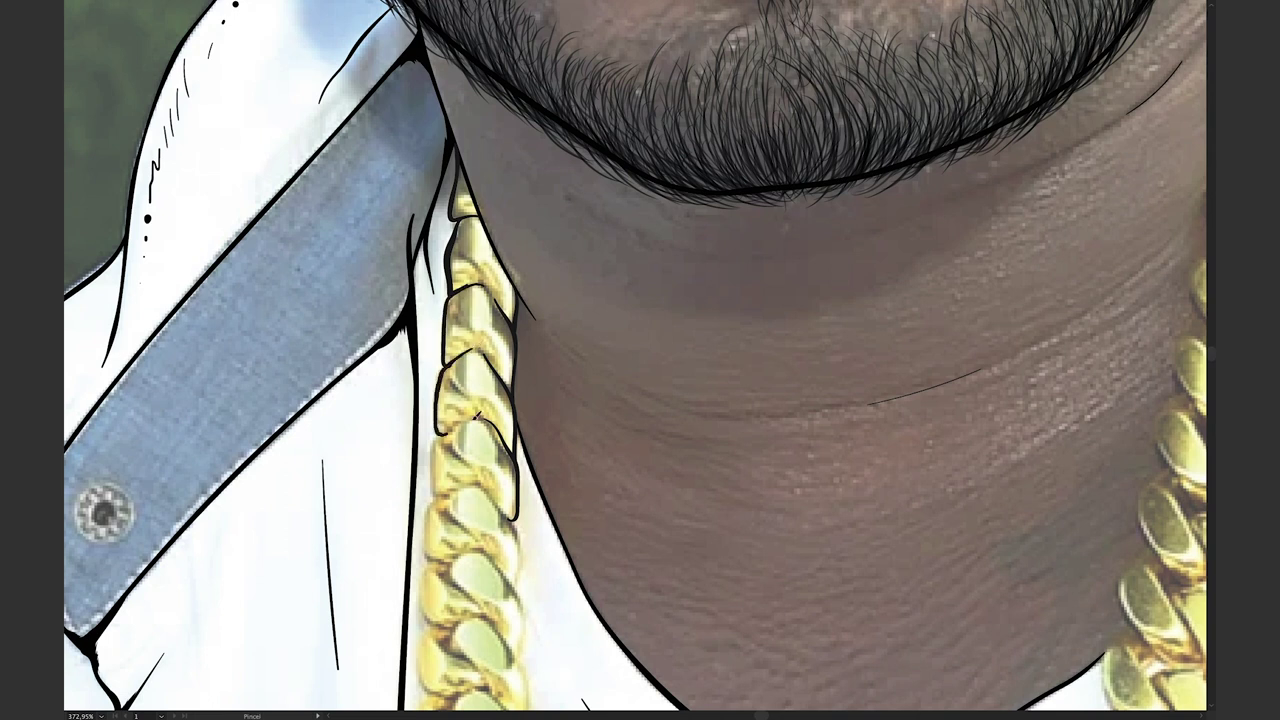
scroll(450, 455, "down", 2)
scroll(492, 430, "down", 2)
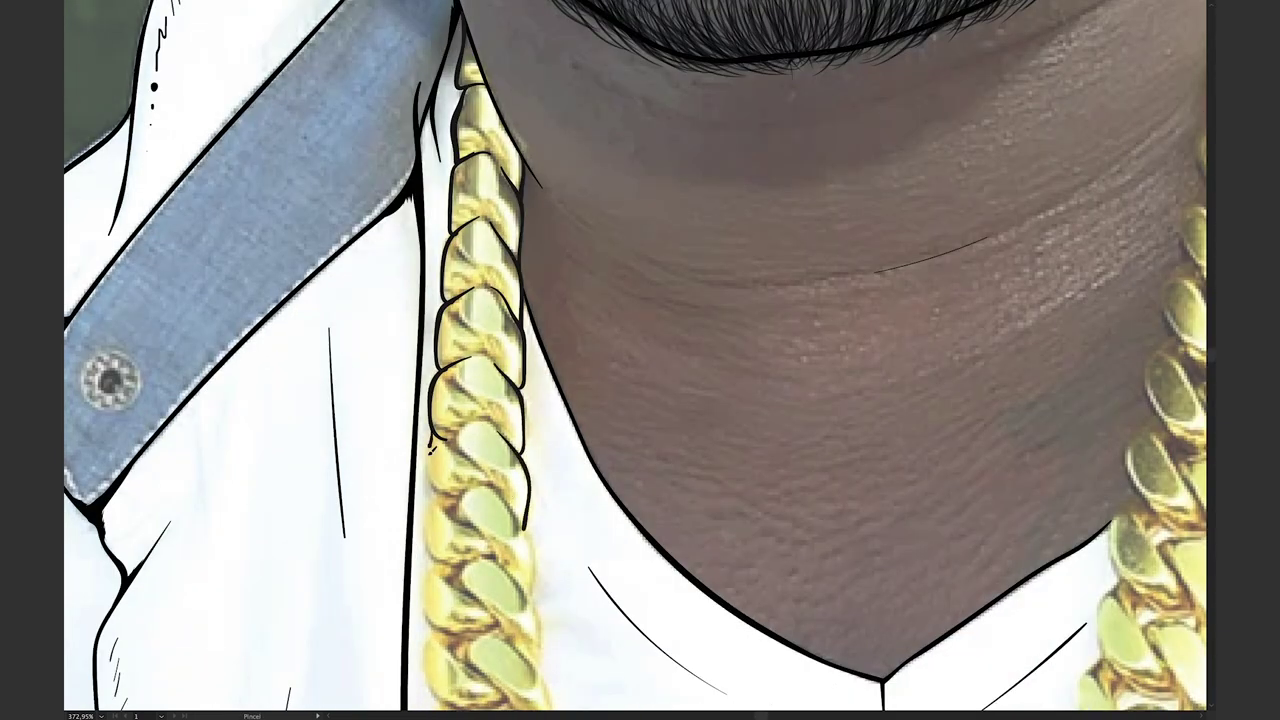
scroll(495, 440, "down", 1)
left_click_drag(430, 452, 433, 488)
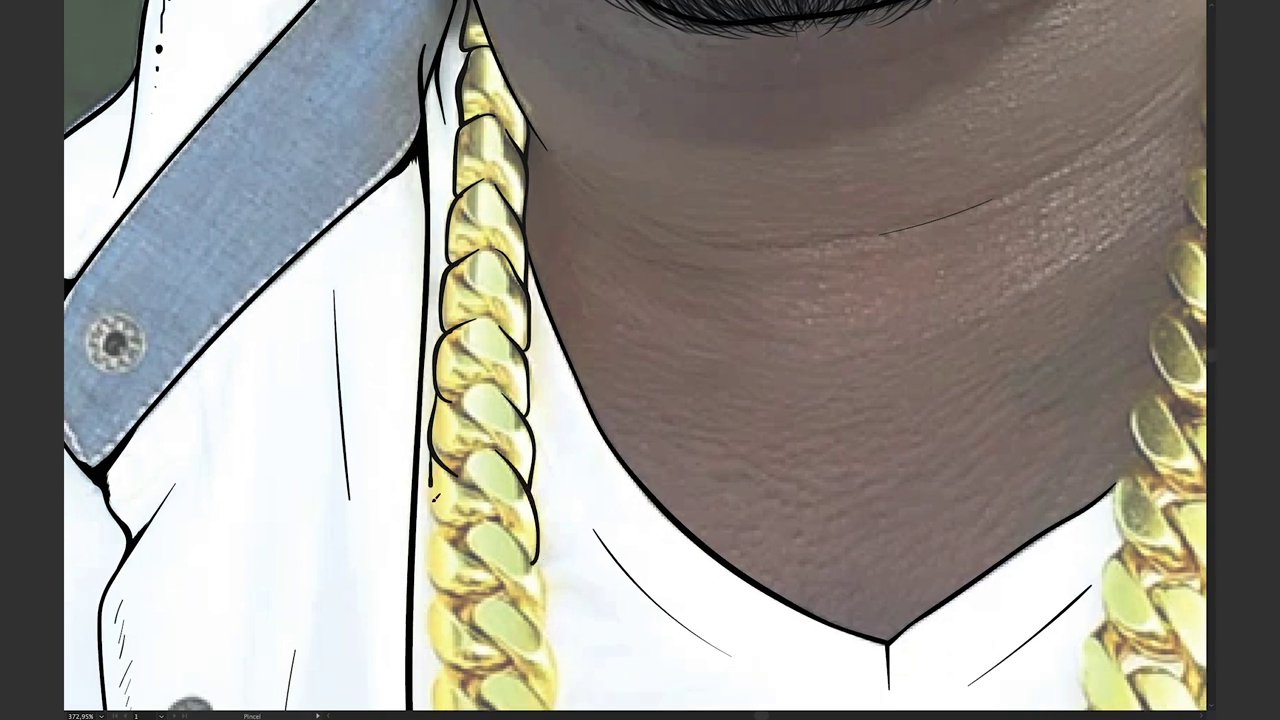
- Outline the left strand's middle chain links beside the V-neck with black brush strokes
scroll(543, 282, "down", 9)
mouse_move(502, 238)
left_mouse_down()
mouse_move(553, 250)
mouse_move(576, 351)
left_mouse_up()
mouse_move(513, 314)
left_mouse_down()
mouse_move(589, 393)
mouse_move(586, 431)
left_mouse_up()
left_click_drag(484, 290, 495, 219)
mouse_move(495, 167)
left_mouse_down()
mouse_move(466, 152)
mouse_move(464, 99)
left_mouse_up()
left_click_drag(499, 242, 463, 179)
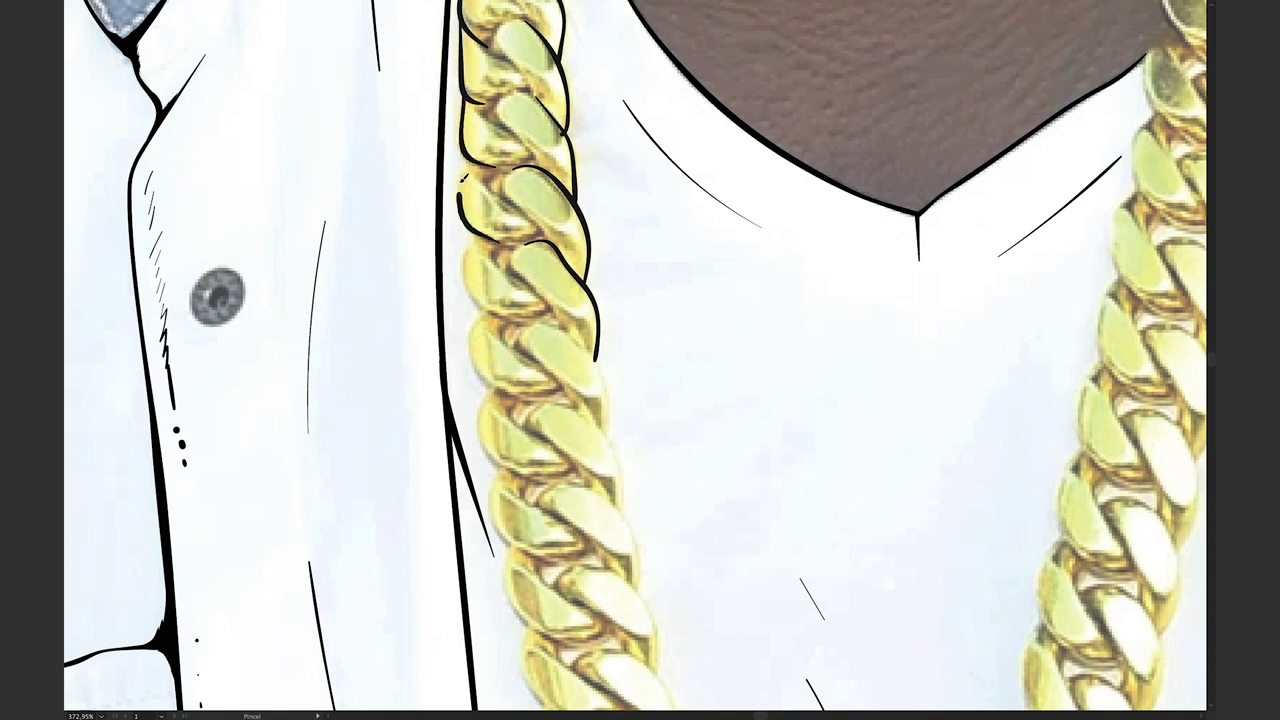
left_click_drag(522, 327, 608, 432)
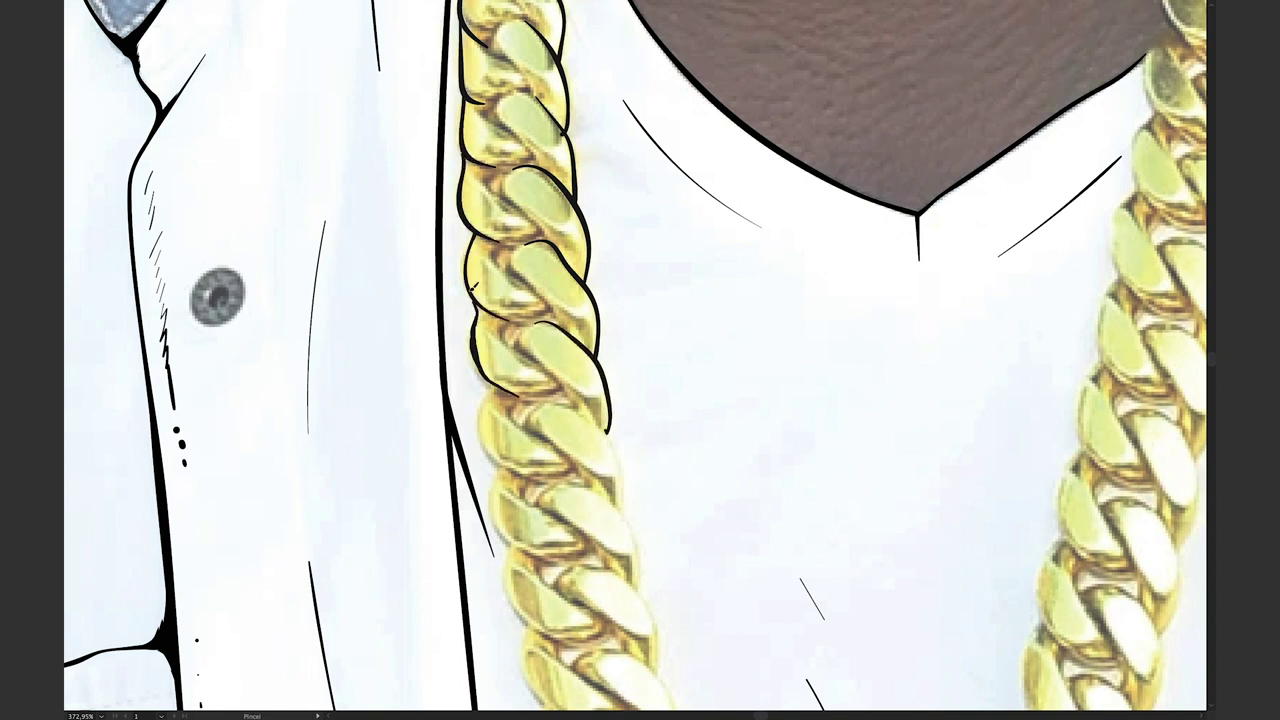
- Undo the last brush stroke and continue outlining the next links down the left chain strand
key("ctrl+z")
key("b")
left_click_drag(547, 438, 518, 311)
mouse_move(527, 355)
left_mouse_down()
mouse_move(614, 426)
mouse_move(606, 462)
left_mouse_up()
left_click_drag(527, 433, 491, 415)
mouse_move(558, 513)
left_mouse_down()
mouse_move(476, 412)
mouse_move(389, 255)
left_mouse_up()
left_click_drag(482, 395, 519, 392)
left_click_drag(422, 370, 545, 548)
mouse_move(515, 474)
left_mouse_down()
mouse_move(572, 492)
mouse_move(474, 410)
left_mouse_up()
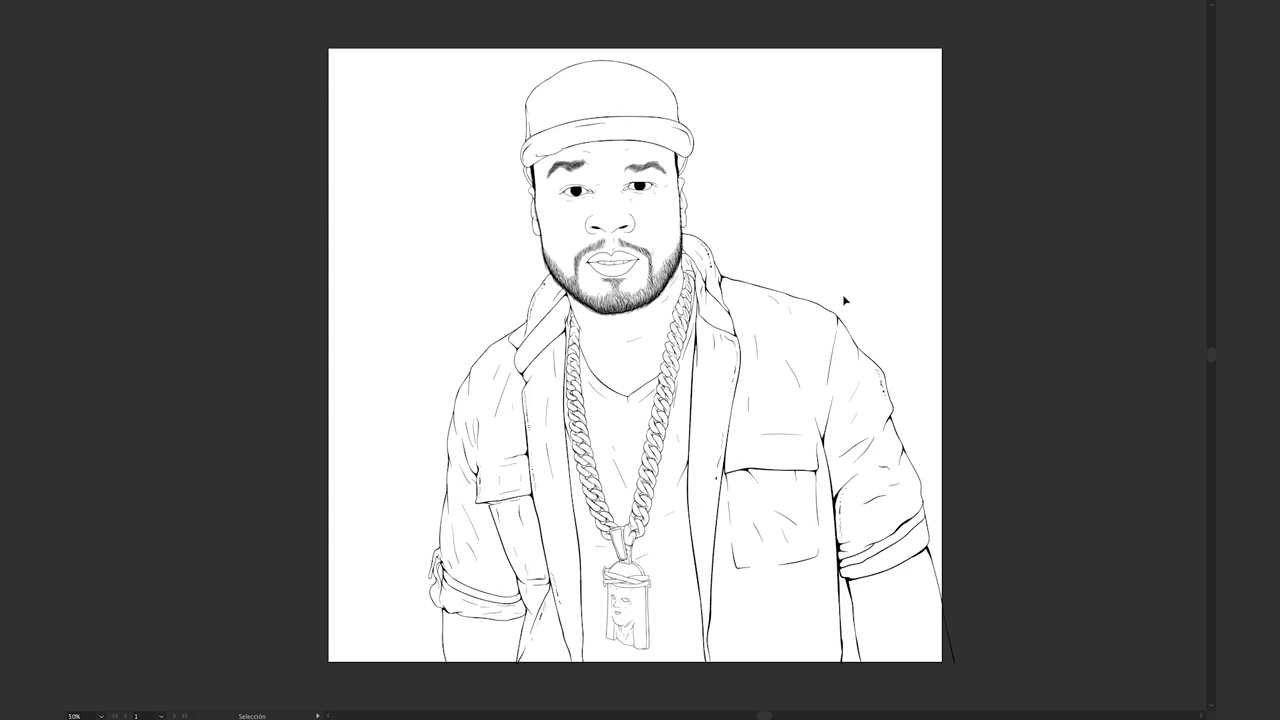
- Draw solid black shadows with the Pencil in the joints of the left strand's lowest links above the pendant
key("n")
scroll(613, 523, "up", 10)
left_click_drag(570, 610, 588, 682)
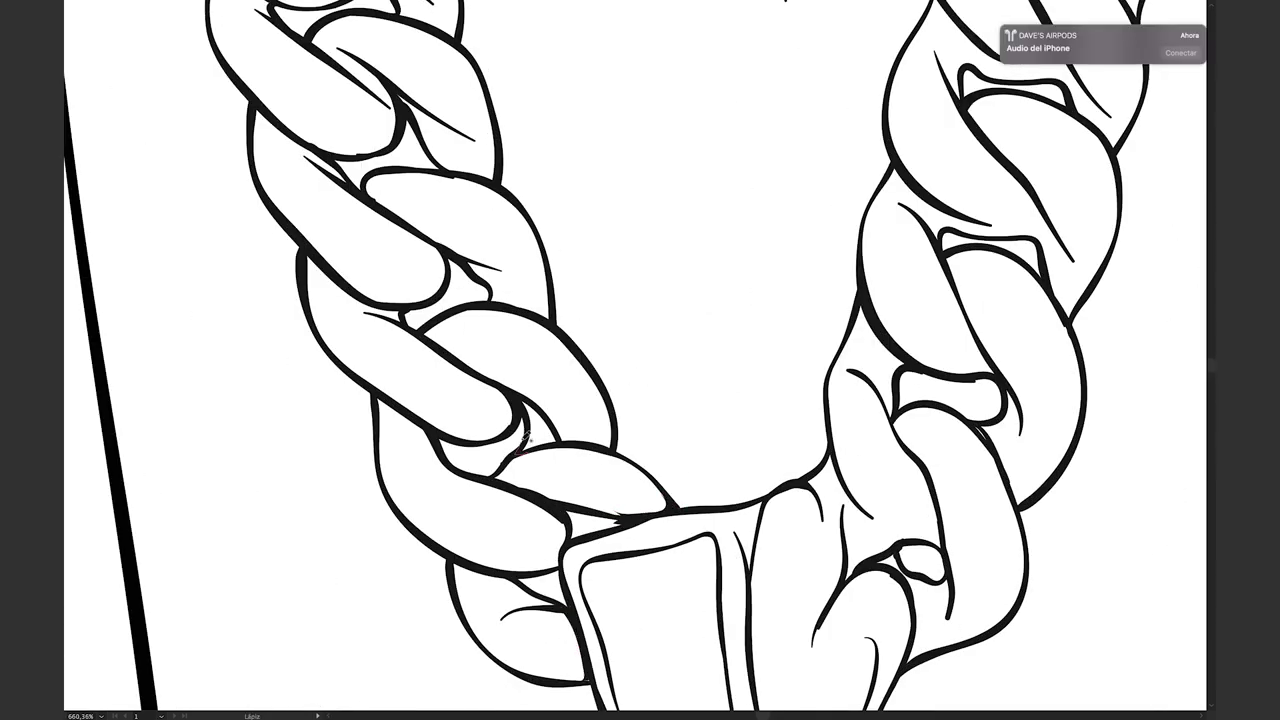
left_click_drag(526, 410, 554, 444)
left_click_drag(378, 400, 426, 436)
left_click_drag(560, 443, 612, 412)
left_click_drag(470, 264, 508, 274)
left_click_drag(308, 158, 346, 184)
left_click_drag(402, 98, 436, 150)
left_click_drag(542, 514, 566, 540)
left_click_drag(456, 572, 512, 600)
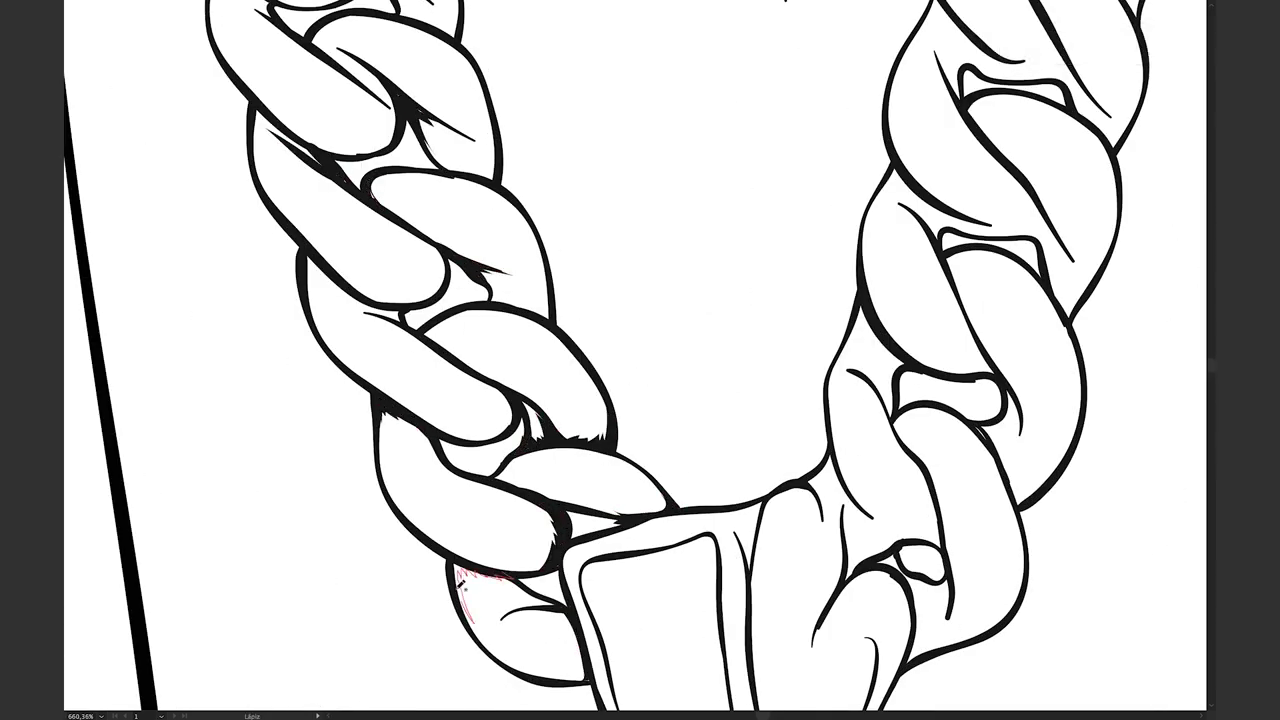
- Fill the overlaps of the left strand's lower-middle links with jagged black Pencil shadows, working upwards
left_click_drag(390, 32, 495, 201)
scroll(494, 200, "up", 6)
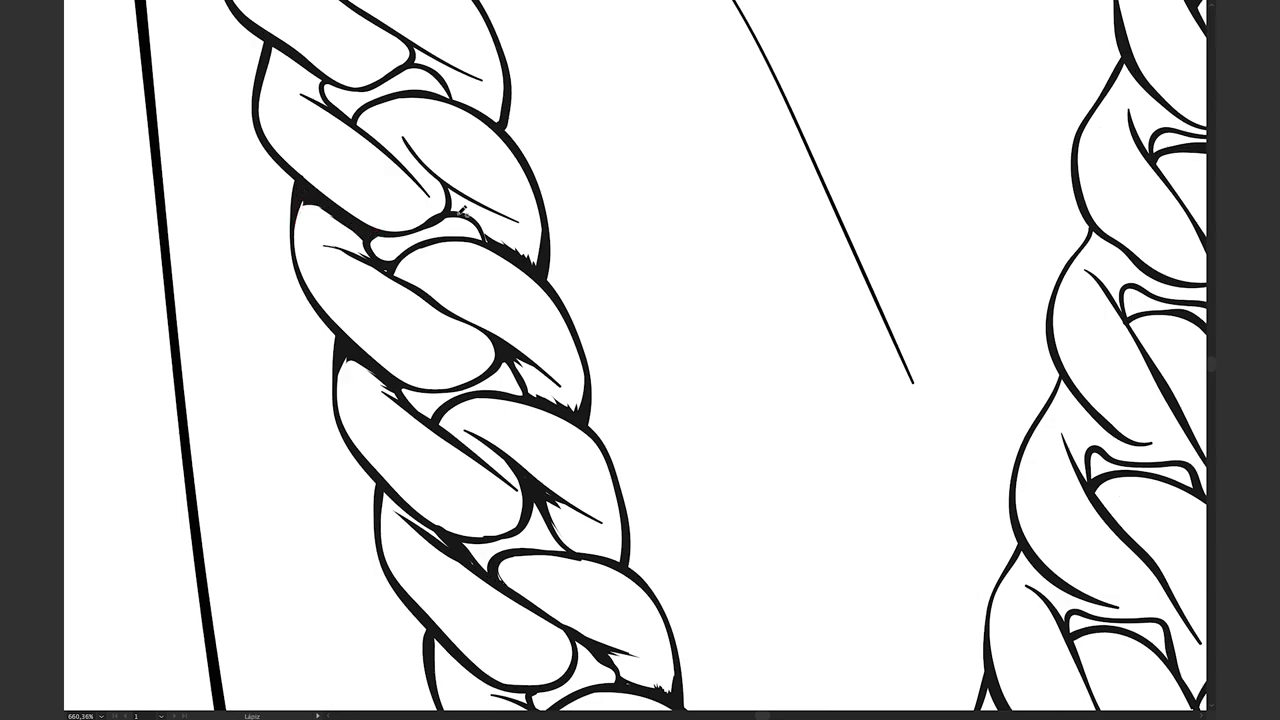
scroll(361, 177, "up", 8)
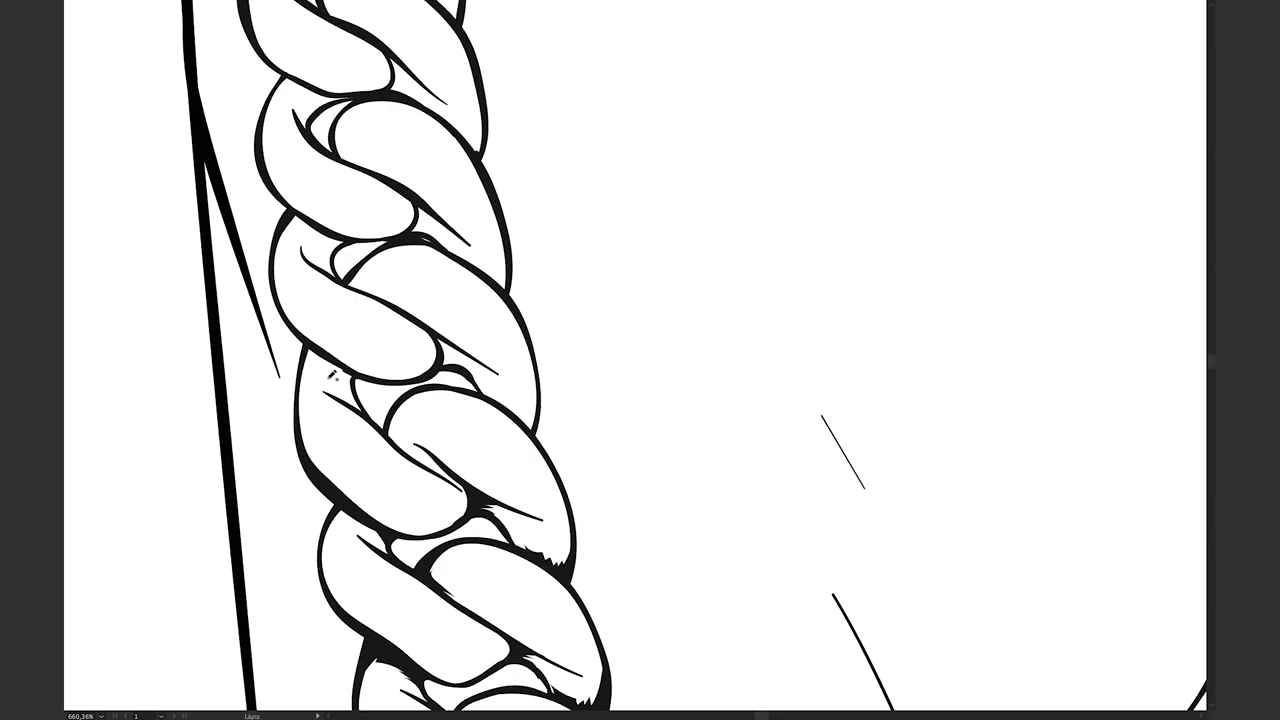
left_click_drag(350, 240, 284, 220)
left_click_drag(418, 222, 450, 244)
left_click_drag(407, 95, 417, 186)
left_click_drag(290, 174, 346, 198)
mouse_move(428, 190)
left_mouse_down()
mouse_move(411, 149)
mouse_move(405, 170)
left_mouse_up()
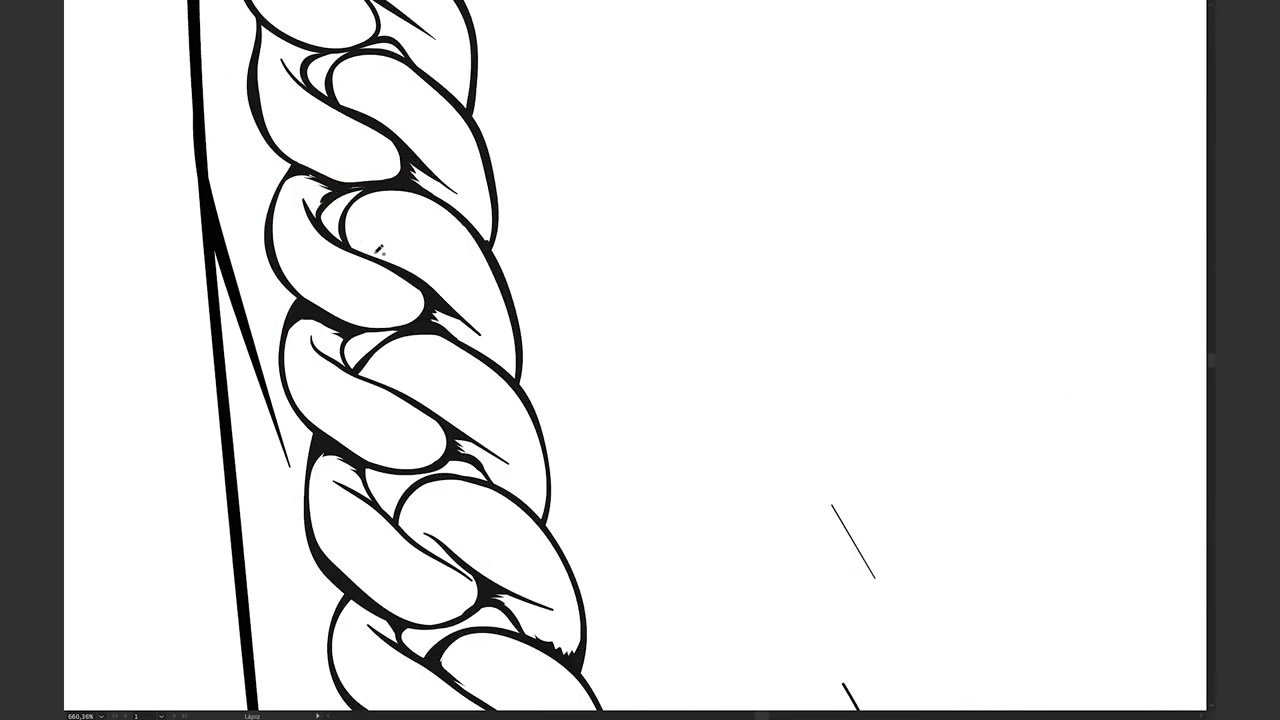
- Add black Pencil shadows between the left strand's middle links beside the V-neck
left_click_drag(348, 212, 370, 254)
left_click_drag(426, 181, 519, 445)
scroll(519, 446, "up", 5)
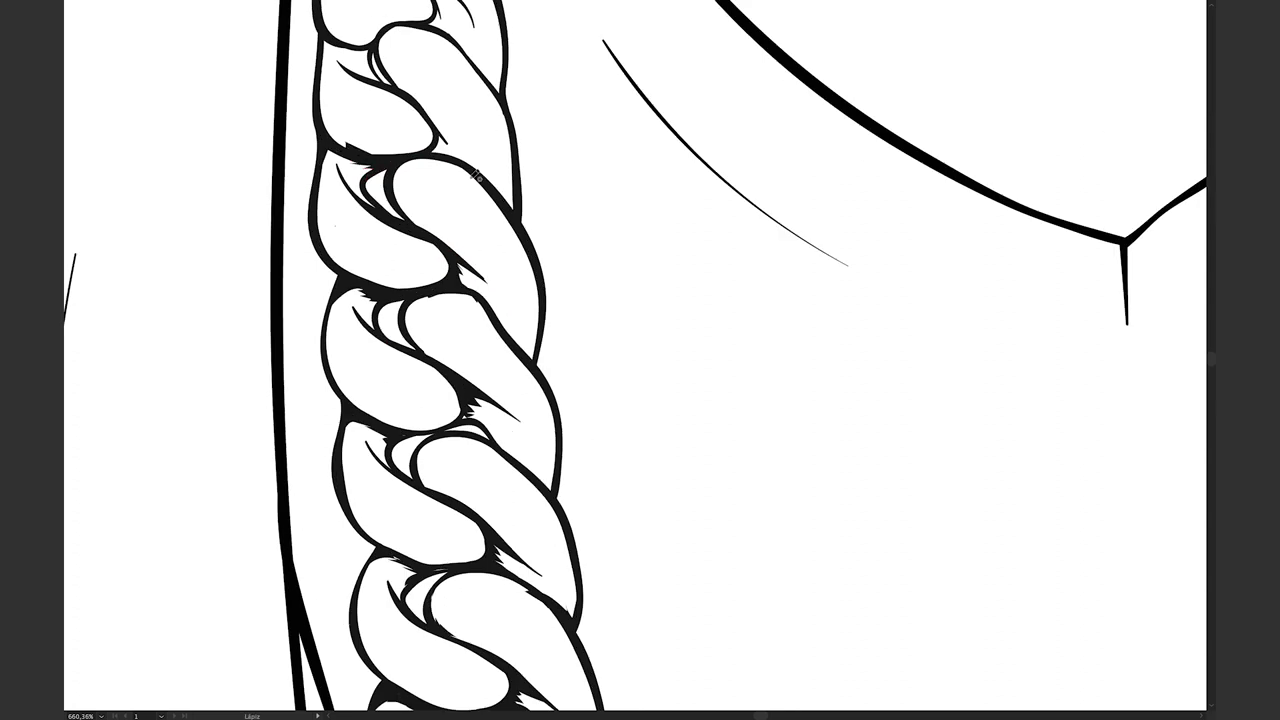
left_click_drag(534, 390, 561, 457)
left_click_drag(418, 232, 458, 252)
left_click_drag(512, 164, 523, 182)
left_click_drag(560, 230, 574, 256)
left_click_drag(565, 245, 551, 462)
left_click_drag(402, 332, 438, 322)
left_click_drag(455, 272, 488, 284)
mouse_move(530, 322)
left_mouse_down()
mouse_move(556, 342)
mouse_move(593, 426)
left_mouse_up()
- Shade the joints of the left strand's uppermost links up to the collar with the Pencil
left_click_drag(424, 292, 448, 294)
left_click_drag(540, 278, 583, 308)
left_click_drag(452, 166, 466, 194)
mouse_move(565, 187)
left_mouse_down()
mouse_move(516, 347)
mouse_move(494, 316)
left_mouse_up()
mouse_move(488, 306)
left_mouse_down()
mouse_move(460, 300)
mouse_move(450, 365)
left_mouse_up()
left_click_drag(484, 224, 516, 277)
mouse_move(446, 220)
left_mouse_down()
mouse_move(429, 209)
mouse_move(388, 242)
left_mouse_up()
left_click_drag(460, 65, 434, 207)
left_click_drag(454, 268, 494, 326)
left_click_drag(462, 150, 496, 196)
left_click_drag(394, 60, 386, 152)
left_click_drag(372, 210, 385, 424)
- Draw black Pencil shadows in the overlaps of the right strand's top links below the beard and collar
left_click_drag(970, 294, 260, 440)
left_click_drag(1190, 40, 728, 163)
left_click_drag(704, 238, 752, 246)
mouse_move(802, 184)
left_mouse_down()
mouse_move(736, 130)
mouse_move(684, 208)
left_mouse_up()
mouse_move(754, 394)
left_mouse_down()
mouse_move(781, 414)
mouse_move(752, 390)
left_mouse_up()
left_click_drag(656, 246, 700, 244)
left_click_drag(632, 68, 603, 177)
left_click_drag(603, 440, 643, 170)
left_click_drag(783, 190, 788, 244)
left_click_drag(616, 238, 648, 284)
left_click_drag(742, 350, 772, 392)
mouse_move(671, 382)
left_mouse_down()
mouse_move(675, 325)
mouse_move(636, 294)
left_mouse_up()
left_click_drag(606, 384, 572, 414)
mouse_move(712, 490)
left_mouse_down()
mouse_move(754, 530)
mouse_move(673, 374)
left_mouse_up()
left_click_drag(640, 352, 682, 418)
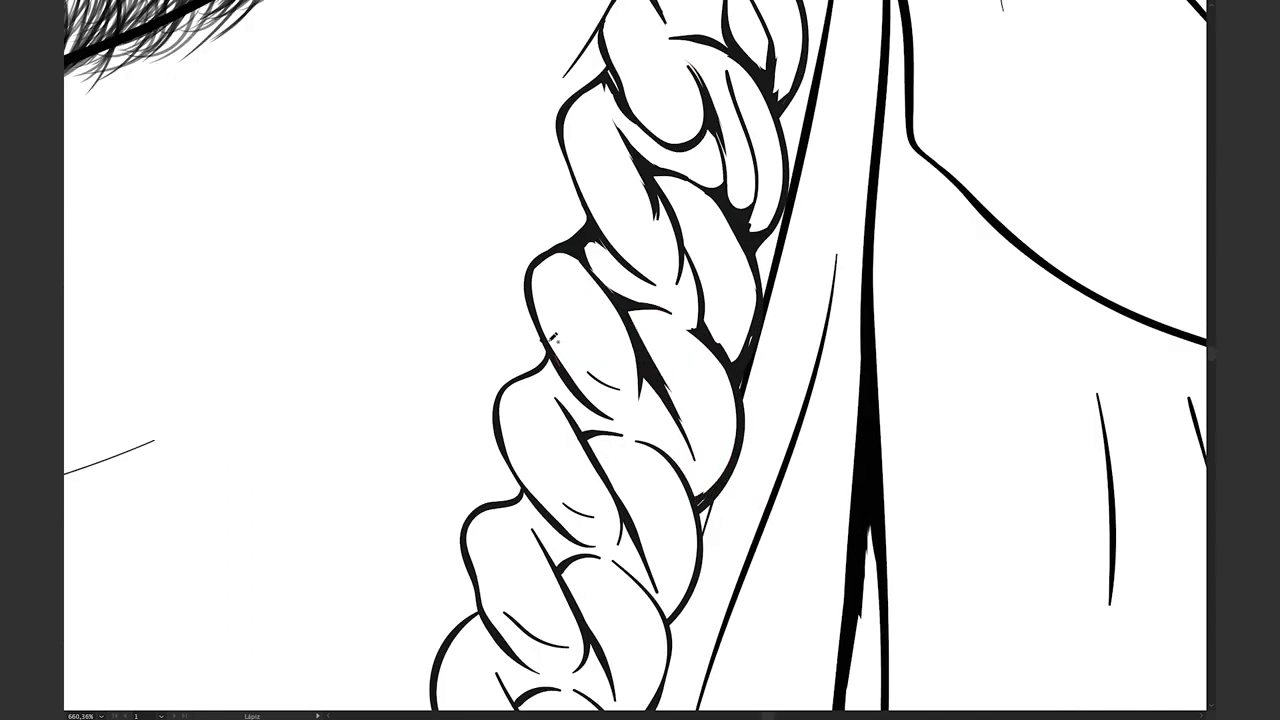
- Shade the joints and inner creases of the right strand's upper links down towards the shirt's neckline
left_click_drag(548, 362, 608, 412)
left_click_drag(592, 434, 622, 425)
scroll(610, 410, "down", 4)
scroll(595, 395, "right", 1)
left_click_drag(446, 364, 500, 386)
mouse_move(556, 408)
left_mouse_down()
mouse_move(612, 446)
mouse_move(612, 392)
left_mouse_up()
left_click_drag(644, 394, 616, 422)
left_click_drag(552, 452, 522, 478)
left_click_drag(582, 528, 622, 490)
left_click_drag(436, 428, 462, 442)
mouse_move(526, 598)
left_mouse_down()
mouse_move(504, 420)
mouse_move(542, 486)
left_mouse_up()
left_click_drag(396, 374, 410, 416)
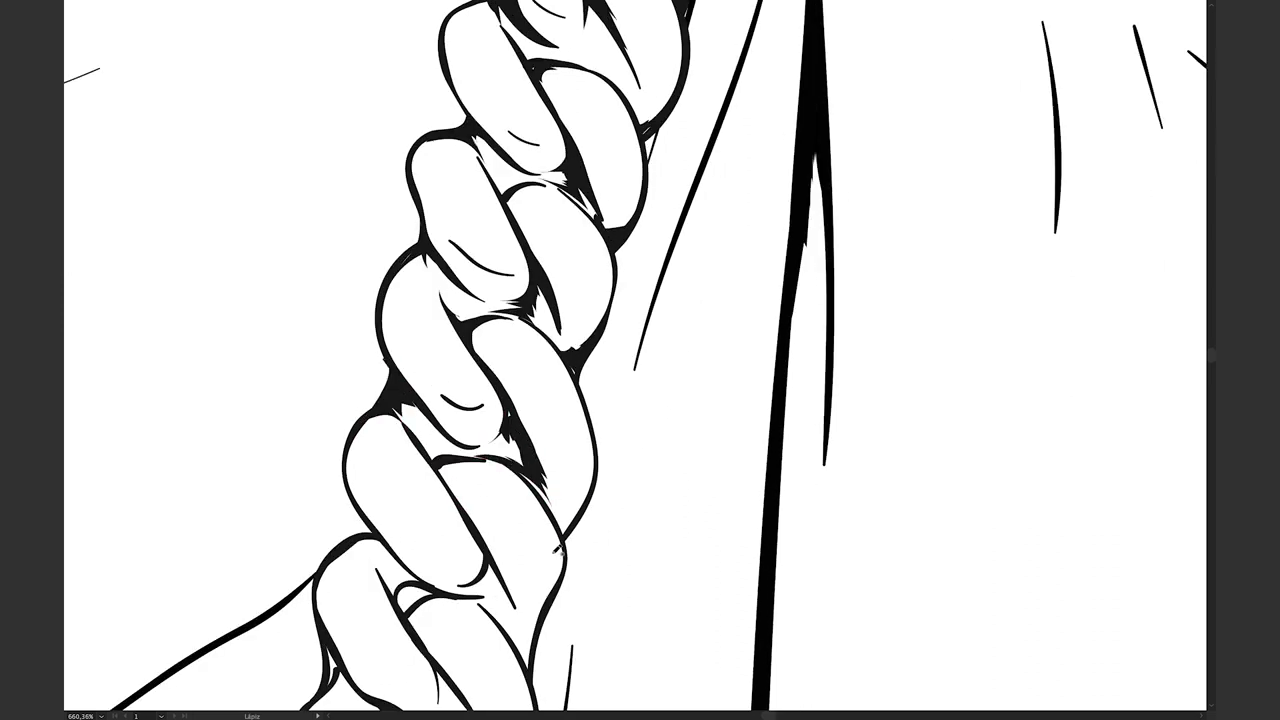
- Add black shadows to the right strand's links where the V-neck line meets the chain
left_click_drag(490, 540, 507, 322)
left_click_drag(490, 322, 514, 376)
left_click_drag(500, 396, 545, 440)
left_click_drag(448, 386, 428, 410)
left_click_drag(340, 424, 324, 508)
left_click_drag(270, 440, 272, 424)
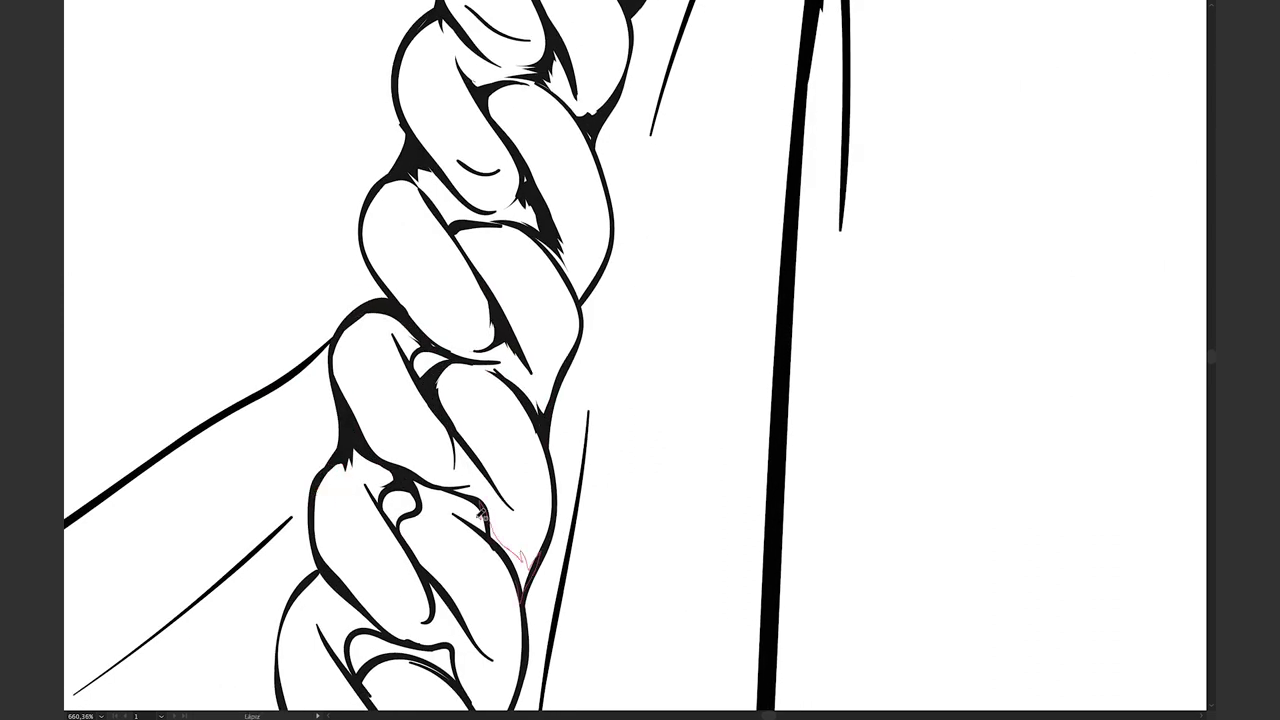
scroll(272, 424, "down", 3)
mouse_move(355, 462)
left_mouse_down()
mouse_move(336, 424)
mouse_move(357, 460)
left_mouse_up()
- Shade the overlaps of the right strand's links just below the V-neck line with the Pencil
left_click_drag(440, 640, 540, 454)
left_click_drag(556, 490, 566, 466)
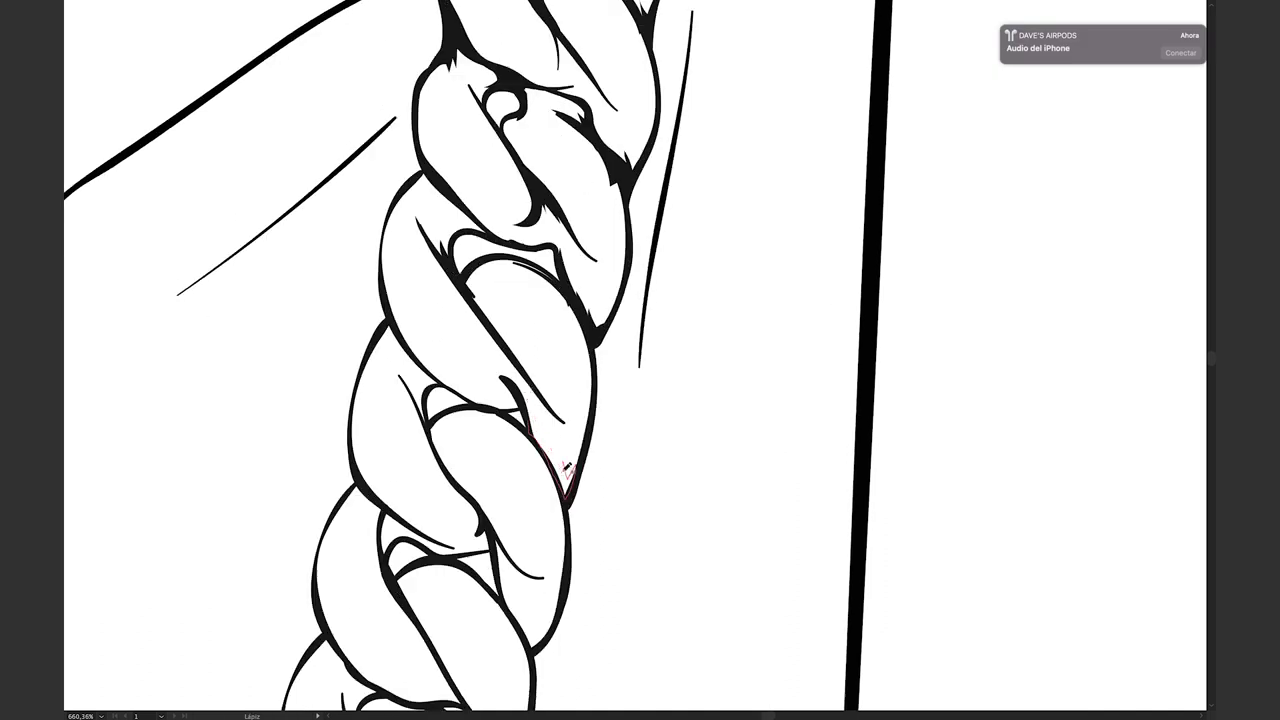
left_click_drag(500, 376, 512, 402)
left_click_drag(380, 350, 430, 366)
left_click_drag(440, 490, 448, 462)
left_click_drag(462, 522, 502, 488)
mouse_move(478, 673)
left_mouse_down()
mouse_move(482, 460)
mouse_move(498, 490)
left_mouse_up()
left_click_drag(345, 412, 384, 446)
- Fill the joints of the right strand's lower-middle links with jagged black Pencil shadows
left_click_drag(513, 536, 554, 340)
left_click_drag(345, 340, 372, 360)
left_click_drag(508, 437, 534, 476)
left_click_drag(456, 402, 474, 386)
mouse_move(472, 624)
left_mouse_down()
mouse_move(553, 394)
mouse_move(590, 378)
left_mouse_up()
left_click_drag(462, 402, 446, 358)
left_click_drag(346, 454, 374, 434)
left_click_drag(538, 586, 491, 466)
mouse_move(480, 545)
left_mouse_down()
mouse_move(556, 304)
mouse_move(530, 266)
left_mouse_up()
left_click_drag(584, 516, 546, 432)
mouse_move(542, 430)
left_mouse_down()
mouse_move(513, 331)
mouse_move(520, 345)
left_mouse_up()
left_click_drag(396, 364, 436, 340)
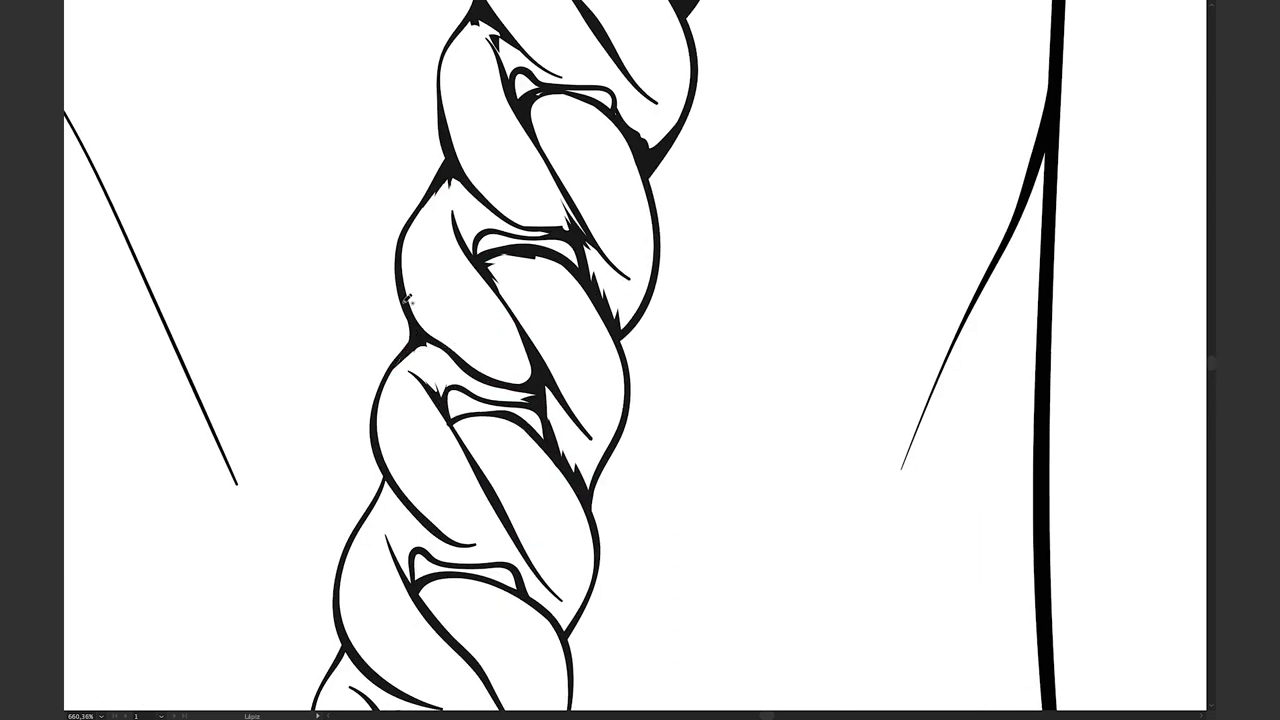
- Finish the black shadows on the right strand's lowest links down to the pendant
left_click_drag(465, 560, 505, 303)
left_click_drag(504, 286, 558, 282)
left_click_drag(598, 362, 628, 338)
left_click_drag(408, 258, 444, 240)
left_click_drag(480, 326, 464, 360)
left_click_drag(410, 416, 383, 435)
scroll(385, 432, "down", 3)
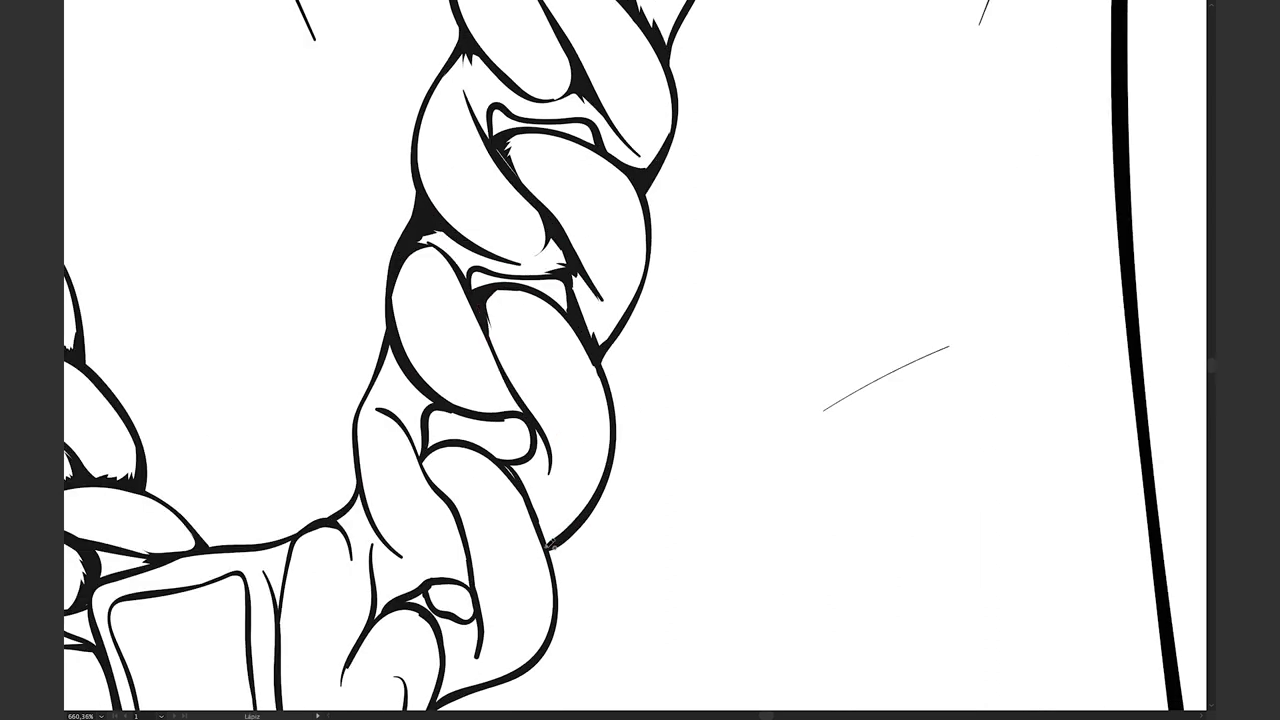
scroll(540, 455, "down", 3)
left_click_drag(535, 545, 500, 561)
left_click_drag(406, 548, 418, 495)
key("ctrl+1")
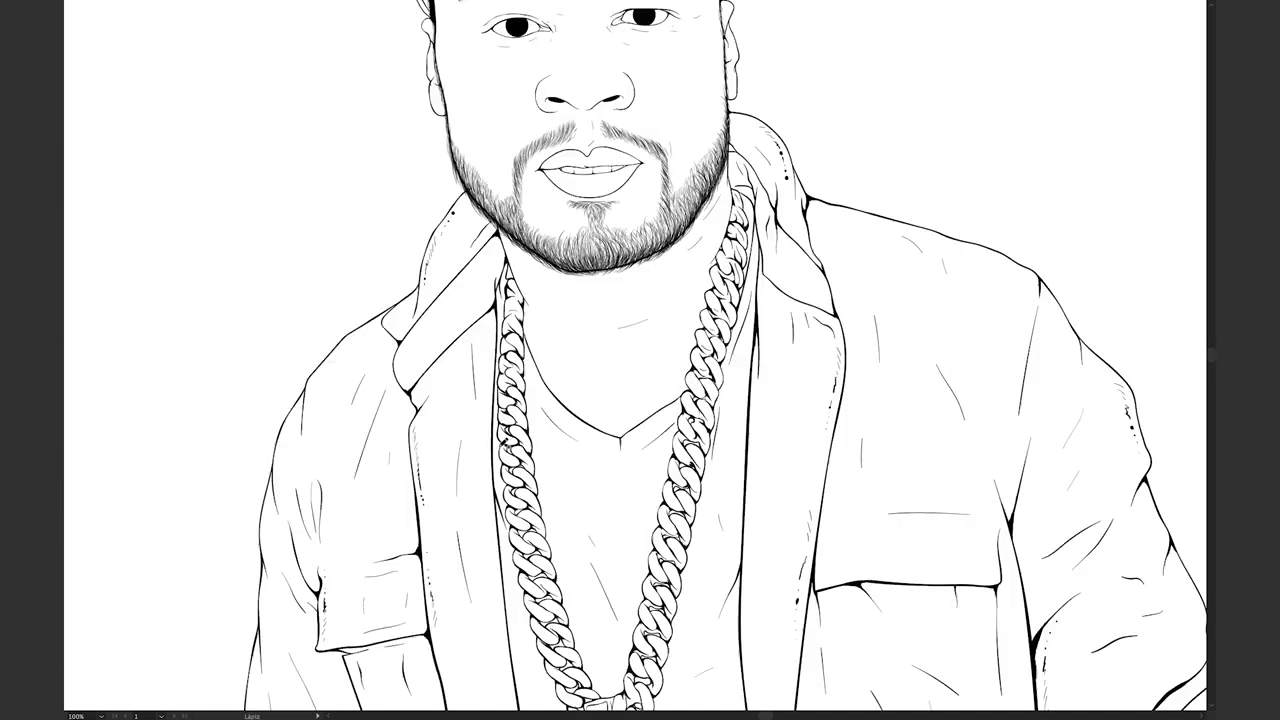
key("ctrl+minus")
key("ctrl+minus")
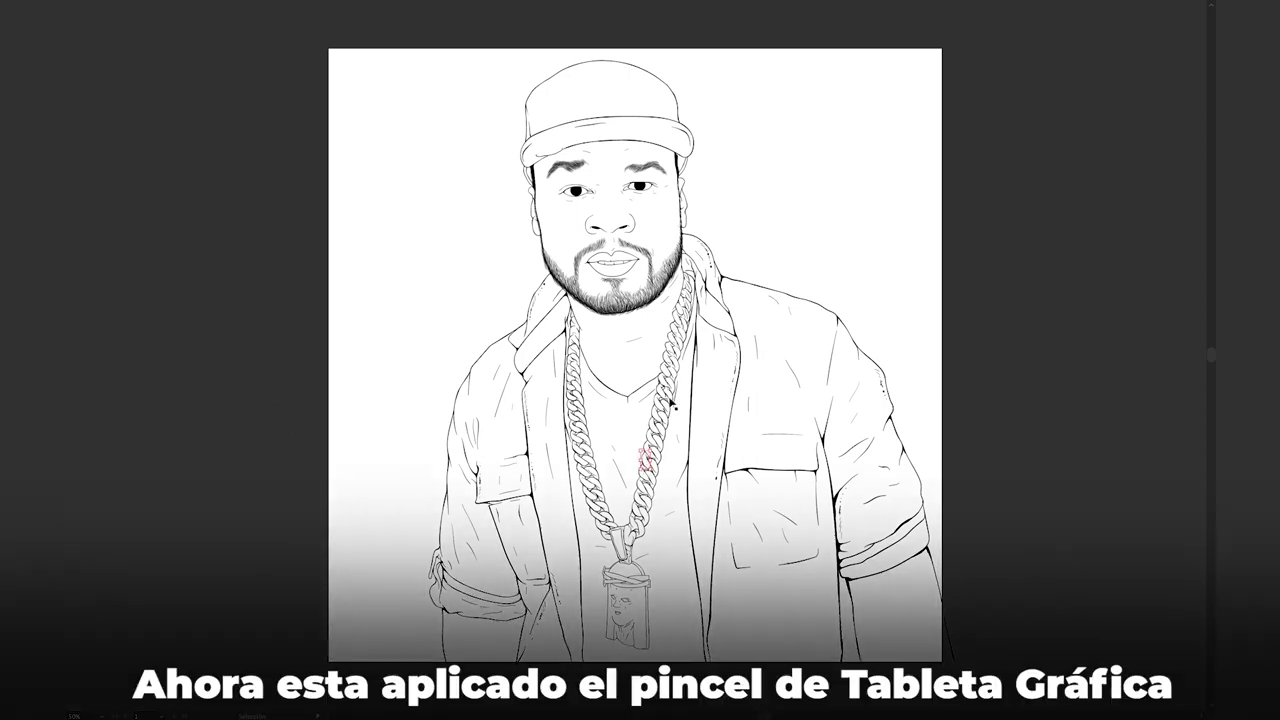
- Apply the Basic brush and the first tapered width profile to the selected chain strokes, then deselect them
key("v")
key("Tab")
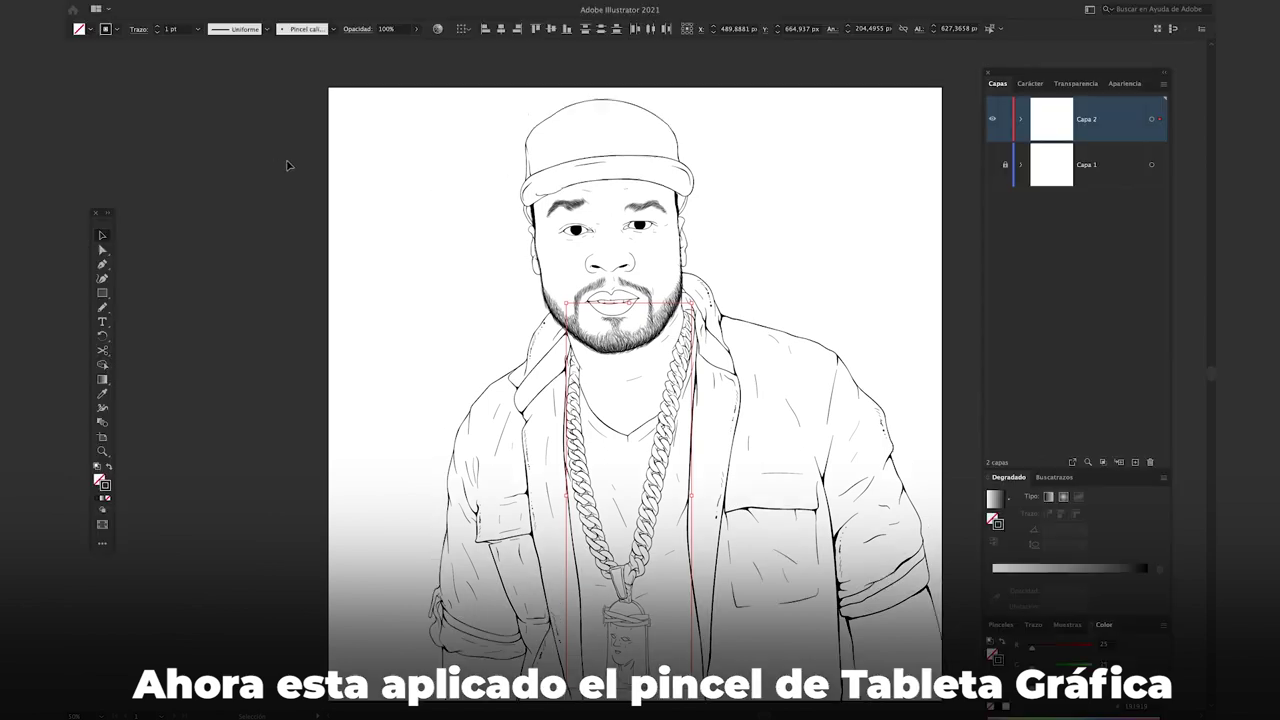
left_click(333, 29)
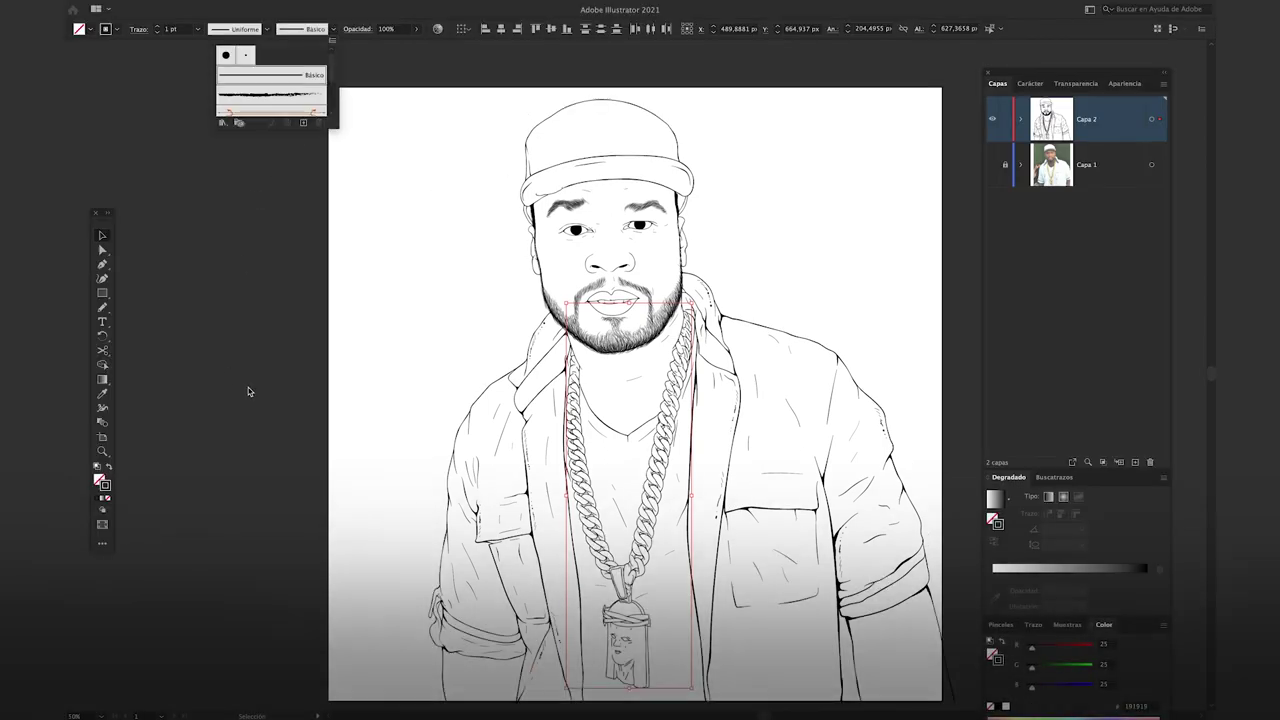
left_click(262, 29)
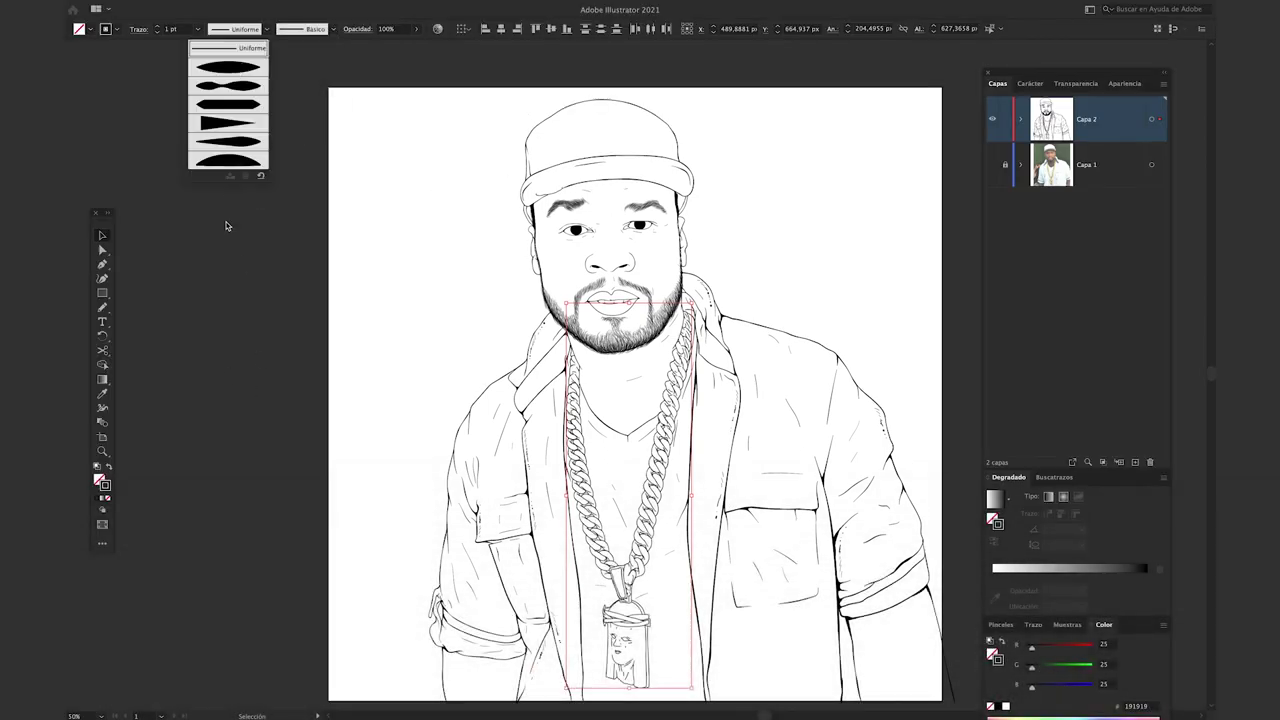
left_click(228, 67)
left_click(253, 426)
left_click_drag(843, 249, 850, 205)
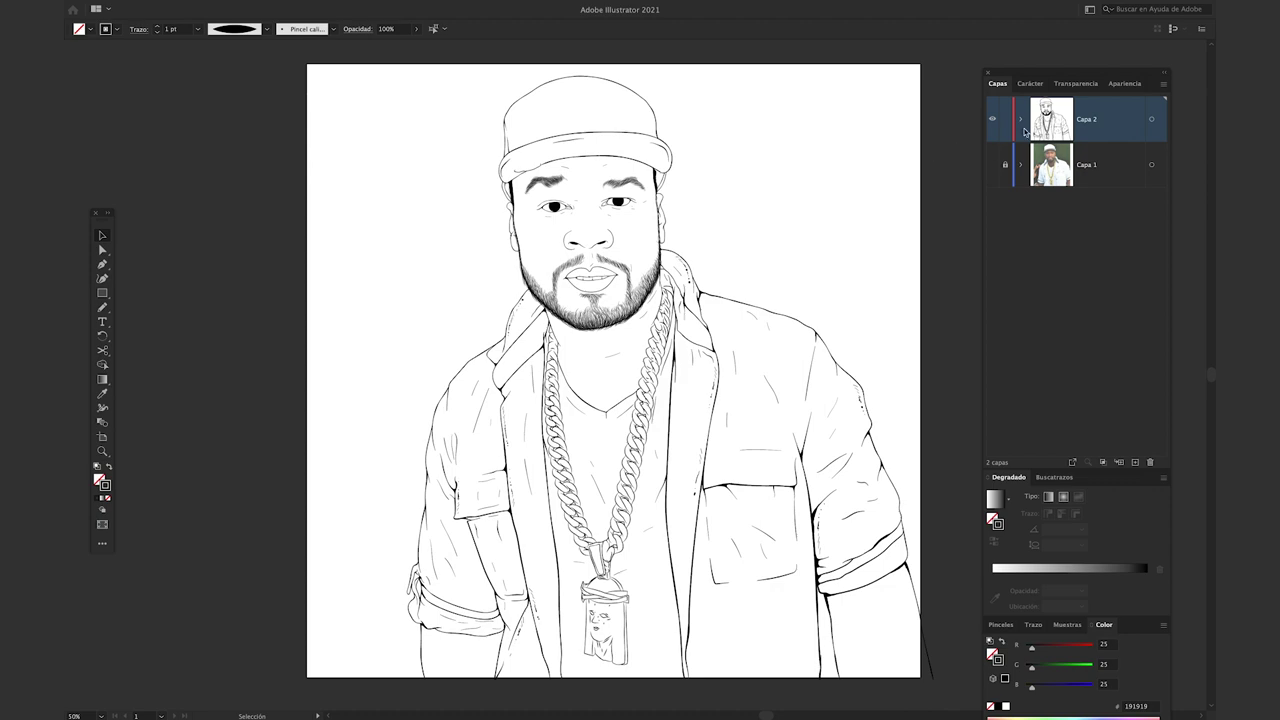
- Unlock and hide Capa 1, duplicate Capa 2, lock the copy, and select all the artwork on Capa 2
left_click(1020, 120)
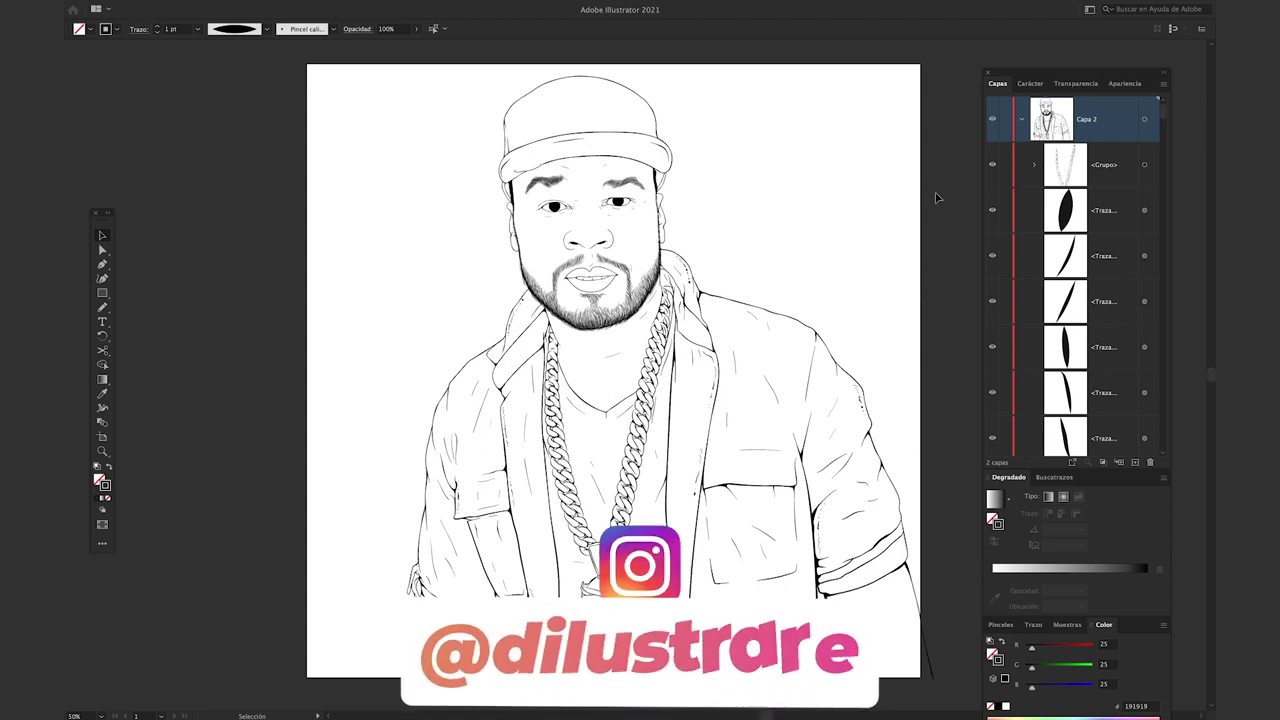
left_click(1021, 119)
left_click(992, 164)
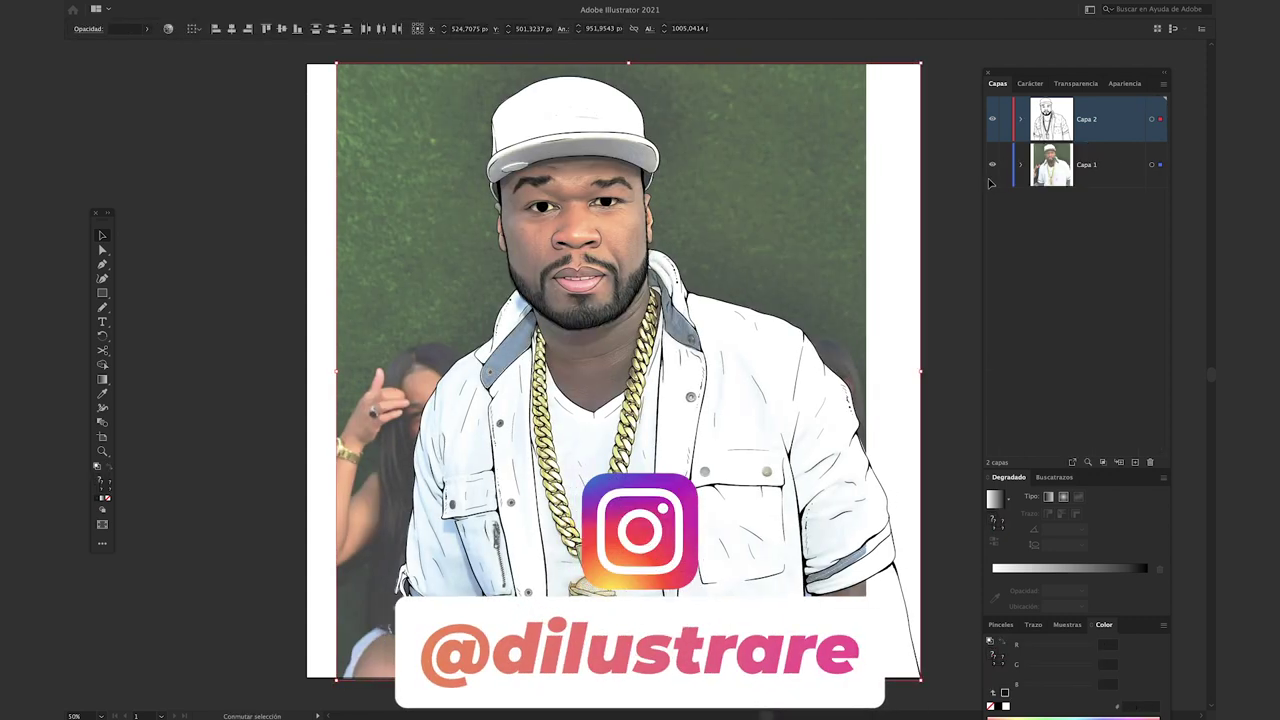
left_click(992, 164)
key("ctrl+a")
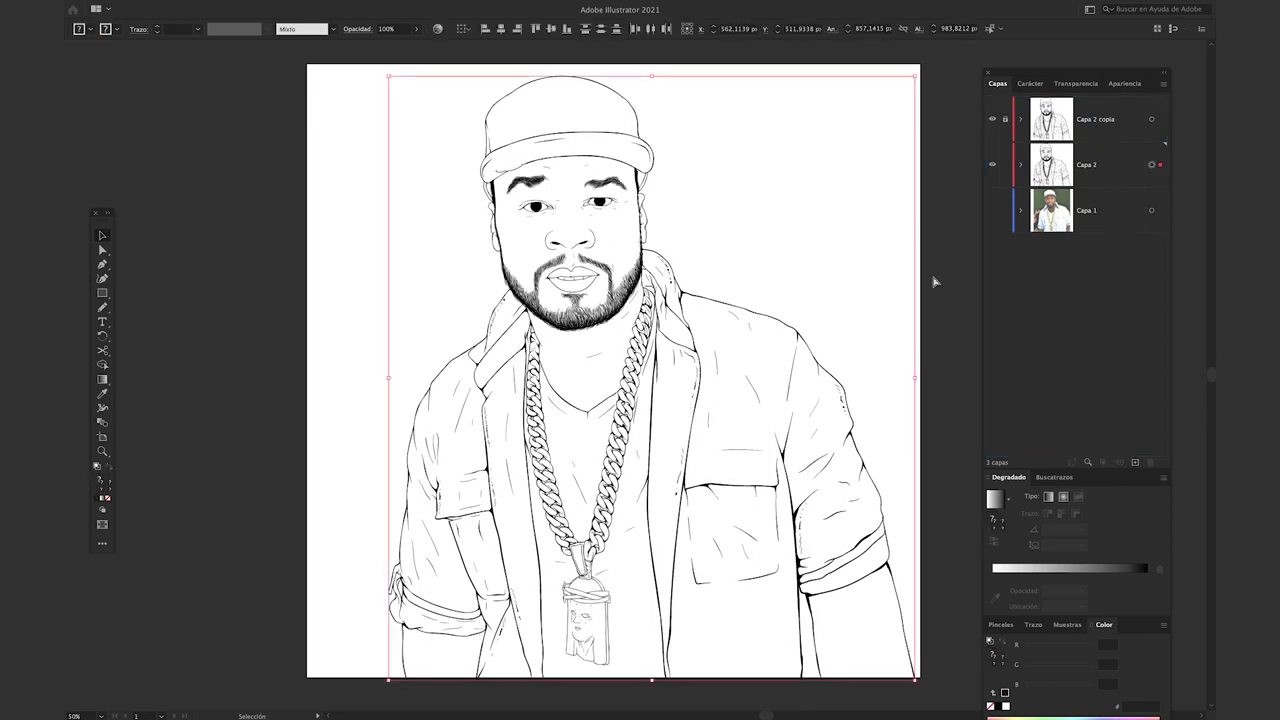
- Select the line closing the artwork's bottom edge, then select all of Capa 2 and unite it with Pathfinder
left_click(943, 620)
left_click(895, 679)
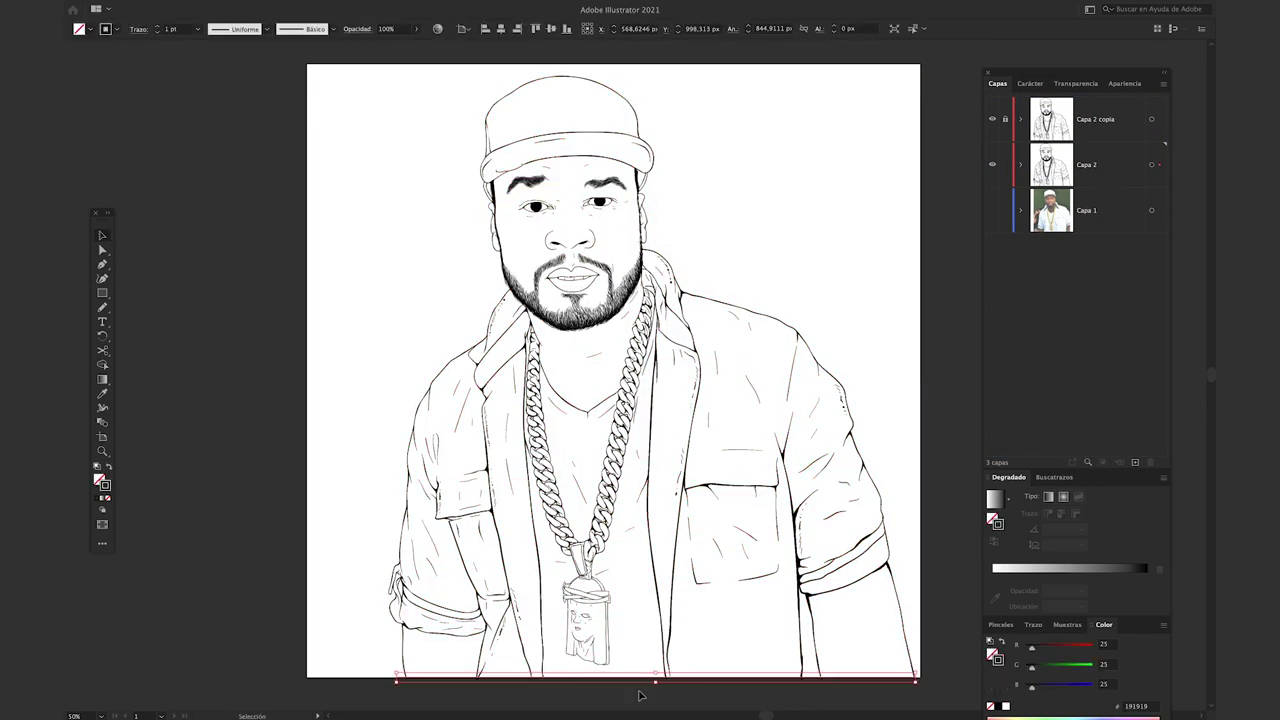
key("ctrl+a")
left_click(1054, 477)
left_click(994, 509)
left_click(956, 456)
- Set the fill to brown ad7a3c and draw a rectangle covering the whole artboard
double_click(99, 480)
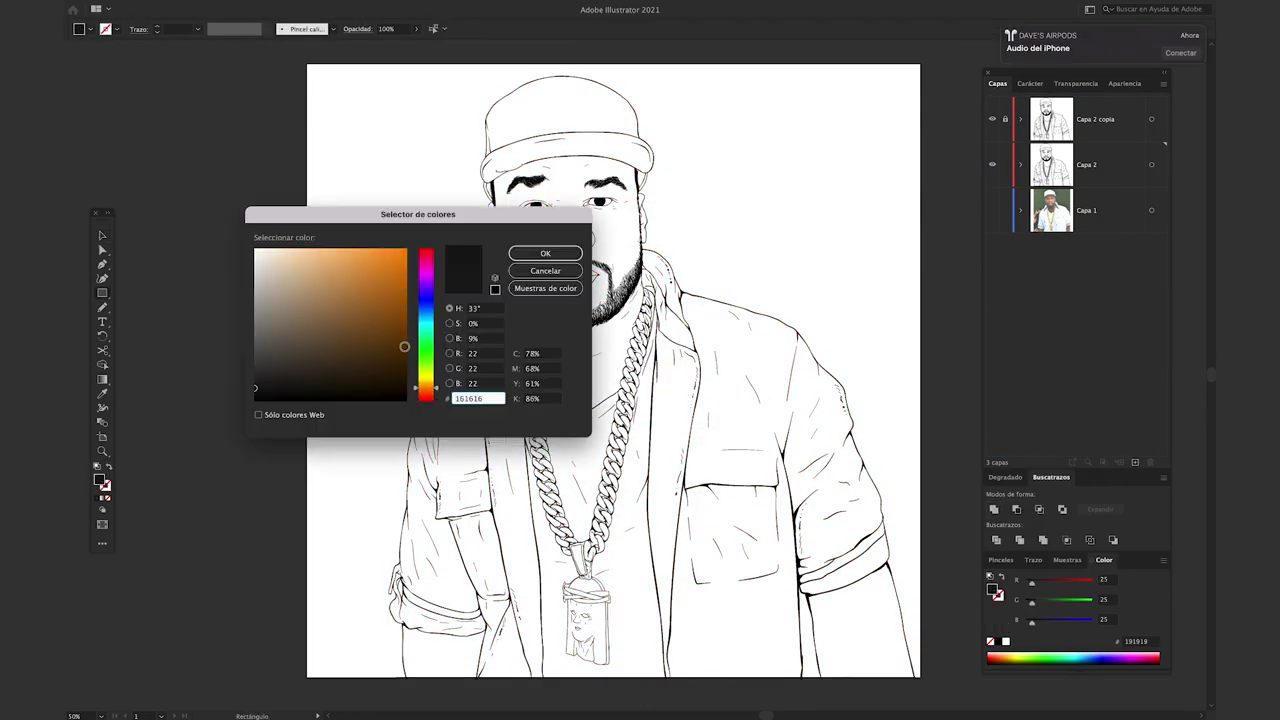
left_click(357, 308)
left_click(546, 252)
key("m")
left_click_drag(304, 62, 925, 685)
- Merge the rectangle with the line art using Pathfinder, then delete the brown background pieces outside the figure
key("ctrl+a")
left_click(1043, 540)
left_click(958, 376)
left_click(902, 318)
key("Delete")
left_click(804, 644)
key("Delete")
- Select the main jacket pieces on Capa 2 and fill them with dark grey
left_click(1020, 165)
left_click(1151, 211)
left_click(1020, 165)
left_click(445, 430)
left_click(740, 410, "shift")
left_click(677, 318, "shift")
left_click(660, 267, "shift")
double_click(99, 480)
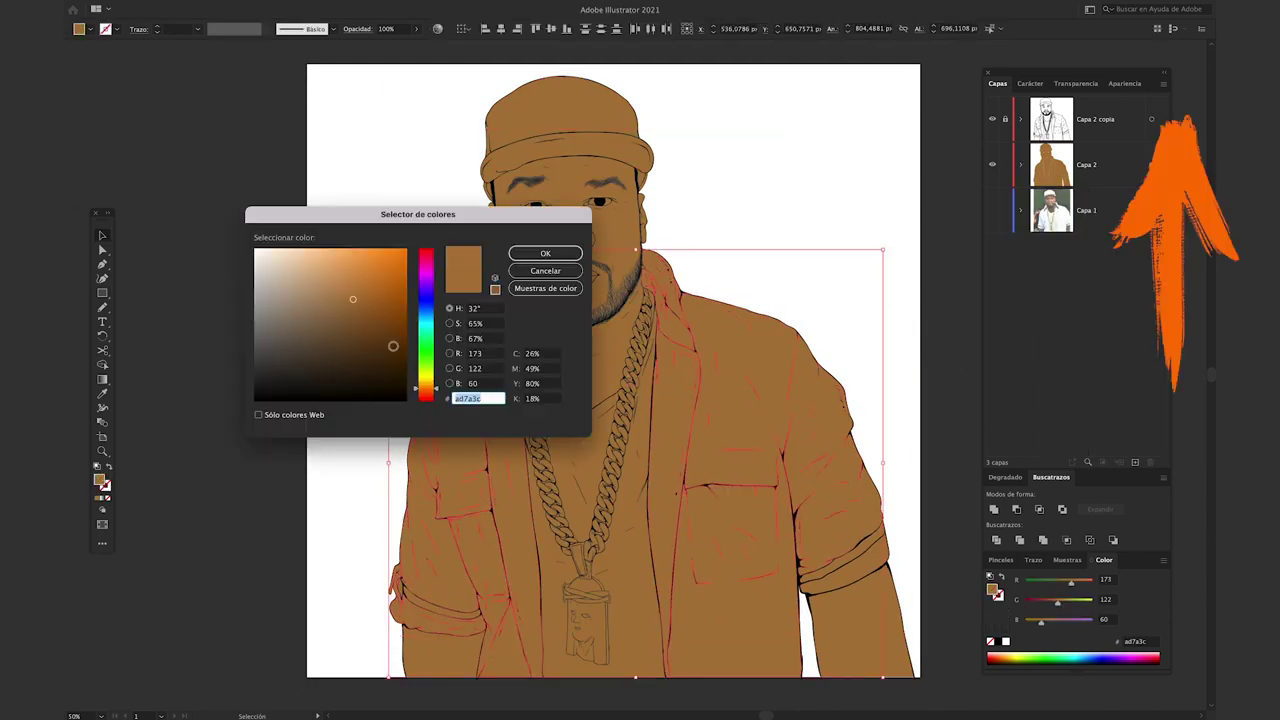
left_click(257, 355)
left_click(545, 253)
- Unite the small leftover pieces at the jacket's sleeves with the grey jacket shapes
left_click(417, 200)
left_click_drag(882, 553, 870, 562)
left_click(994, 510)
left_click_drag(351, 548, 402, 602)
left_click(994, 510)
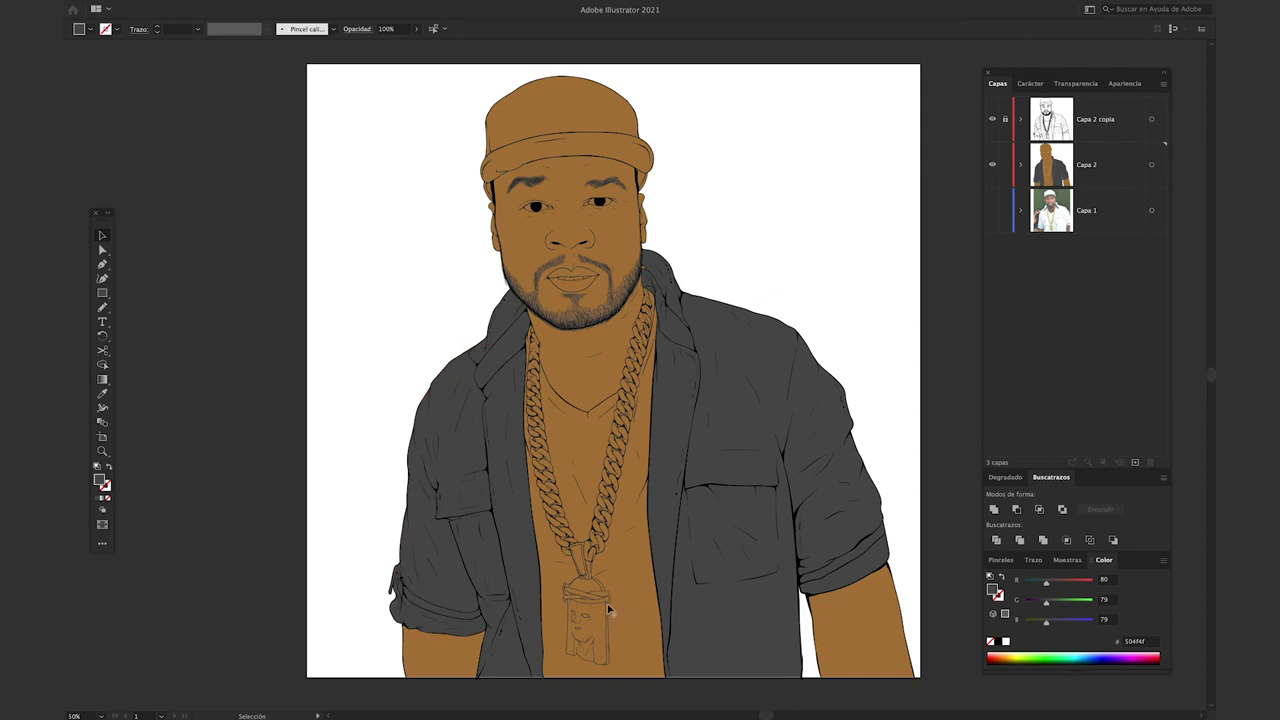
- Fill the T-shirt with white and deselect it
left_click(622, 606)
left_click(1006, 642)
left_click(736, 238)
- Fill the whites of both eyes and the teeth with white
key("z")
left_click_drag(581, 299, 712, 439)
left_click_drag(640, 270, 646, 530)
key("v")
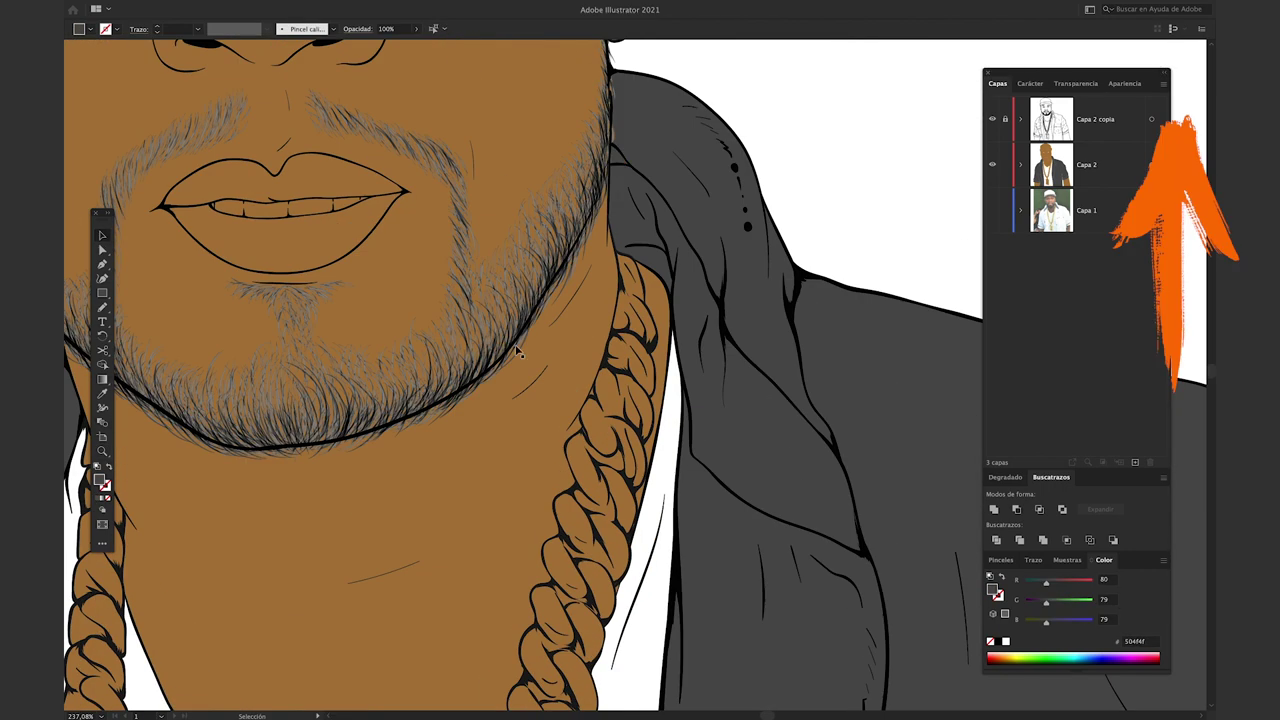
left_click_drag(420, 240, 663, 530)
left_click(687, 140)
left_click(480, 498, "shift")
left_click(550, 496, "shift")
left_click(385, 161, "shift")
left_click(1006, 642)
- Recolour the inner corners of both eyes to a pinkish red with Recolor Artwork
left_click(586, 147)
left_click(413, 165, "shift")
left_click(438, 29)
left_click(690, 545)
left_click(1207, 483)
- Recolour the upper and lower lips to reddish brown 9a4934 with Recolor Artwork
left_click(545, 468)
left_click(566, 518, "shift")
left_click(438, 29)
left_click(690, 545)
double_click(913, 397)
type("12")
key("Tab")
type("61")
key("Tab")
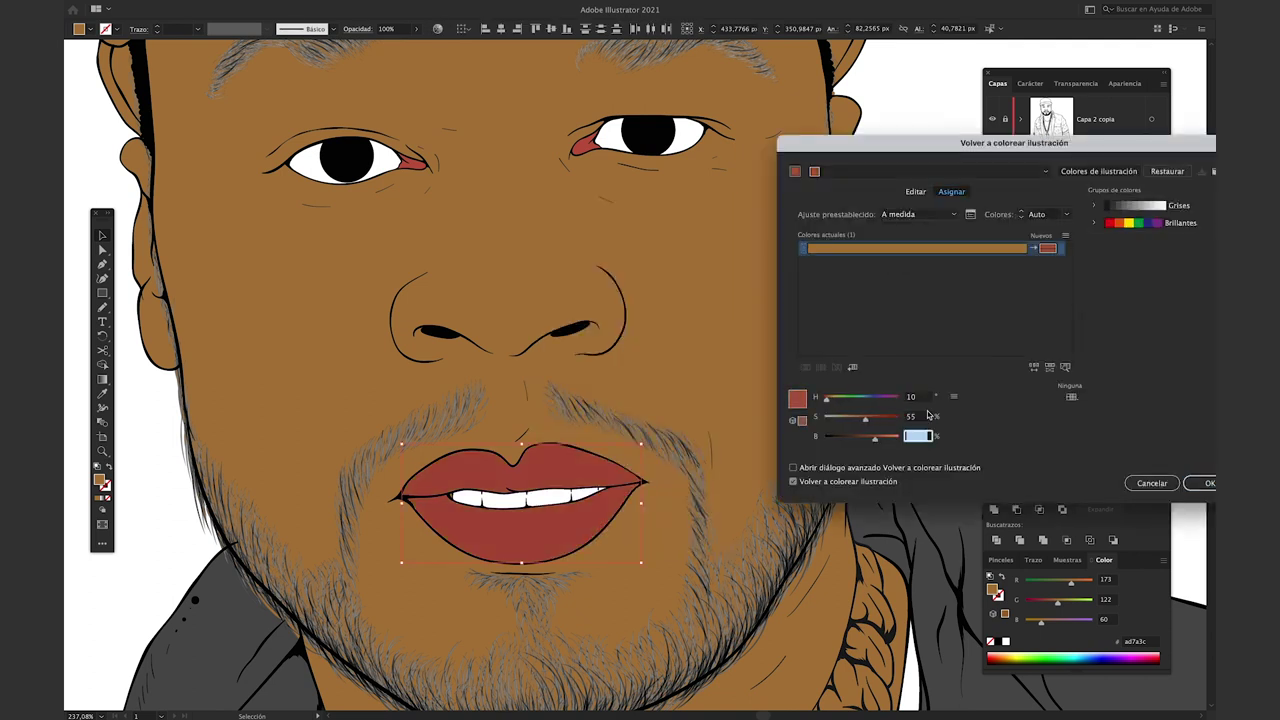
type("65")
left_click(1207, 483)
left_click(545, 468)
left_click(438, 29)
left_click(1207, 483)
left_click(933, 278)
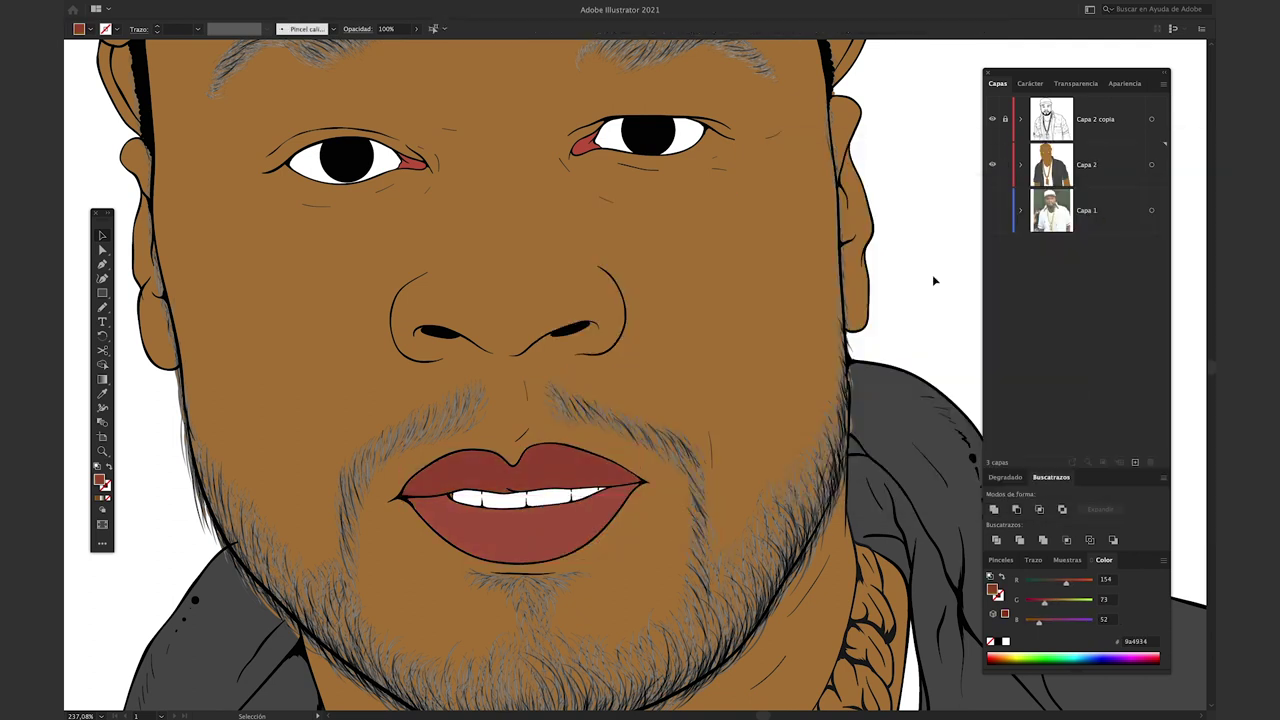
- Fill the cap with white, apply the same white to the small pieces beside its brim, and deselect
key("super+0")
left_click(600, 115)
left_click(1006, 642)
left_click(508, 193)
key("i")
left_click(590, 130)
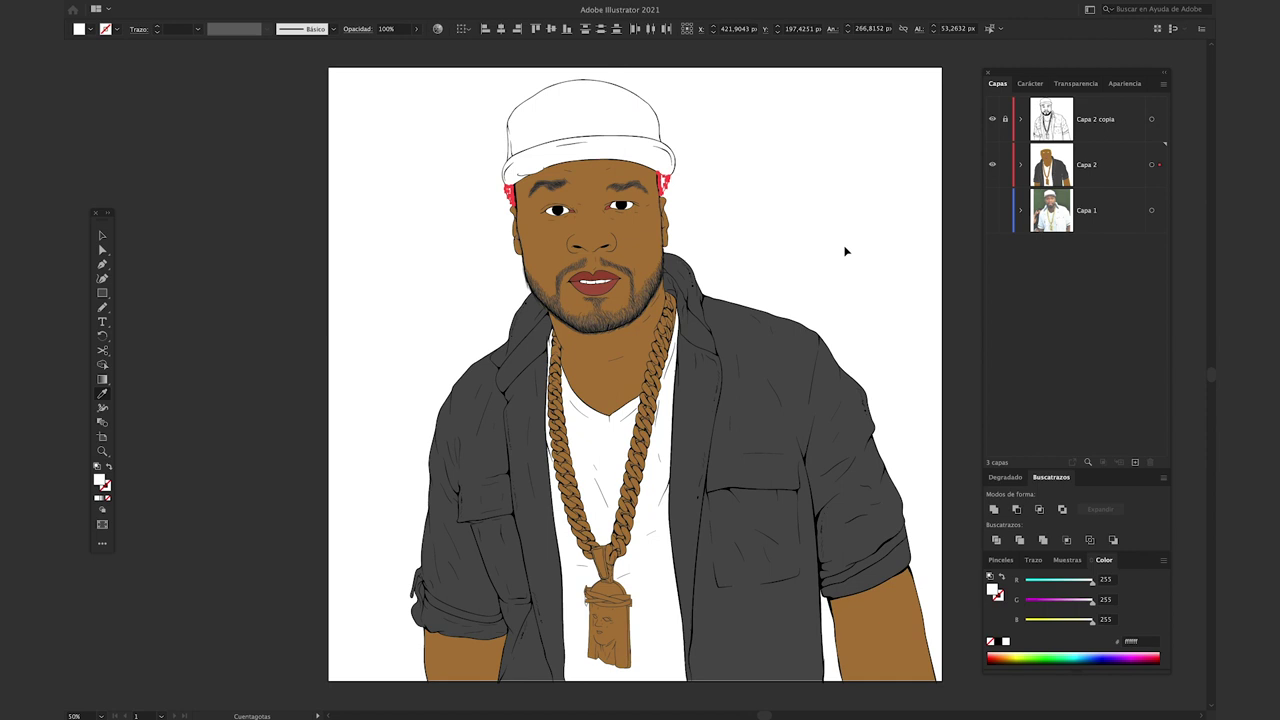
key("v")
left_click(843, 251)
left_click_drag(544, 333, 545, 328)
- Switch to the browser, search for "codigo de color dorado", copy the hex code efb810, and return to Illustrator
key("ctrl+Right")
key("ctrl+Right")
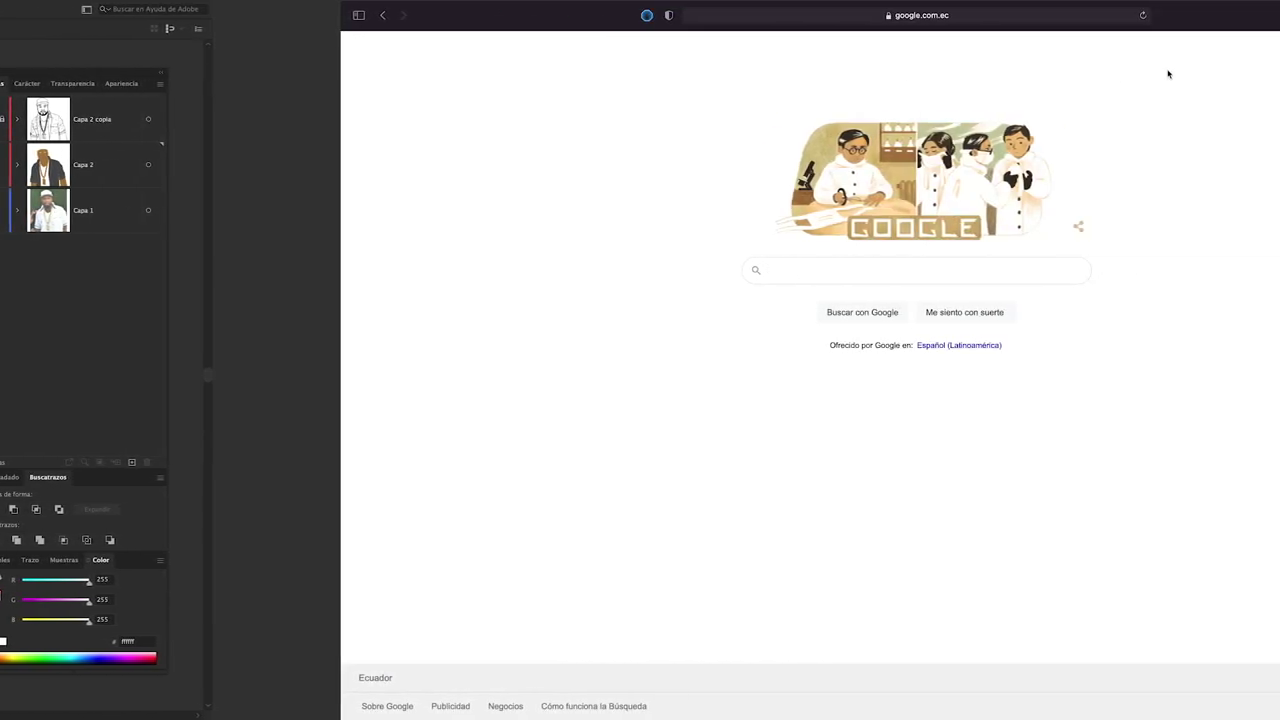
type("codigo de color")
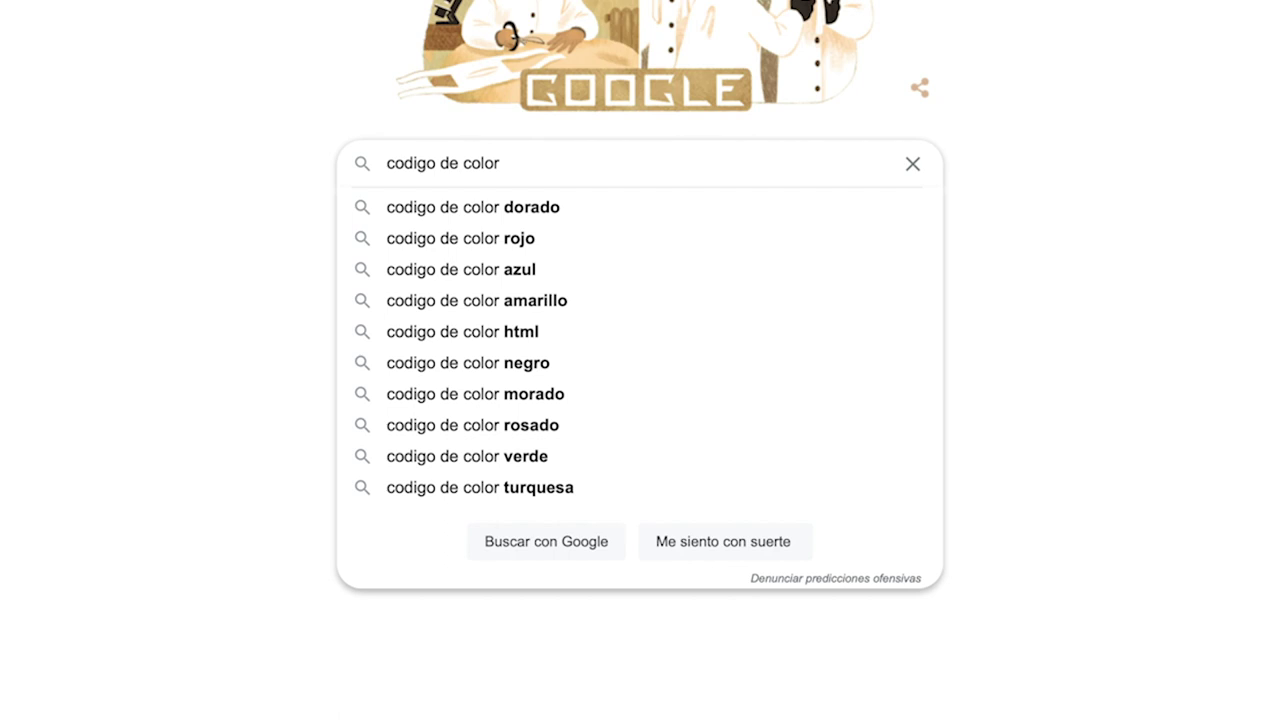
key("Down")
key("Return")
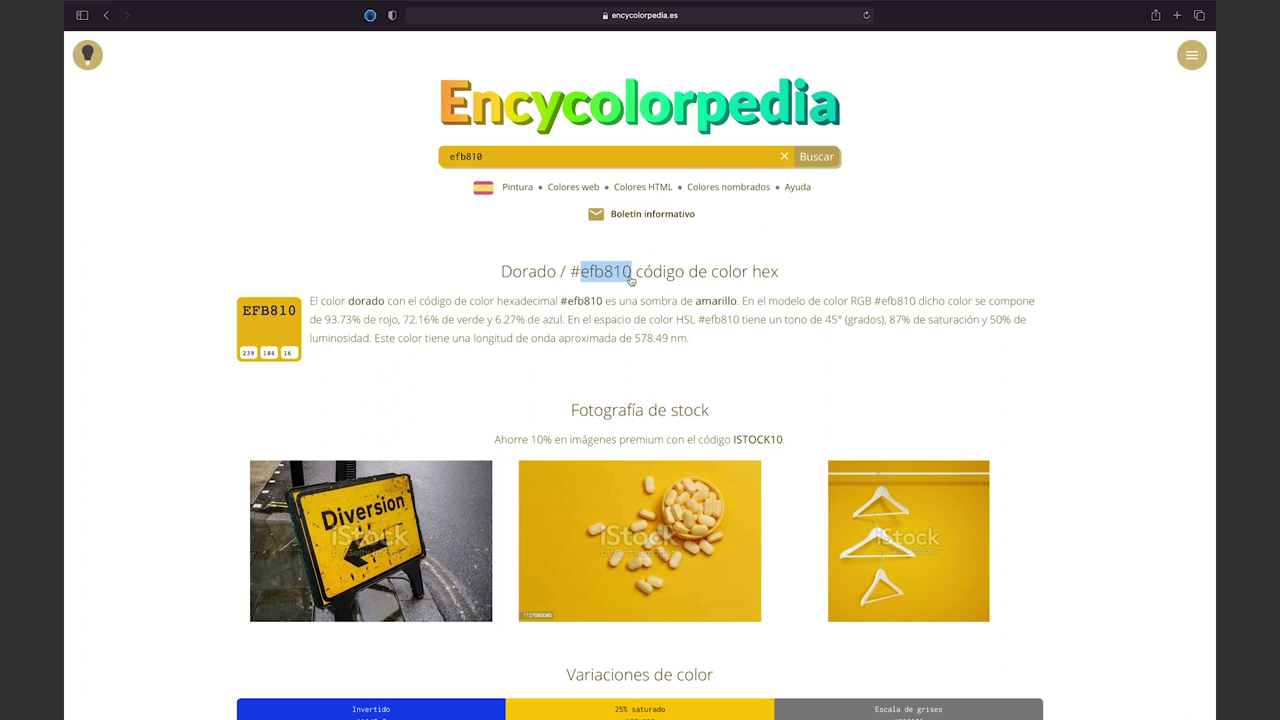
key("super+Tab")
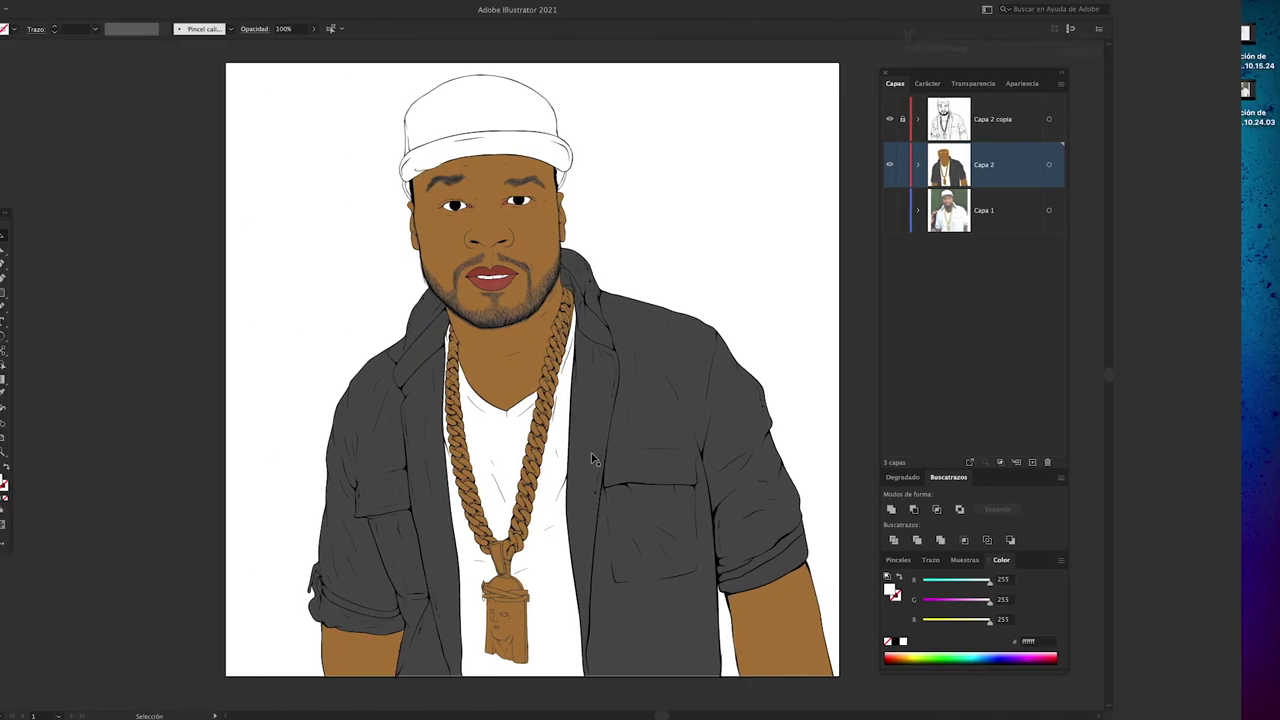
- Select the links of the chain's right strand down to the pendant and fill them with gold efb810
left_click(638, 466)
scroll(670, 435, "up", 2)
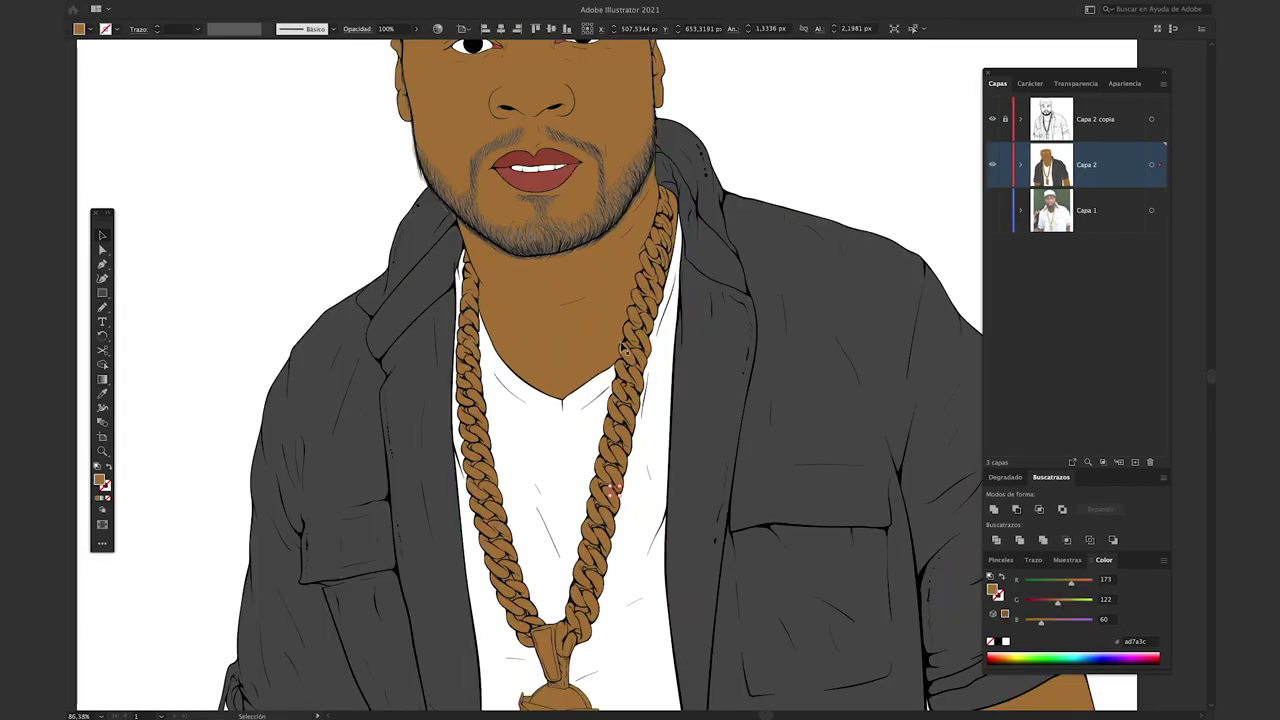
left_click(649, 270, "shift")
left_click(642, 291, "shift")
left_click(637, 312, "shift")
left_click(631, 331, "shift")
left_click(627, 350, "shift")
left_click(623, 371, "shift")
left_click(620, 394, "shift")
left_click(617, 417, "shift")
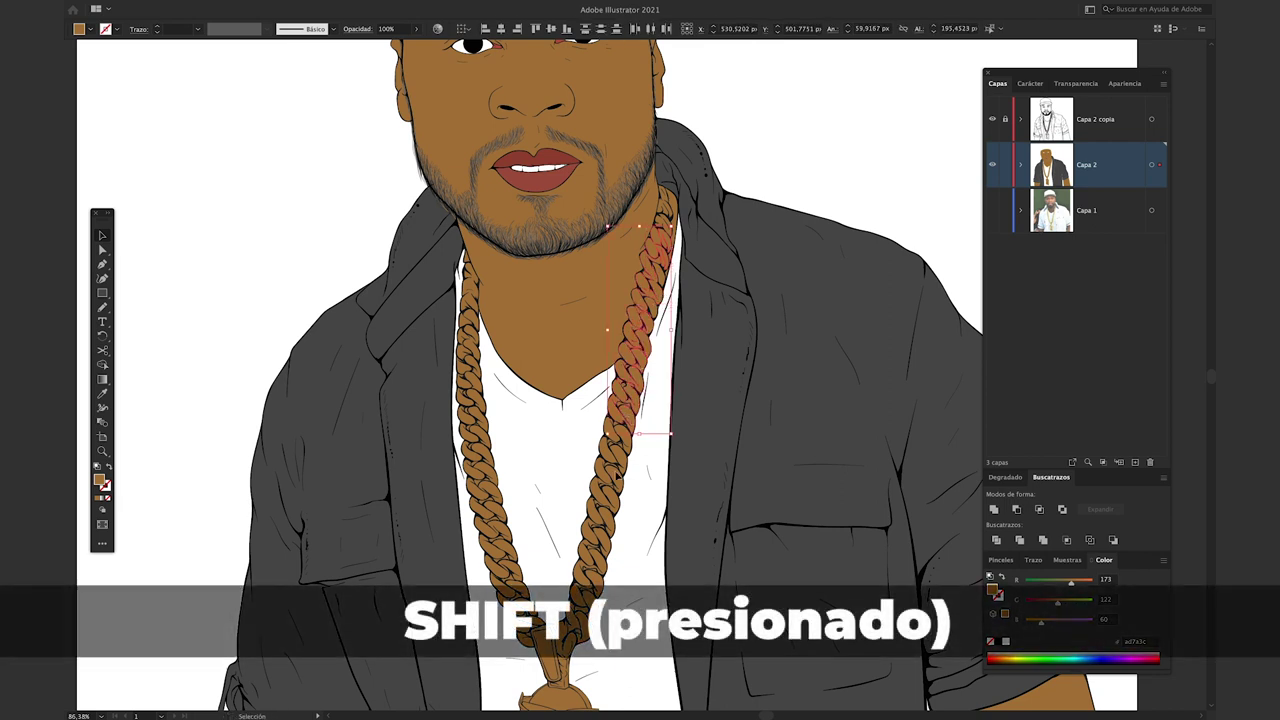
left_click(614, 527, "shift")
left_click(588, 566, "shift")
left_click(584, 582, "shift")
left_click(580, 598, "shift")
left_click(576, 616, "shift")
left_click(564, 641, "shift")
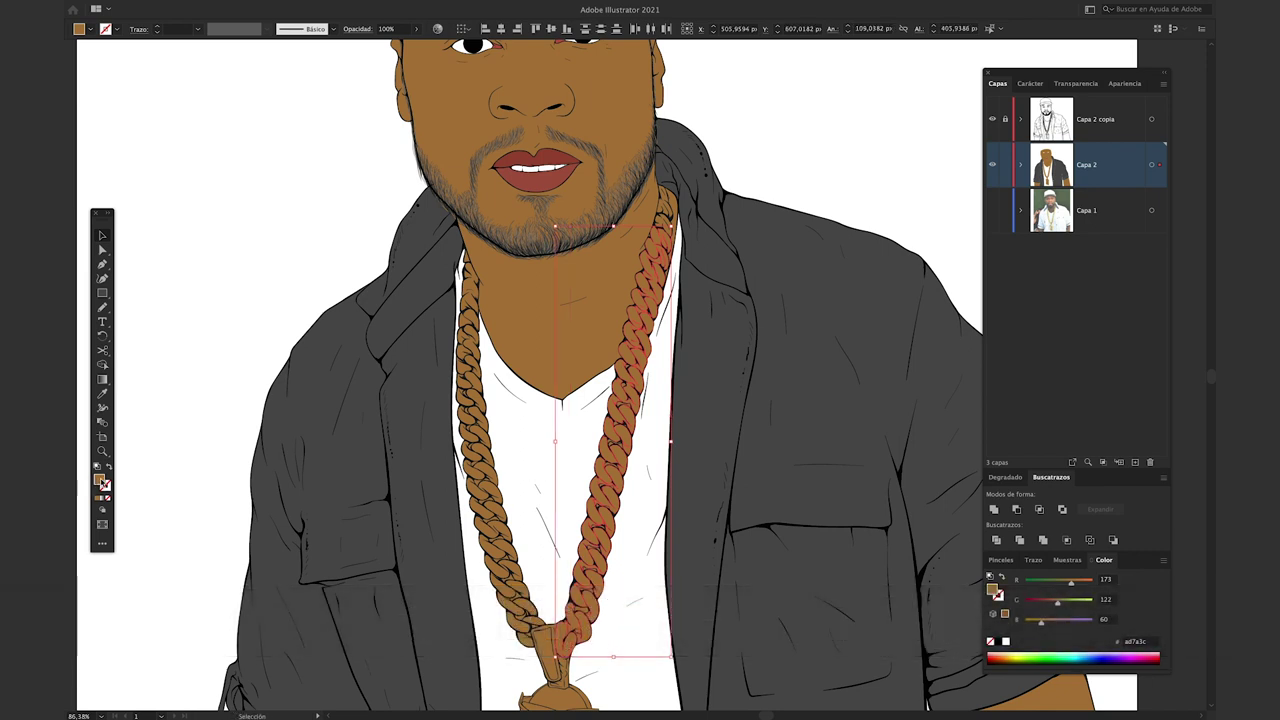
double_click(99, 479)
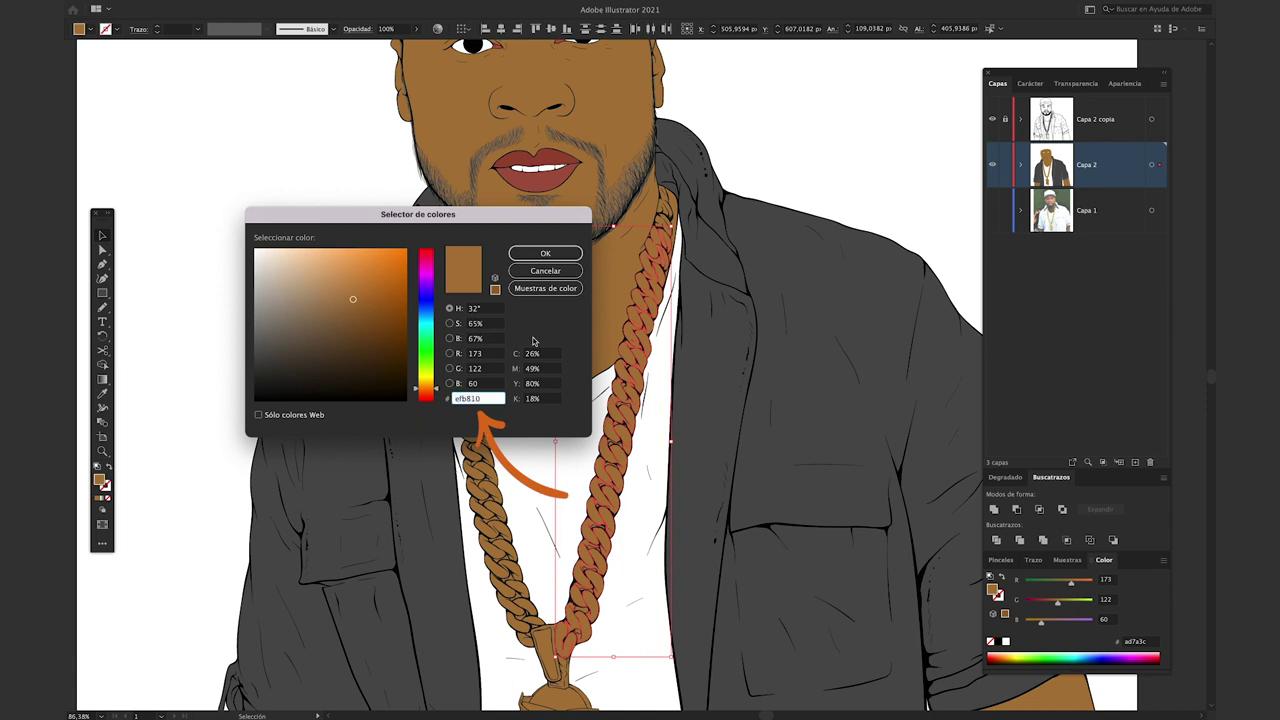
left_click(546, 256)
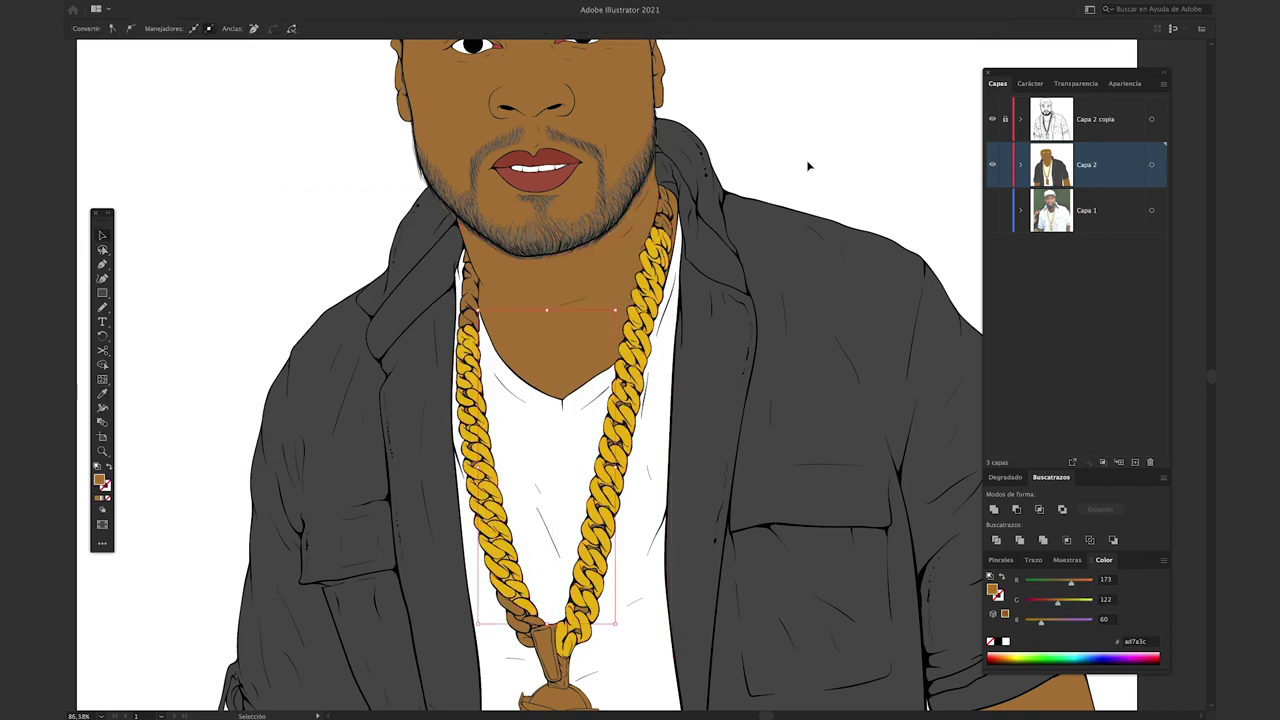
- Apply the sampled gold to the remaining brown links at the top and bottom of both strands
left_click(470, 295)
key("i")
left_click(482, 445)
left_click(548, 640)
left_click(600, 500)
left_click(670, 198)
left_click(655, 260)
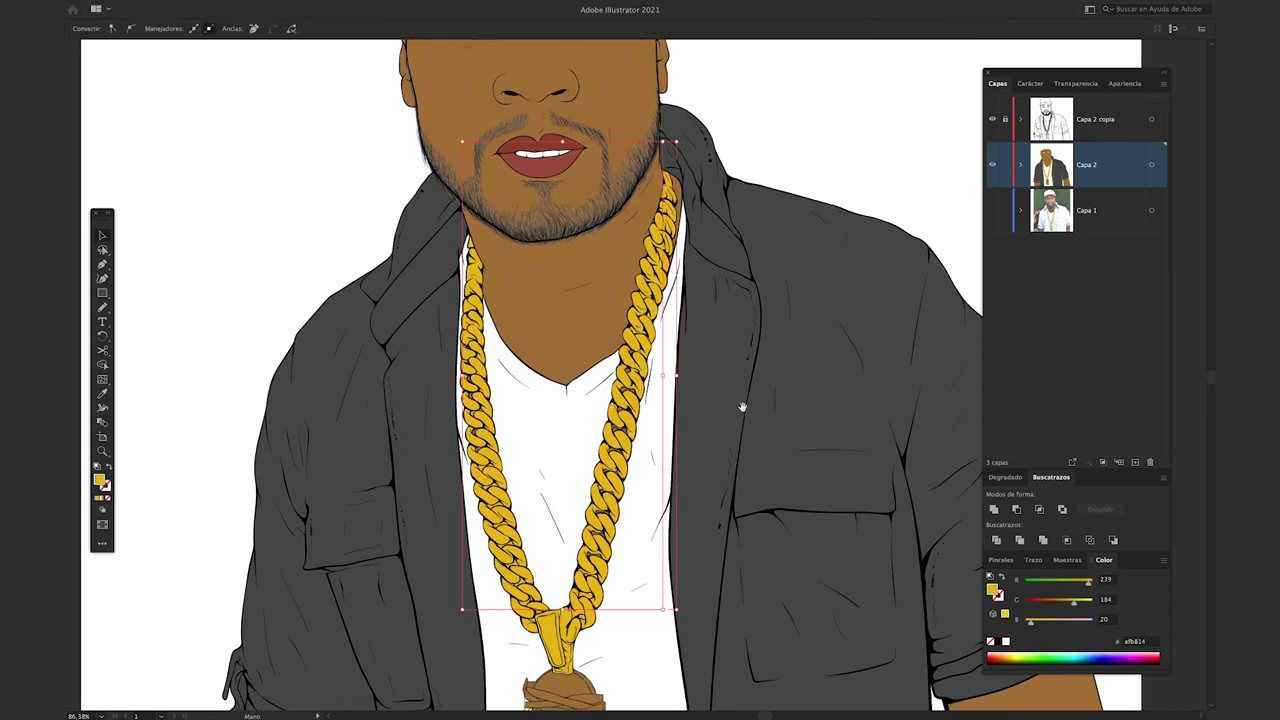
- Fill the leftover pieces around the pendant's headband with the gold sampled from the pendant
scroll(742, 407, "down", 3)
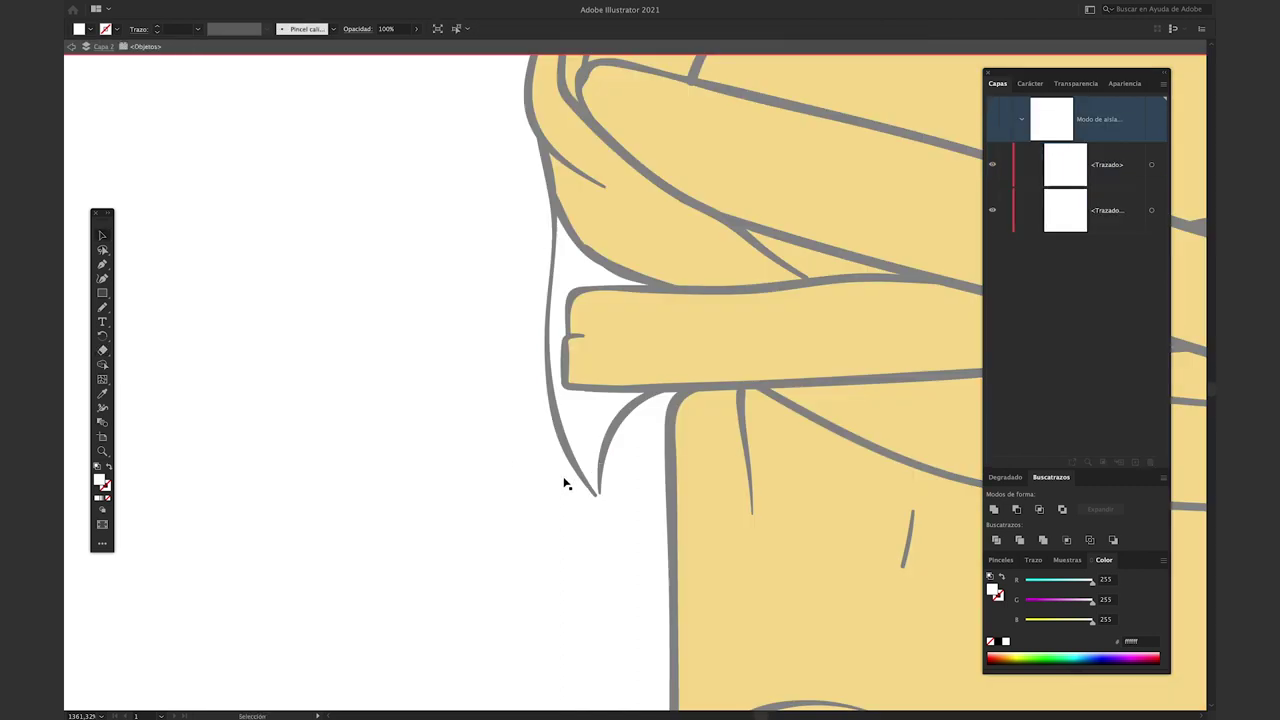
double_click(565, 482)
left_click(619, 404)
key("i")
left_click(637, 366)
scroll(637, 366, "down", 10)
left_click(714, 538)
- Recolour the skin areas to hue 19, saturation 69 and brightness 70
key("ctrl+0")
left_click(602, 370)
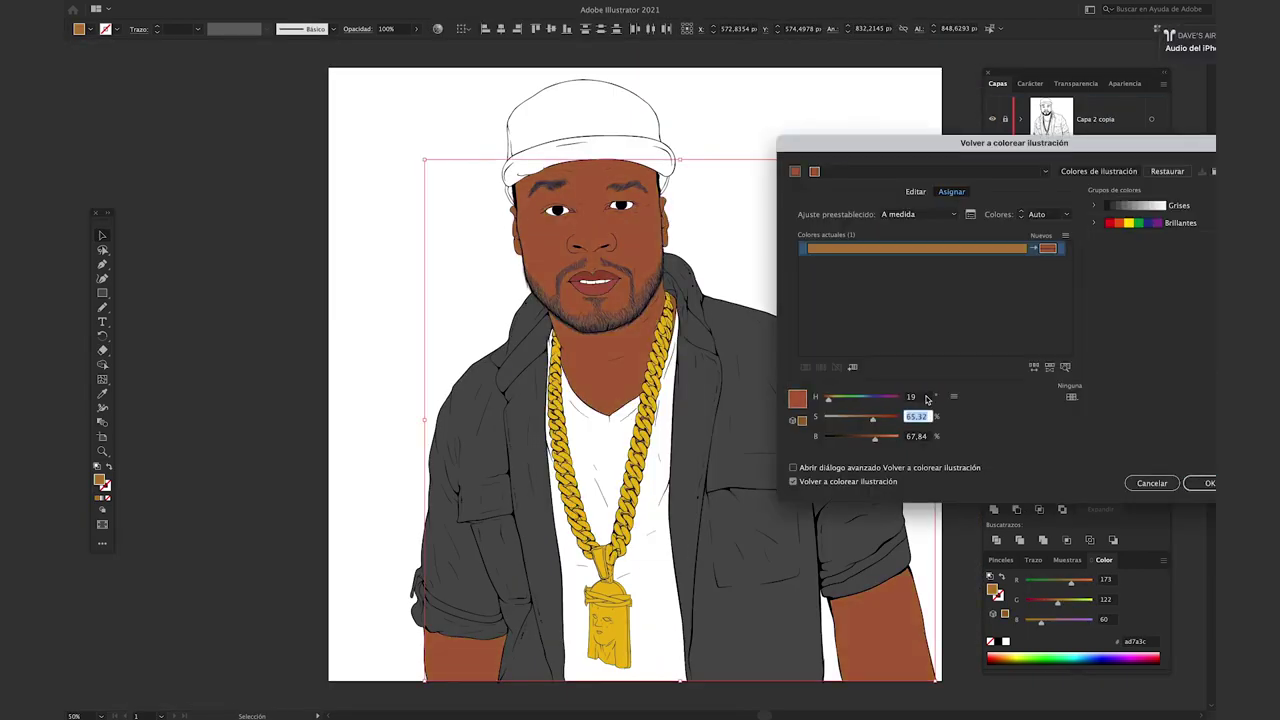
type("67")
key("Tab")
type("75")
key("Return")
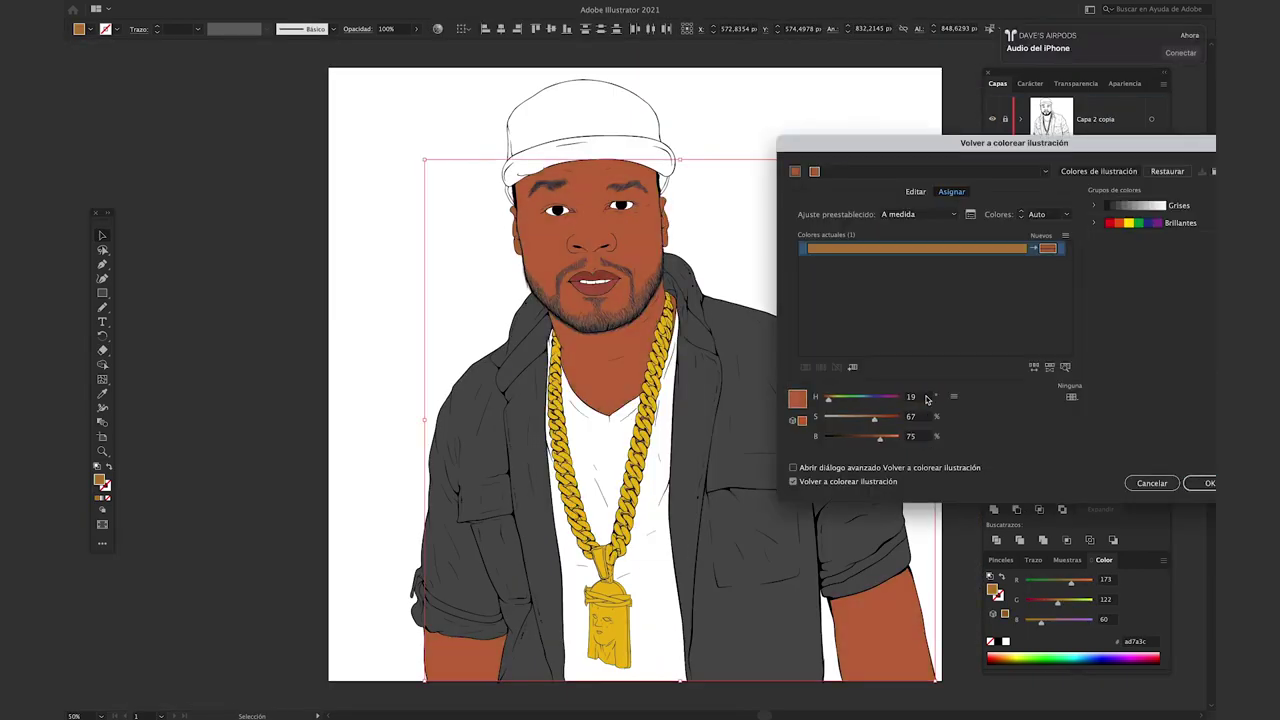
type("69")
key("Tab")
type("70")
key("Tab")
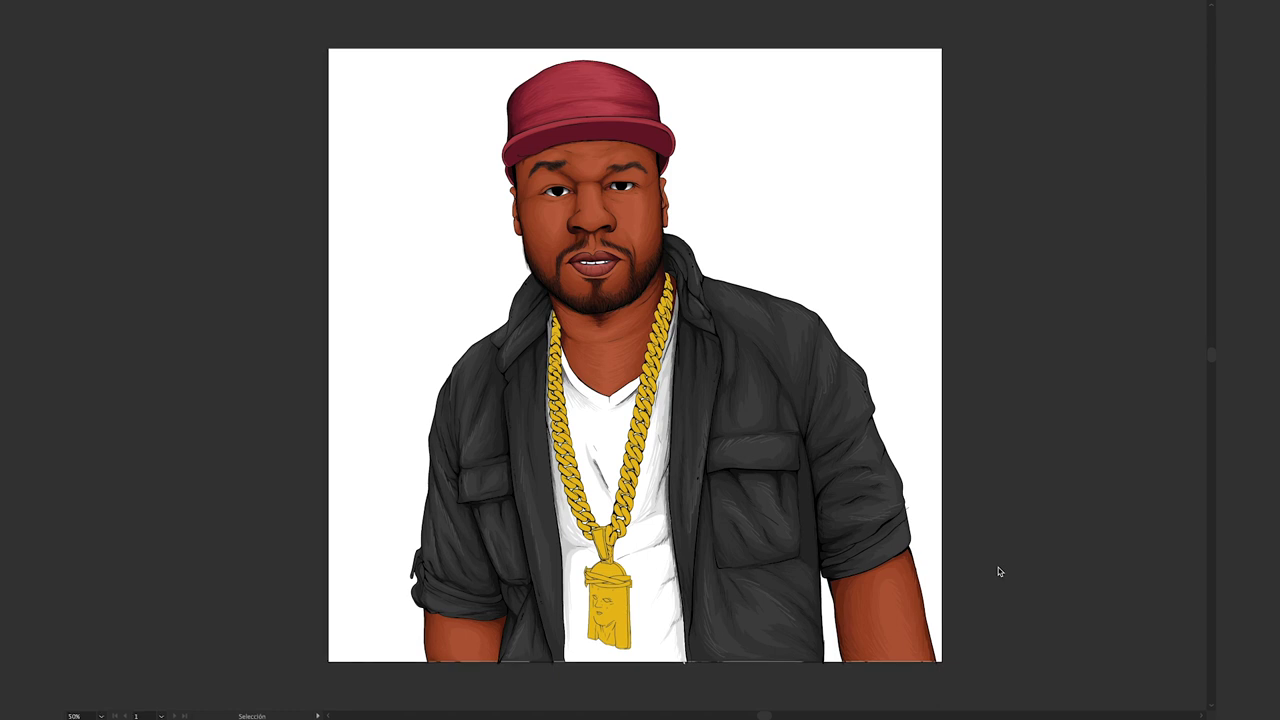
- Hide Capa 24, Capa 5 and Capa 14, and unlock Capa 2
key("Tab")
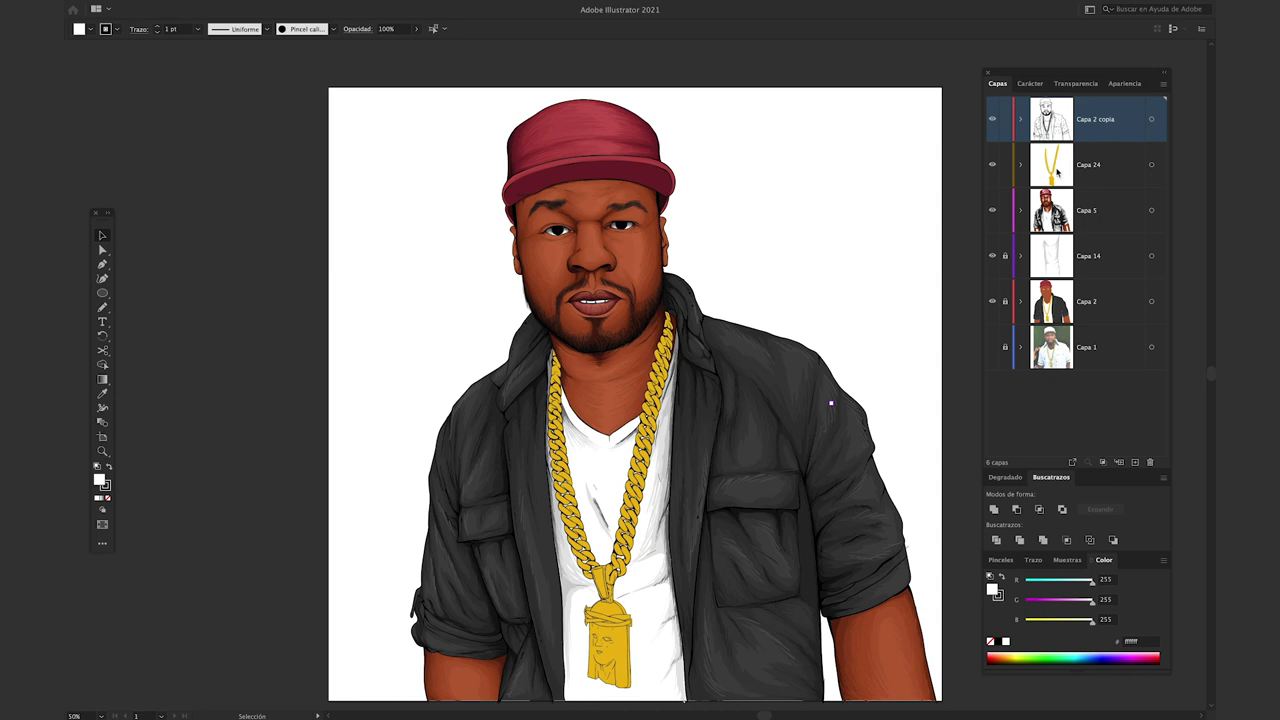
left_click_drag(992, 212, 993, 166)
left_click(1006, 301)
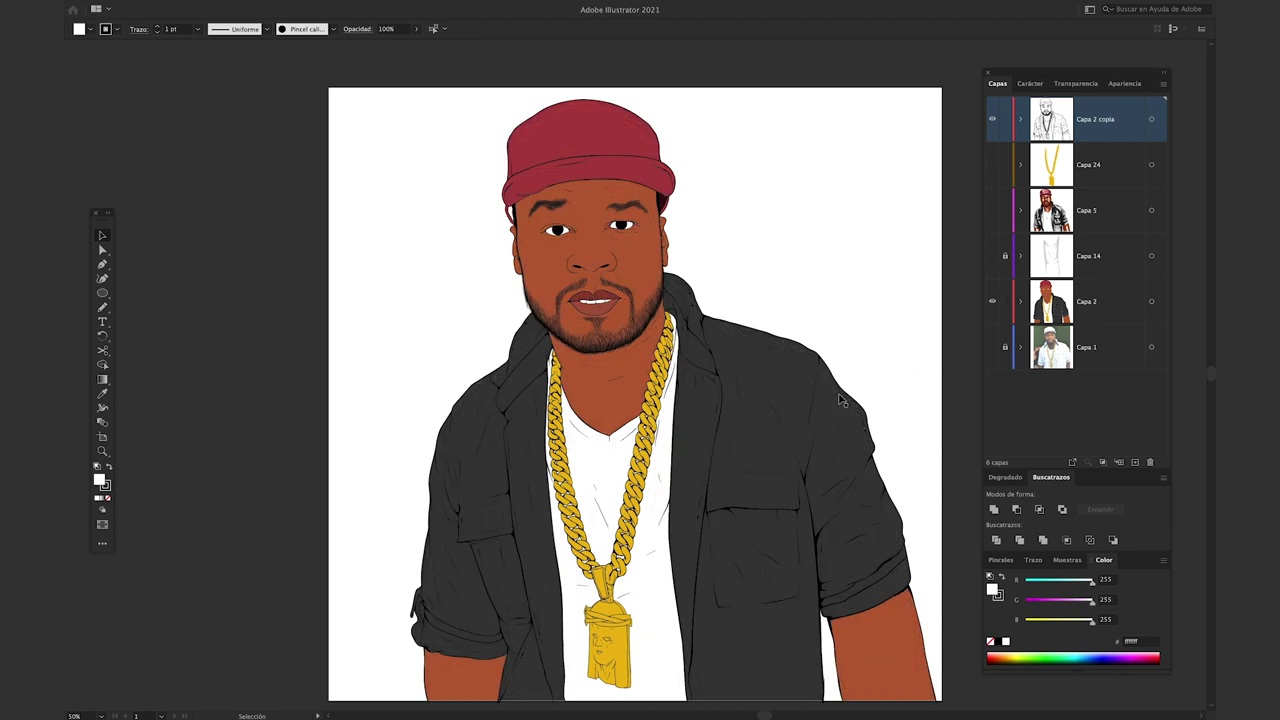
- Select every object sharing the pendant's gold fill colour and copy the selection
left_click(620, 650)
key("Tab")
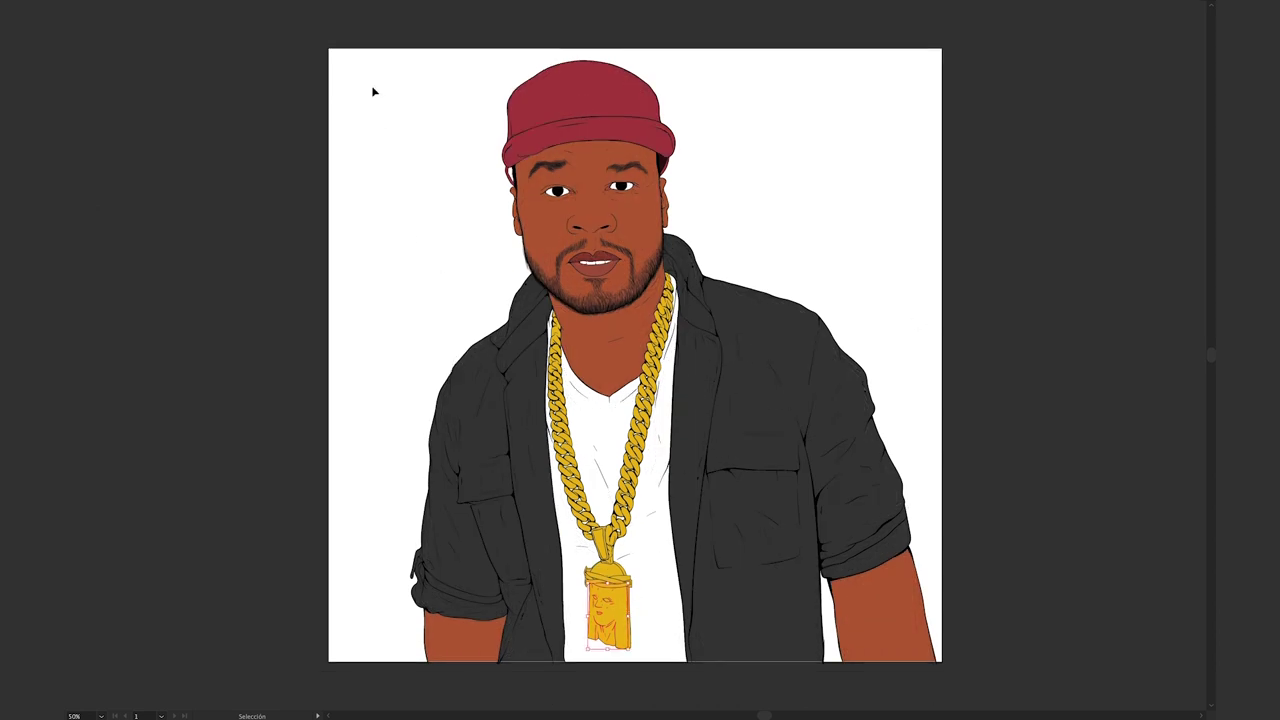
key("Tab")
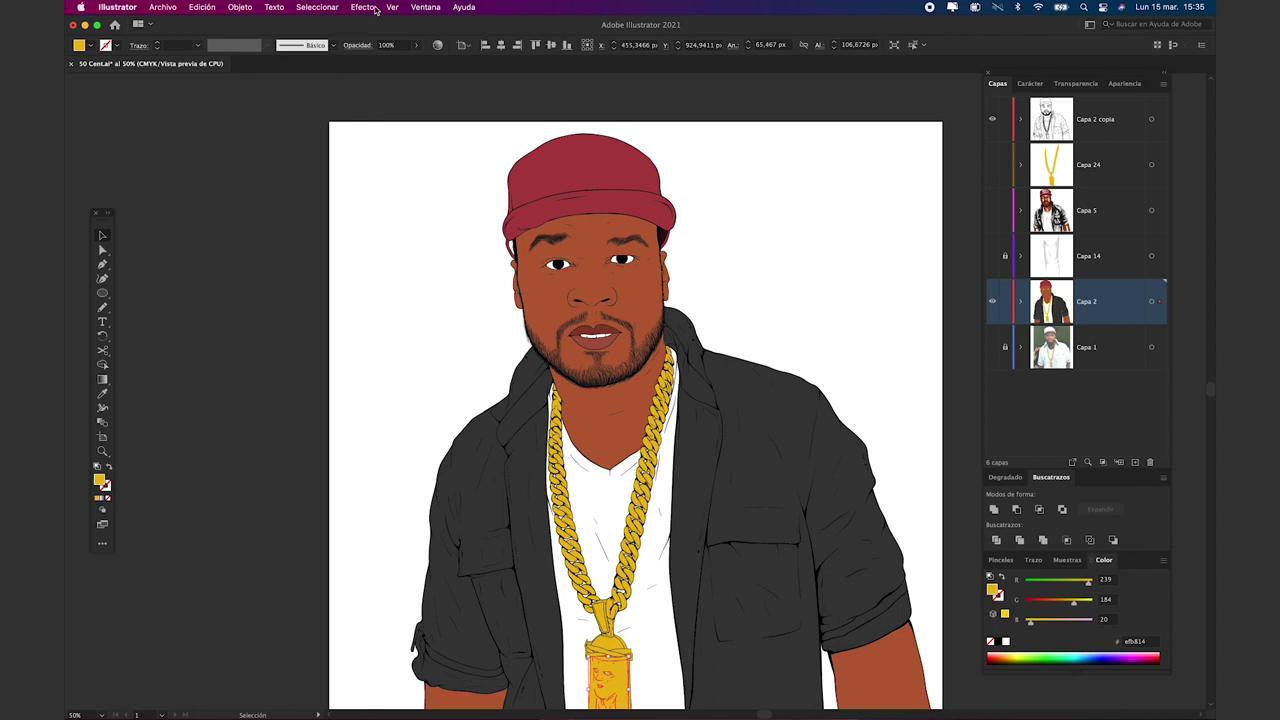
left_click(317, 7)
mouse_move(308, 130)
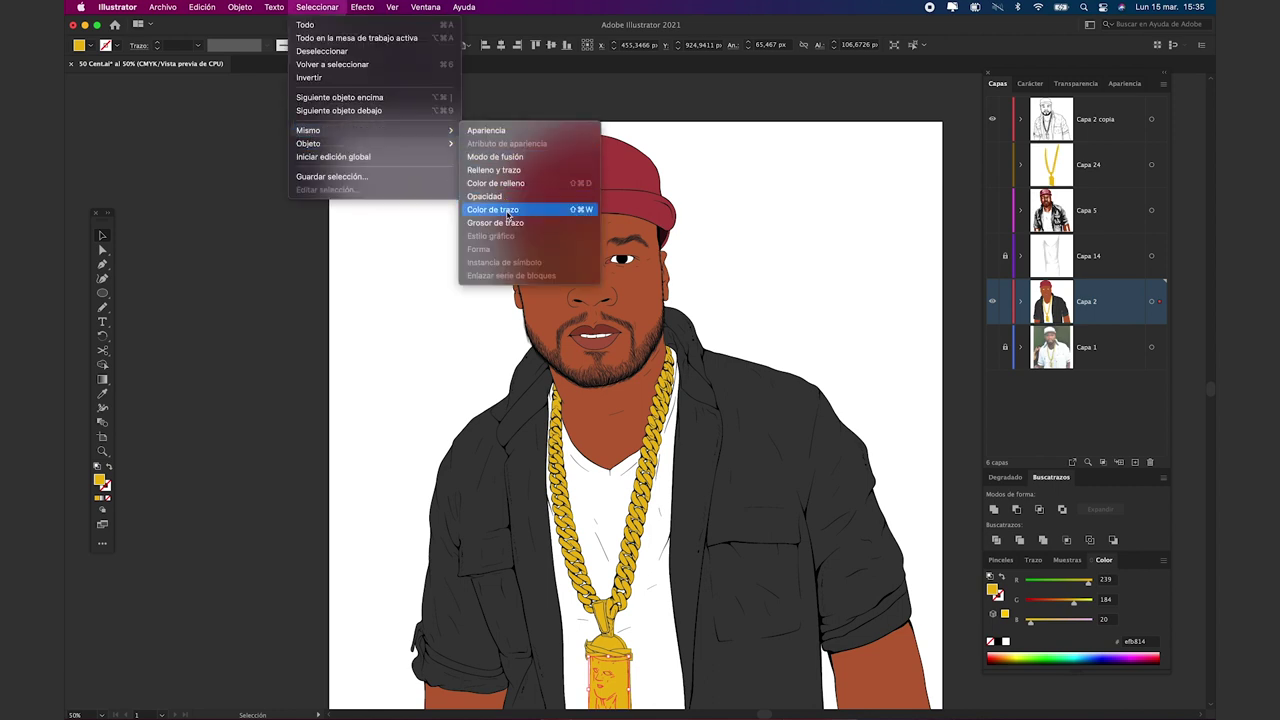
left_click(513, 185)
key("ctrl+c")
left_click(239, 7)
mouse_move(207, 9)
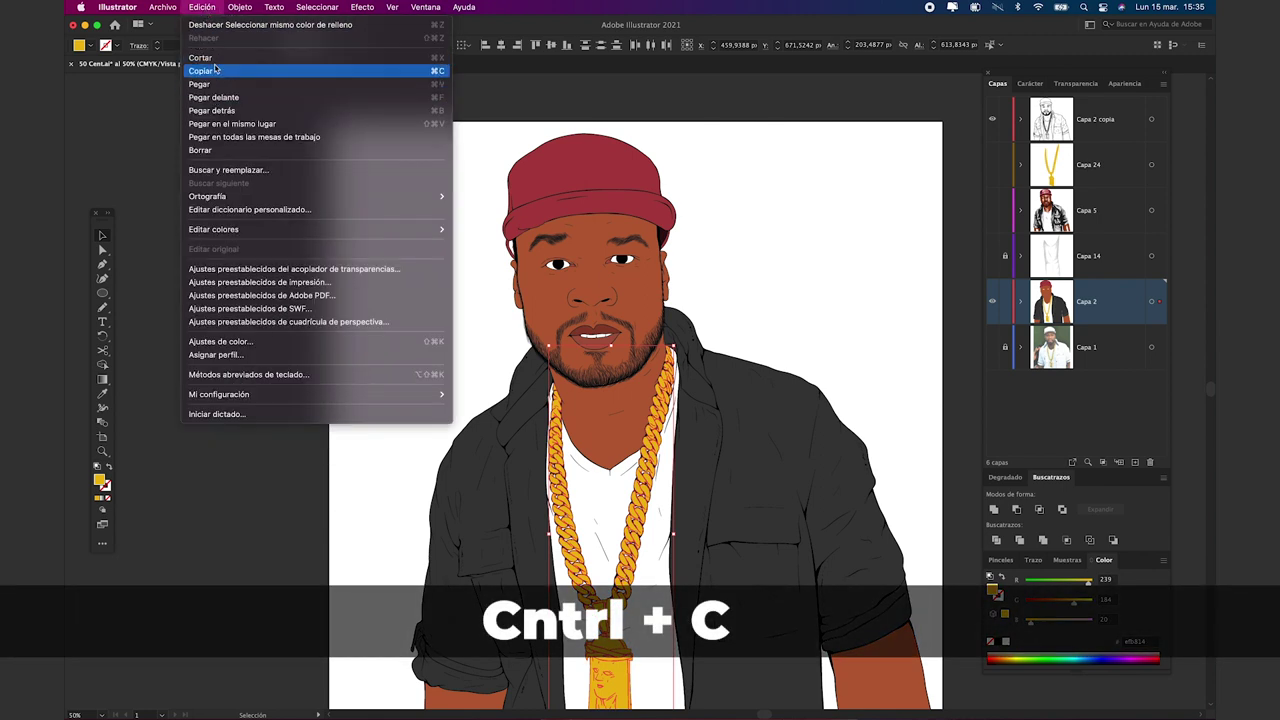
left_click(217, 71)
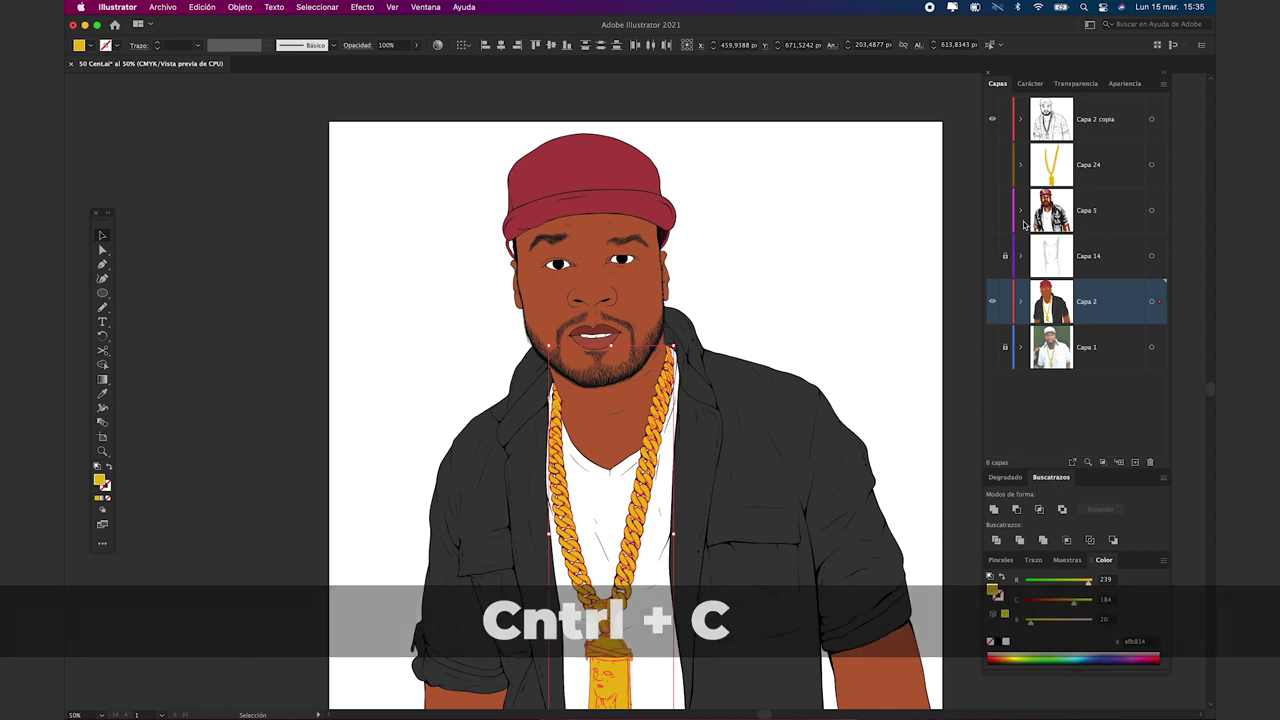
- Add a new layer above Capa 24 and paste the copied gold shapes in place on it
left_click(1100, 164)
left_click(1135, 462)
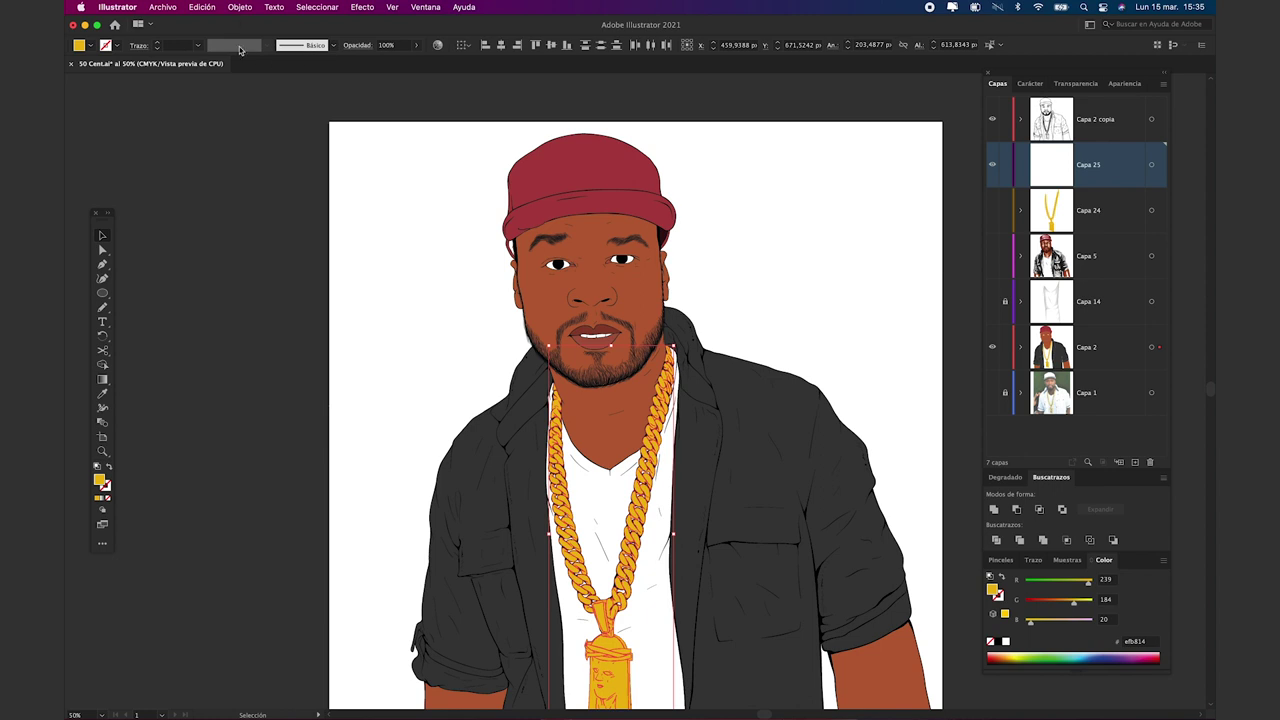
left_click(240, 7)
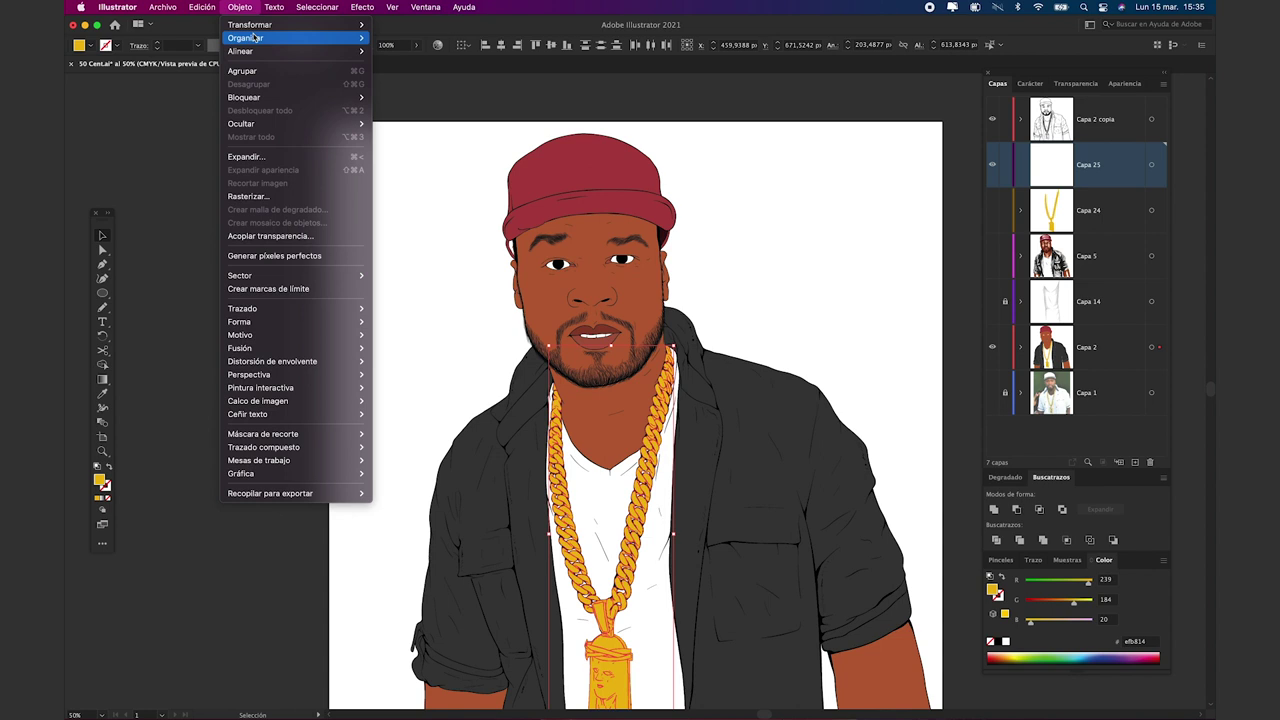
mouse_move(202, 7)
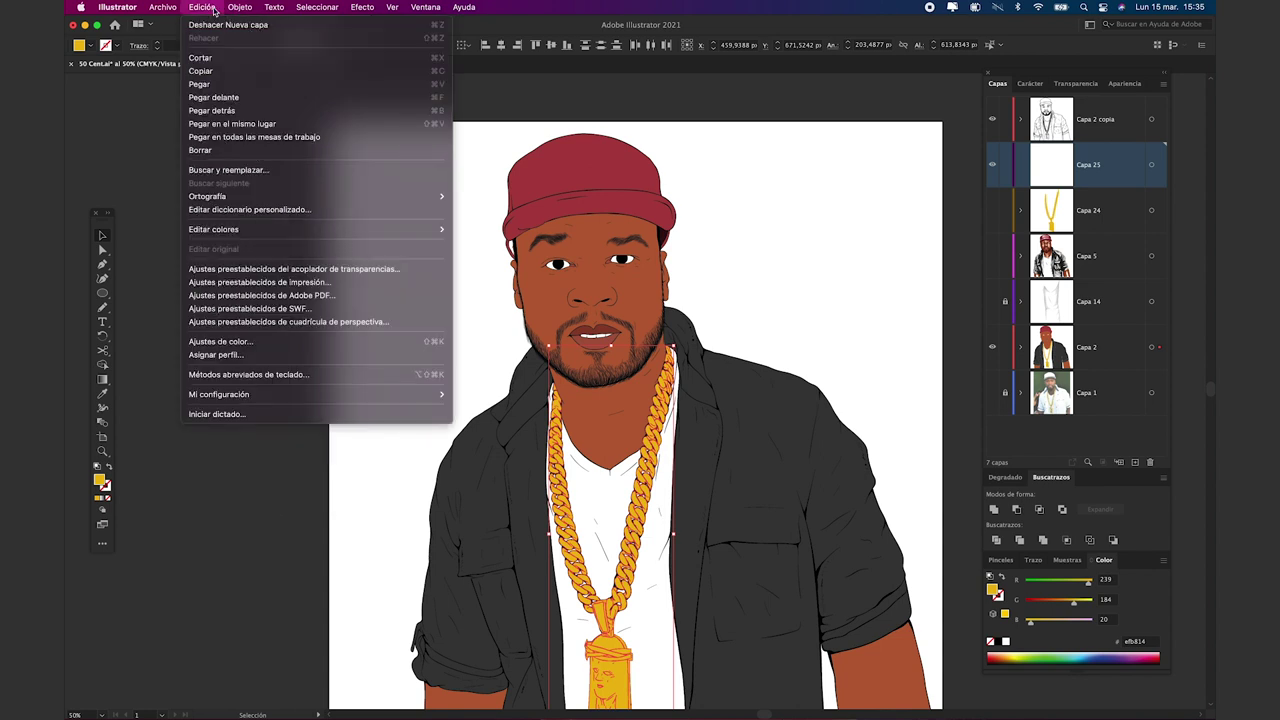
left_click(242, 126)
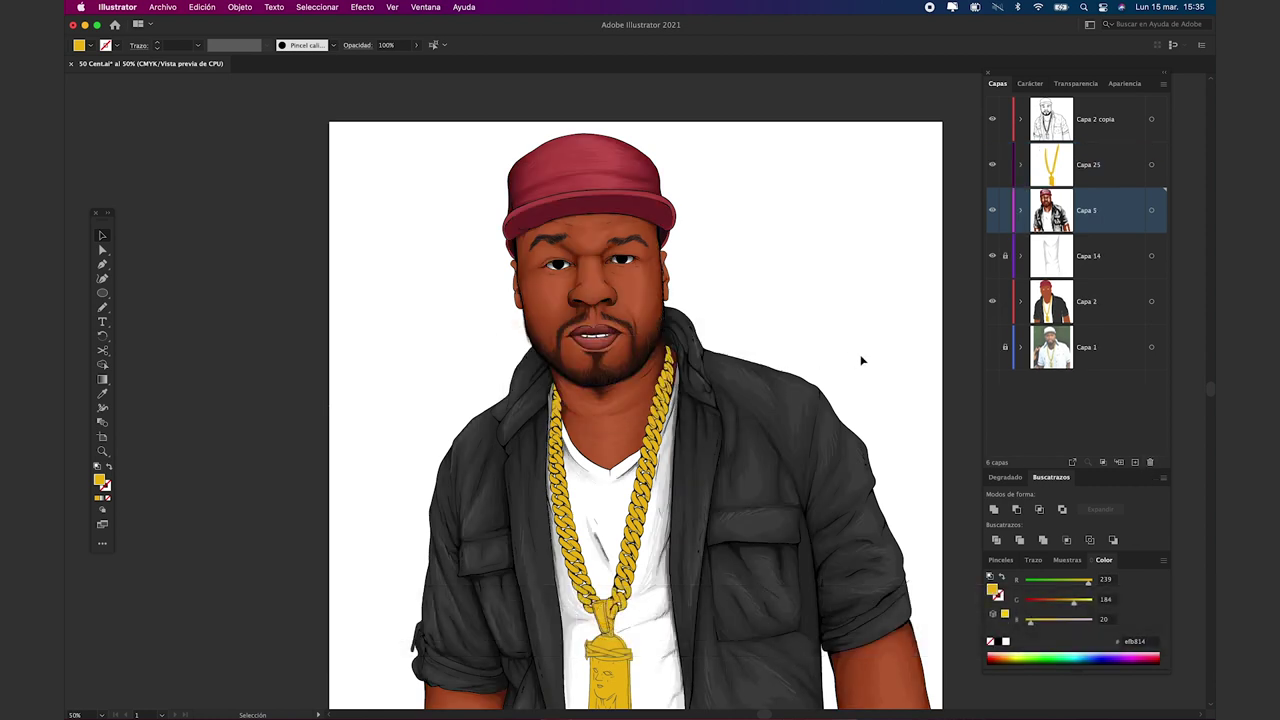
- Lock Capa 25 and make it the active layer
scroll(698, 245, "down", 2)
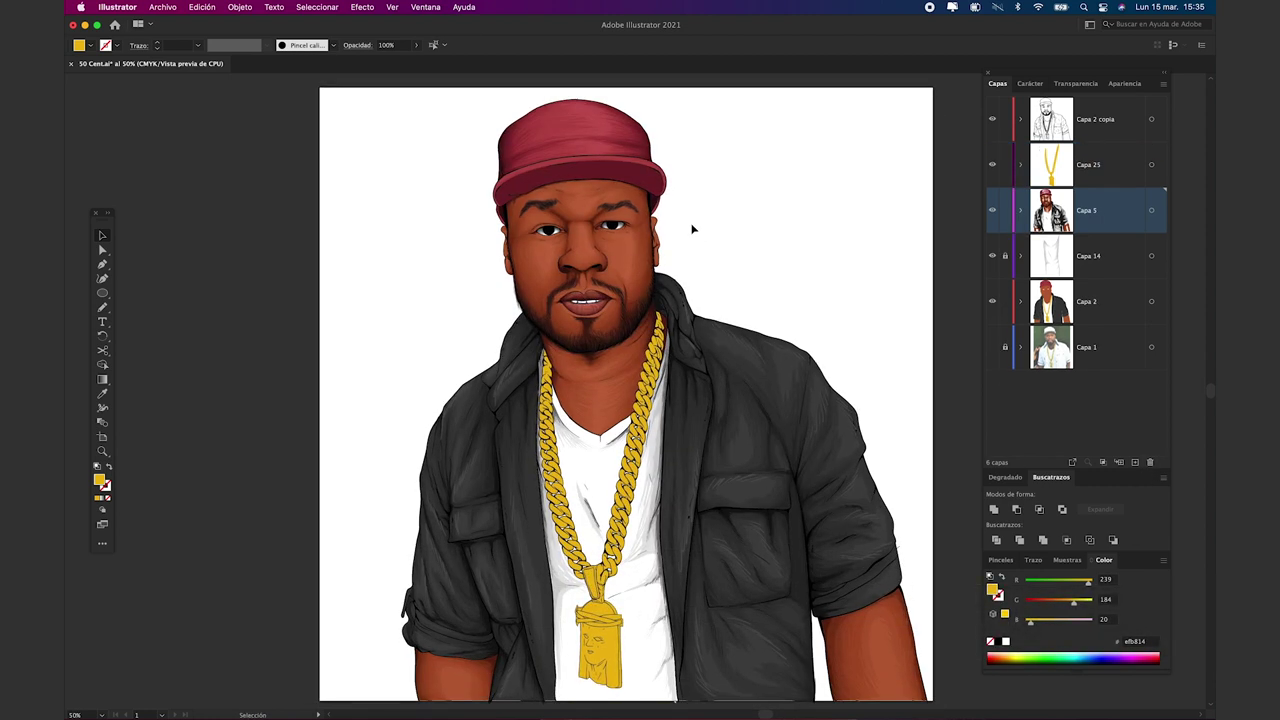
left_click(1005, 164)
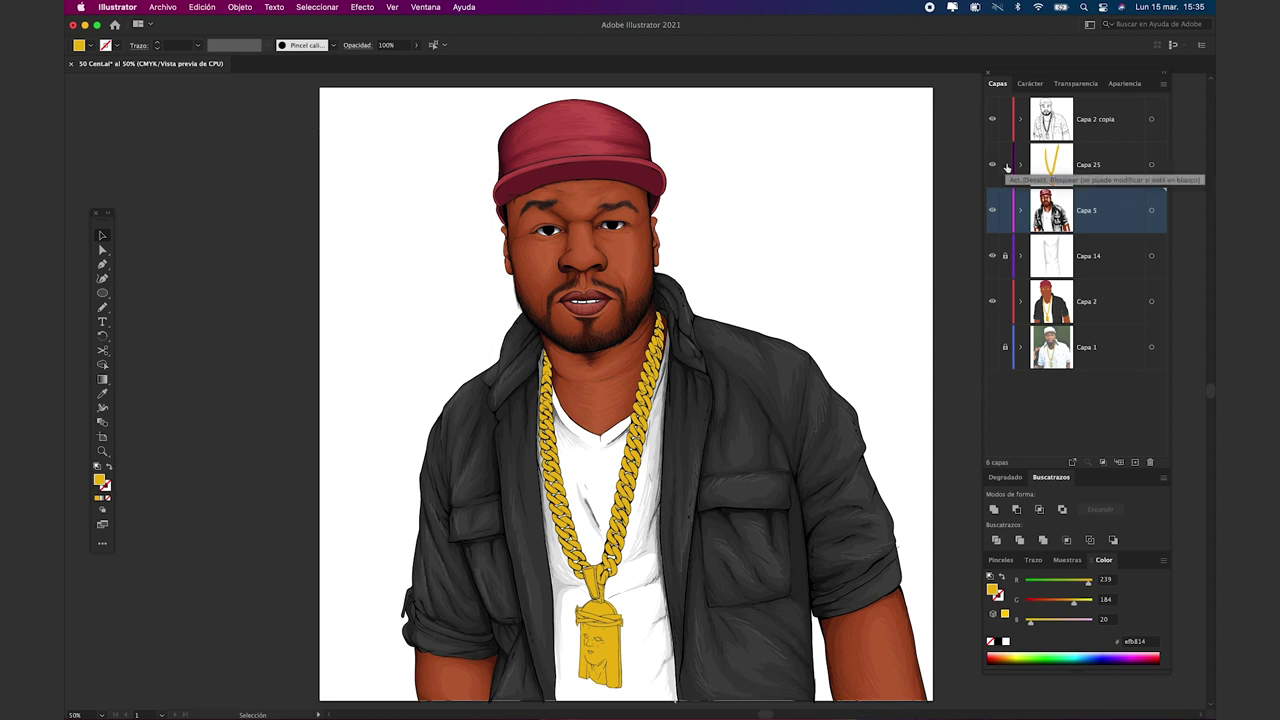
left_click(1075, 172)
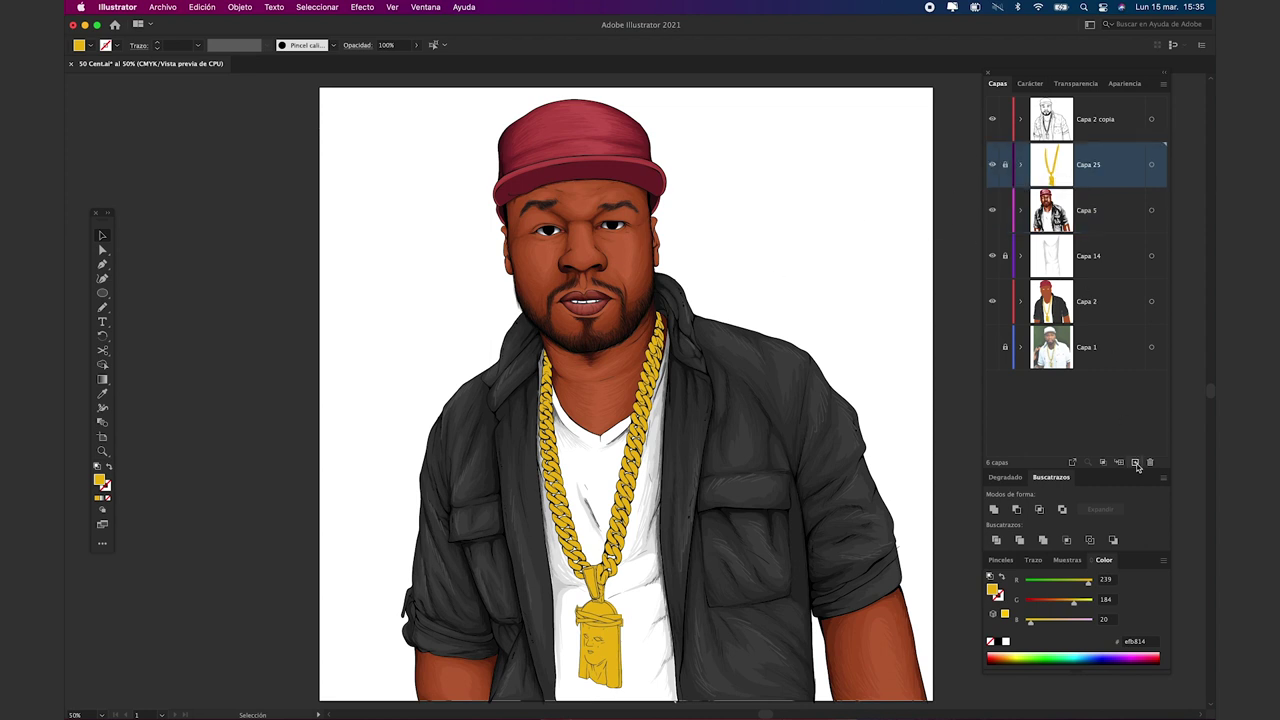
- Add a new layer above Capa 25, show the photo layer Capa 1, and hide Capa 2, Capa 14 and Capa 25
left_click(1135, 462)
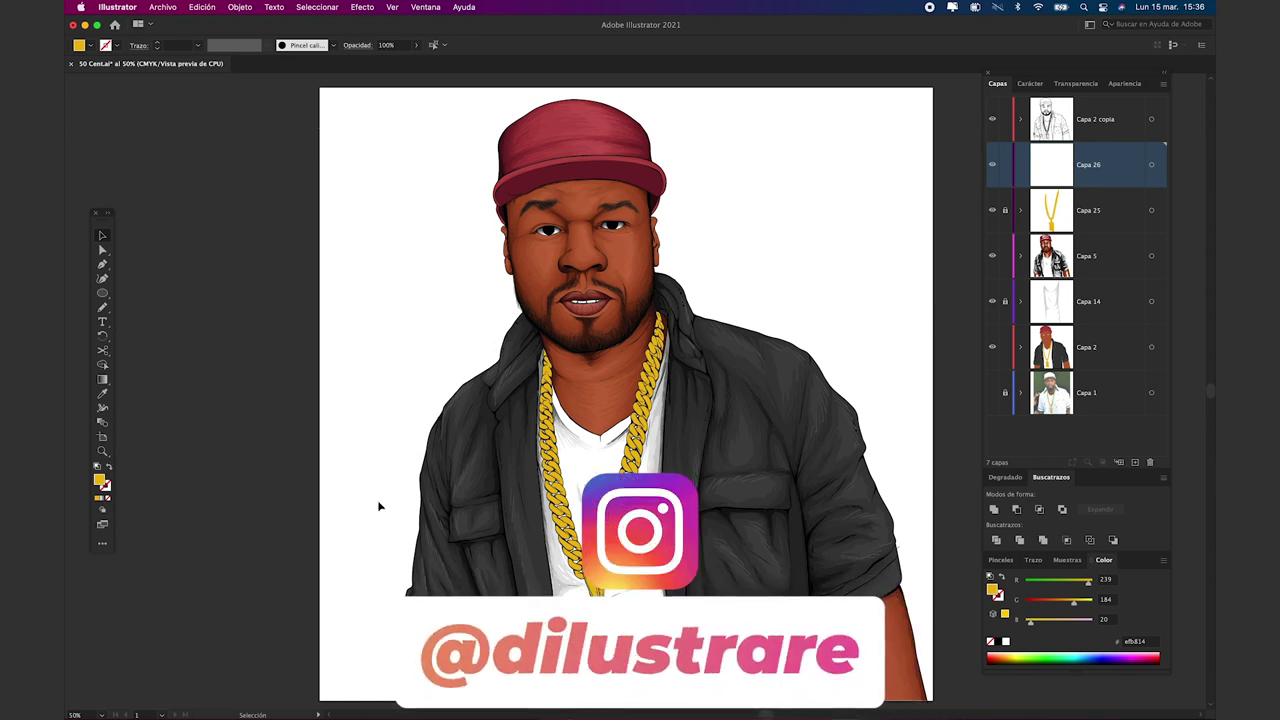
left_click(992, 392)
left_click(992, 348)
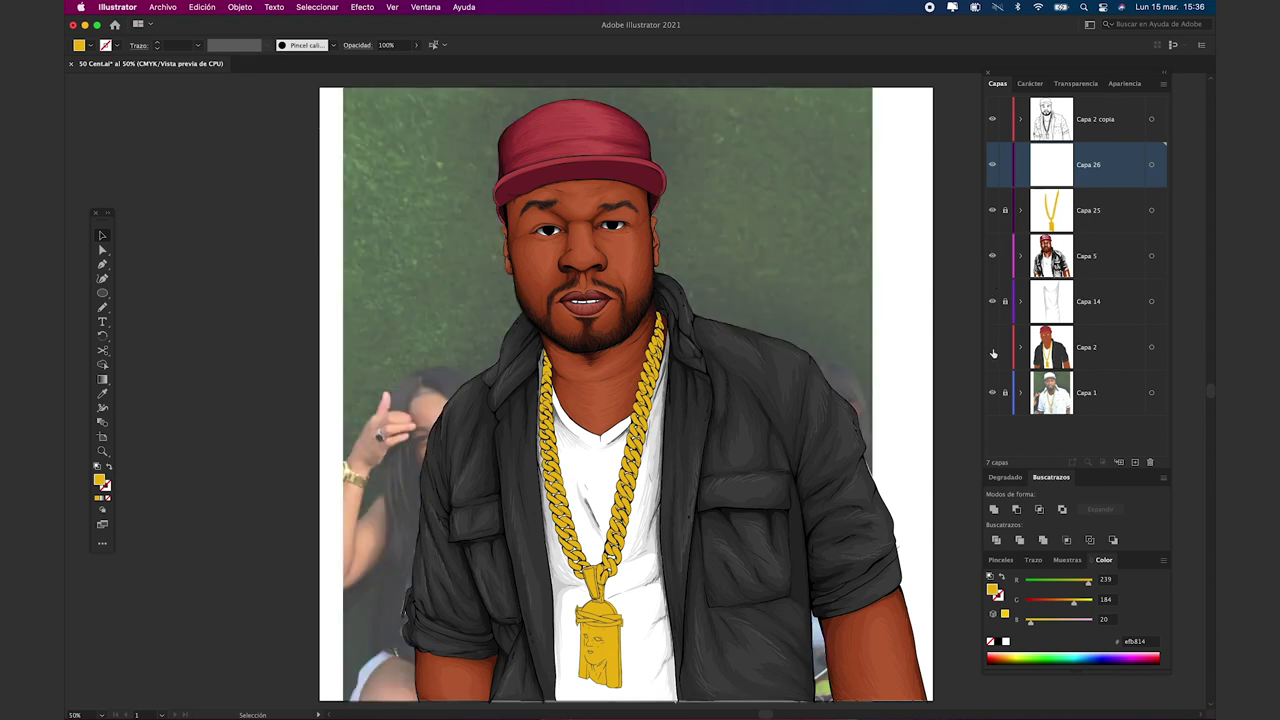
left_click(992, 301)
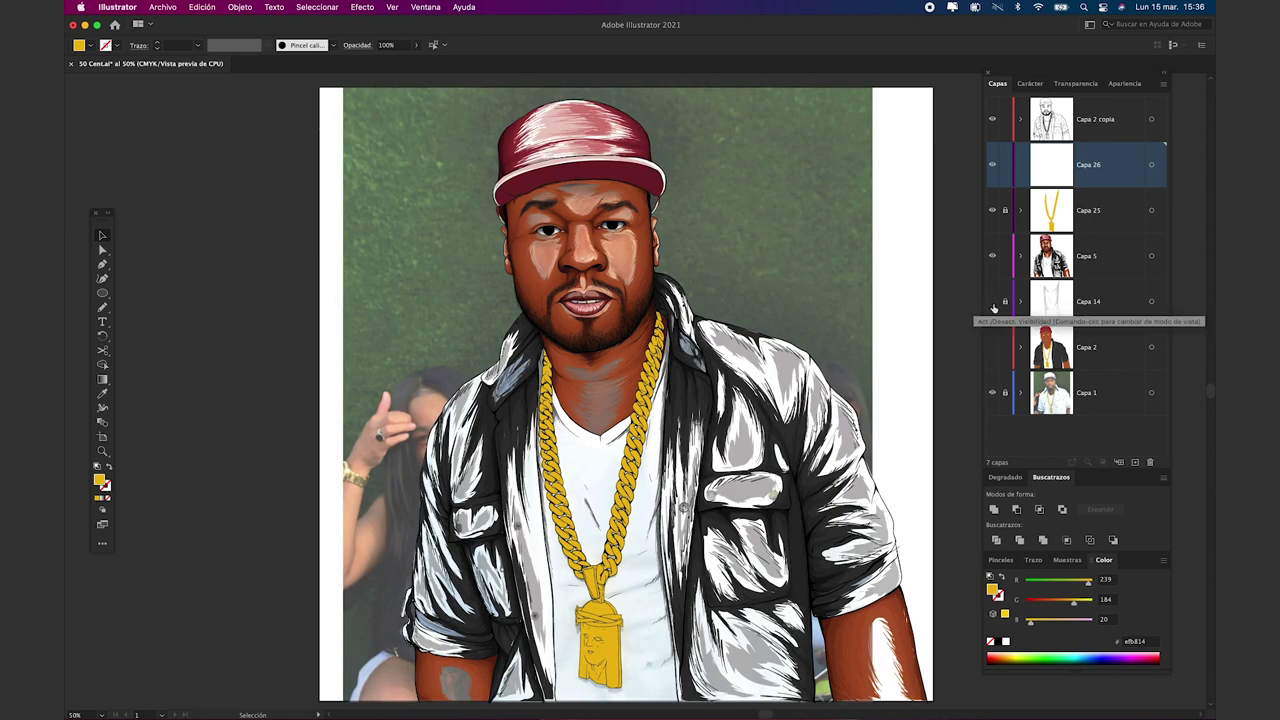
left_click(992, 210)
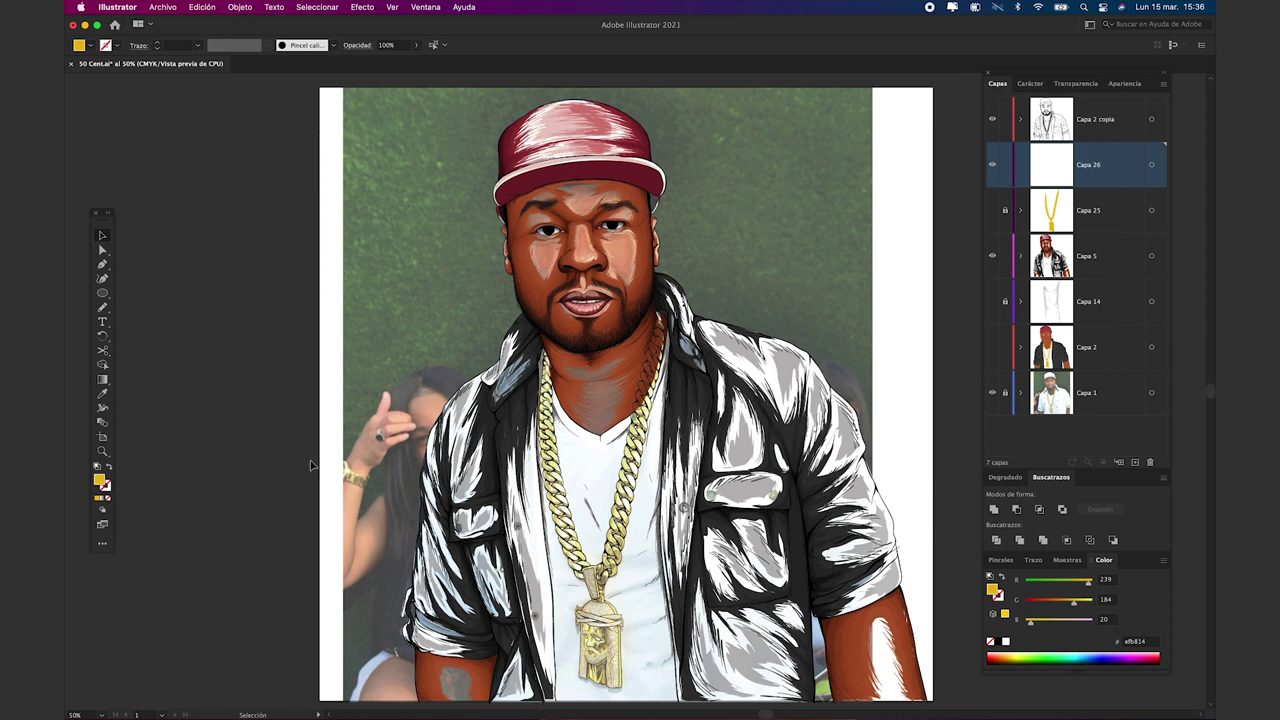
- Set the fill colour to the darker gold d8a016 for the Pencil tool and hide Capa 5
double_click(100, 480)
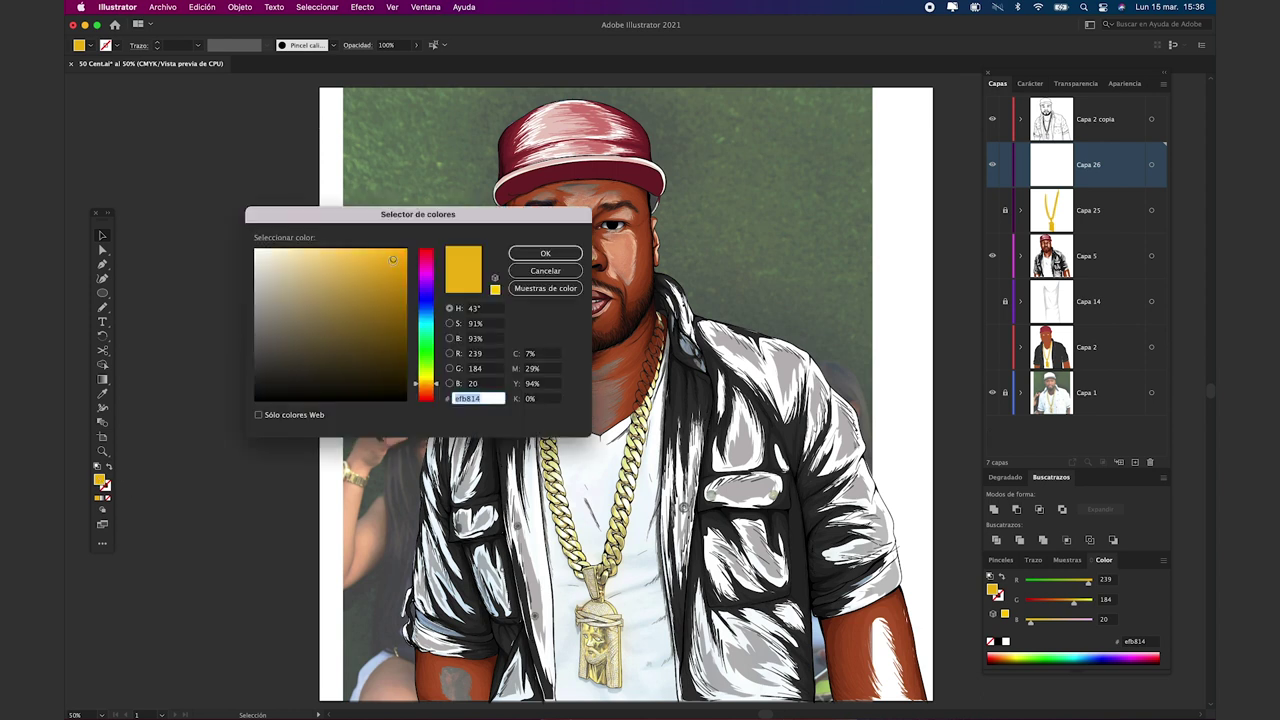
type("e2a817")
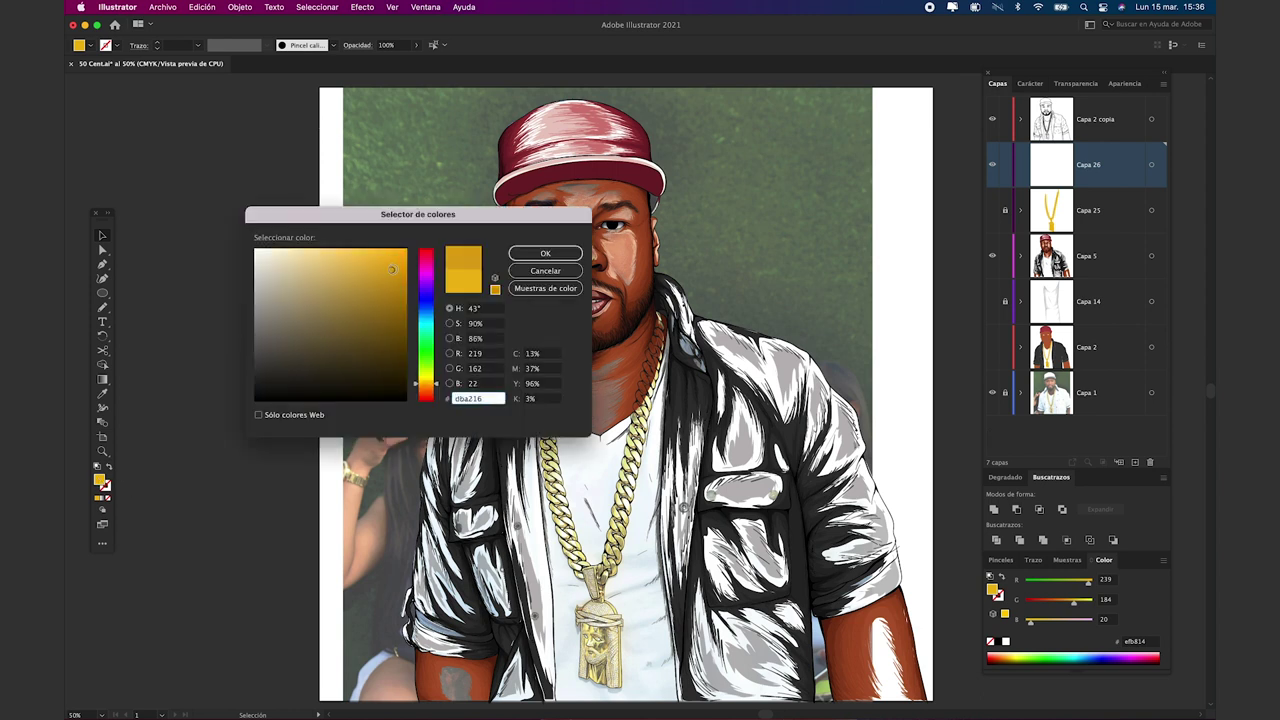
left_click(548, 257)
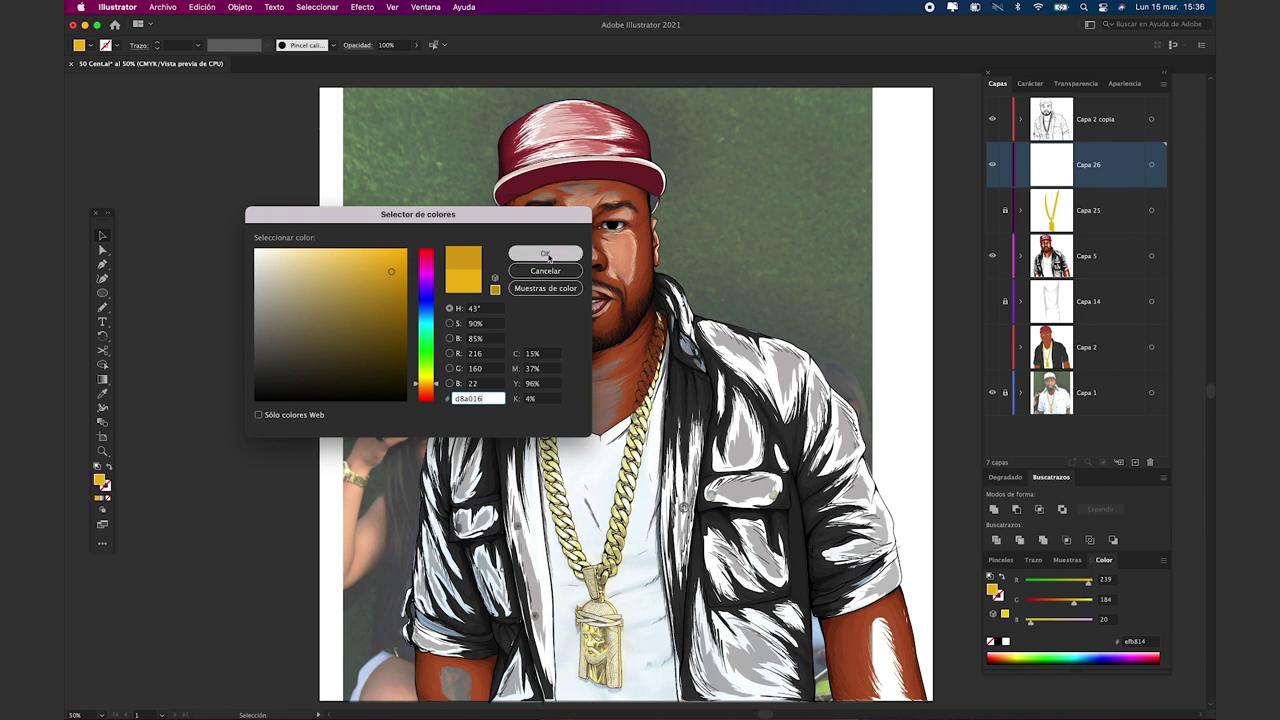
key("n")
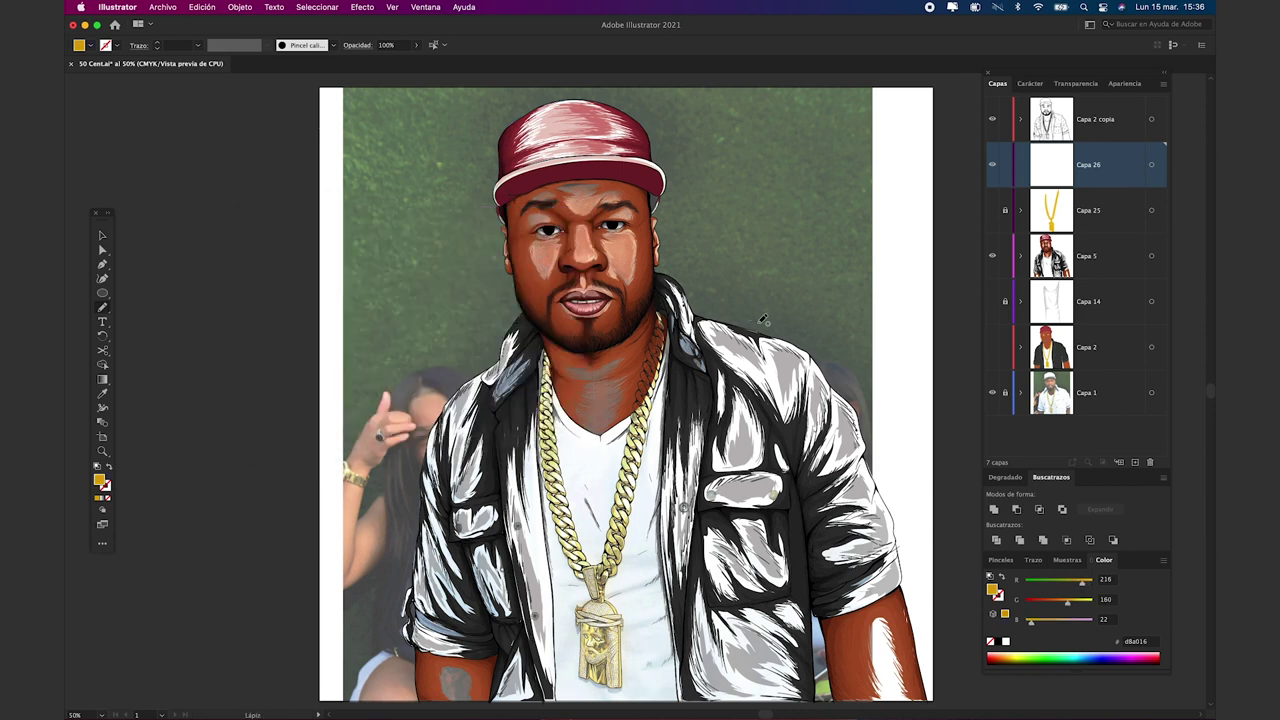
left_click(997, 273)
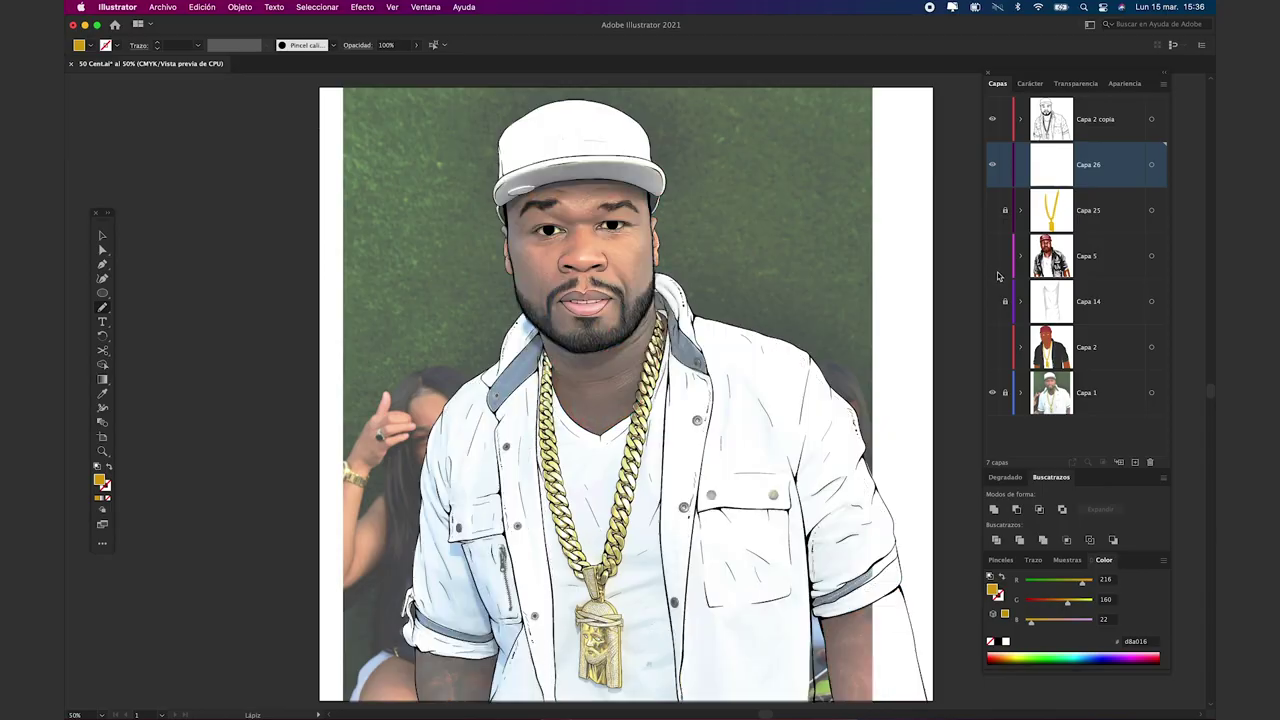
- Draw Pencil shadow shapes on the lowest chain links around the pendant's bail
mouse_move(548, 262)
left_mouse_down()
mouse_move(535, 310)
mouse_move(615, 400)
mouse_move(556, 240)
mouse_move(560, 262)
left_mouse_up()
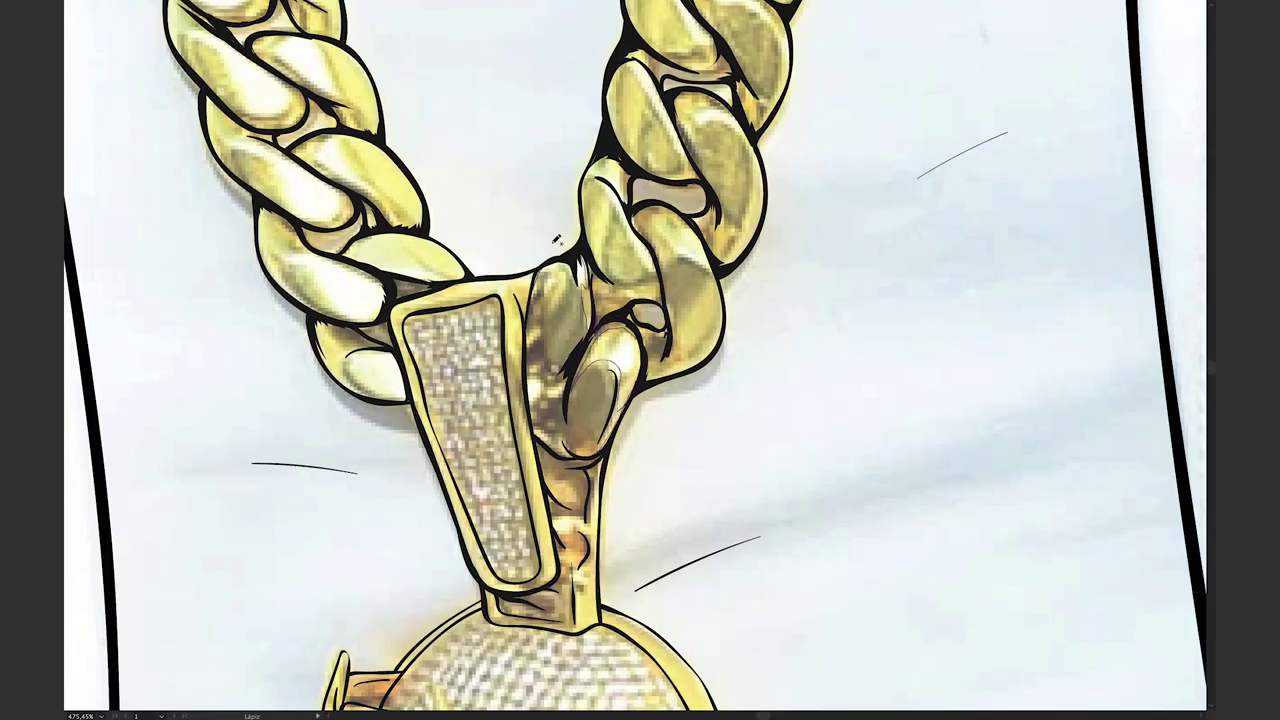
mouse_move(640, 250)
left_mouse_down()
mouse_move(600, 288)
mouse_move(592, 182)
mouse_move(650, 284)
mouse_move(653, 363)
mouse_move(664, 272)
mouse_move(685, 321)
left_mouse_up()
left_click_drag(548, 262, 588, 268)
mouse_move(714, 264)
left_mouse_down()
mouse_move(664, 229)
mouse_move(642, 276)
mouse_move(730, 295)
mouse_move(714, 264)
left_mouse_up()
key("Tab")
key("a")
key("Tab")
left_click(757, 320)
key("n")
- Draw Pencil shadow shapes on the next links above the bail along the right-hand strand of the chain
left_click_drag(757, 320, 740, 371)
mouse_move(595, 197)
left_mouse_down()
mouse_move(620, 280)
mouse_move(572, 192)
mouse_move(615, 182)
mouse_move(615, 216)
mouse_move(582, 194)
left_mouse_up()
mouse_move(710, 214)
left_mouse_down()
mouse_move(704, 125)
mouse_move(710, 216)
left_mouse_up()
mouse_move(642, 134)
left_mouse_down()
mouse_move(590, 360)
mouse_move(574, 352)
mouse_move(692, 290)
mouse_move(550, 272)
mouse_move(588, 313)
mouse_move(696, 298)
left_mouse_up()
left_click_drag(584, 284, 552, 186)
left_click_drag(530, 299, 527, 304)
mouse_move(719, 190)
left_mouse_down()
mouse_move(563, 98)
mouse_move(655, 208)
mouse_move(717, 196)
left_mouse_up()
mouse_move(634, 275)
left_mouse_down()
mouse_move(626, 230)
mouse_move(632, 274)
left_mouse_up()
- Trace the gold shadows on the links at mid-height of the right-hand strand, following the photo
mouse_move(708, 28)
left_mouse_down()
mouse_move(598, 209)
mouse_move(631, 264)
mouse_move(645, 350)
left_mouse_up()
mouse_move(512, 472)
left_mouse_down()
mouse_move(504, 412)
mouse_move(634, 395)
mouse_move(511, 470)
left_mouse_up()
left_click_drag(481, 329, 451, 394)
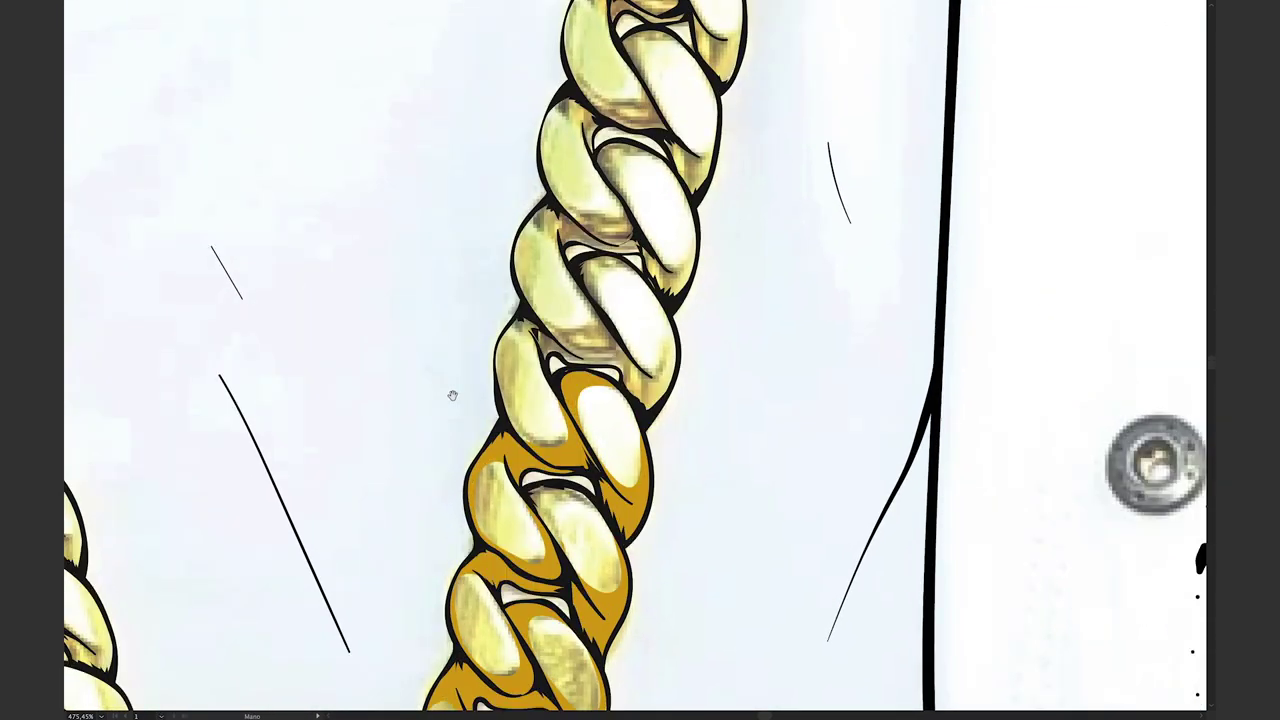
mouse_move(515, 331)
left_mouse_down()
mouse_move(664, 407)
mouse_move(620, 258)
mouse_move(572, 406)
mouse_move(518, 330)
left_mouse_up()
left_click_drag(523, 318, 461, 527)
mouse_move(525, 346)
left_mouse_down()
mouse_move(537, 453)
mouse_move(629, 494)
mouse_move(630, 466)
mouse_move(504, 303)
mouse_move(521, 423)
mouse_move(564, 416)
mouse_move(453, 469)
mouse_move(499, 463)
left_mouse_up()
mouse_move(558, 272)
left_mouse_down()
mouse_move(605, 368)
mouse_move(632, 265)
mouse_move(570, 300)
left_mouse_up()
mouse_move(611, 182)
left_mouse_down()
mouse_move(555, 236)
mouse_move(687, 199)
mouse_move(666, 466)
mouse_move(647, 525)
left_mouse_up()
mouse_move(523, 446)
left_mouse_down()
mouse_move(554, 498)
mouse_move(574, 431)
left_mouse_up()
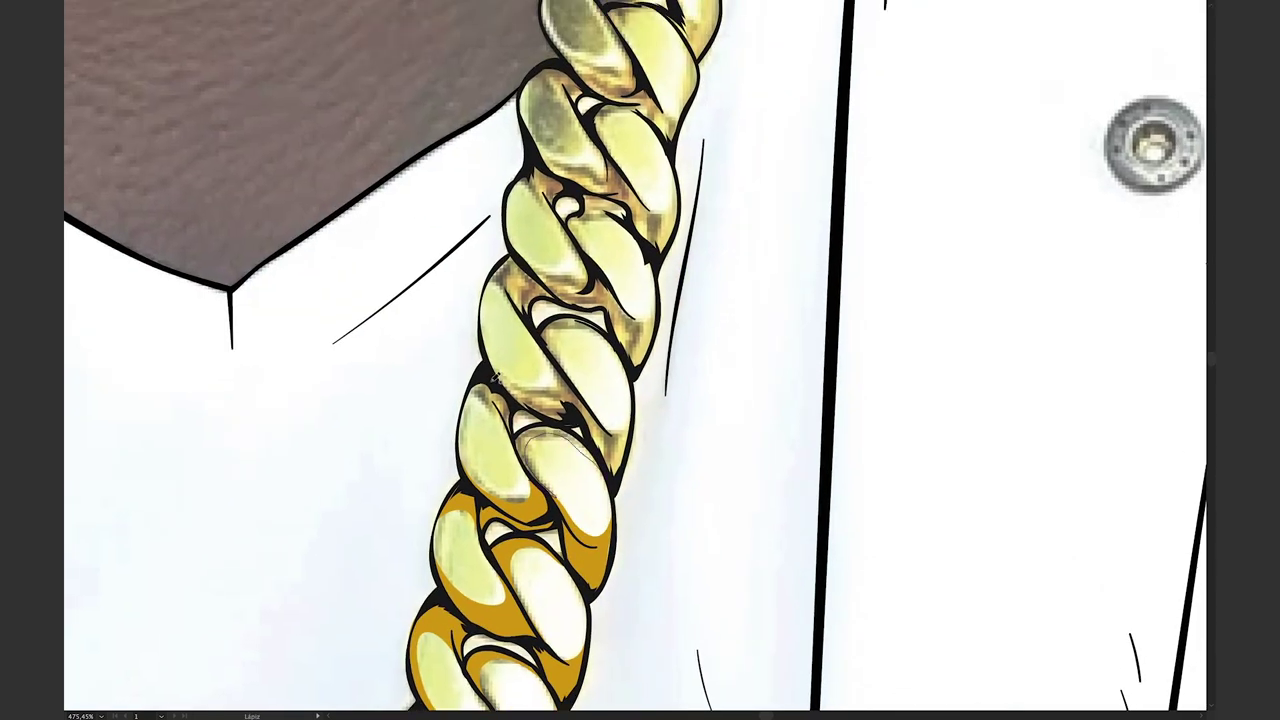
- Trace the gold shadows on the right-hand strand's links beside the T-shirt neckline, up to the neck
left_click_drag(464, 430, 511, 434)
mouse_move(590, 421)
left_mouse_down()
mouse_move(578, 382)
mouse_move(620, 425)
left_mouse_up()
mouse_move(560, 340)
left_mouse_down()
mouse_move(532, 327)
mouse_move(550, 294)
mouse_move(657, 336)
mouse_move(478, 237)
mouse_move(488, 302)
left_mouse_up()
mouse_move(535, 155)
left_mouse_down()
mouse_move(489, 367)
mouse_move(549, 473)
mouse_move(619, 374)
mouse_move(492, 352)
mouse_move(486, 367)
mouse_move(598, 304)
mouse_move(585, 333)
mouse_move(540, 358)
left_mouse_up()
key("ctrl+shift+a")
mouse_move(619, 231)
left_mouse_down()
mouse_move(576, 388)
mouse_move(590, 402)
mouse_move(550, 337)
mouse_move(537, 412)
left_mouse_up()
mouse_move(536, 331)
left_mouse_down()
mouse_move(483, 250)
mouse_move(568, 270)
mouse_move(508, 213)
mouse_move(568, 286)
left_mouse_up()
mouse_move(636, 238)
left_mouse_down()
mouse_move(607, 310)
mouse_move(634, 242)
left_mouse_up()
mouse_move(572, 270)
left_mouse_down()
mouse_move(522, 88)
mouse_move(570, 262)
left_mouse_up()
left_click_drag(489, 318, 481, 268)
left_click_drag(590, 224, 486, 408)
mouse_move(467, 412)
left_mouse_down()
mouse_move(511, 391)
mouse_move(466, 408)
left_mouse_up()
mouse_move(524, 368)
left_mouse_down()
mouse_move(585, 312)
mouse_move(513, 228)
mouse_move(456, 262)
left_mouse_up()
- Trace the gold shadows on the uppermost links of the right-hand strand, along the neck up to the collar
scroll(447, 272, "up", 3)
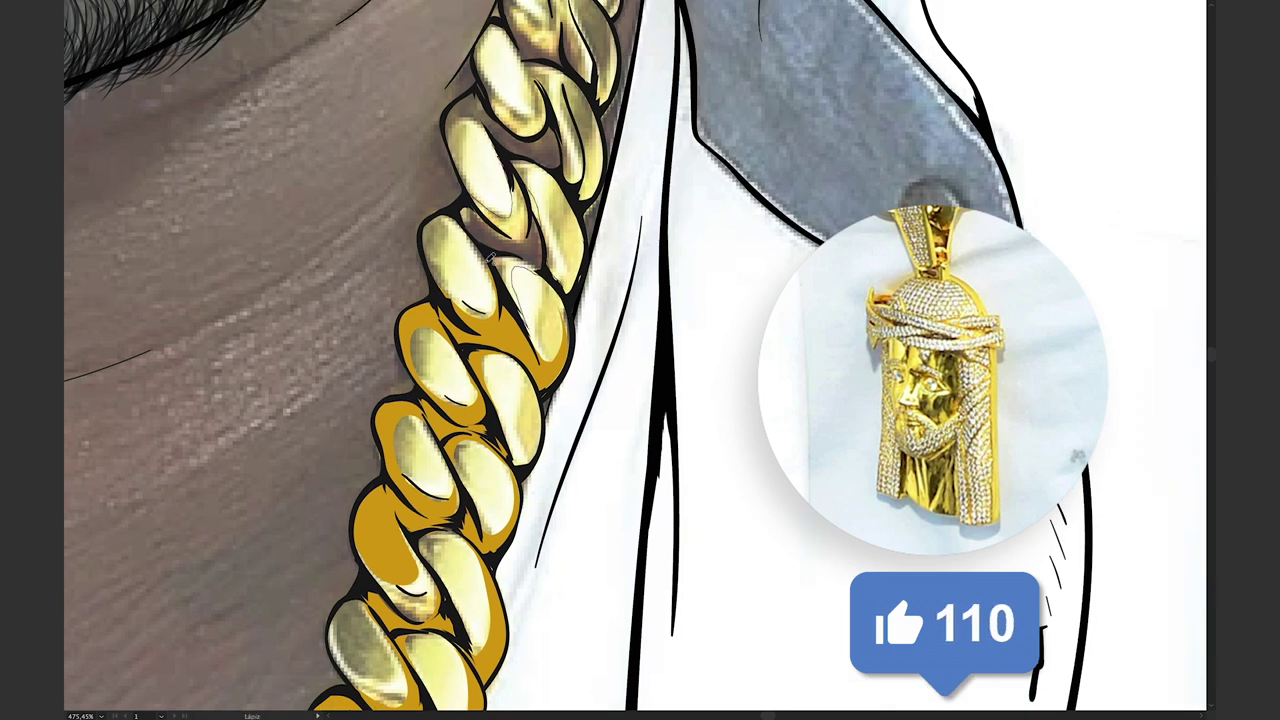
scroll(470, 160, "up", 3)
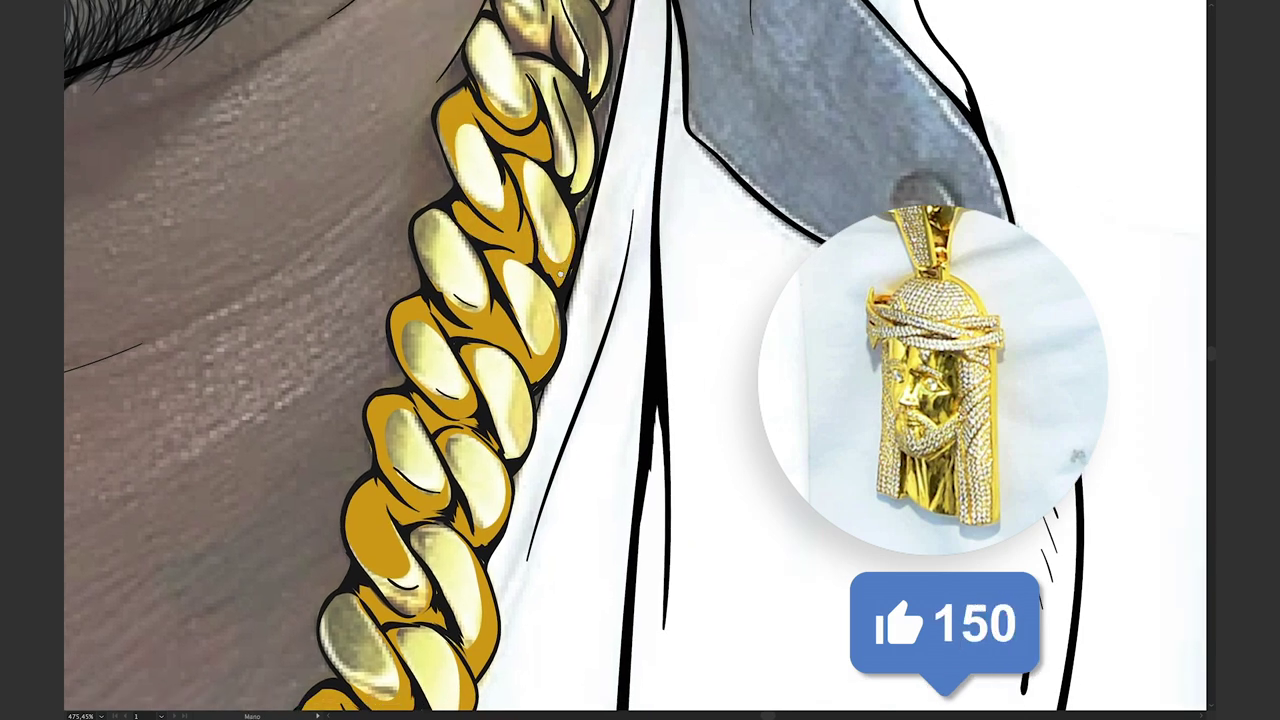
scroll(437, 318, "up", 3)
scroll(437, 318, "up", 3)
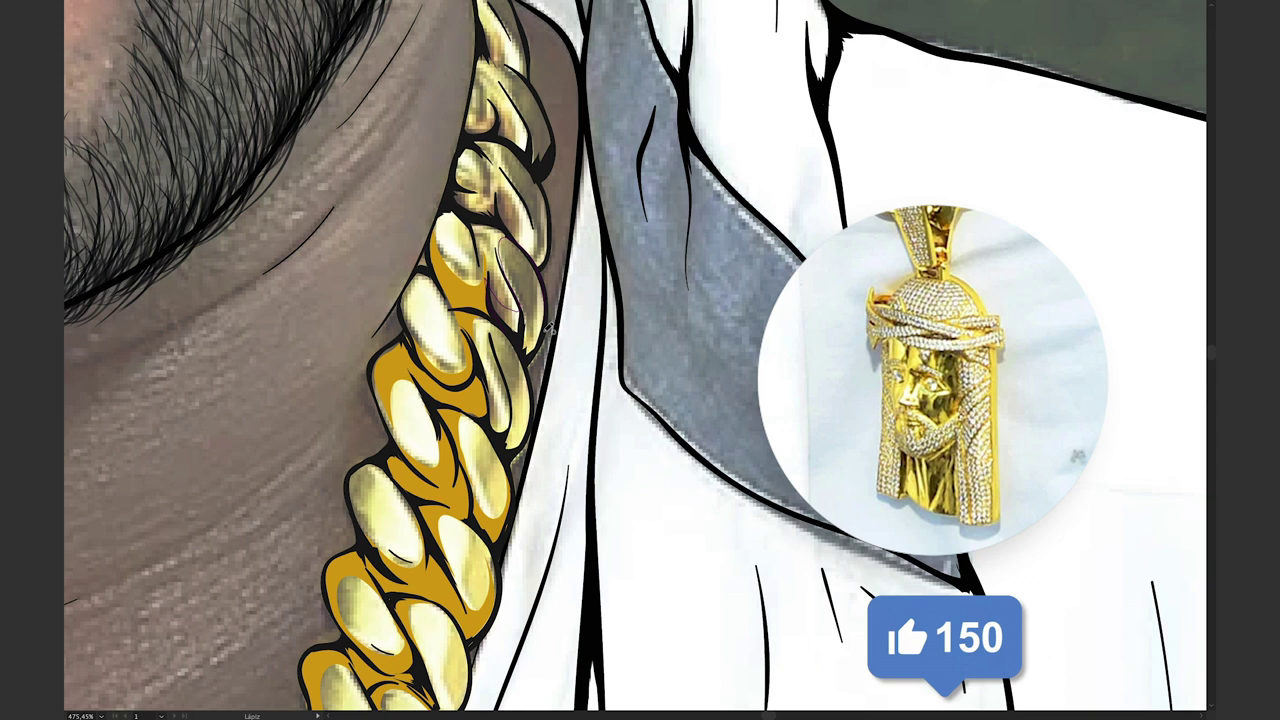
scroll(516, 337, "up", 3)
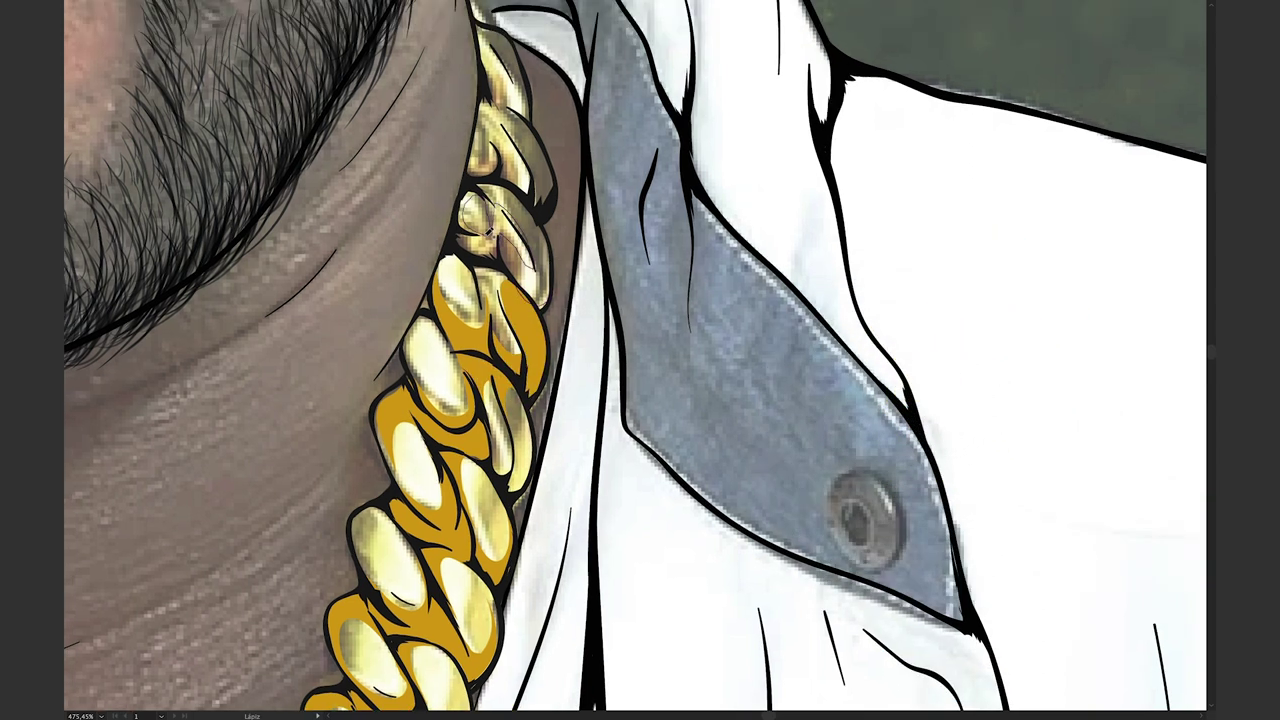
left_click_drag(513, 274, 491, 246)
mouse_move(474, 142)
left_mouse_down()
mouse_move(496, 92)
mouse_move(478, 82)
left_mouse_up()
left_click_drag(465, 45, 483, 186)
left_click_drag(476, 138, 480, 147)
mouse_move(481, 205)
left_mouse_down()
mouse_move(481, 183)
mouse_move(482, 202)
left_mouse_up()
- Recolour all the shadow shapes on Capa 26 to the darker gold ca8f13, entering 91% saturation and 80% brightness
key("super+1")
key("super+minus")
key("super+minus")
key("Tab")
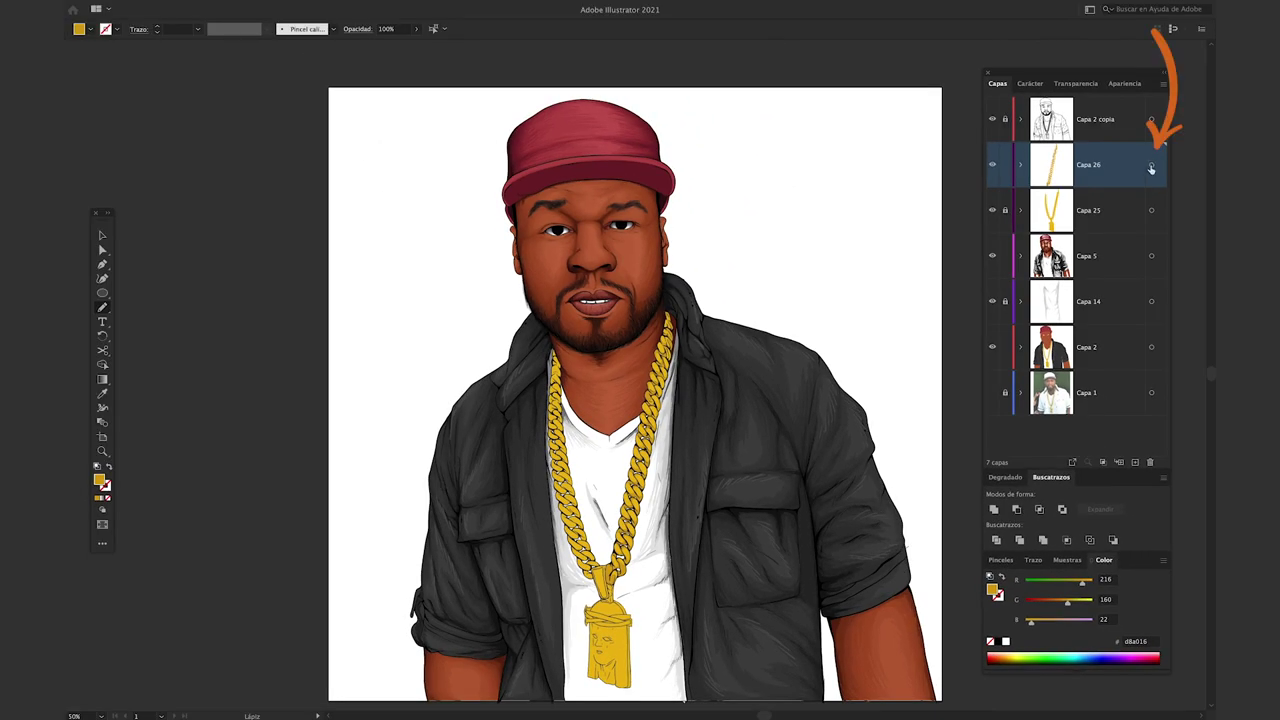
left_click(1151, 165)
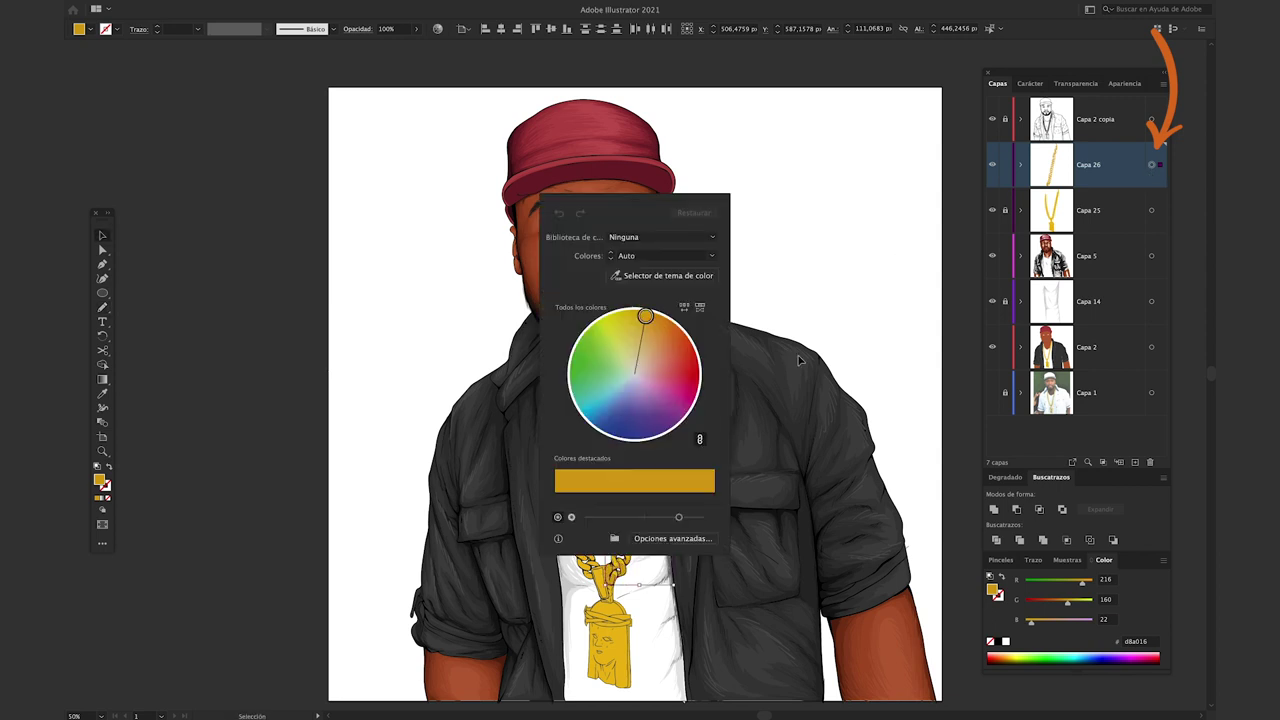
left_click(655, 539)
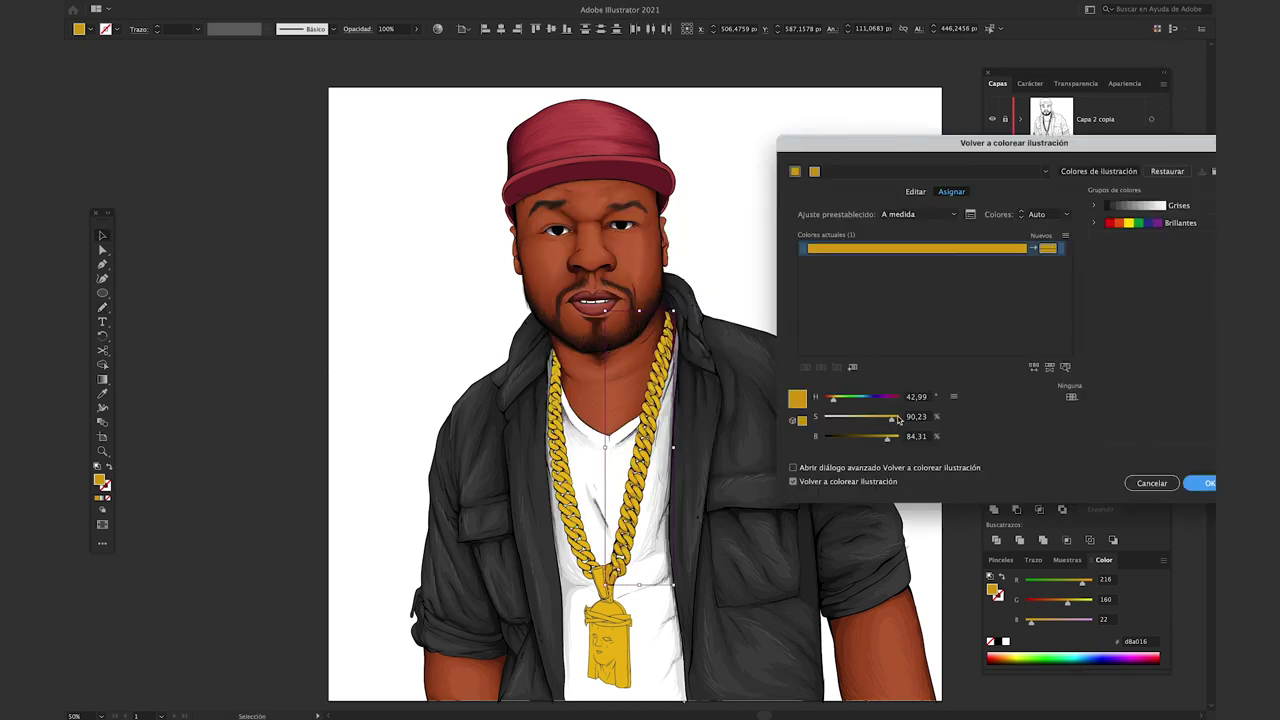
left_click(916, 417)
type("91")
key("Tab")
type("81")
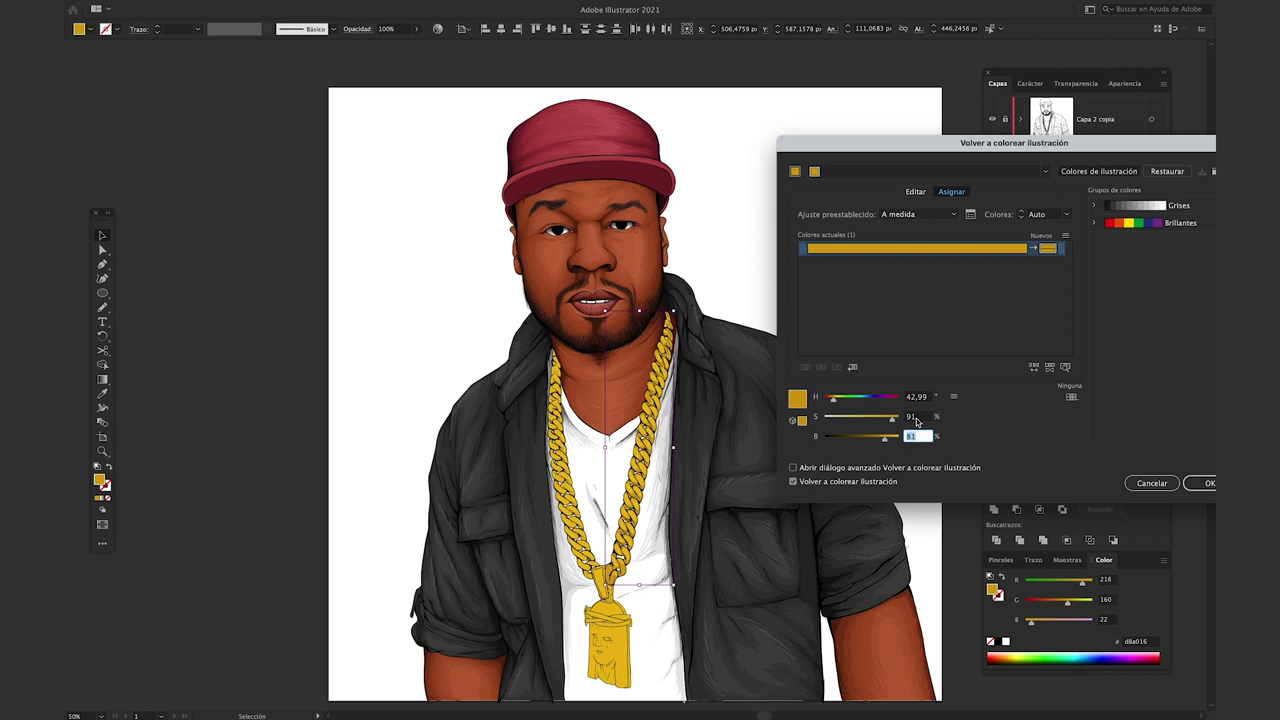
key("Return")
left_click(921, 399)
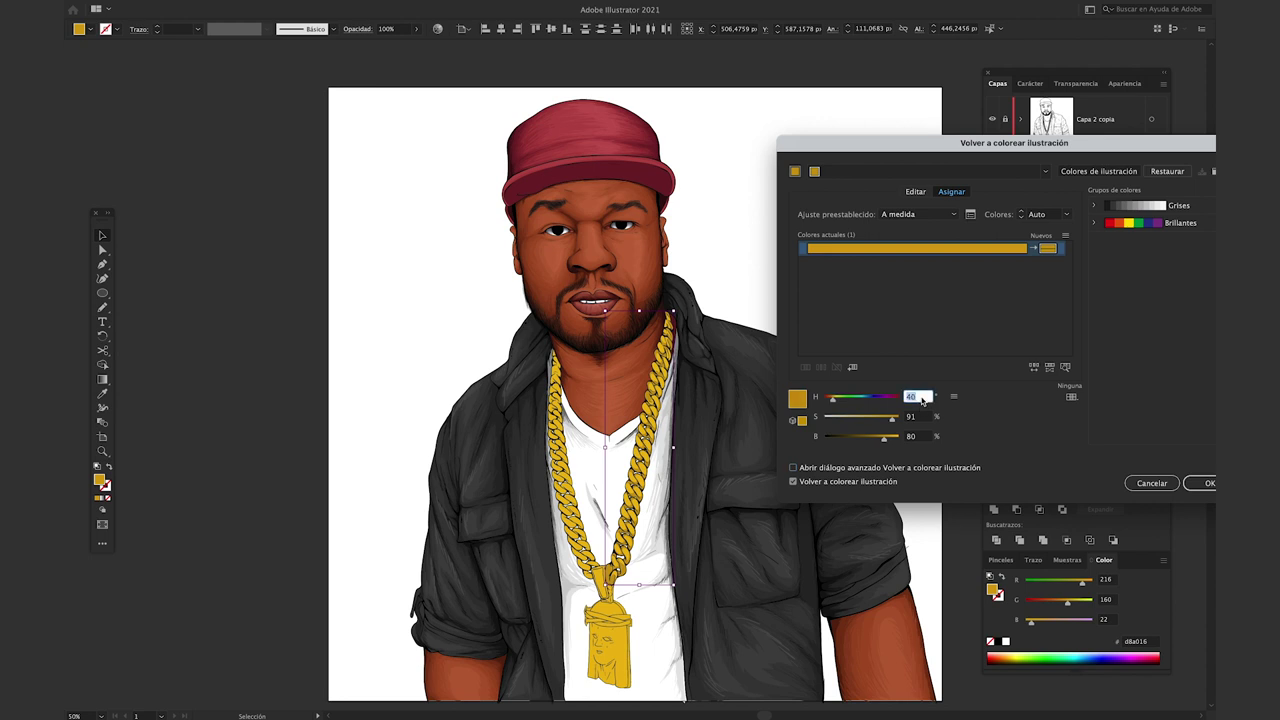
key("Tab")
left_click(921, 399)
key("Down")
key("Return")
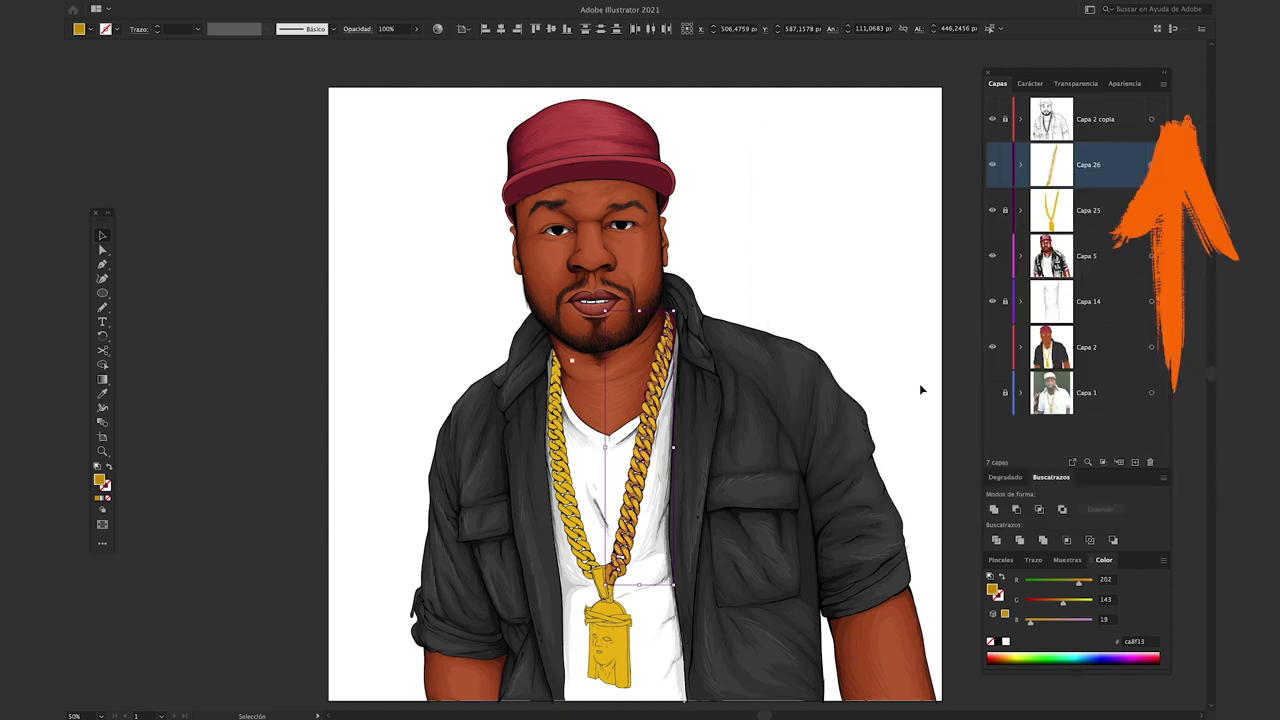
left_click(884, 348)
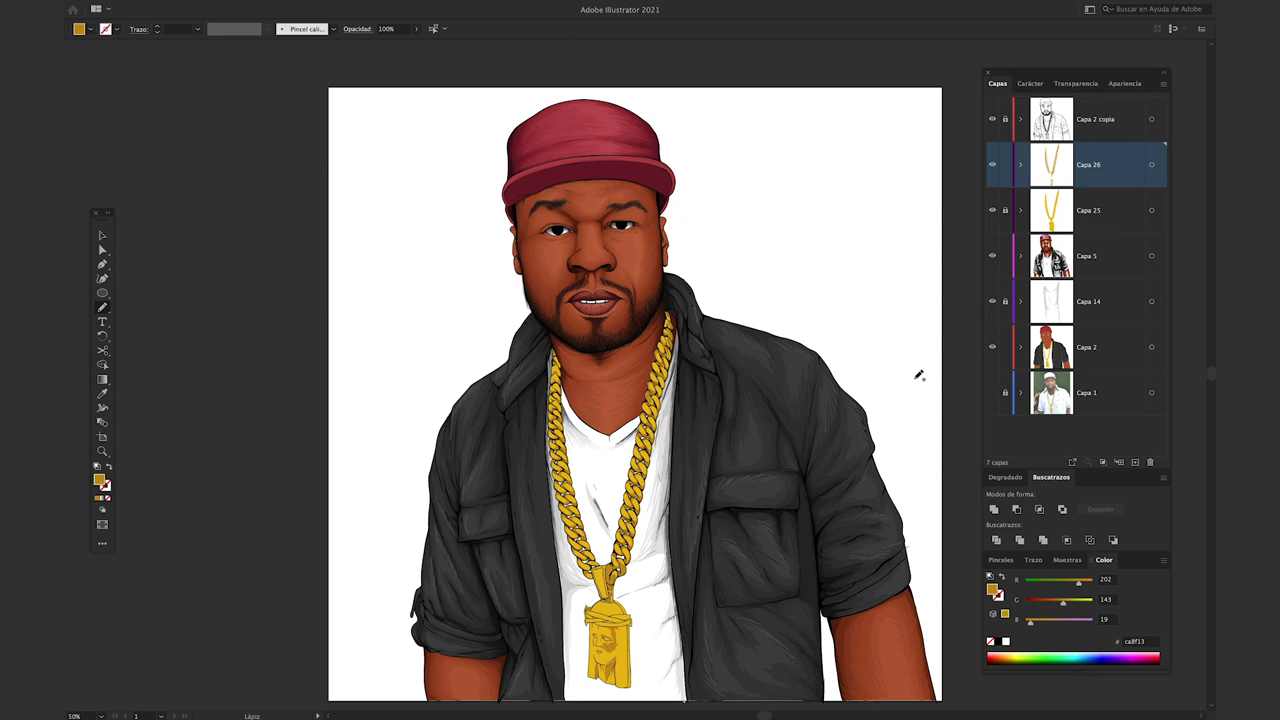
- Set the fill colour to brown 9b6608 for drawing deeper Pencil shadows around the pendant's bail
key("z")
left_click_drag(604, 578, 650, 608)
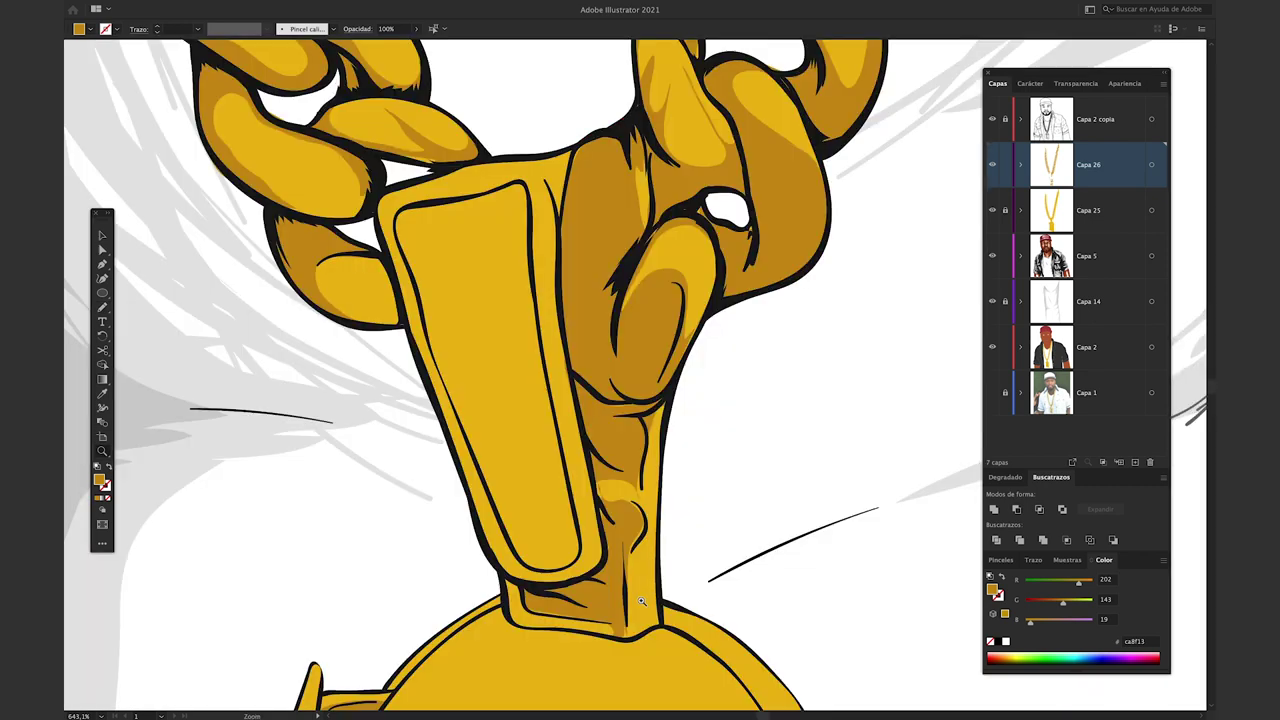
key("i")
key("n")
double_click(100, 480)
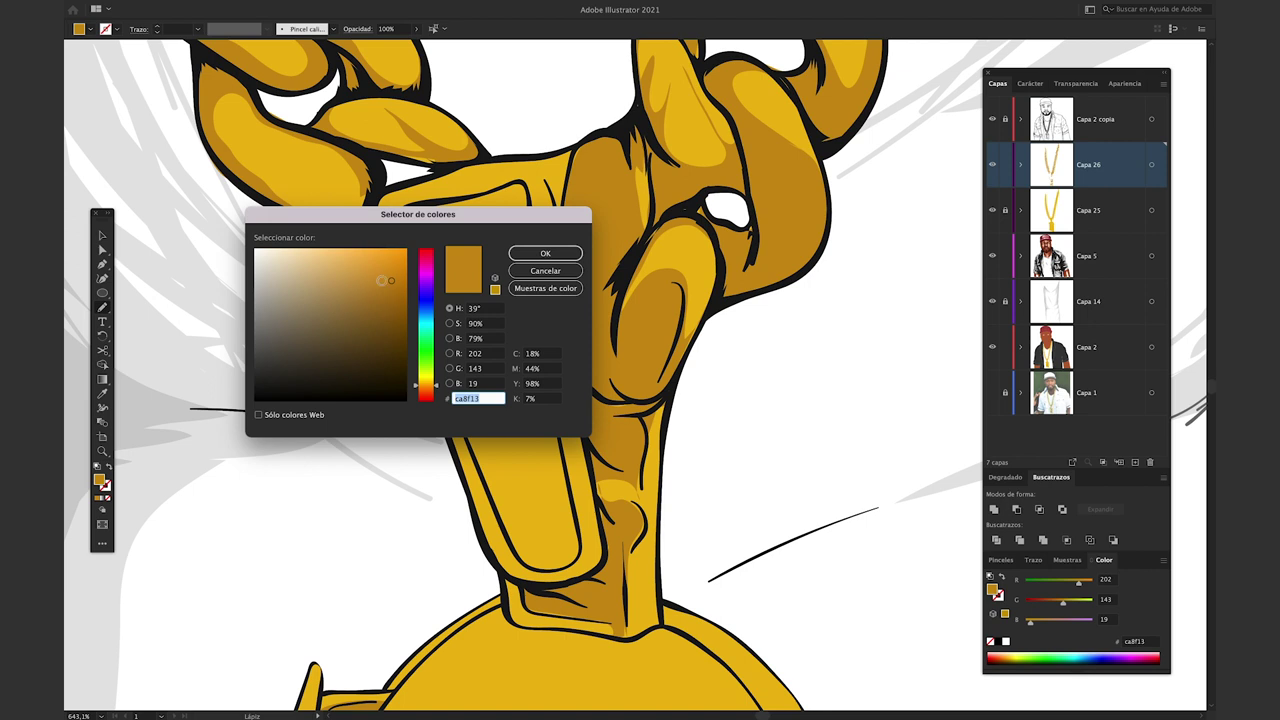
left_click_drag(391, 281, 399, 302)
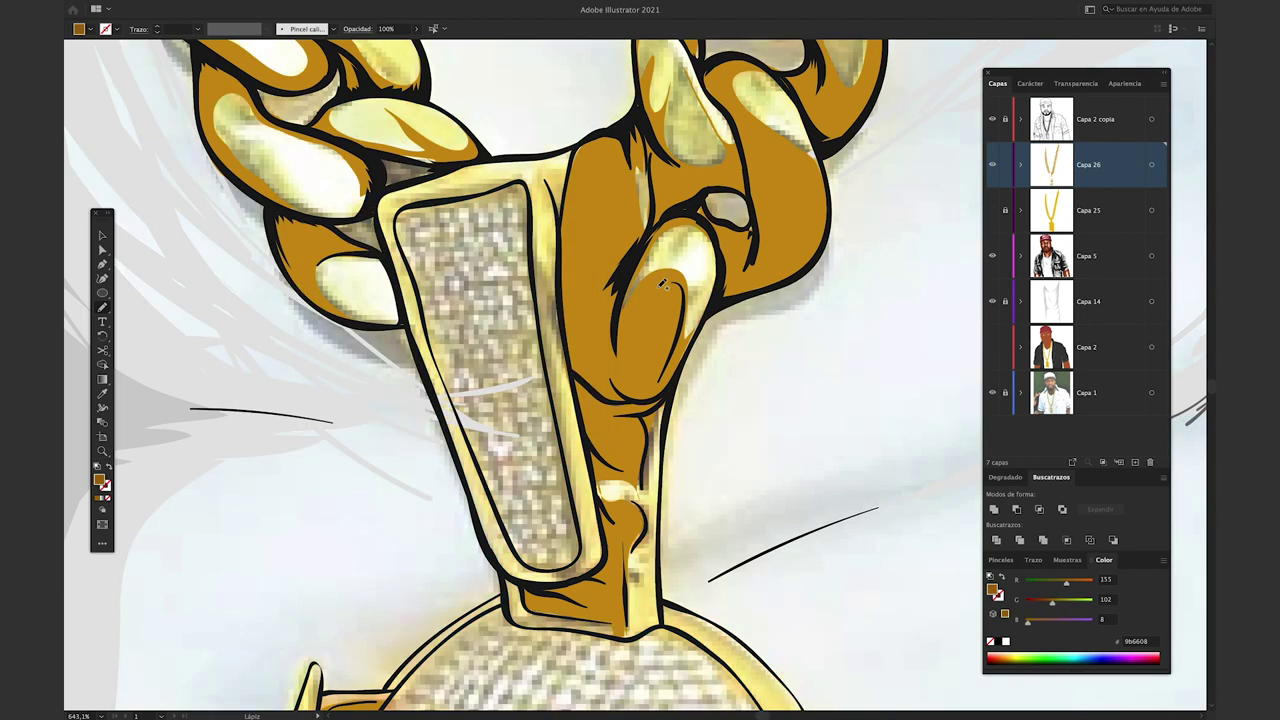
- Draw the deep brown shadows on the links joining the pendant's bail and show Capa 25 again
mouse_move(675, 355)
left_mouse_down()
mouse_move(640, 330)
mouse_move(600, 250)
mouse_move(652, 297)
left_mouse_up()
left_click_drag(710, 386, 706, 390)
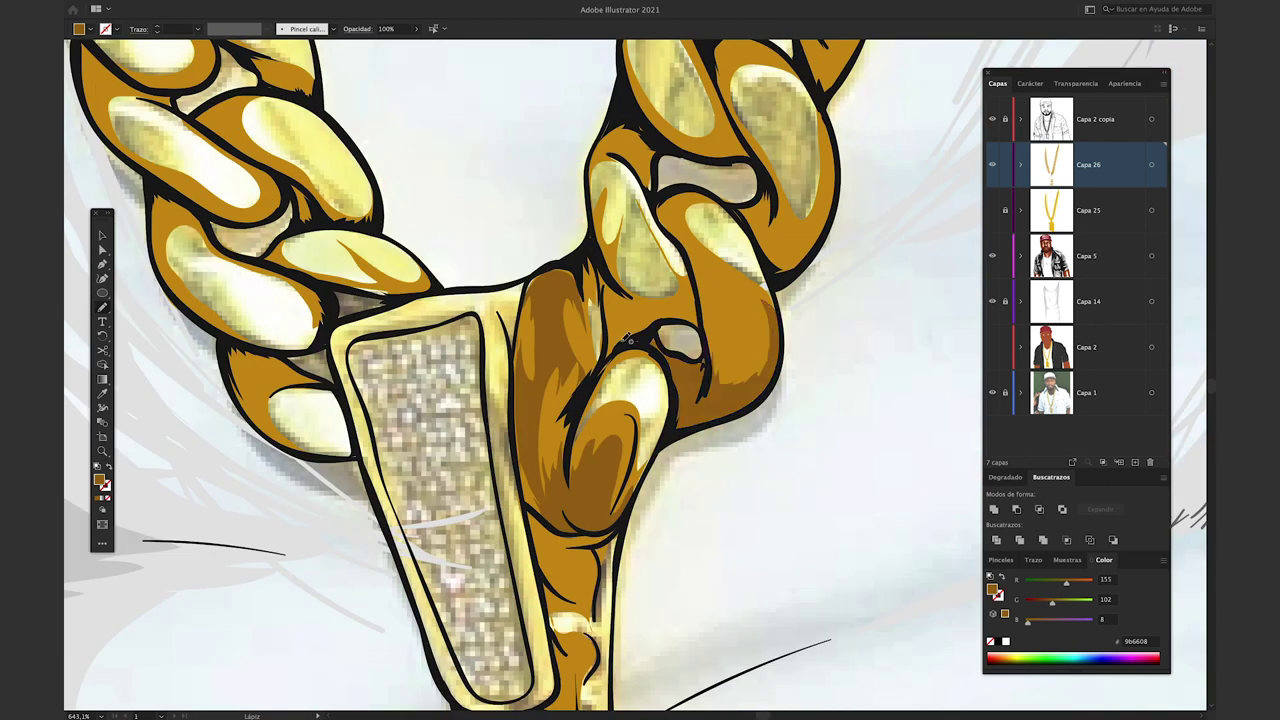
left_click_drag(599, 358, 601, 356)
left_click(992, 210)
- Add deep brown shadows between the lower links of the right-hand strand with the Pen and Pencil tools
left_click_drag(738, 208, 638, 388)
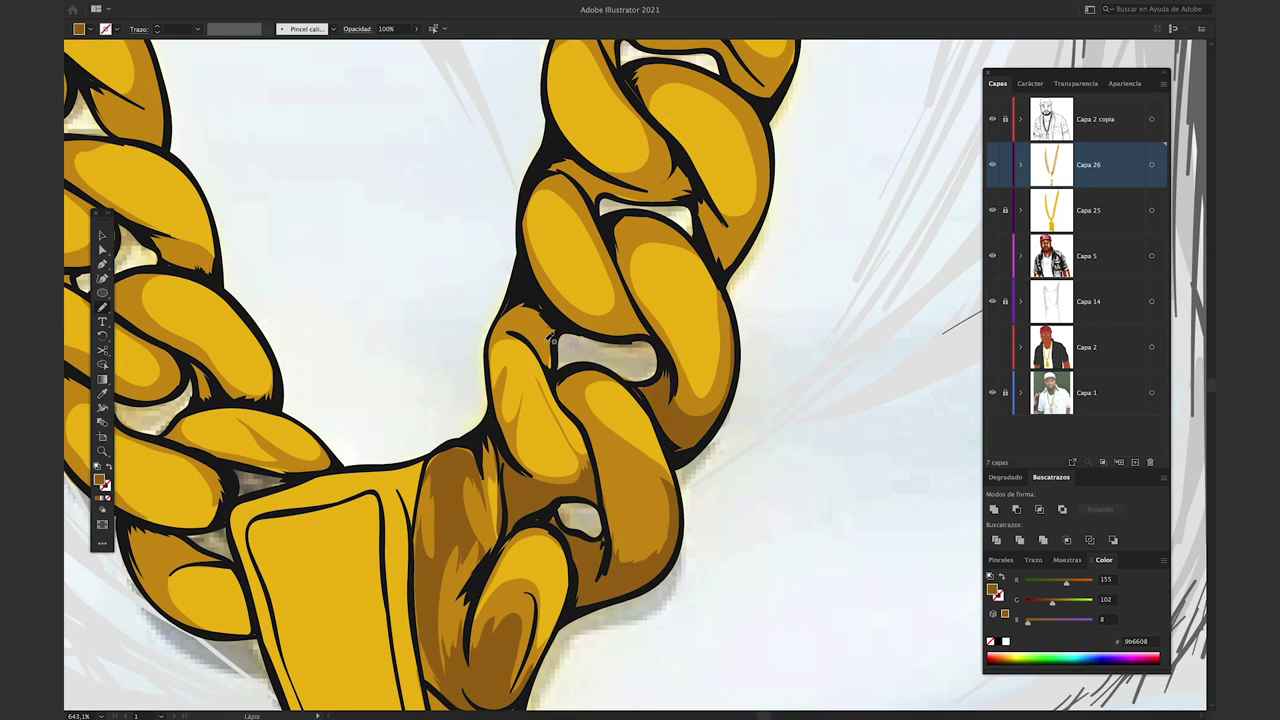
left_click_drag(634, 197, 604, 207)
key("p")
left_click(604, 207)
left_click_drag(704, 262, 657, 294)
left_click(811, 266, "ctrl")
key("n")
left_click_drag(624, 42, 581, 270)
left_click_drag(700, 284, 650, 226)
left_click_drag(708, 140, 700, 325)
mouse_move(704, 322)
left_mouse_down()
mouse_move(766, 322)
mouse_move(700, 294)
left_mouse_up()
mouse_move(660, 238)
left_mouse_down()
mouse_move(575, 253)
mouse_move(643, 304)
left_mouse_up()
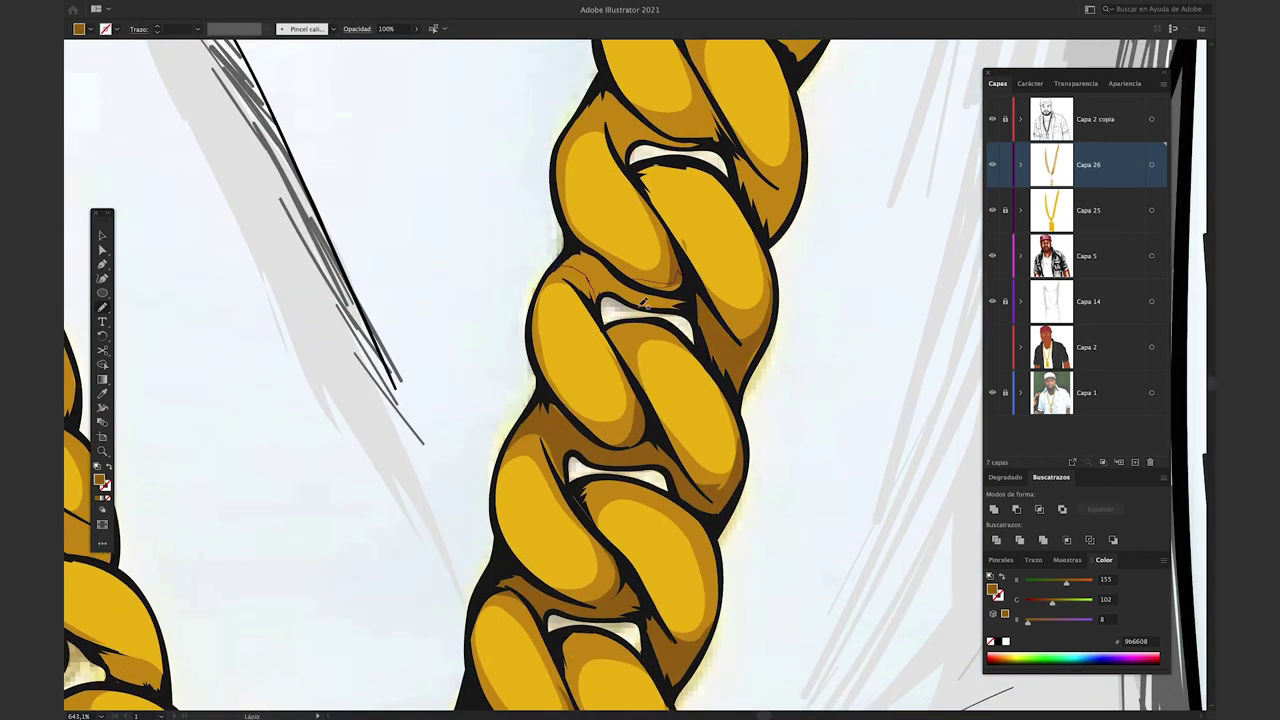
- Draw deep brown shadows in the gaps between the middle links of the right-hand strand with the Pencil
scroll(645, 304, "up", 3)
scroll(645, 304, "right", 2)
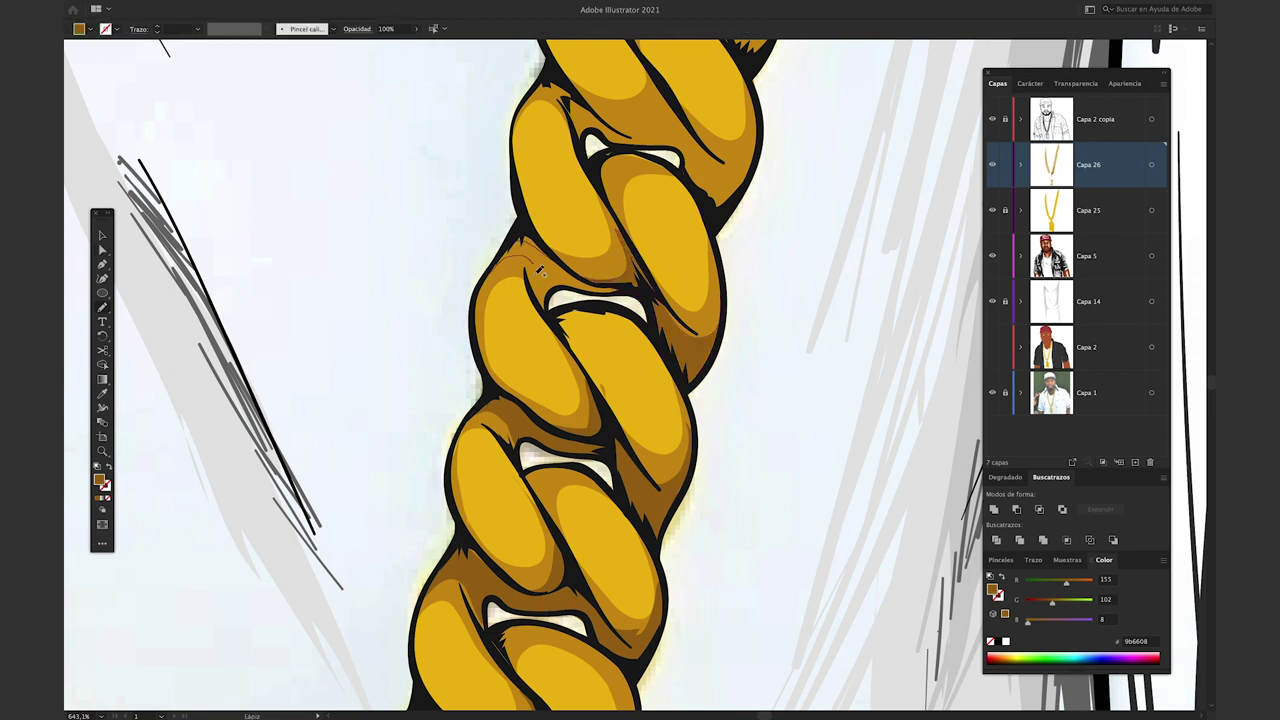
scroll(690, 385, "up", 2)
scroll(680, 325, "up", 2)
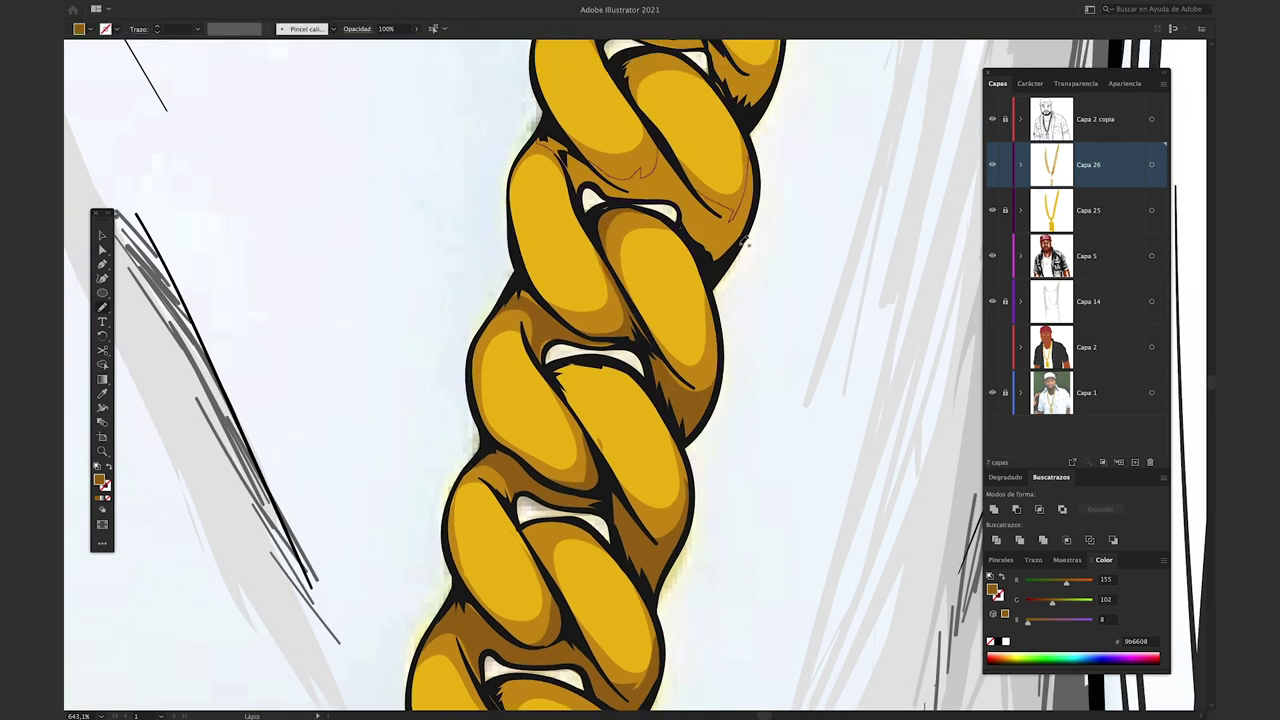
scroll(580, 270, "up", 3)
scroll(580, 270, "right", 1)
scroll(495, 284, "up", 3)
scroll(489, 350, "right", 1)
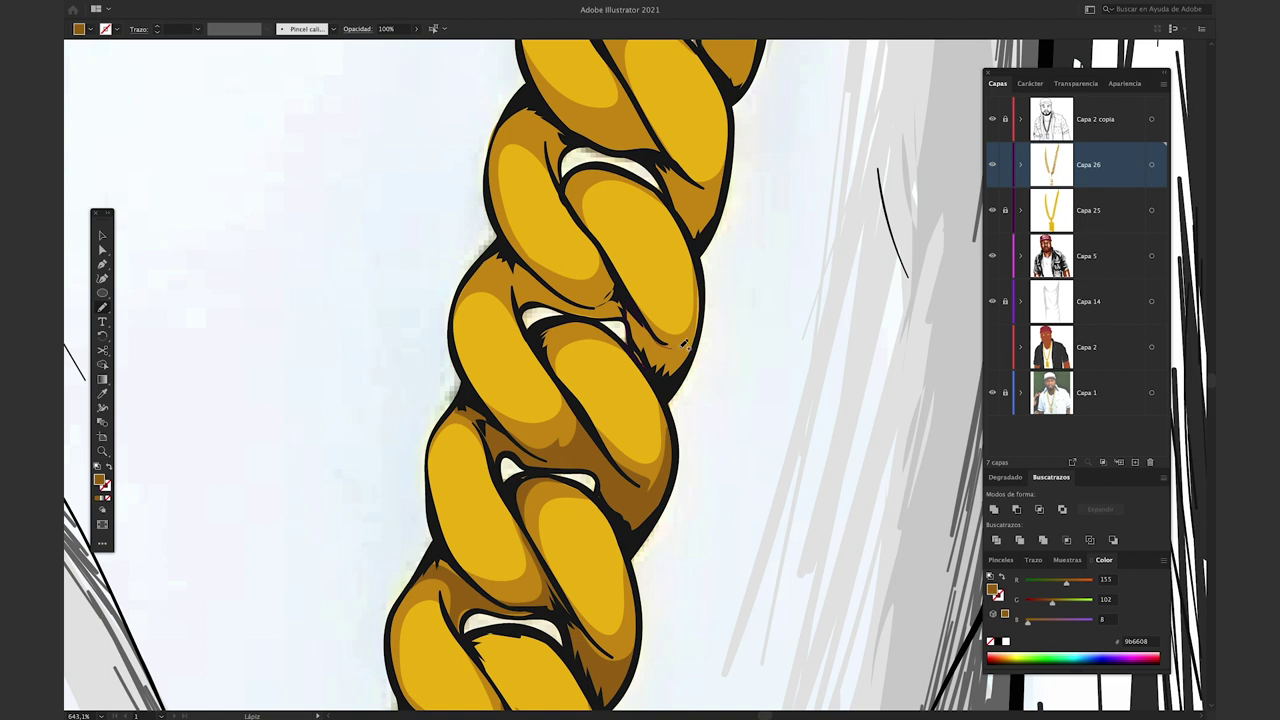
- Continue the deep brown Pencil shadows up the right-hand strand towards the links beside the shirt's neckline
scroll(625, 197, "up", 2)
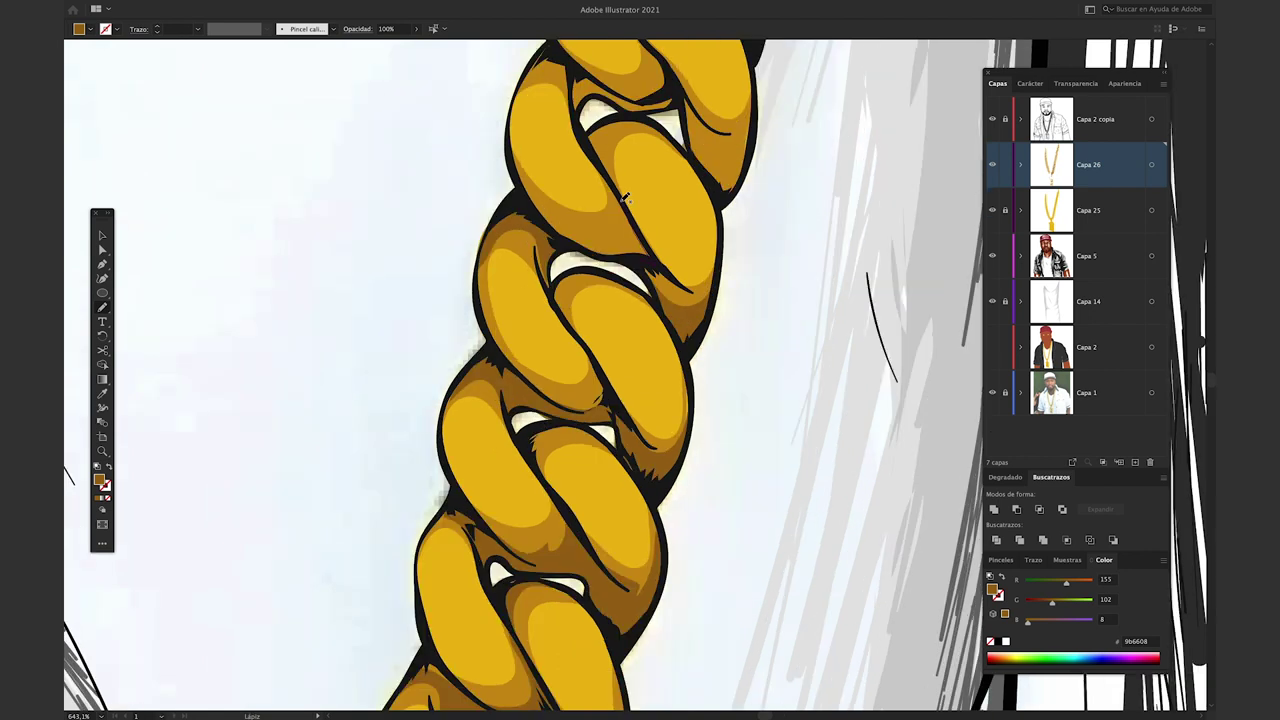
scroll(625, 197, "up", 3)
scroll(660, 130, "left", 1)
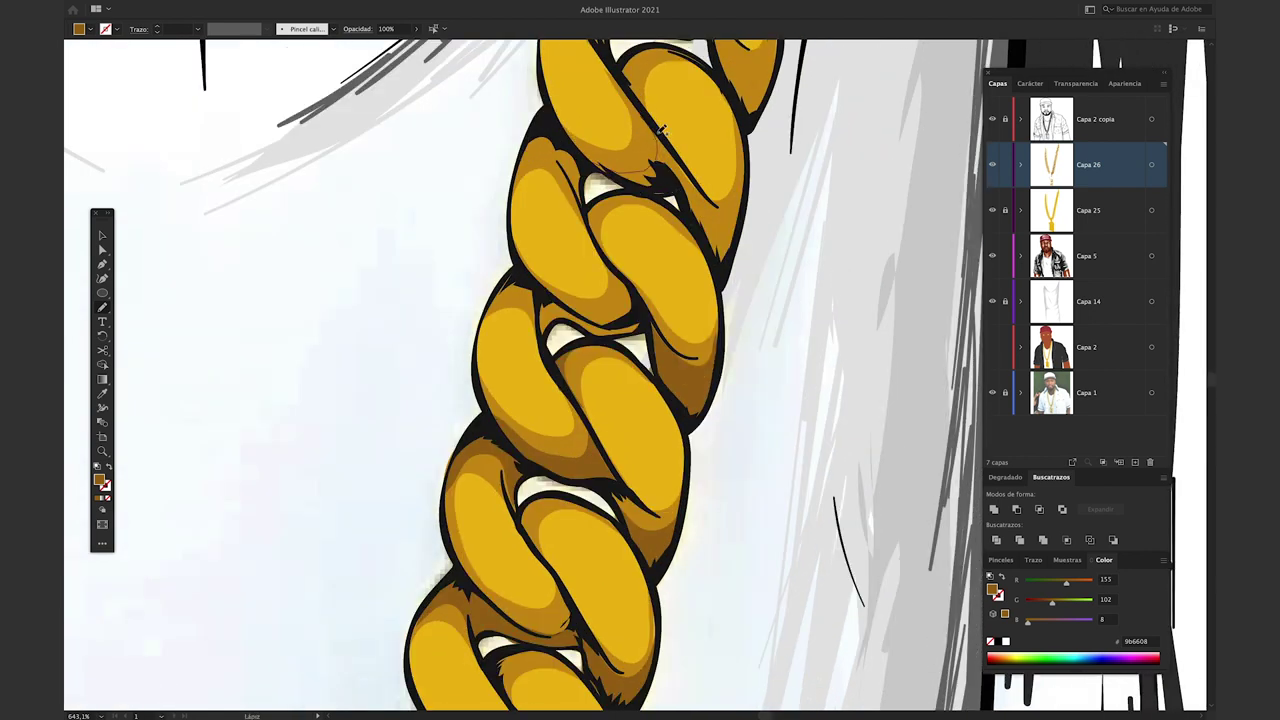
scroll(649, 177, "up", 4)
scroll(424, 160, "right", 1)
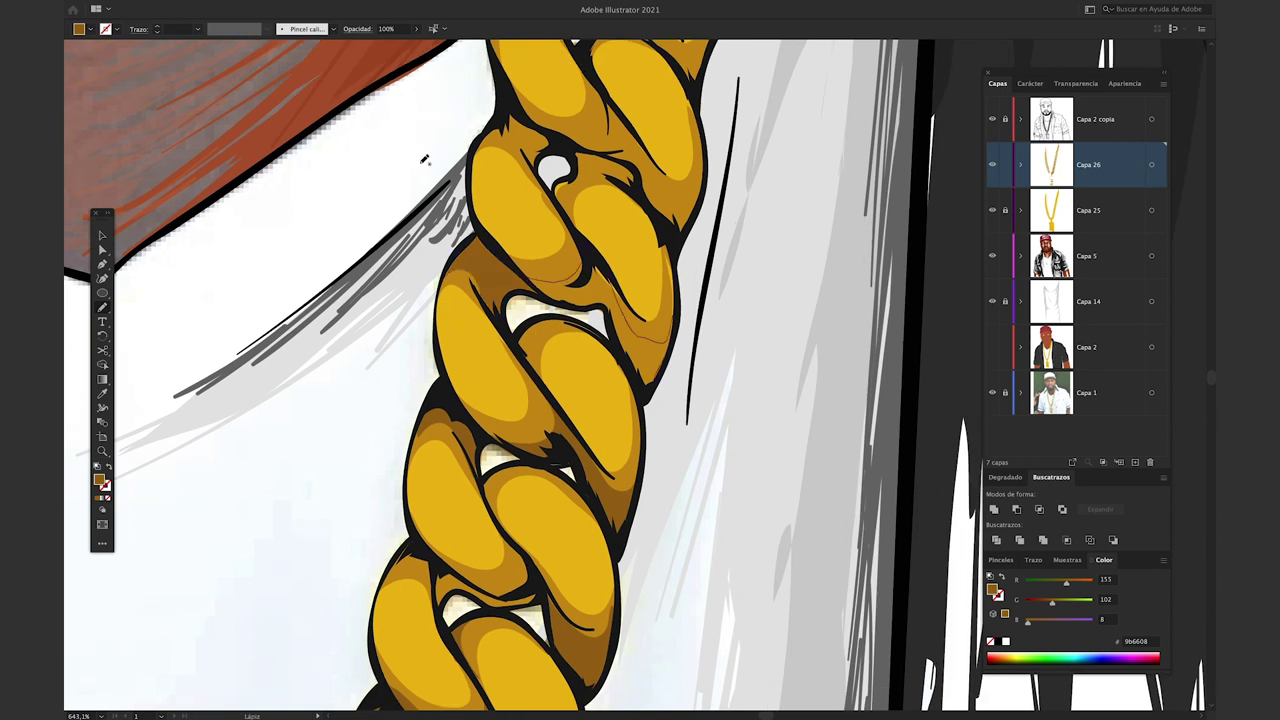
- Draw deep brown shadows between the right-hand strand's links where the chain runs over the neckline and bare chest
scroll(424, 160, "up", 5)
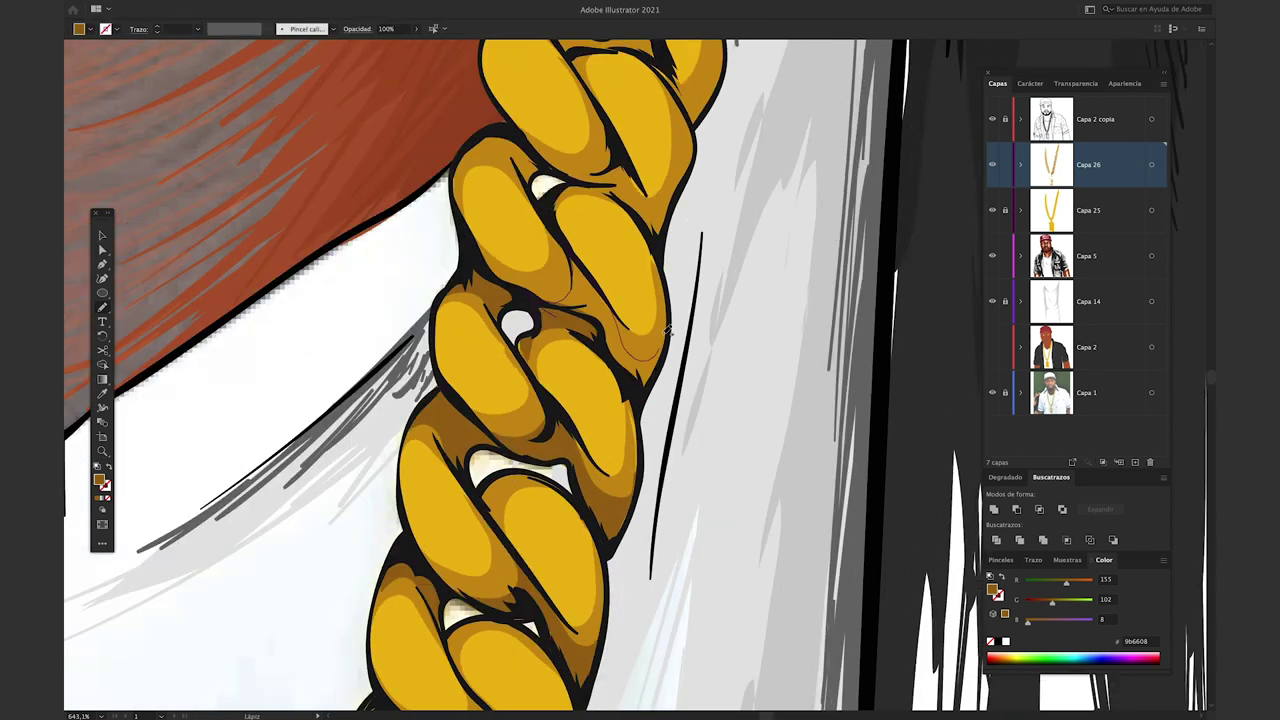
scroll(655, 332, "up", 5)
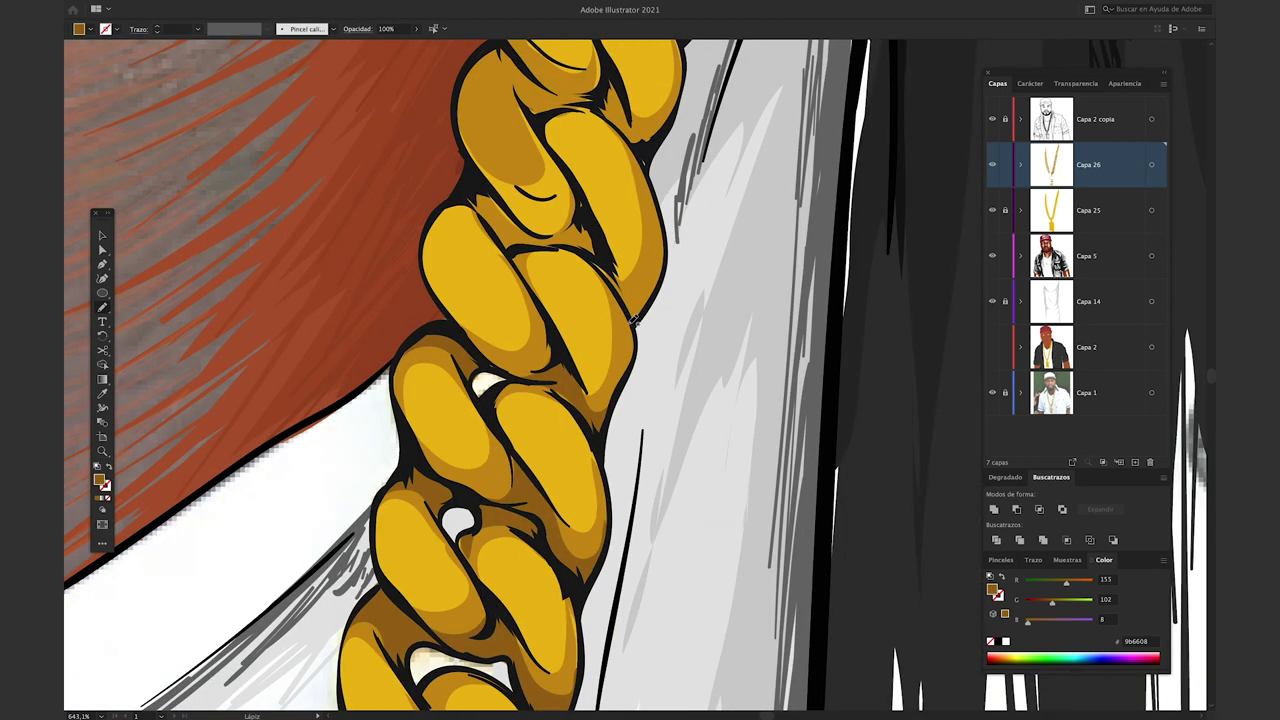
scroll(614, 307, "up", 3)
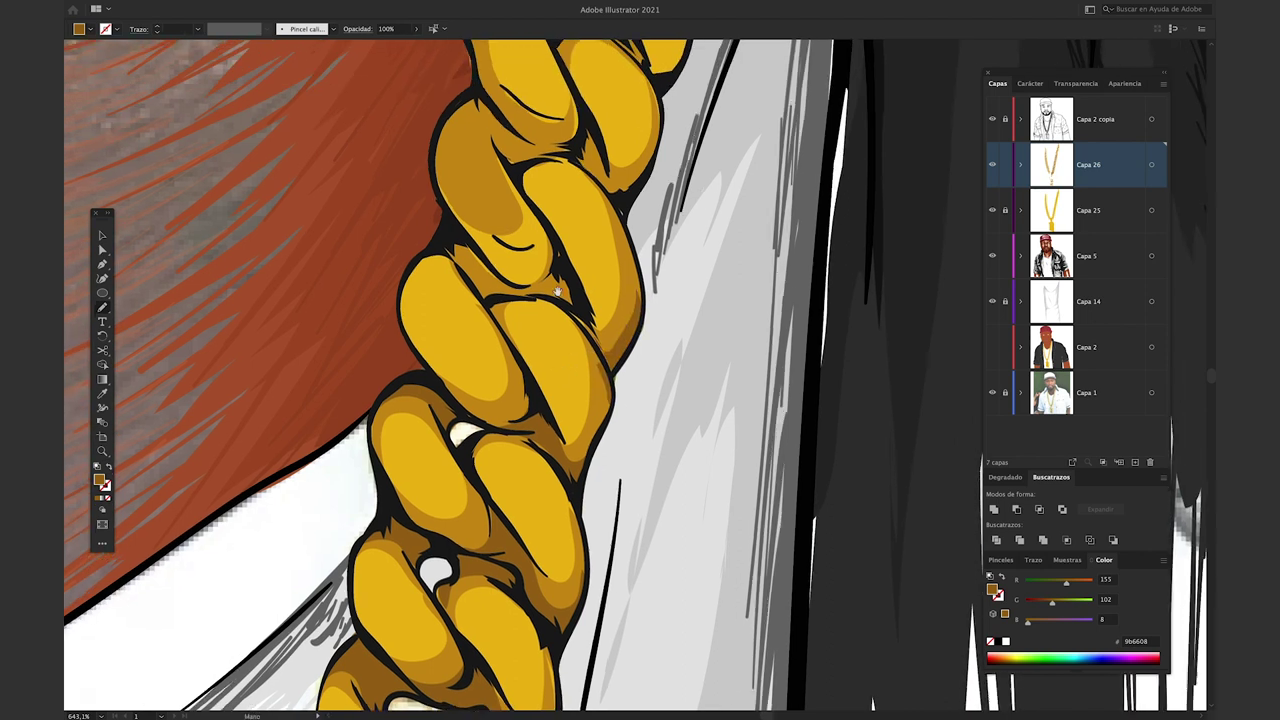
scroll(595, 242, "up", 2)
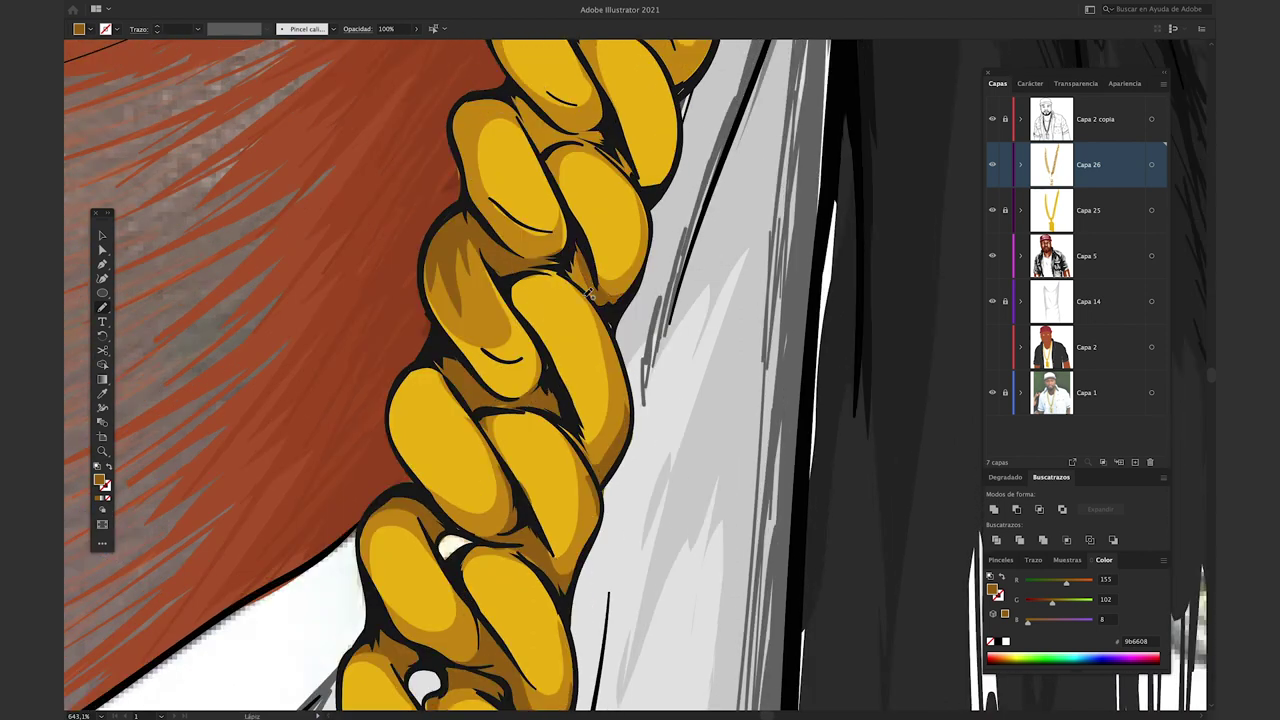
scroll(391, 291, "up", 2)
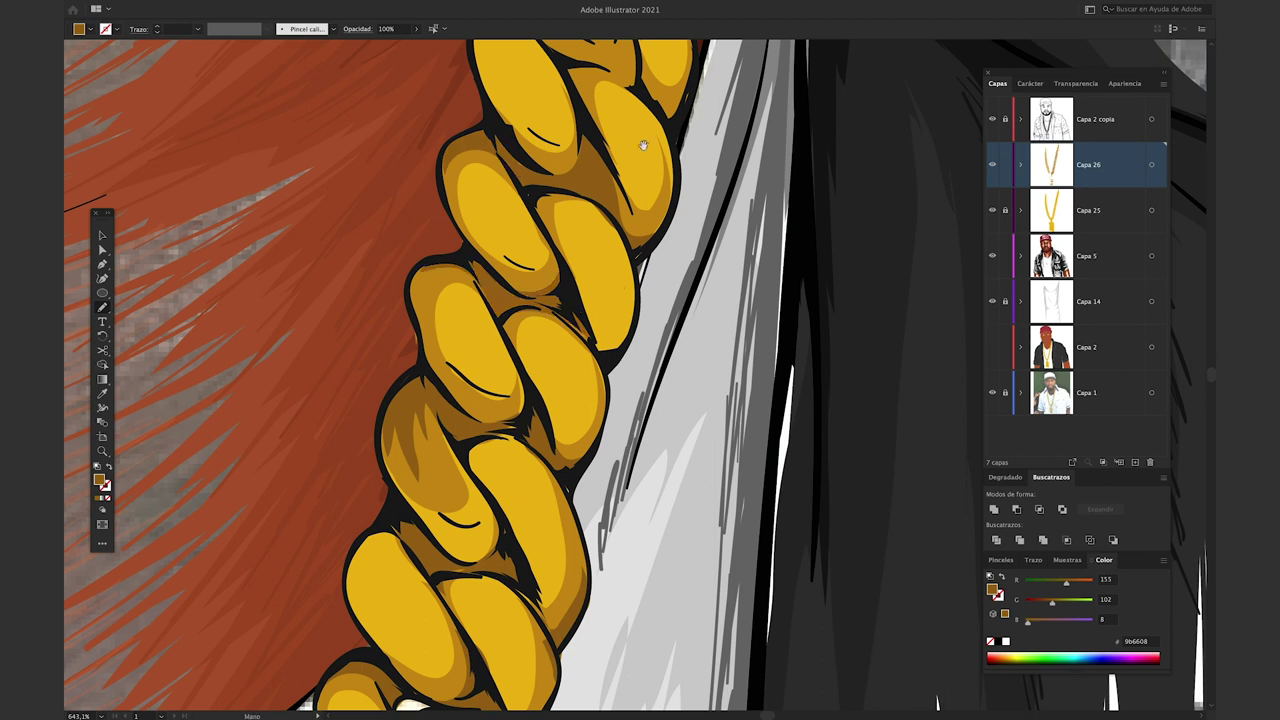
scroll(540, 280, "up", 2)
- Add deep brown shadows to the topmost links of the right-hand strand near the collar and fit the artboard in view
mouse_move(585, 392)
left_mouse_down()
mouse_move(547, 316)
mouse_move(572, 384)
left_mouse_up()
left_click_drag(494, 160, 531, 186)
left_click_drag(579, 149, 540, 419)
mouse_move(540, 419)
left_mouse_down()
mouse_move(506, 371)
mouse_move(538, 388)
left_mouse_up()
mouse_move(594, 291)
left_mouse_down()
mouse_move(614, 396)
mouse_move(597, 293)
left_mouse_up()
left_click_drag(584, 166, 588, 170)
mouse_move(572, 222)
left_mouse_down()
mouse_move(534, 236)
mouse_move(570, 226)
left_mouse_up()
left_click_drag(521, 83, 507, 190)
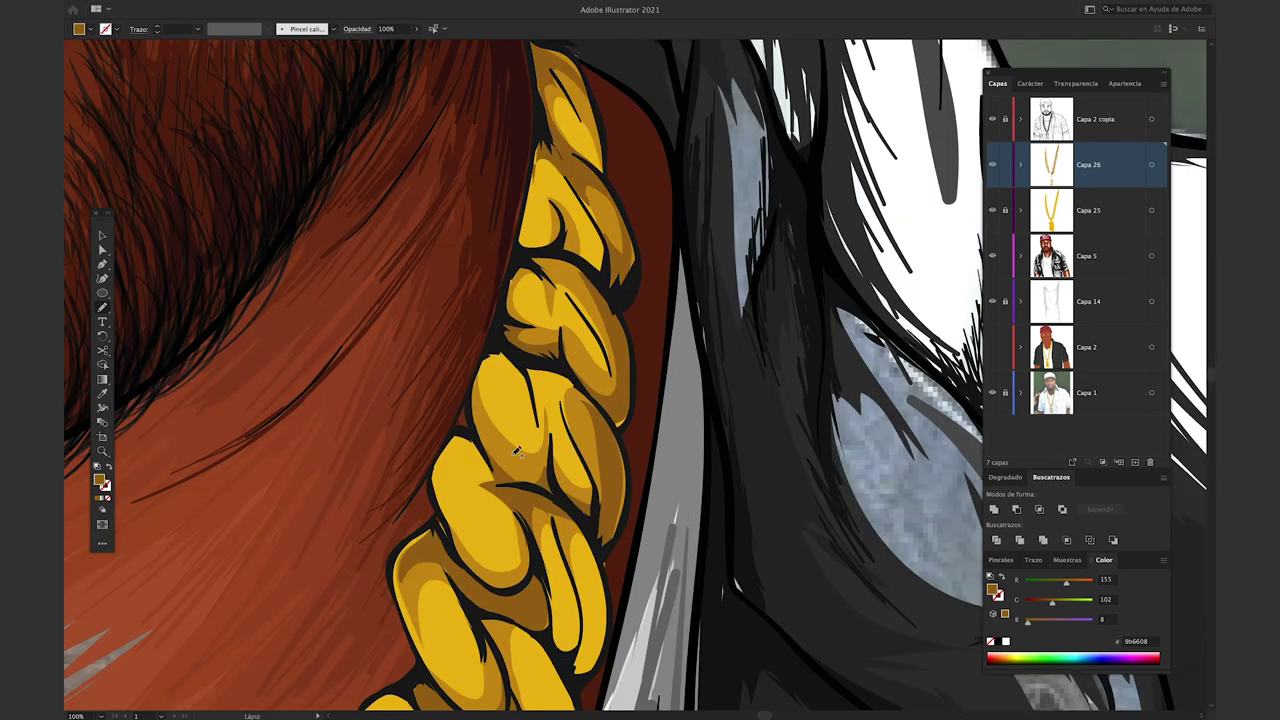
key("ctrl+0")
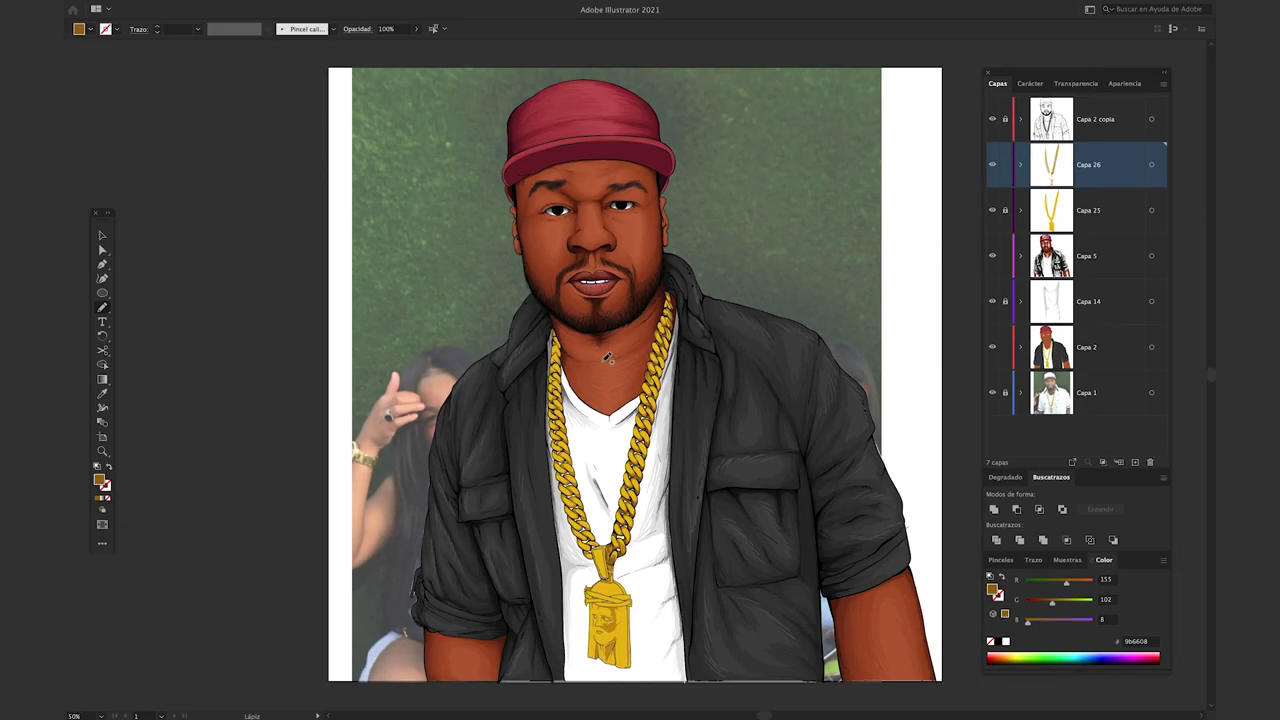
- Select everything on Capa 26 and recolour its brown shadows, setting the brown's brightness to 55%
left_click(1150, 166)
key("super+shift+r")
left_click(685, 538)
left_click(918, 397)
key("Tab")
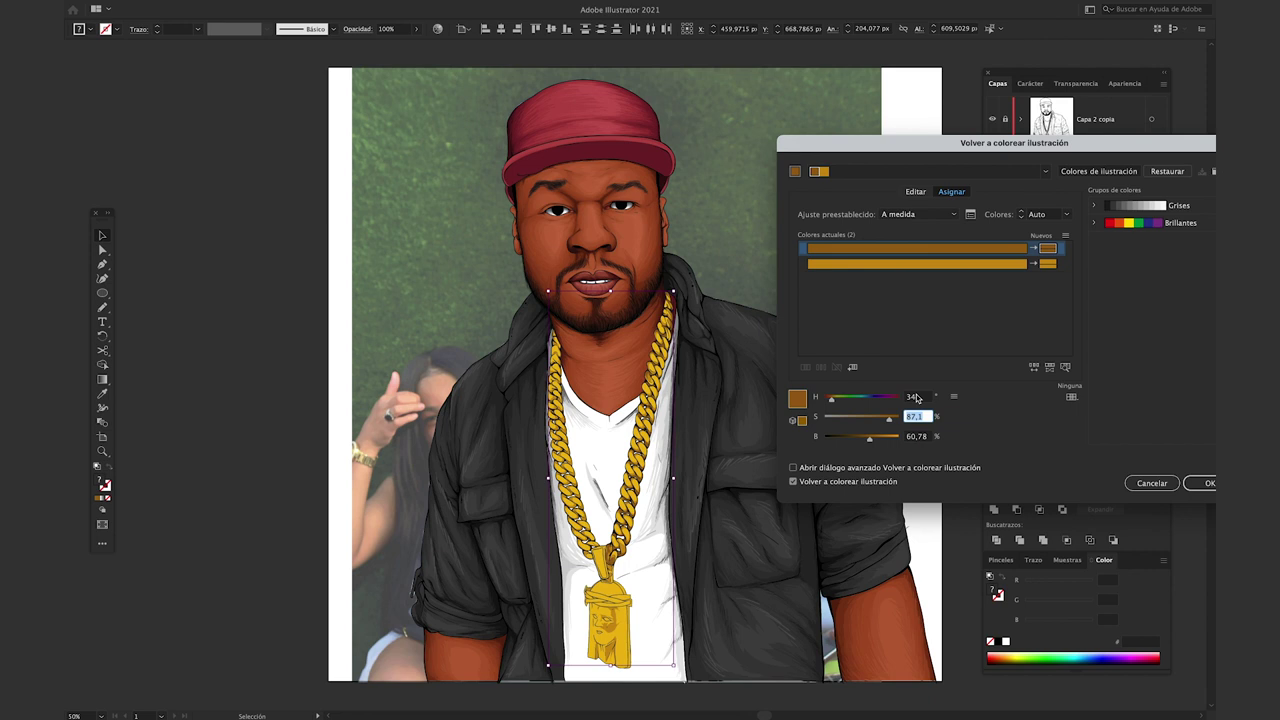
key("Tab")
type("55")
key("Return")
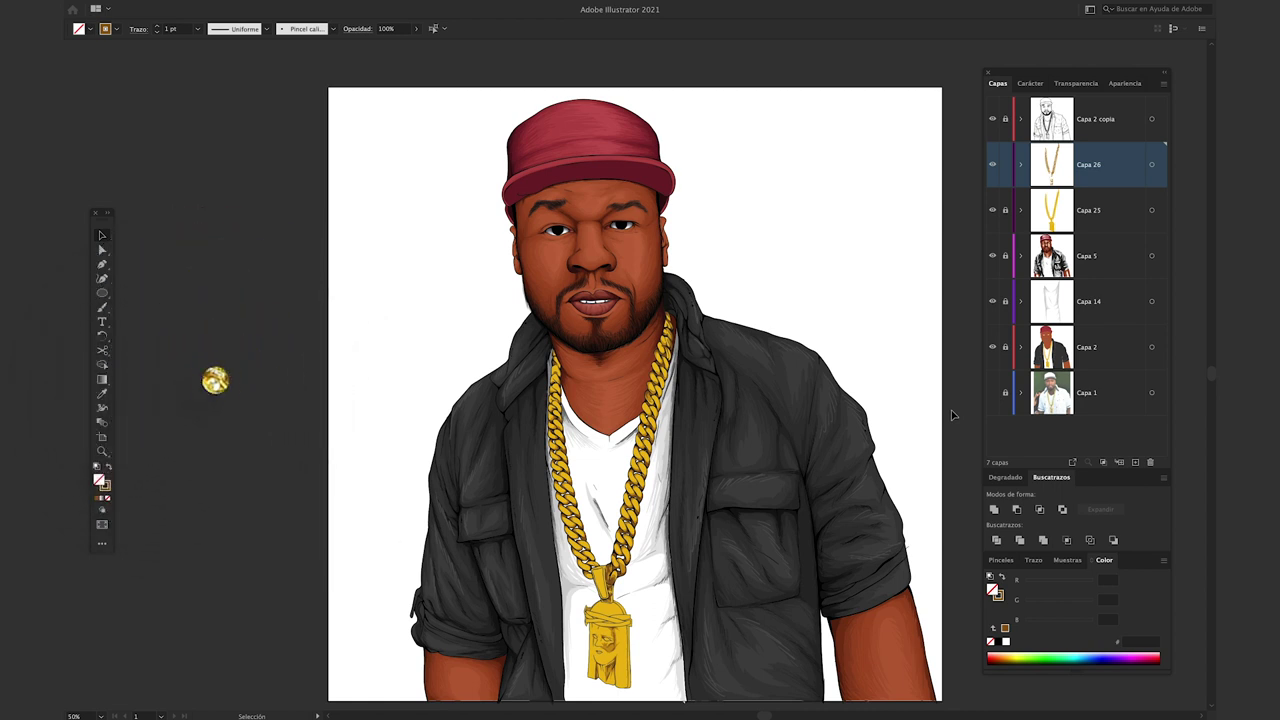
- Sample the pendant's gold and lighten the fill to the pale gold fcd472, with 55% saturation and 99% brightness
key("i")
left_click(622, 658)
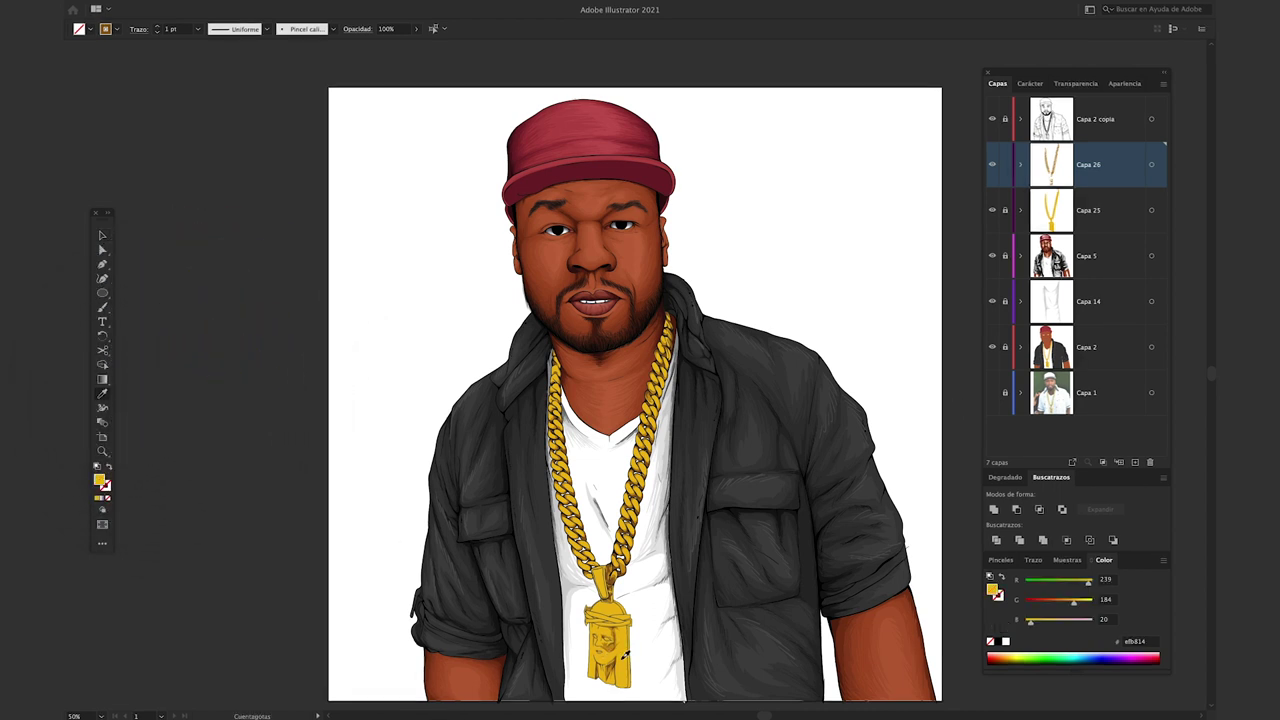
double_click(100, 482)
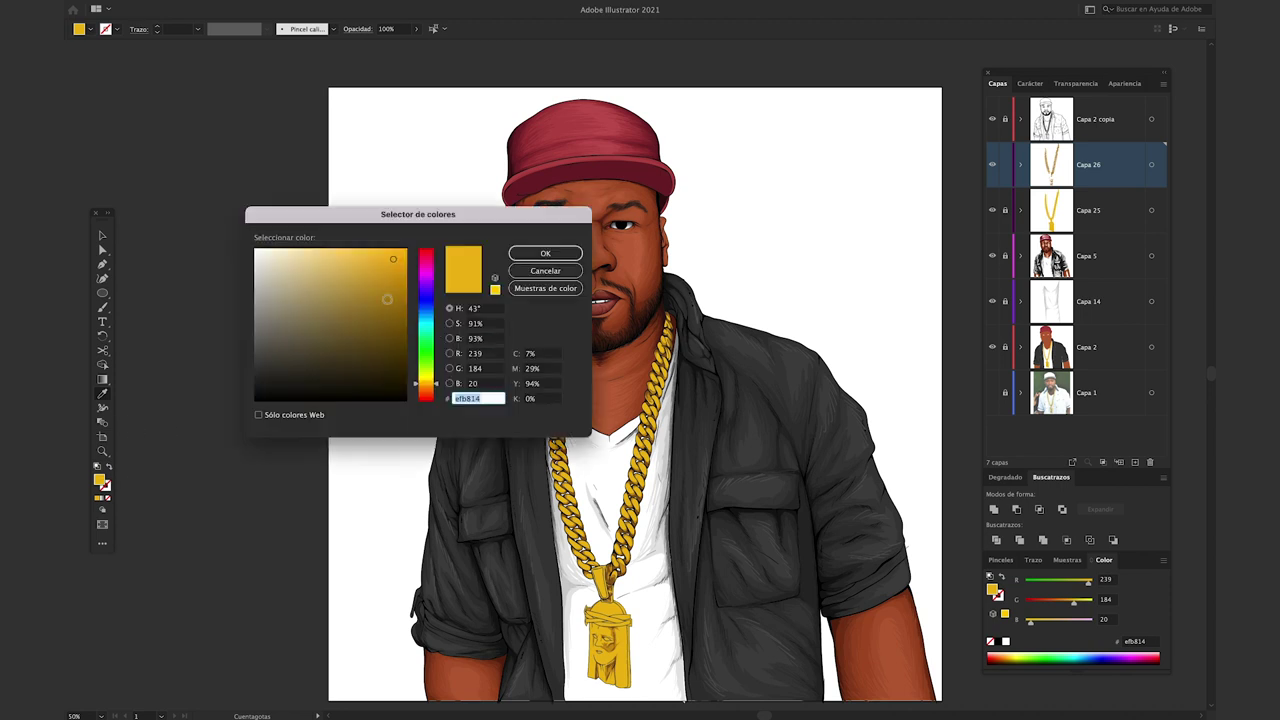
left_click_drag(393, 259, 345, 249)
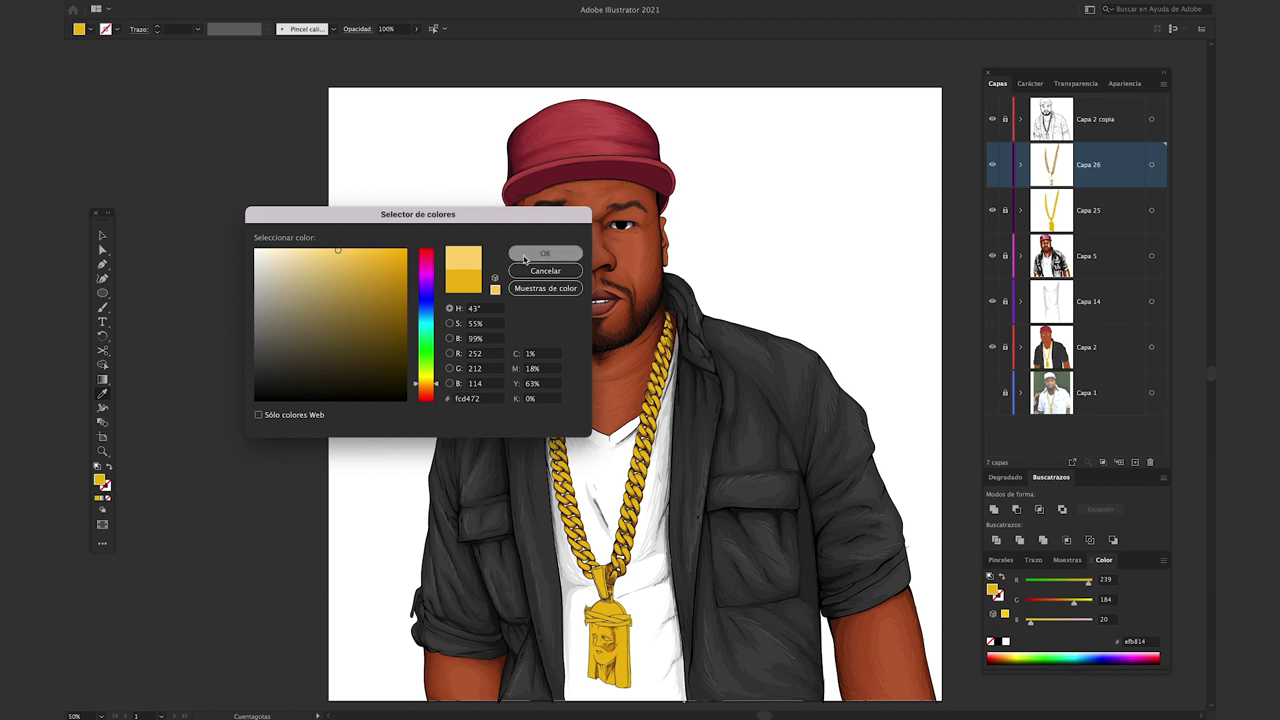
left_click(545, 253)
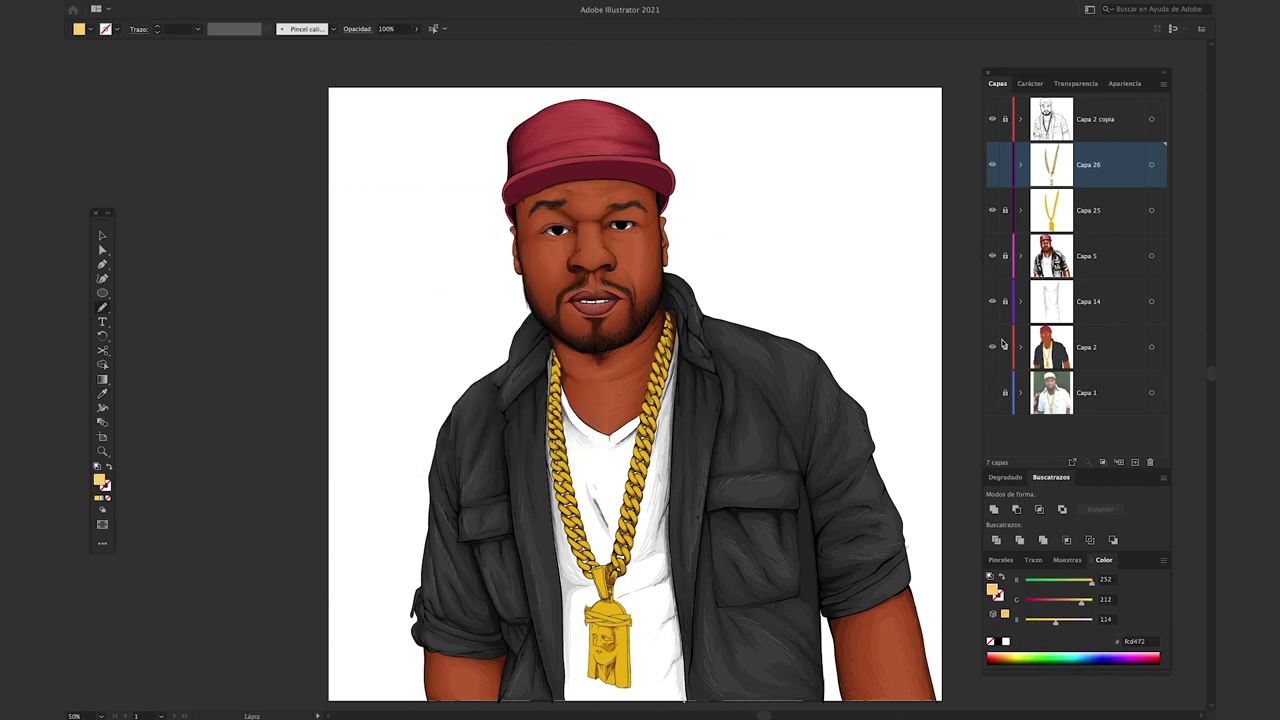
- Hide the layers from Capa 2 up to Capa 25 to expose the photo, and draw pale gold highlights on the pendant
left_click_drag(993, 350, 993, 211)
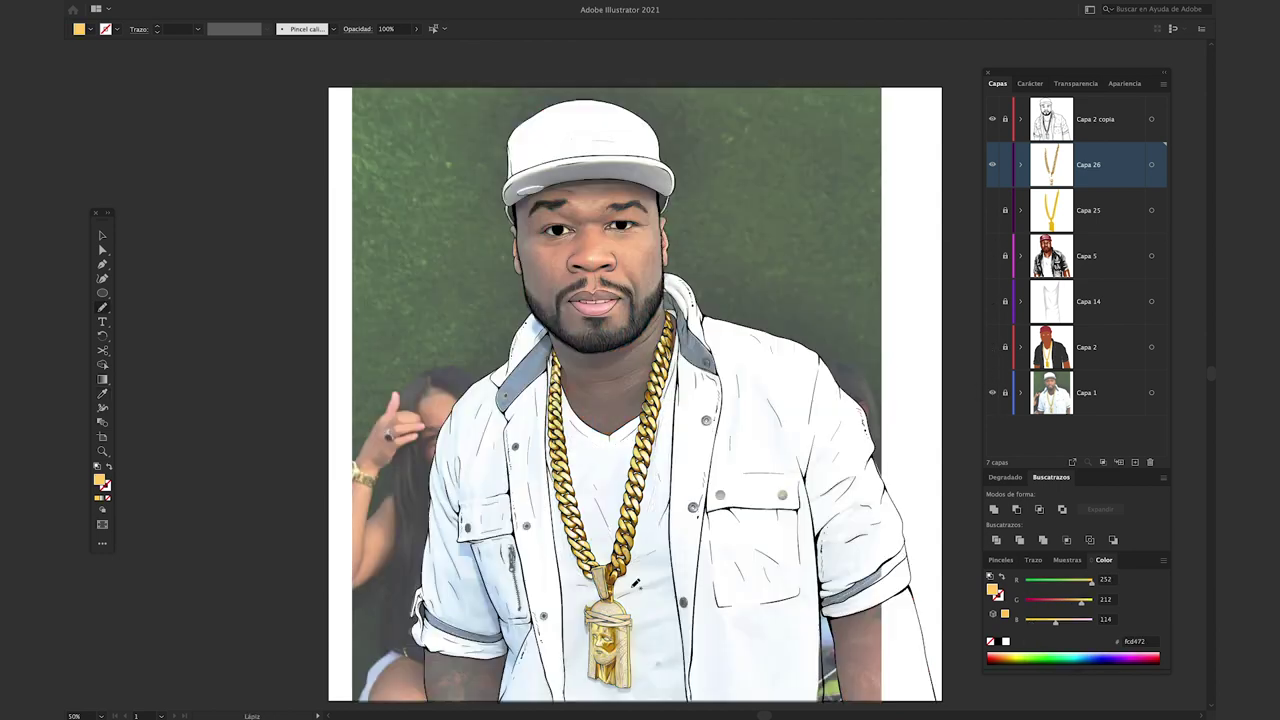
scroll(607, 417, "down", 5)
scroll(607, 417, "up", 10)
mouse_move(680, 455)
left_mouse_down()
mouse_move(703, 443)
mouse_move(800, 220)
mouse_move(708, 452)
left_mouse_up()
mouse_move(716, 380)
left_mouse_down()
mouse_move(816, 296)
mouse_move(706, 440)
left_mouse_up()
mouse_move(704, 474)
left_mouse_down()
mouse_move(752, 437)
mouse_move(692, 502)
left_mouse_up()
mouse_move(716, 492)
left_mouse_down()
mouse_move(822, 430)
mouse_move(790, 630)
left_mouse_up()
scroll(728, 557, "down", 5)
mouse_move(722, 318)
left_mouse_down()
mouse_move(780, 665)
mouse_move(769, 539)
mouse_move(851, 524)
mouse_move(772, 674)
left_mouse_up()
mouse_move(541, 355)
left_mouse_down()
mouse_move(530, 281)
mouse_move(455, 283)
mouse_move(530, 378)
left_mouse_up()
- Add pale gold highlights to the pendant figure's face and hair, toggling Capa 25 to check them against the base
scroll(500, 400, "up", 4)
left_click_drag(429, 358, 422, 324)
mouse_move(406, 350)
left_mouse_down()
mouse_move(413, 200)
mouse_move(385, 75)
mouse_move(381, 235)
left_mouse_up()
mouse_move(422, 347)
left_mouse_down()
mouse_move(381, 349)
mouse_move(382, 230)
left_mouse_up()
mouse_move(524, 207)
left_mouse_down()
mouse_move(531, 186)
mouse_move(523, 205)
left_mouse_up()
left_click(992, 210)
left_click(992, 210)
mouse_move(501, 495)
left_mouse_down()
mouse_move(623, 603)
mouse_move(611, 552)
left_mouse_up()
left_click_drag(797, 96, 698, 375)
left_click_drag(716, 505, 730, 498)
- Draw ragged-edged pale gold highlights along the lower bands of the pendant's crown
left_click_drag(774, 383, 632, 421)
mouse_move(630, 422)
left_mouse_down()
mouse_move(514, 429)
mouse_move(625, 428)
left_mouse_up()
mouse_move(773, 379)
left_mouse_down()
mouse_move(645, 404)
mouse_move(774, 358)
left_mouse_up()
mouse_move(533, 404)
left_mouse_down()
mouse_move(514, 389)
mouse_move(533, 402)
left_mouse_up()
mouse_move(468, 361)
left_mouse_down()
mouse_move(352, 354)
mouse_move(470, 367)
mouse_move(430, 343)
left_mouse_up()
left_click_drag(300, 333, 298, 335)
left_click_drag(308, 334, 289, 325)
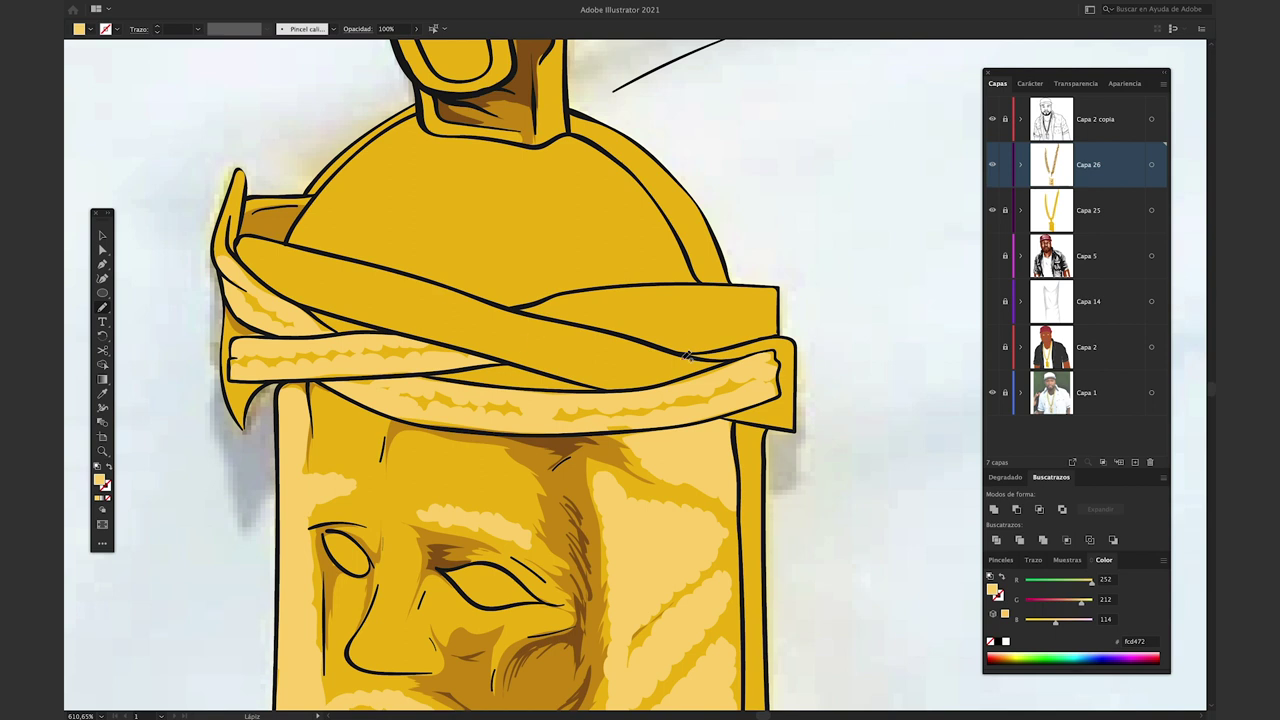
- Draw pale gold highlights on the crossing upper bands of the pendant's crown and adjust their path points
mouse_move(615, 372)
left_mouse_down()
mouse_move(444, 340)
mouse_move(635, 382)
left_mouse_up()
mouse_move(476, 330)
left_mouse_down()
mouse_move(396, 307)
mouse_move(298, 307)
mouse_move(474, 338)
left_mouse_up()
mouse_move(670, 376)
left_mouse_down()
mouse_move(370, 263)
mouse_move(672, 374)
mouse_move(634, 348)
left_mouse_up()
key("a")
left_click_drag(482, 303, 485, 285)
key("n")
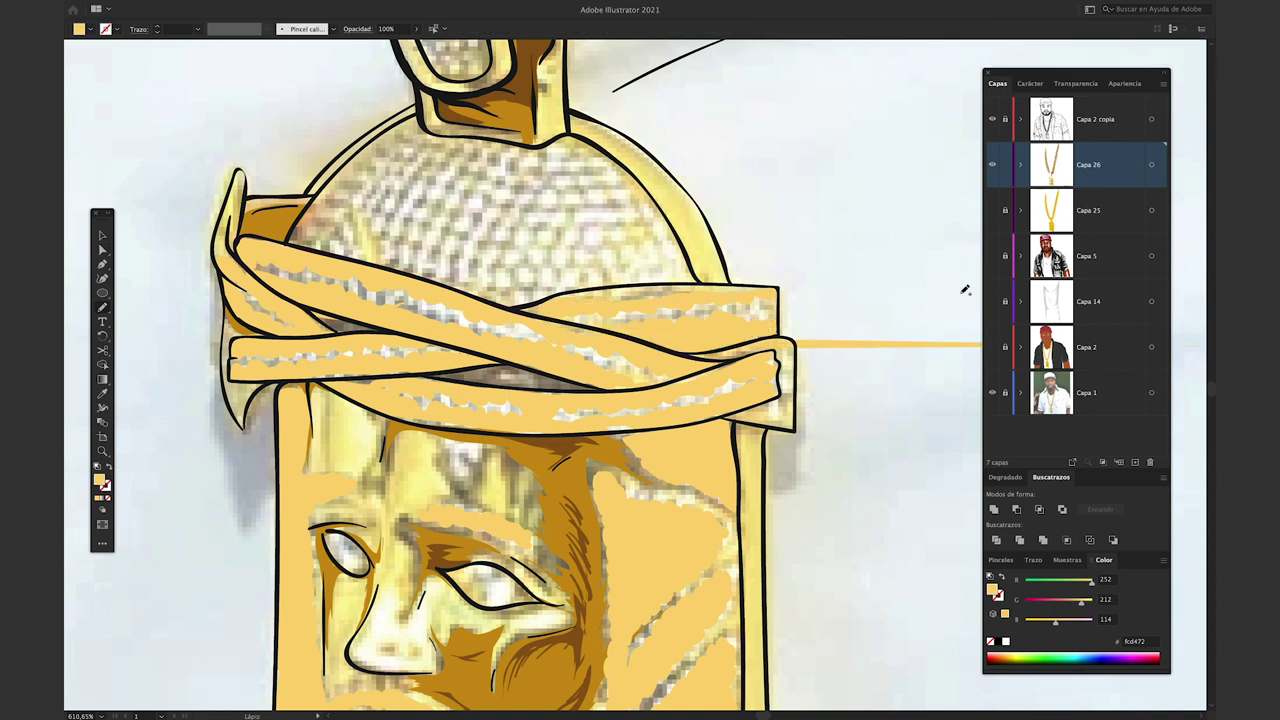
- Fill the dome above the pendant's crown with a pale gold highlight and refine the brow highlight, using the photo for reference
left_click(992, 210)
mouse_move(416, 117)
left_mouse_down()
mouse_move(338, 176)
mouse_move(613, 190)
mouse_move(422, 122)
left_mouse_up()
left_click_drag(560, 136, 616, 194)
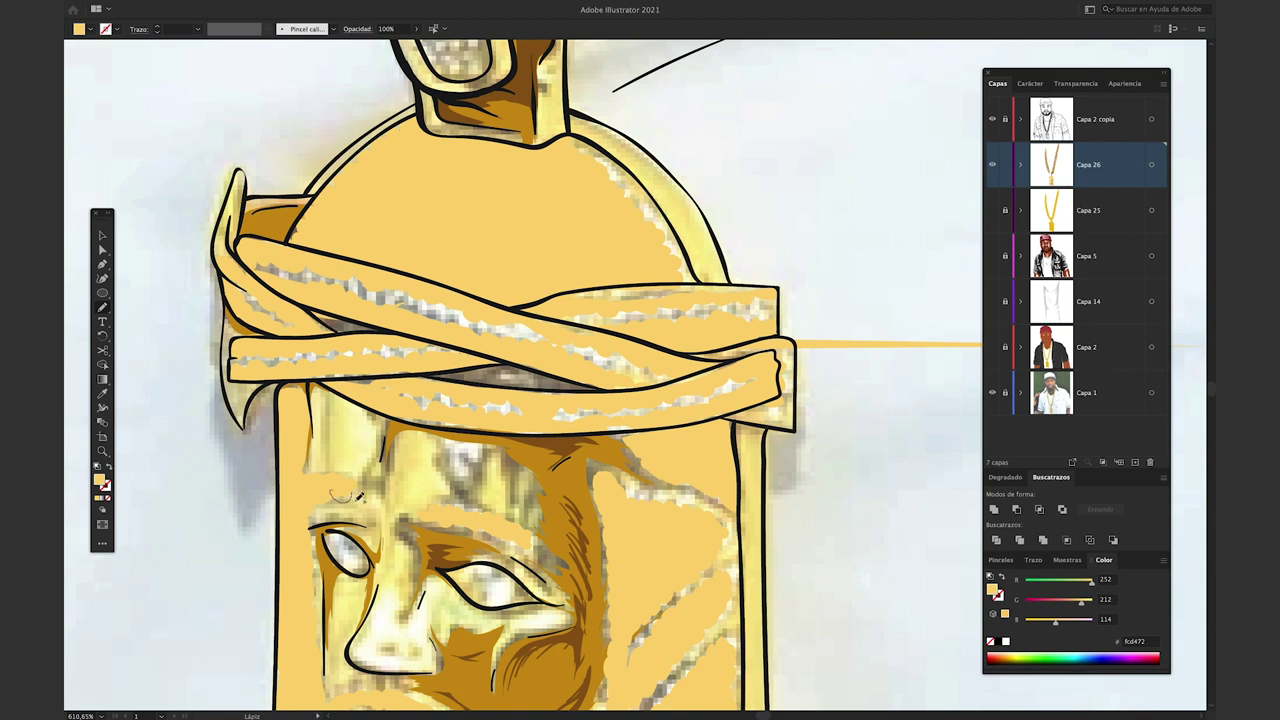
left_click_drag(359, 497, 332, 489)
scroll(548, 345, "down", 5)
- Draw pale gold highlights on the front plate of the pendant's bail and show Capa 25 again
left_click_drag(446, 110, 434, 346)
scroll(457, 401, "up", 7)
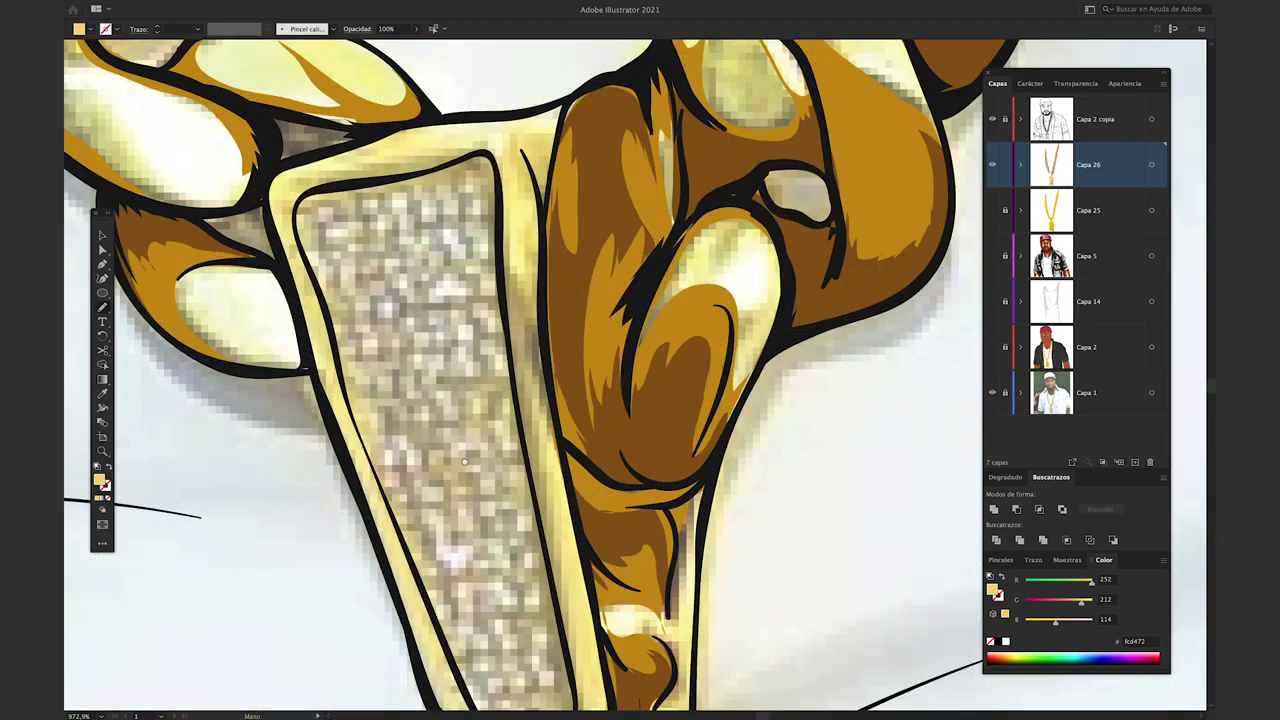
key("ctrl+minus")
mouse_move(530, 630)
left_mouse_down()
mouse_move(372, 222)
mouse_move(578, 640)
mouse_move(535, 638)
left_mouse_up()
left_click_drag(541, 353, 474, 420)
key("ctrl+0")
left_click(992, 210)
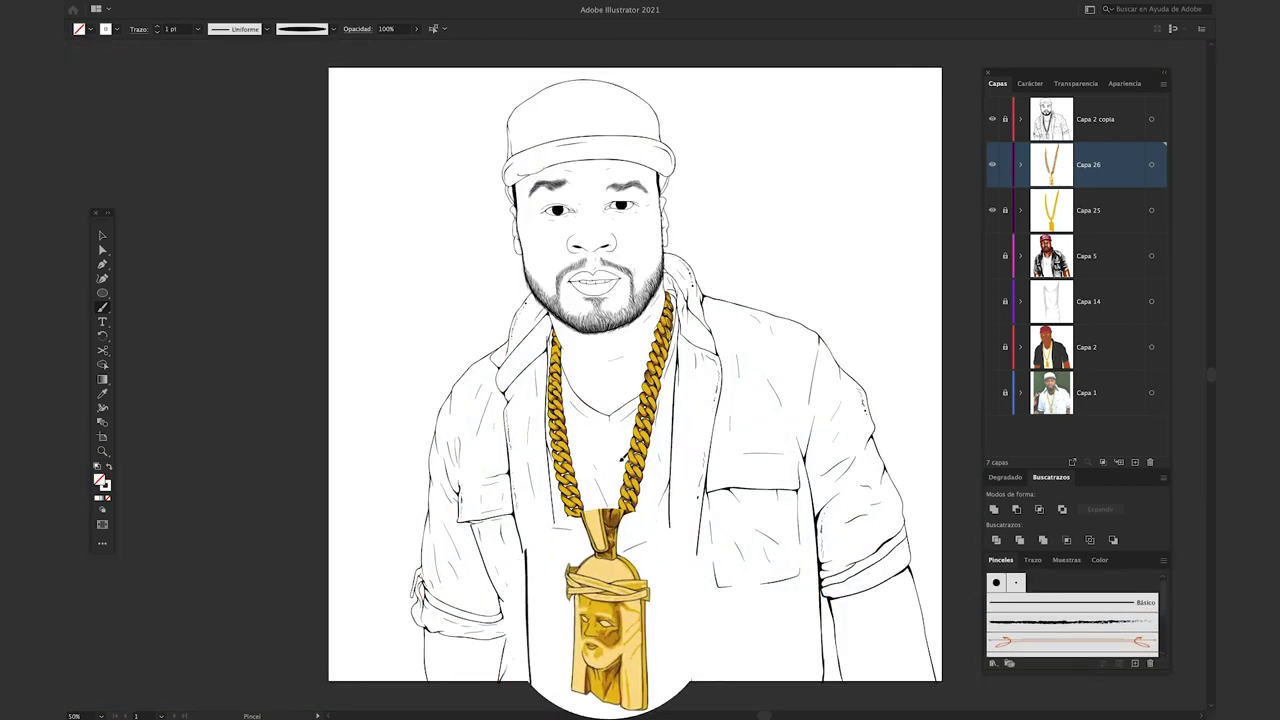
- Set the fill to black and the stroke to none for a new shape beside the pendant
left_click(1066, 561)
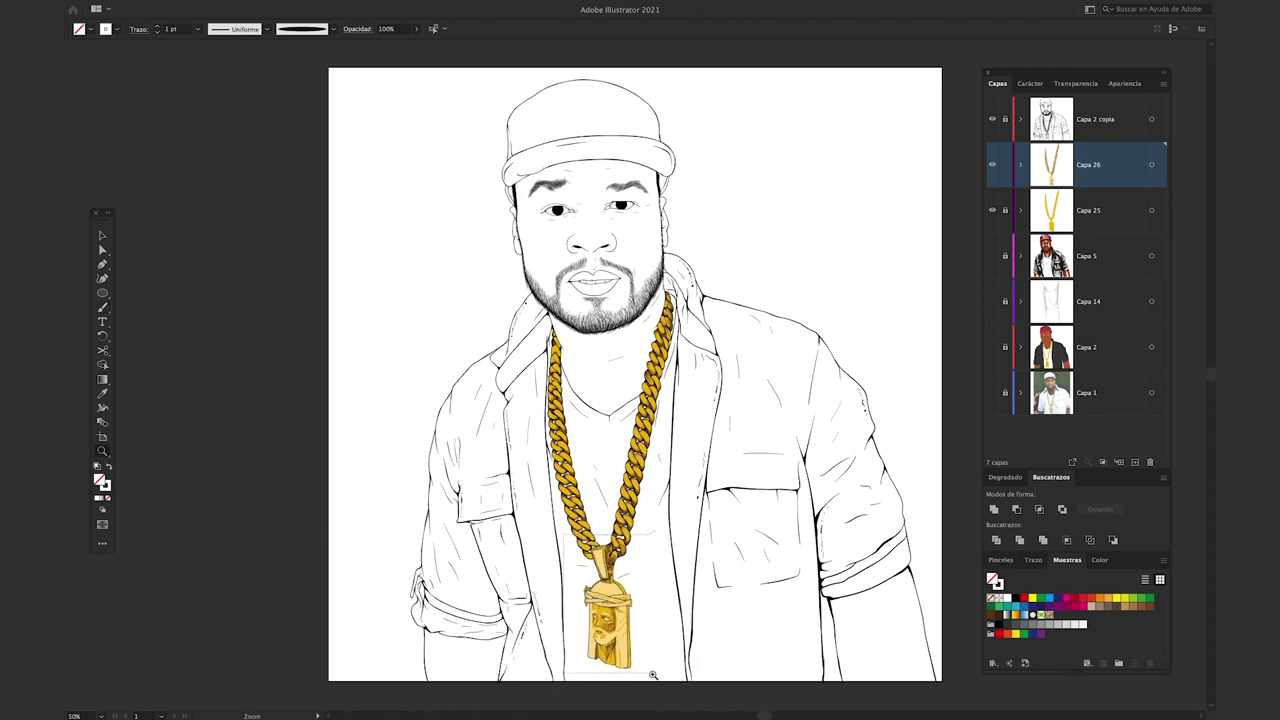
left_click_drag(653, 675, 655, 677)
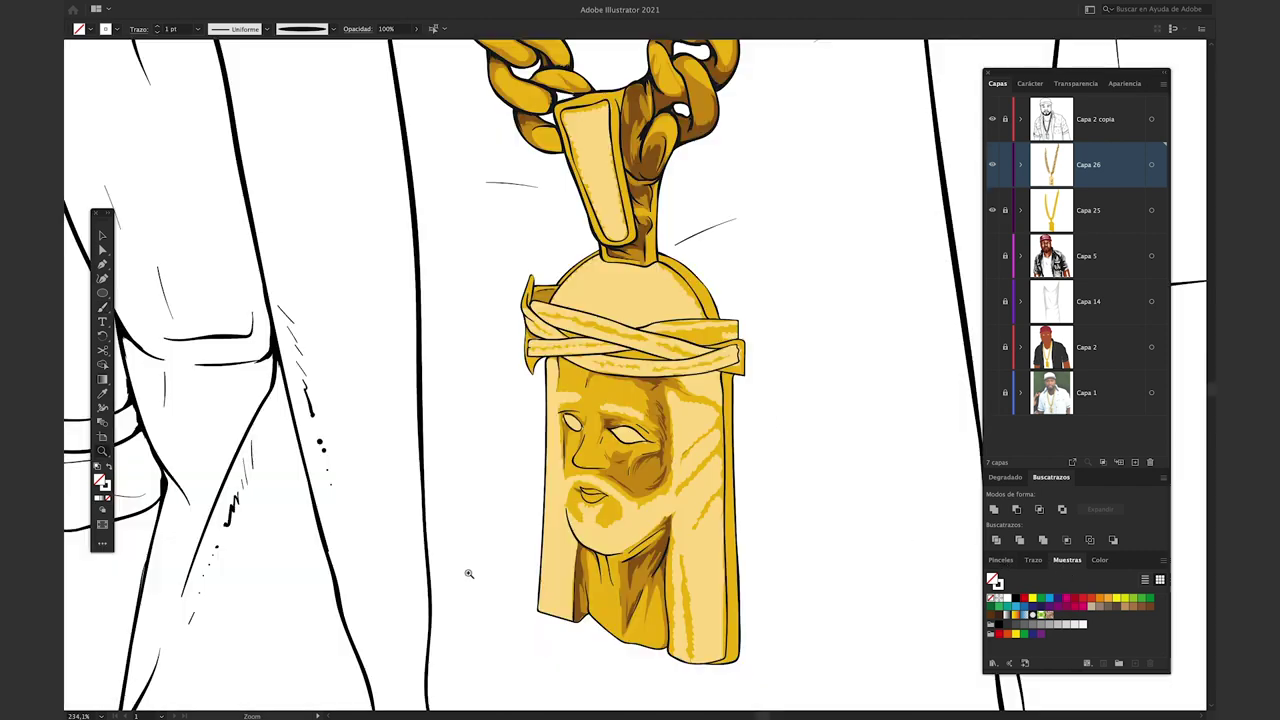
key("b")
left_click(91, 30)
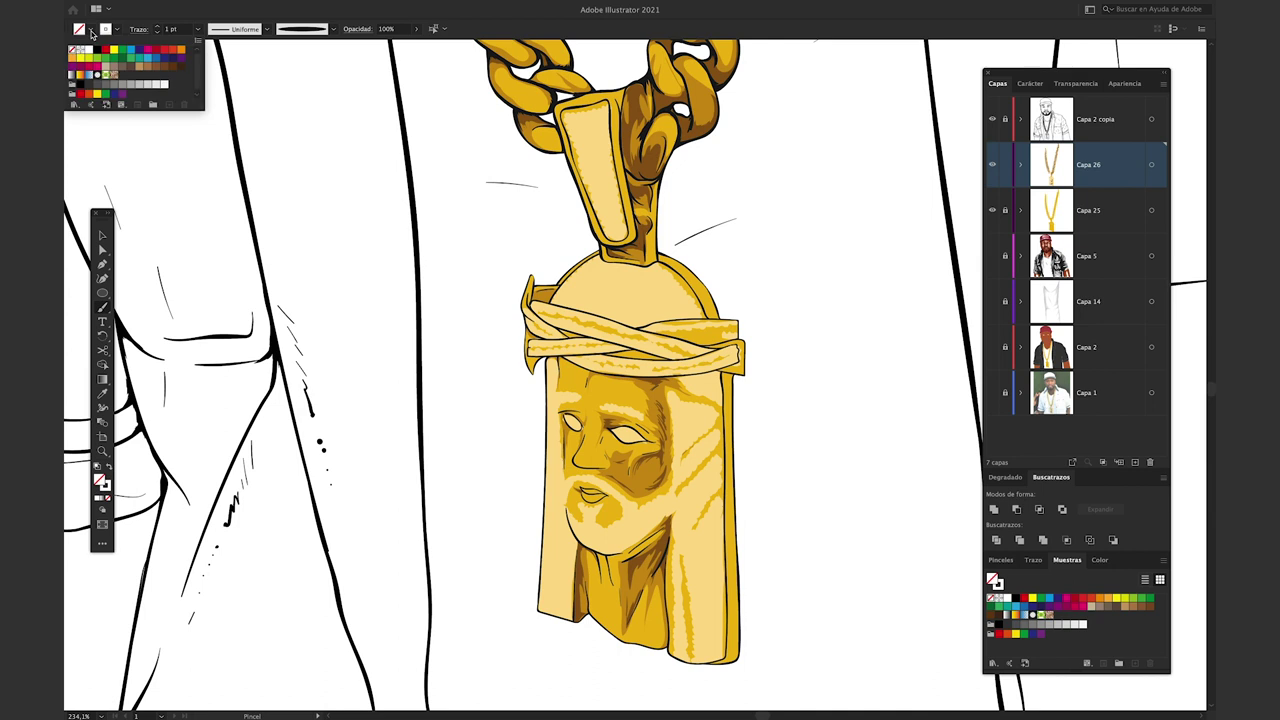
left_click(89, 48)
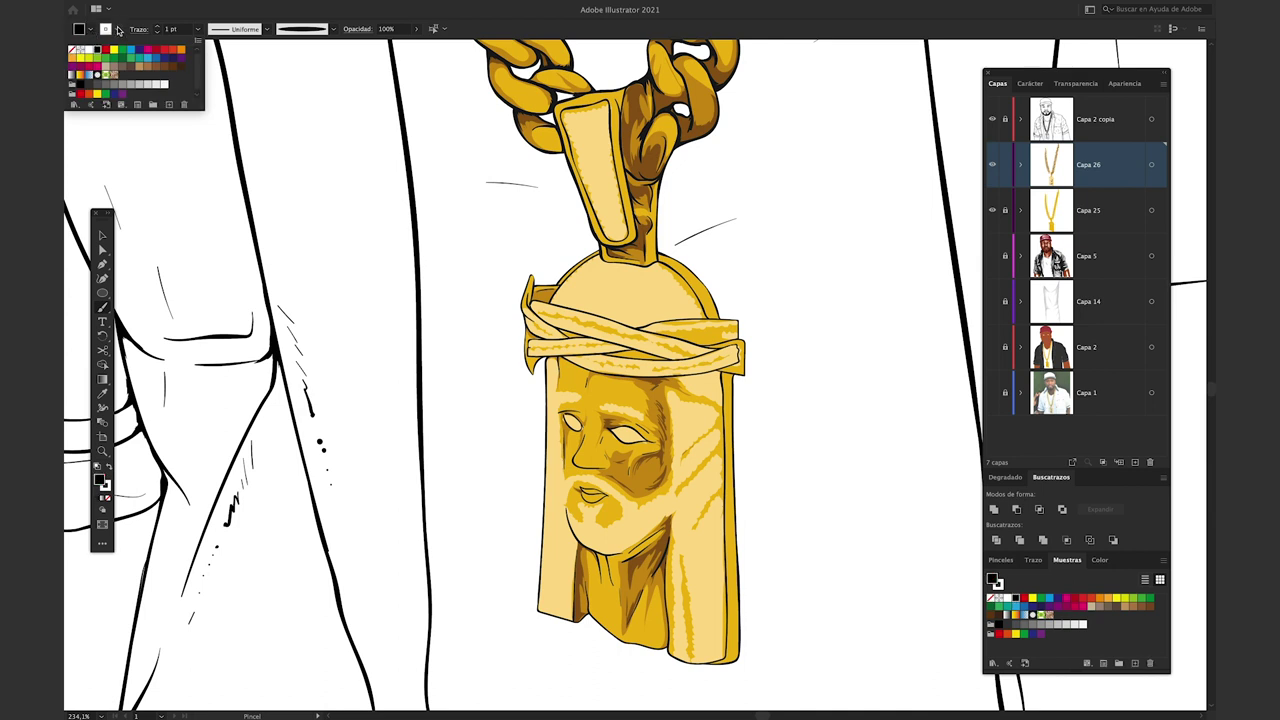
left_click(117, 29)
left_click(76, 51)
- Draw a small black circle about 3.34 px across on the empty area beside the pendant and reposition it
left_click(102, 293)
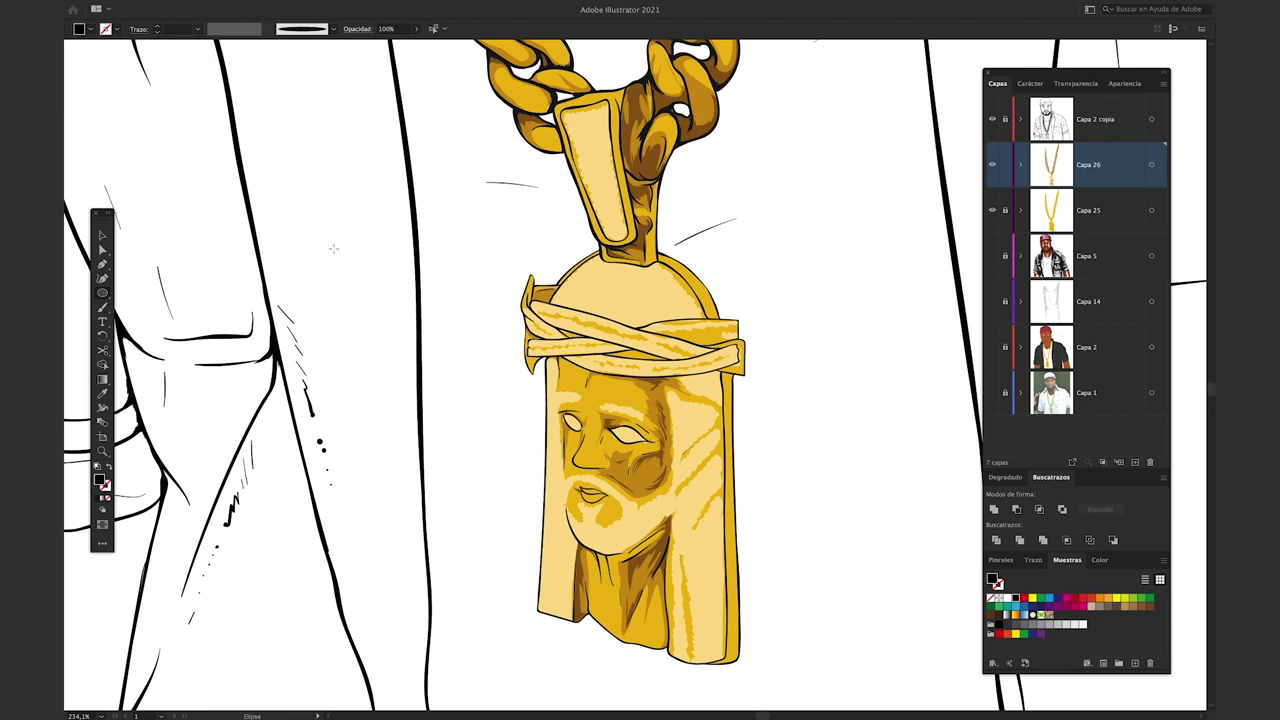
left_click_drag(326, 243, 556, 354)
key("v")
left_click(1001, 559)
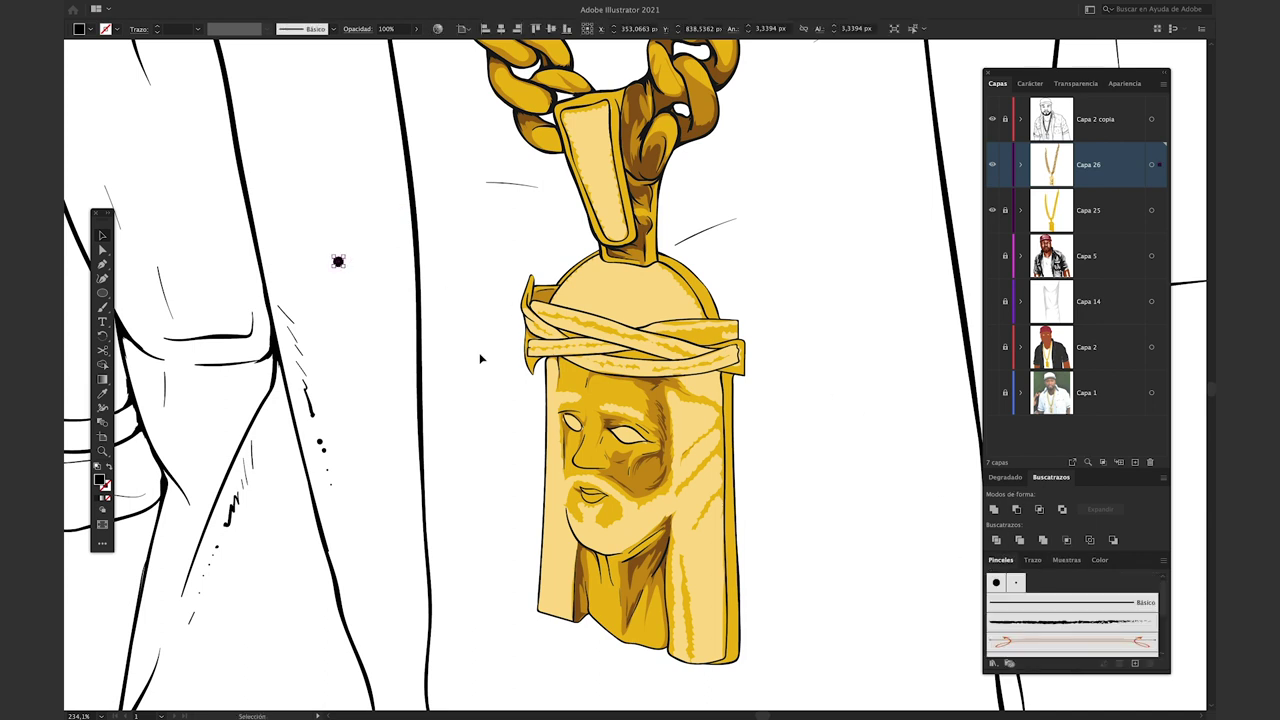
left_click_drag(338, 261, 345, 285)
left_click(342, 262)
- Create a new pattern brush from the small black circle beside the pendant
left_click_drag(1004, 575, 1031, 630)
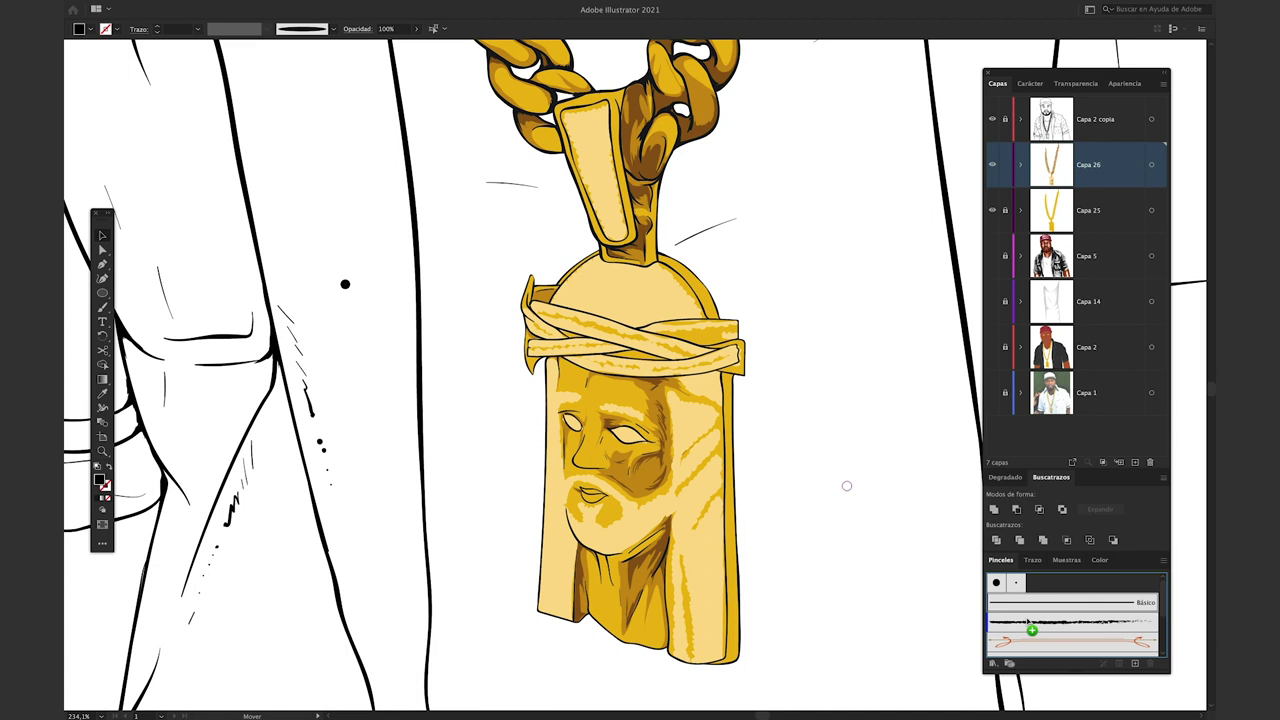
left_click_drag(1031, 630, 1031, 631)
left_click(575, 437)
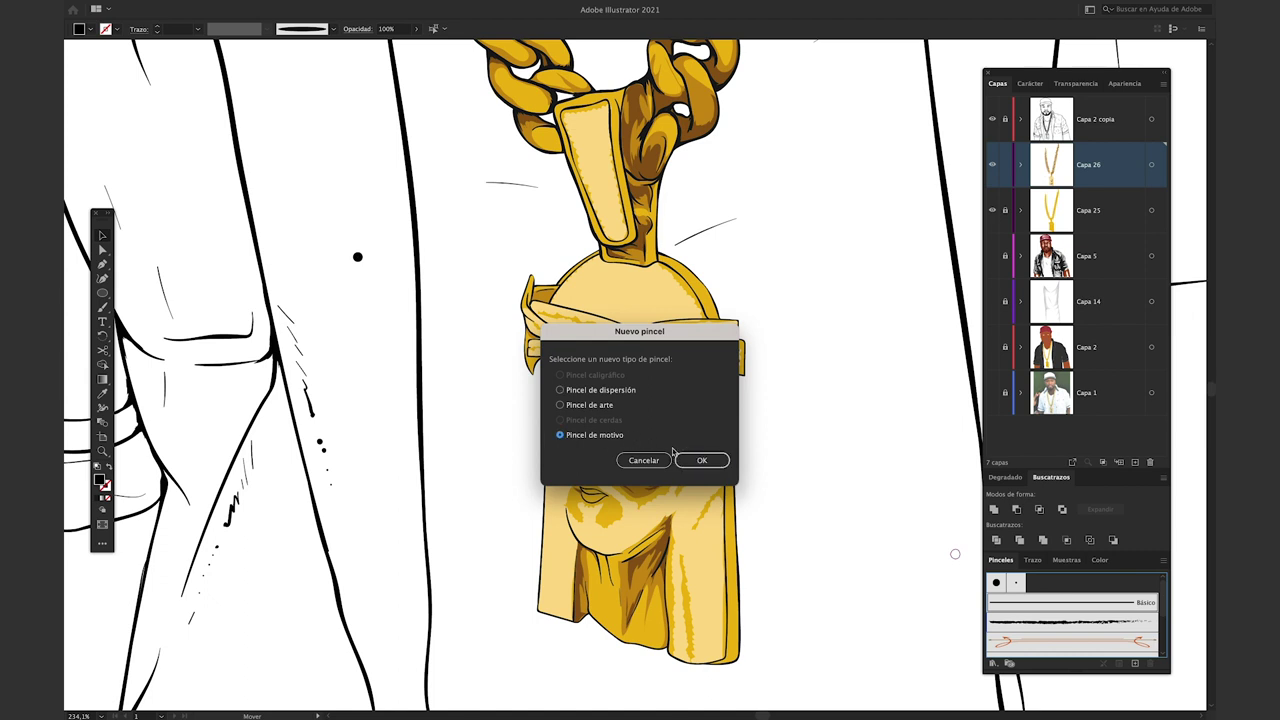
left_click(700, 463)
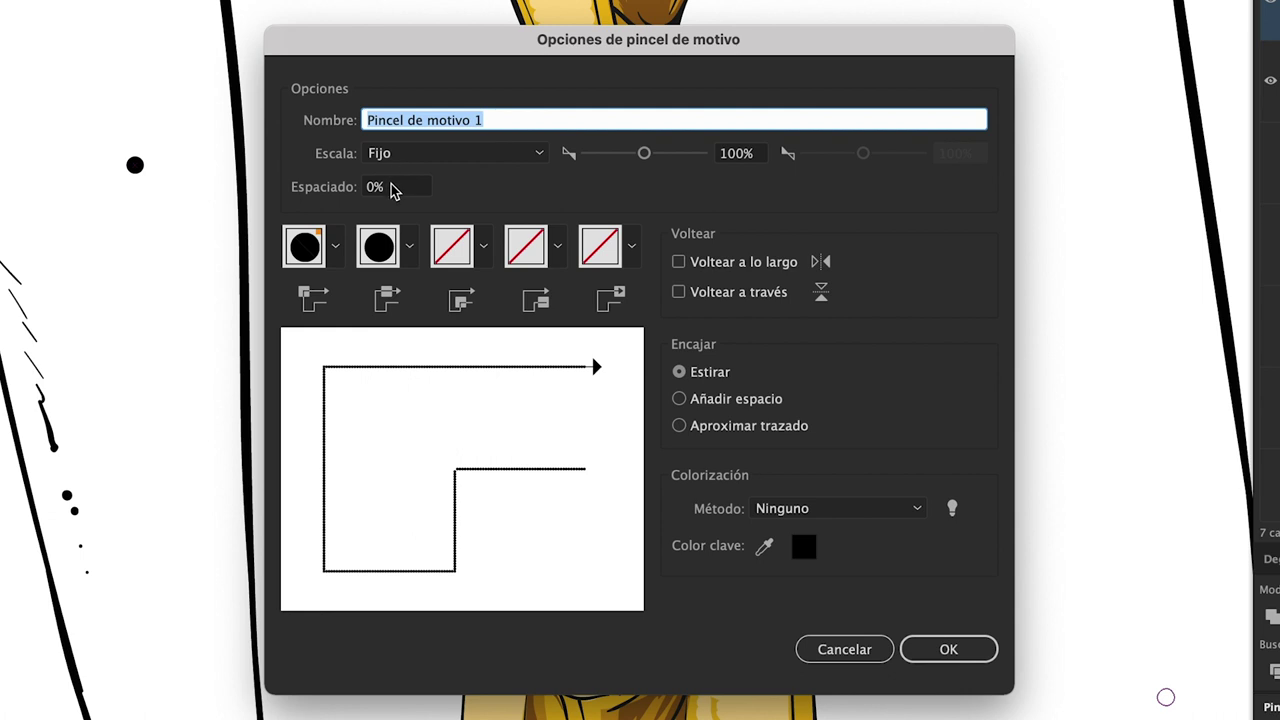
- Give the new pattern brush 40% spacing and the Matices colorization method, and accept it
left_click(392, 189)
type("40")
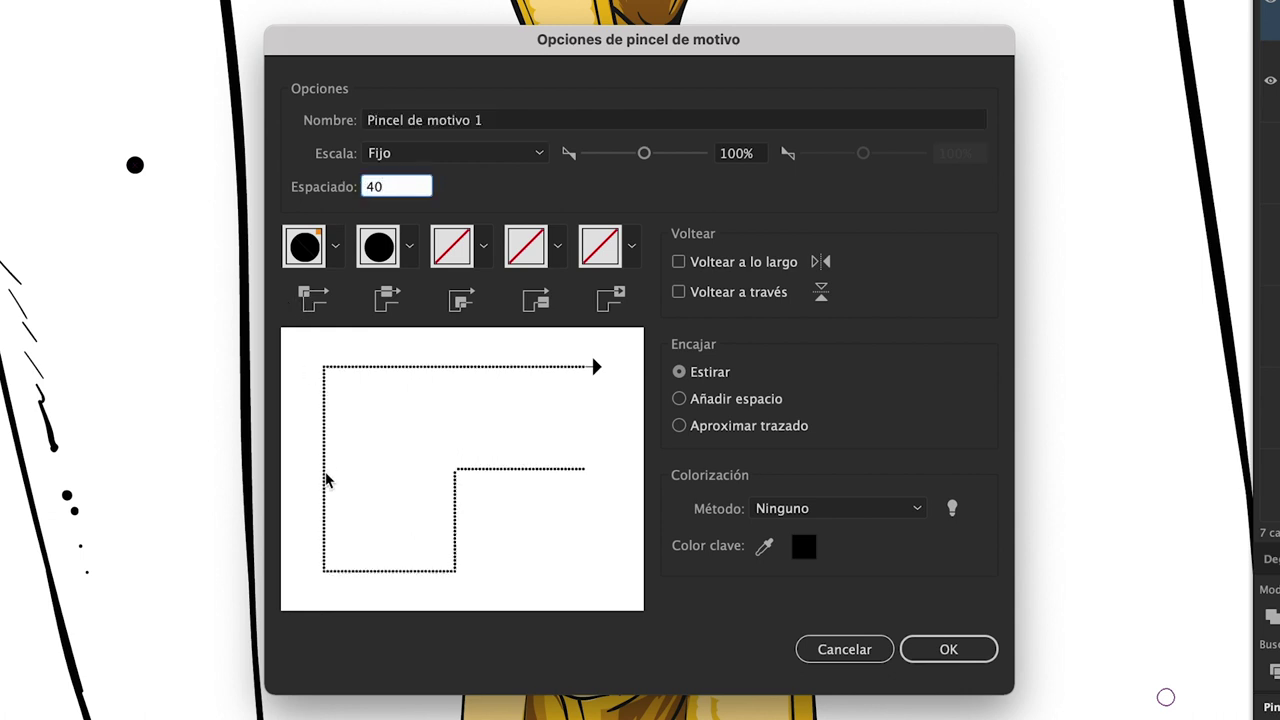
key("Tab")
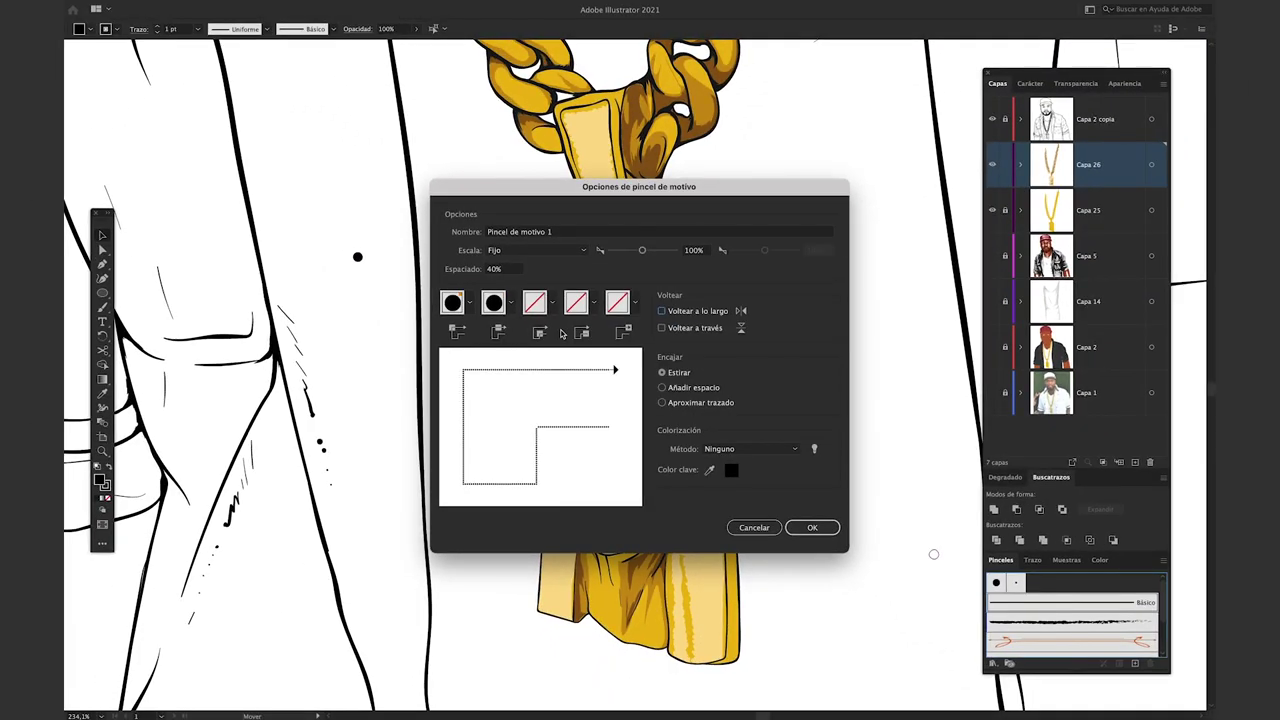
left_click(745, 449)
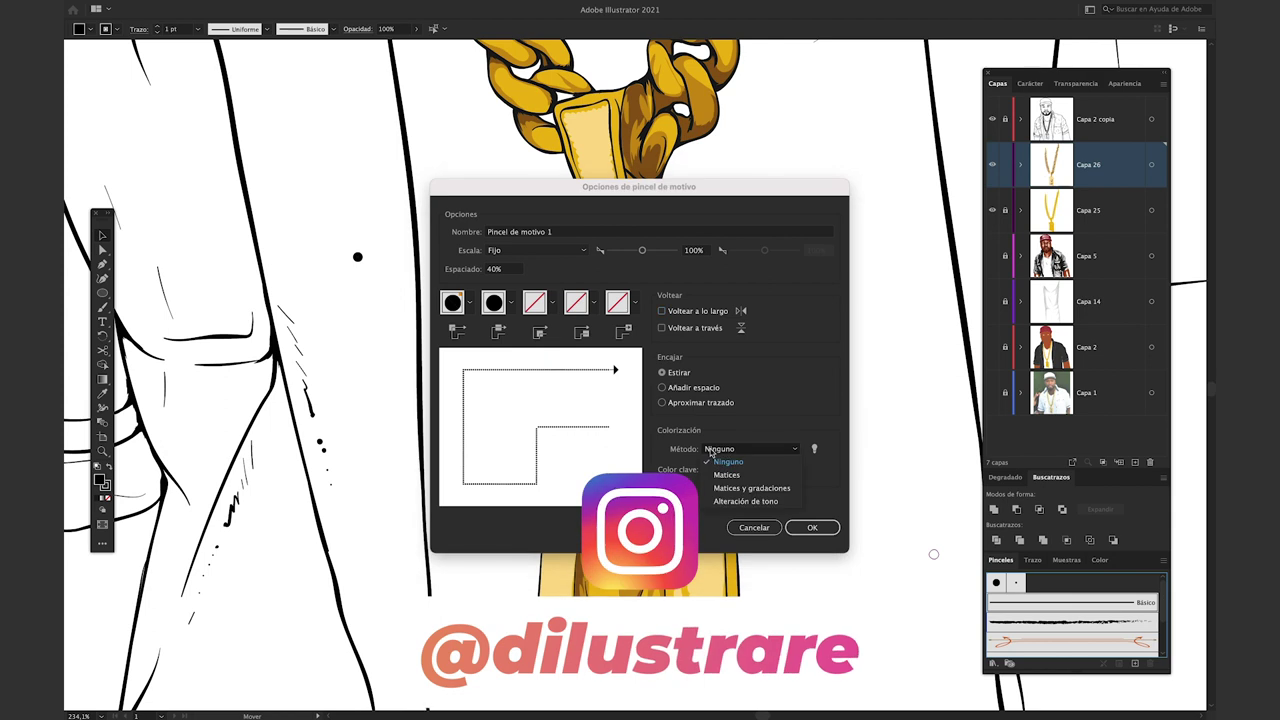
left_click(727, 475)
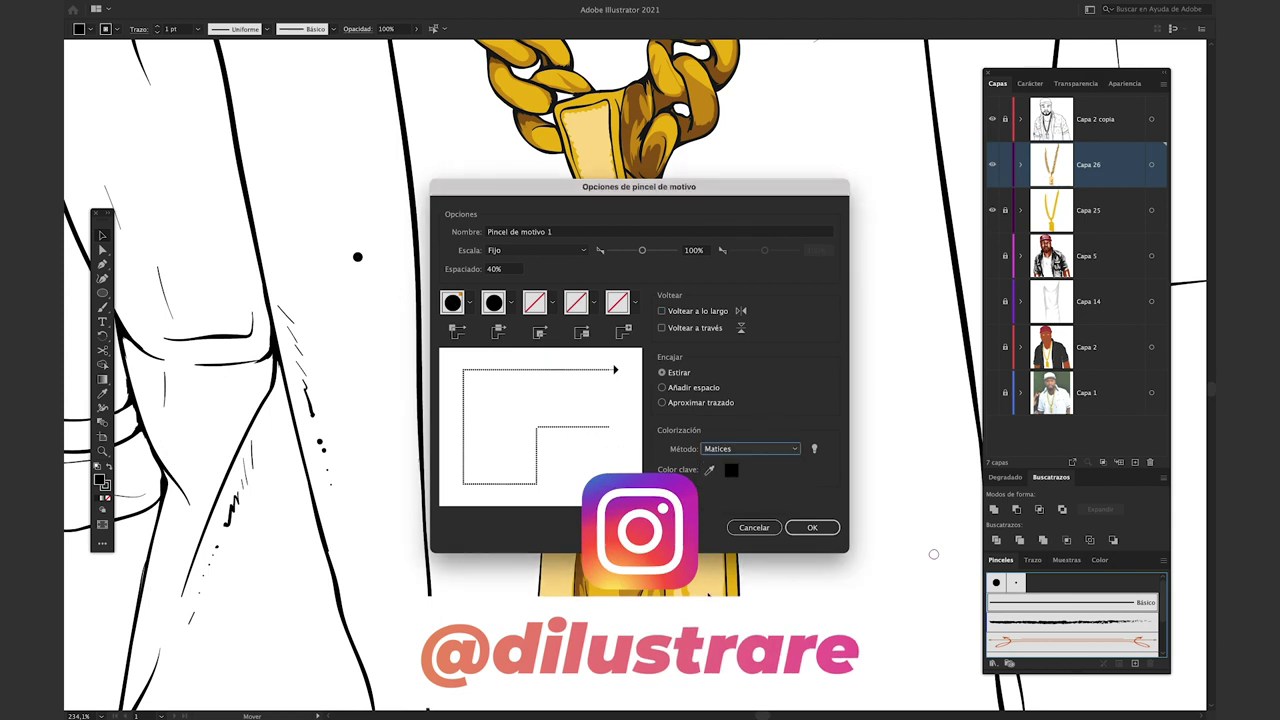
left_click(815, 528)
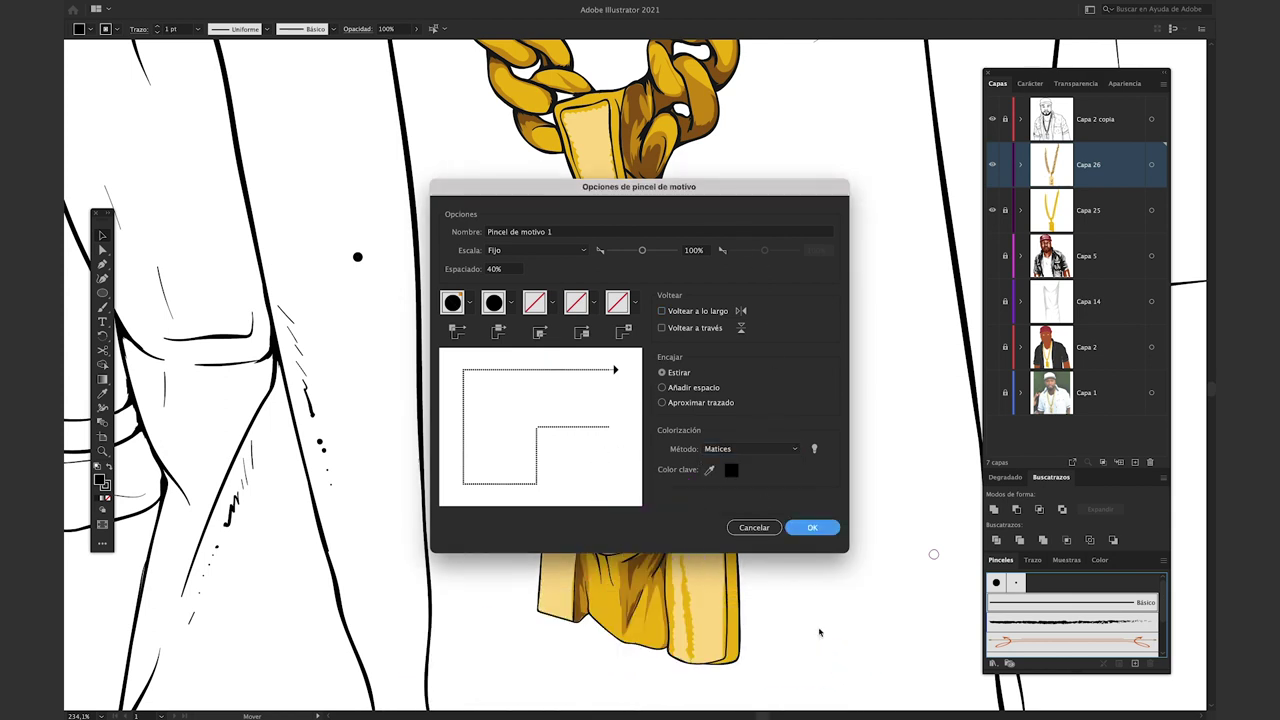
- Draw a vertical test line about 28 px long beside the pendant with the dotted brush and set its stroke to 0.35 pt
left_click(358, 257)
left_click(1026, 649)
key("b")
left_click_drag(448, 372, 448, 444)
key("v")
left_click(157, 31)
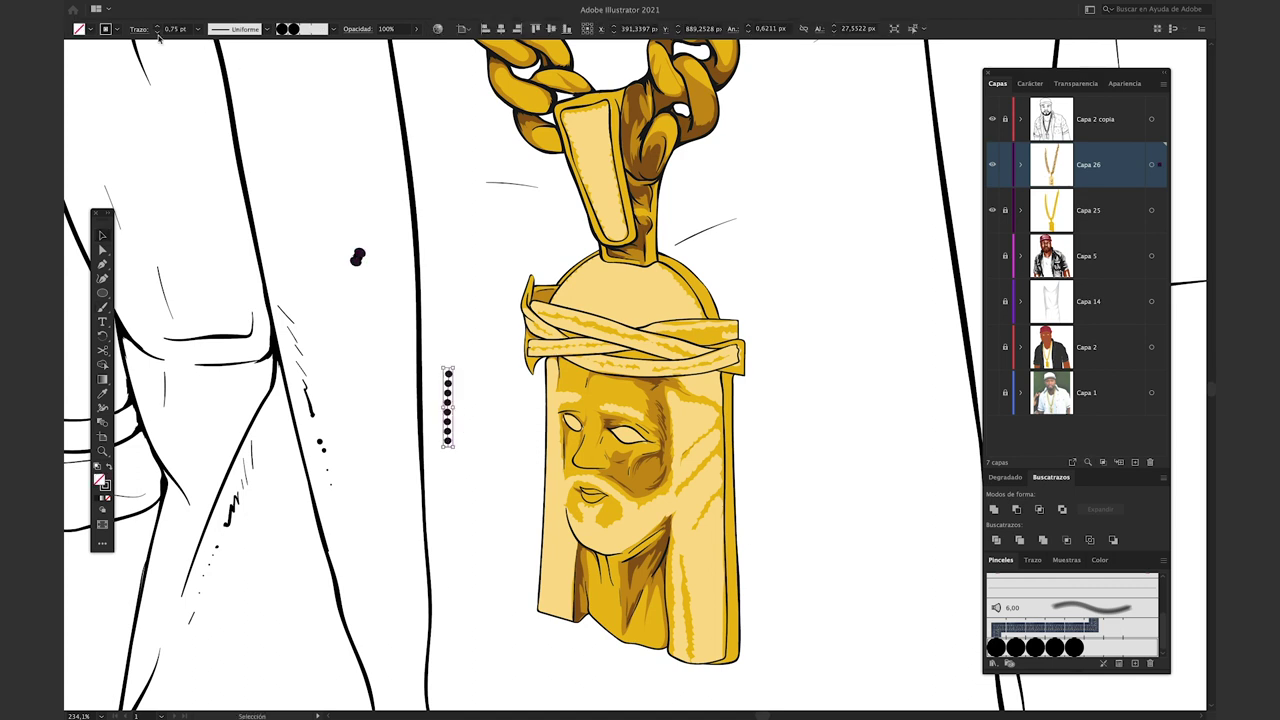
left_click(157, 32)
left_click(171, 31)
key("Return")
left_click(465, 467)
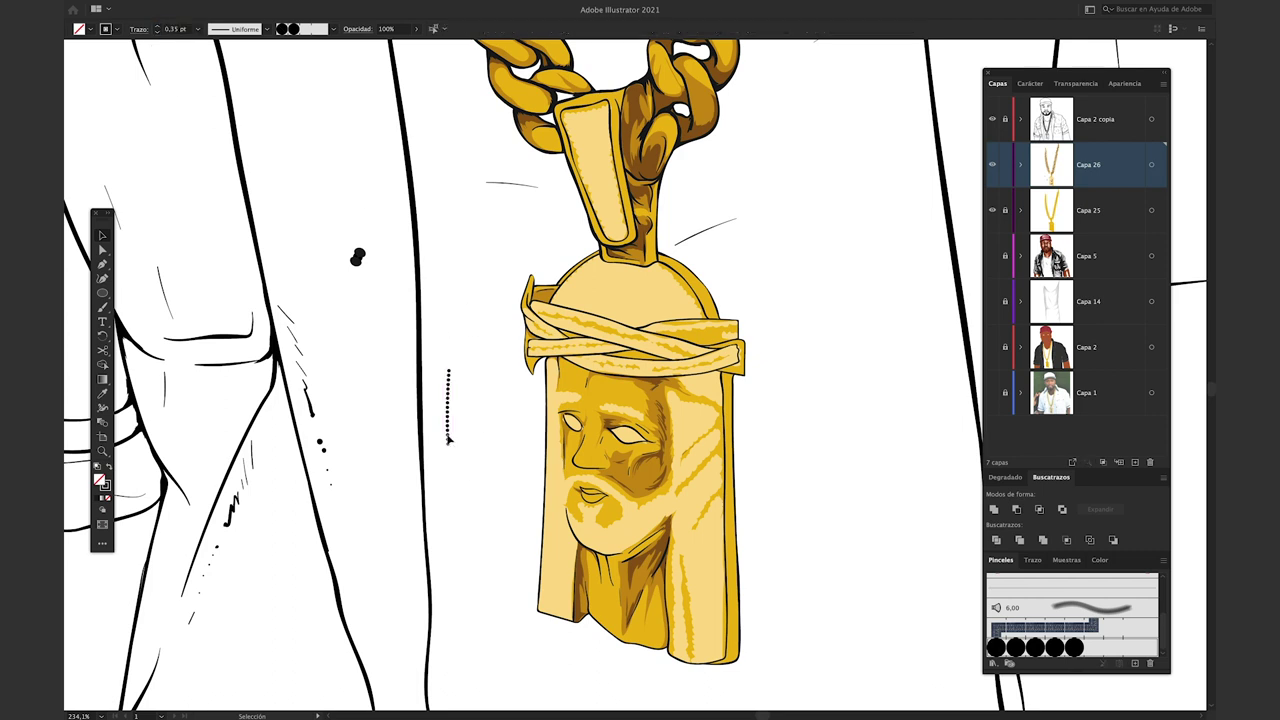
- Set the dotted brush's spacing to 80% and apply the change to the test line
left_click(449, 438)
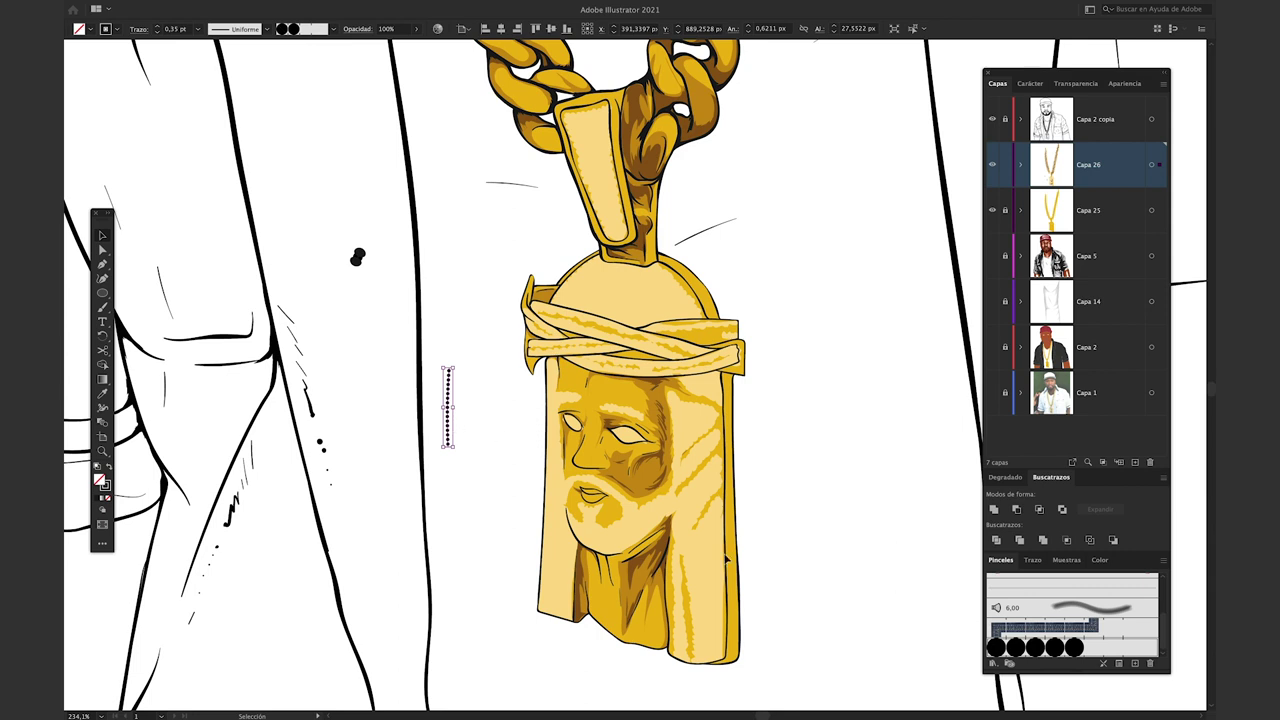
left_click(465, 462)
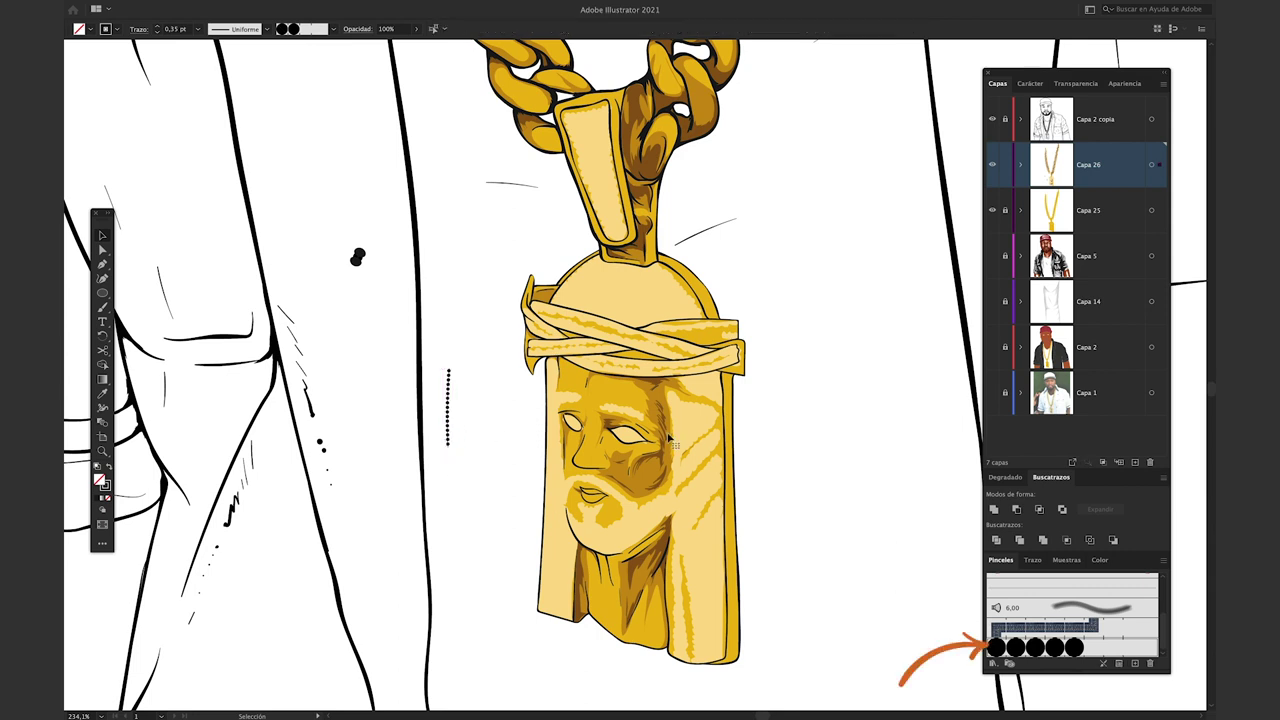
left_click_drag(668, 438, 1028, 600)
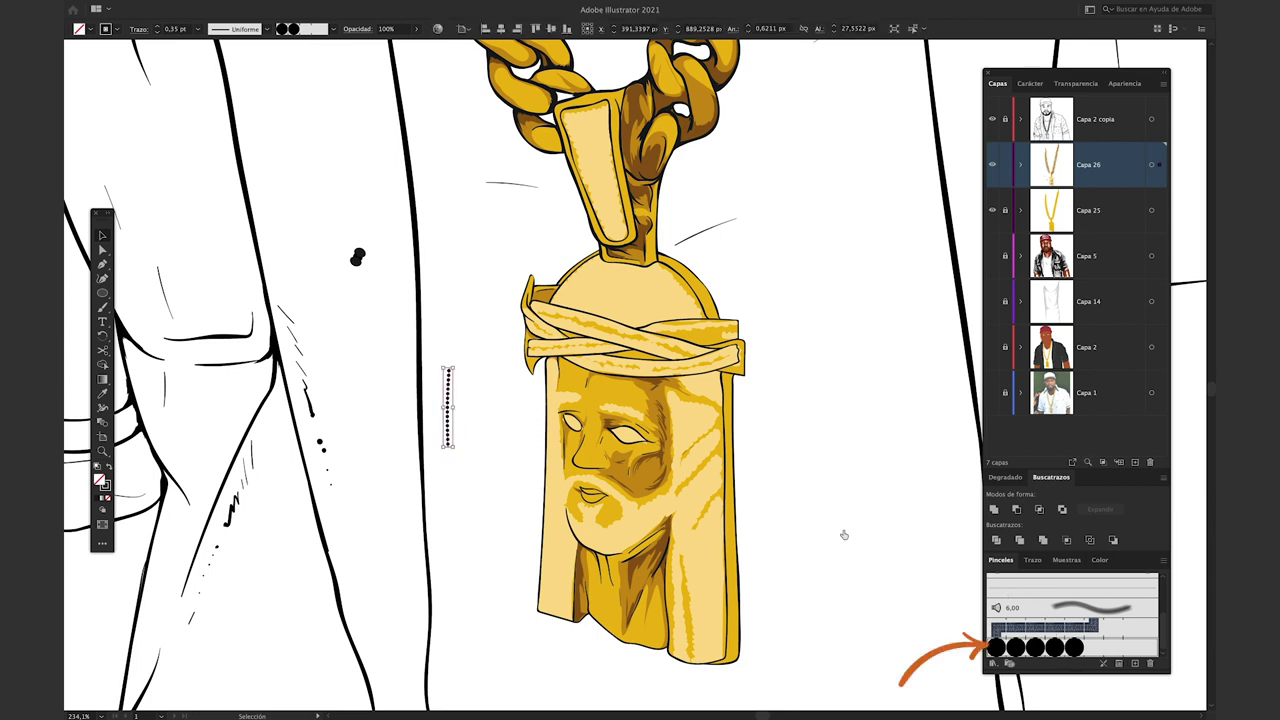
type("80")
key("Return")
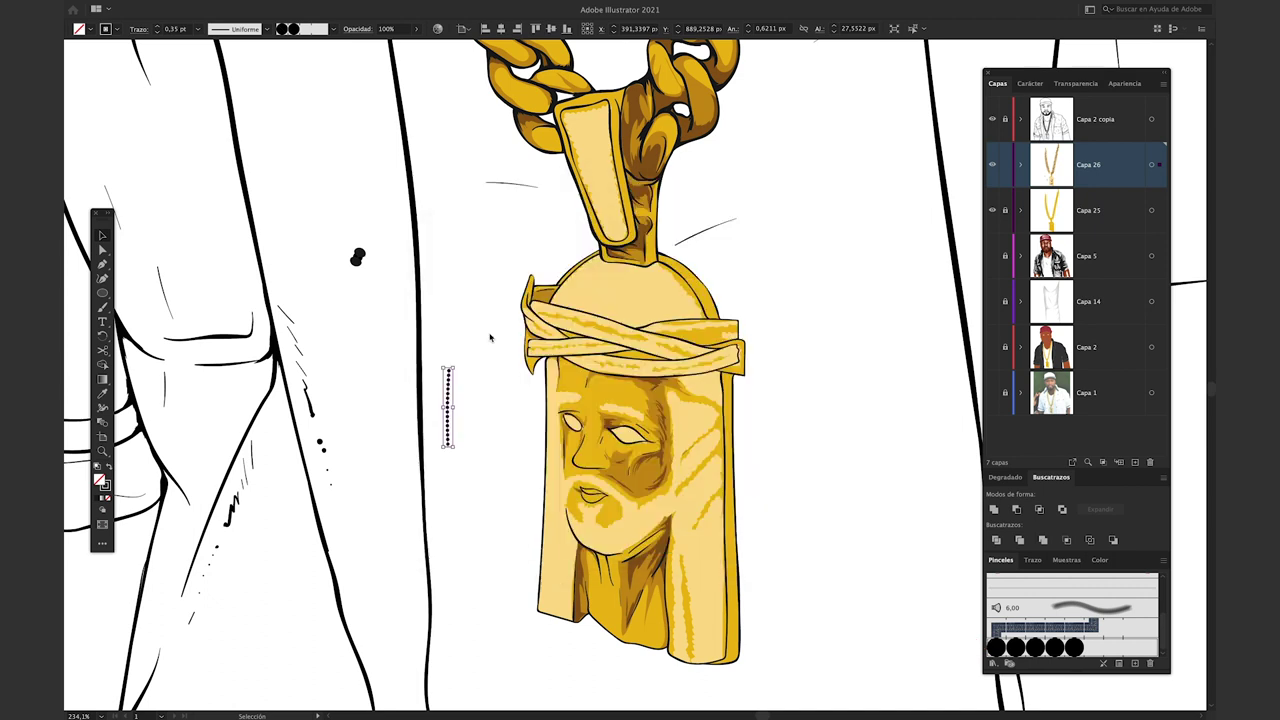
left_click(647, 387)
left_click(478, 537)
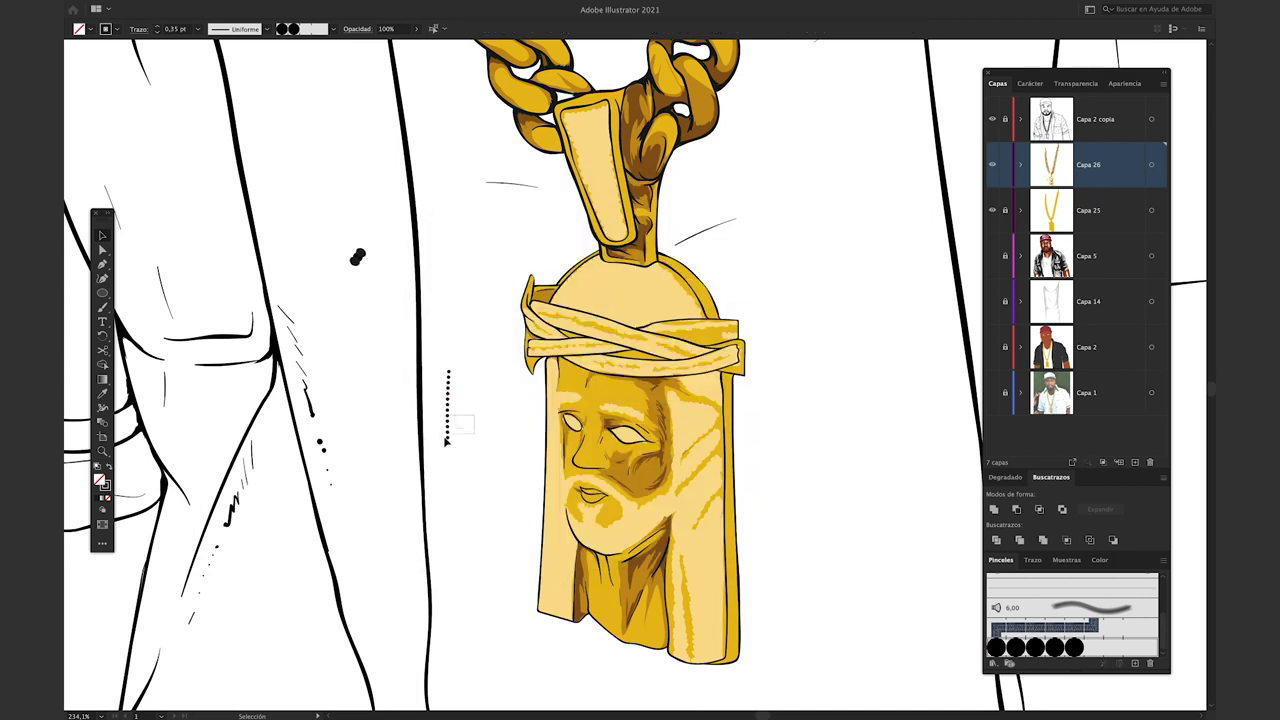
- Set the dotted brush's spacing to 85%, update the existing strokes, and try a longer line beside the pendant
double_click(1028, 648)
left_click_drag(508, 267, 483, 273)
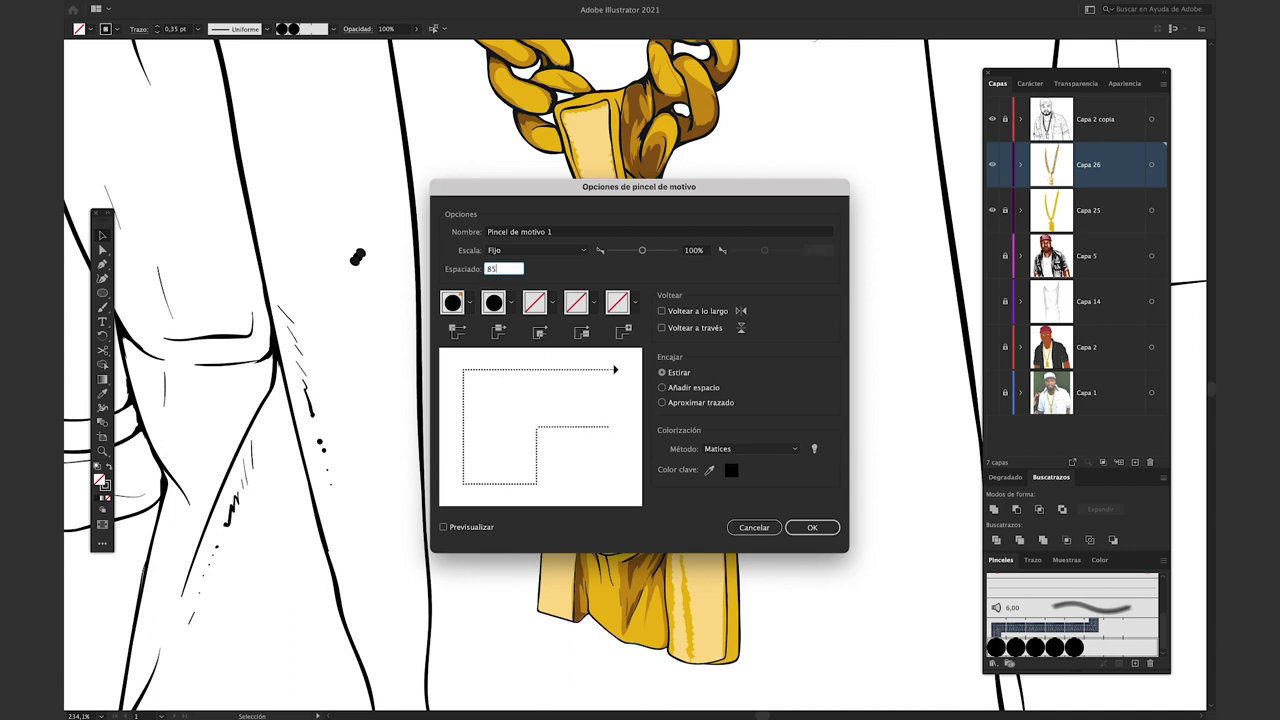
type("85")
key("Return")
key("Return")
left_click_drag(479, 346, 477, 510)
key("ctrl+z")
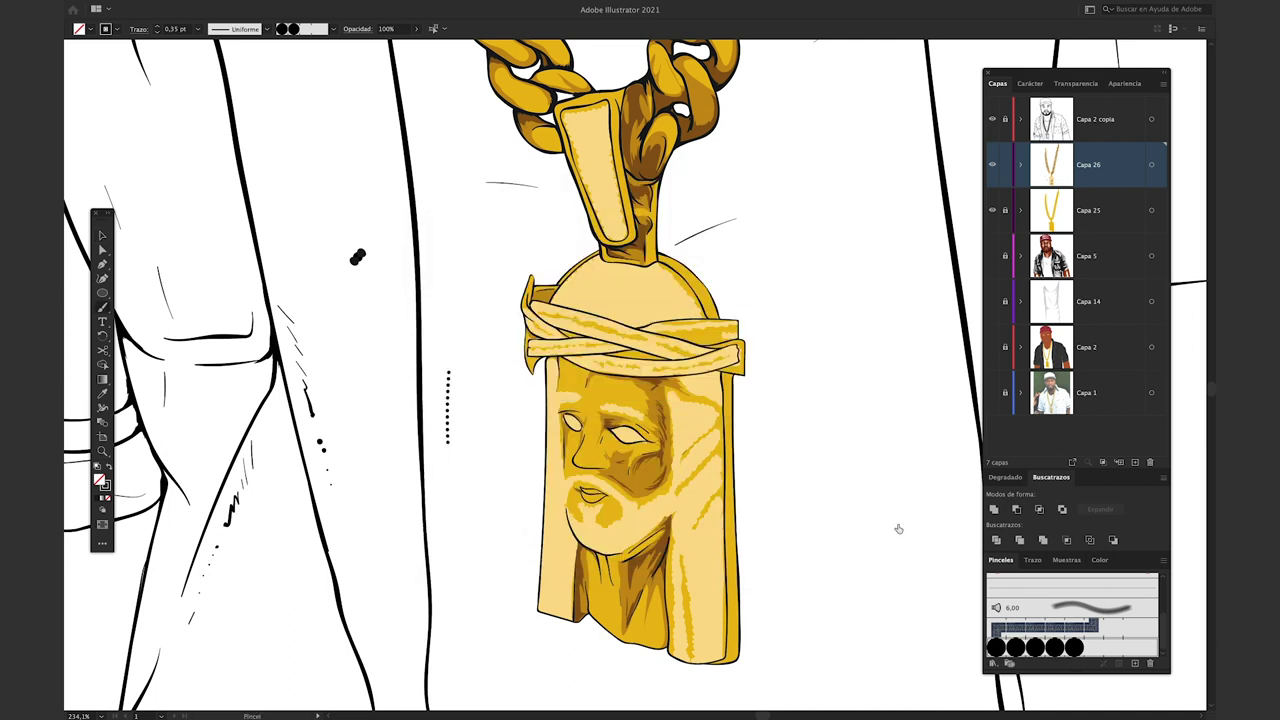
- Set the dotted brush's spacing to 100% and apply it to the existing strokes
left_click(475, 268)
type("100")
key("Return")
left_click(632, 386)
- Delete the black circle and the dotted test line beside the pendant
key("v")
left_click(448, 424)
left_click_drag(316, 213, 381, 317)
key("Delete")
left_click(448, 408)
key("Delete")
- Set the stroke to white and paint a dotted row along the outer edge of the pendant's left hair panel
left_click(106, 29)
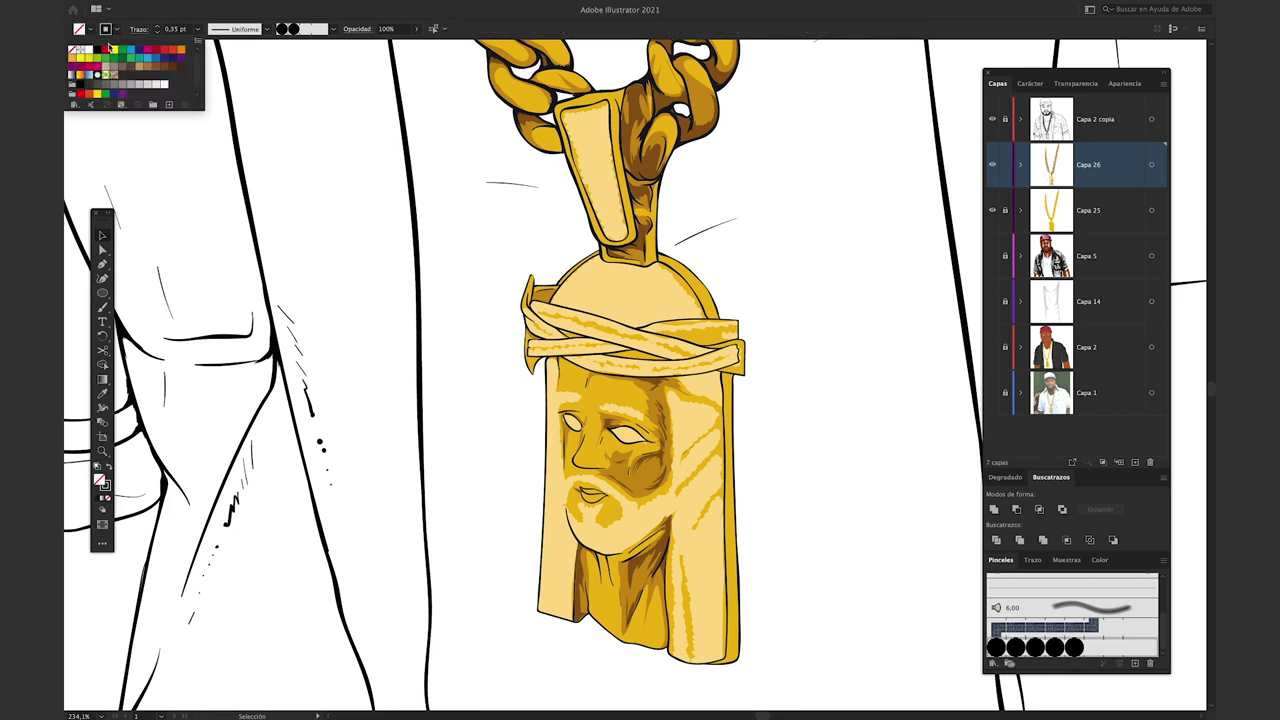
left_click(517, 463)
key("b")
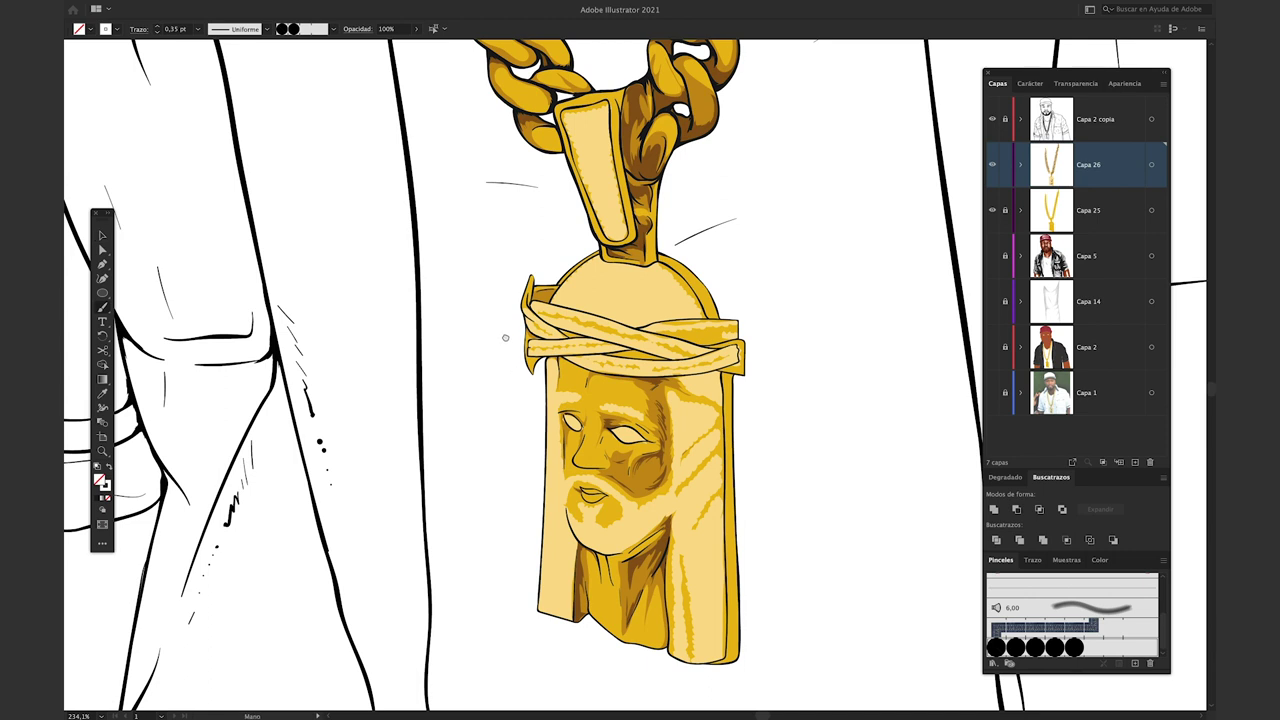
scroll(538, 408, "down", 5)
scroll(521, 213, "up", 2)
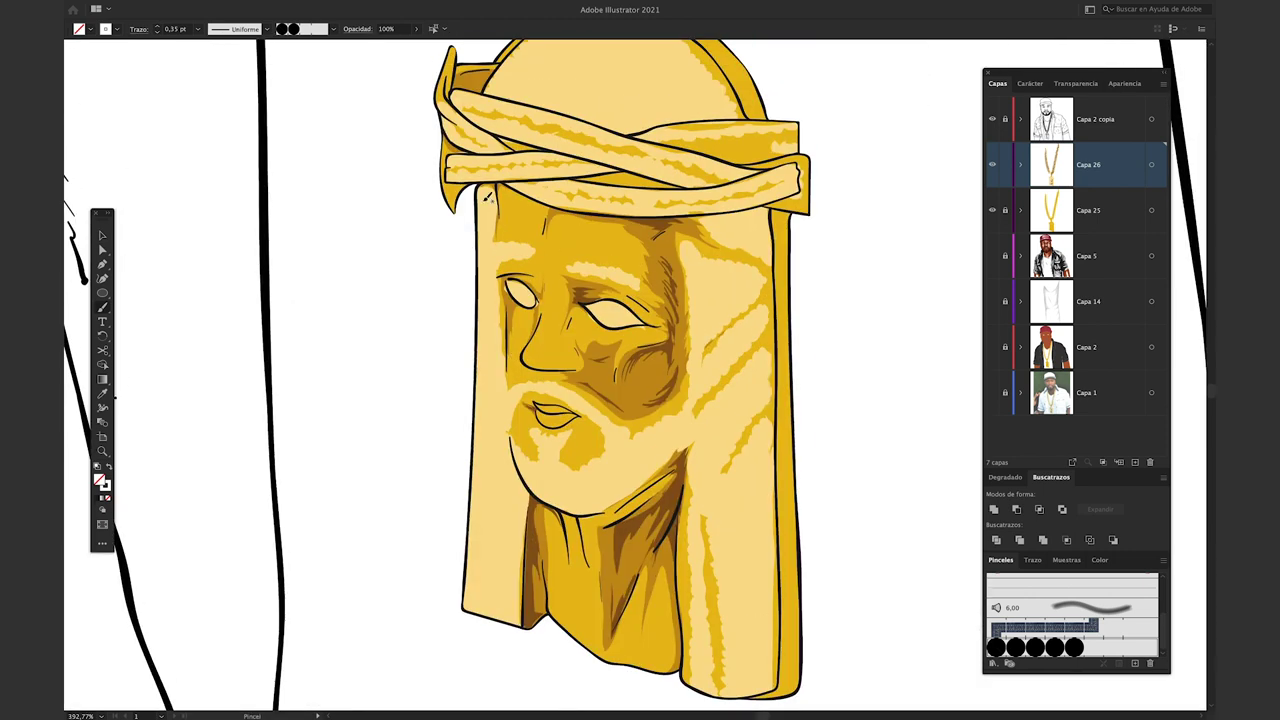
key("a")
left_click(470, 567)
left_click_drag(467, 608, 471, 606)
key("b")
- Paint further white dotted rows down the left hair panel and along the beard, adjusting their anchor points
left_click_drag(493, 307, 505, 611)
key("a")
left_click(501, 530)
key("b")
left_click_drag(533, 475, 670, 426)
key("a")
mouse_move(526, 494)
left_mouse_down()
mouse_move(674, 432)
mouse_move(669, 456)
left_mouse_up()
left_click_drag(637, 466, 634, 472)
left_click(572, 484)
key("b")
- Check the dots against the full coloured illustration and cover the rest of the pendant's hair with white dotted rows
key("ctrl+0")
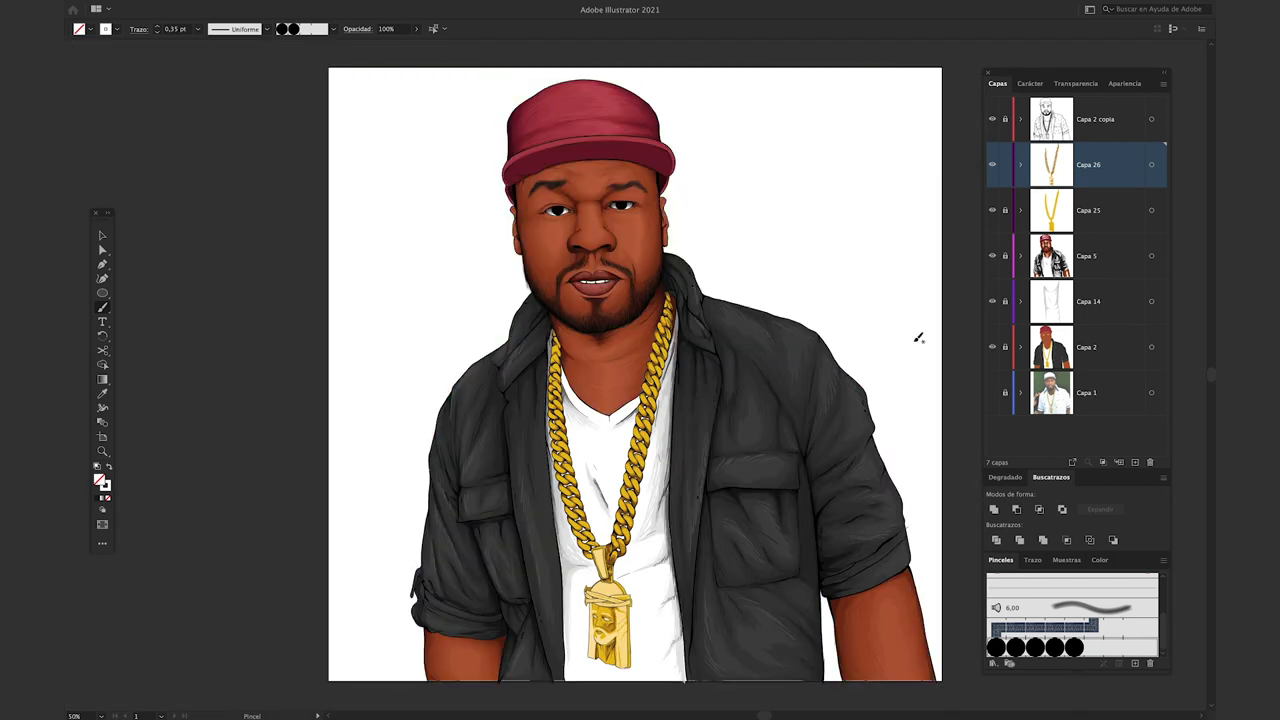
key("v")
key("z")
left_click_drag(602, 667, 740, 664)
left_click(657, 508)
key("z")
left_click_drag(804, 334, 717, 424)
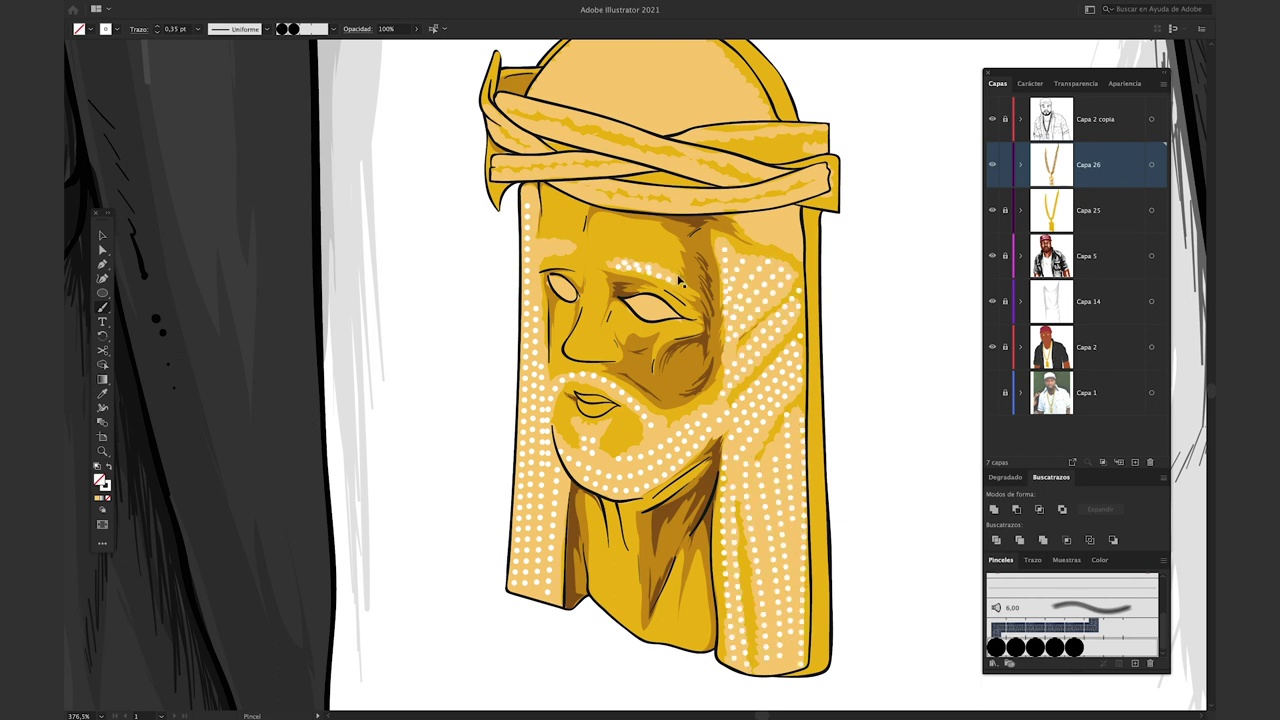
left_click_drag(757, 197, 715, 388)
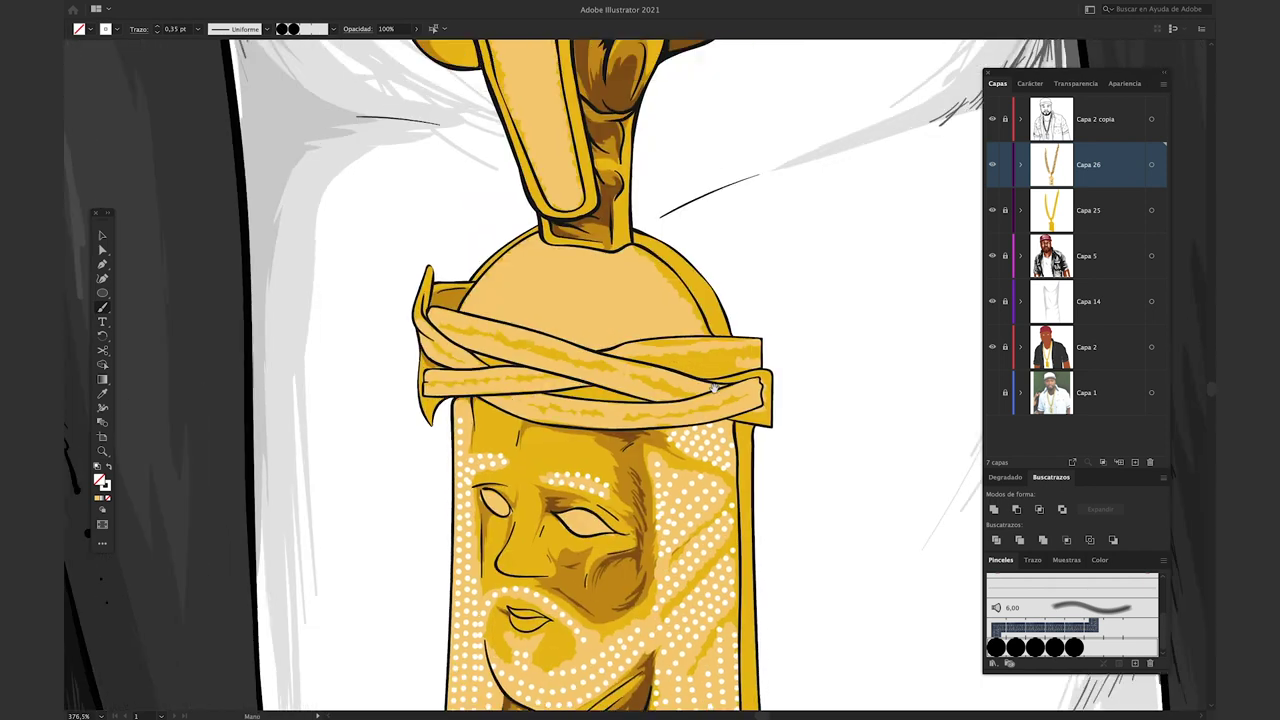
- Paint white dotted rows along the pendant's crown bands and across the dome above them
left_click_drag(428, 312, 700, 392)
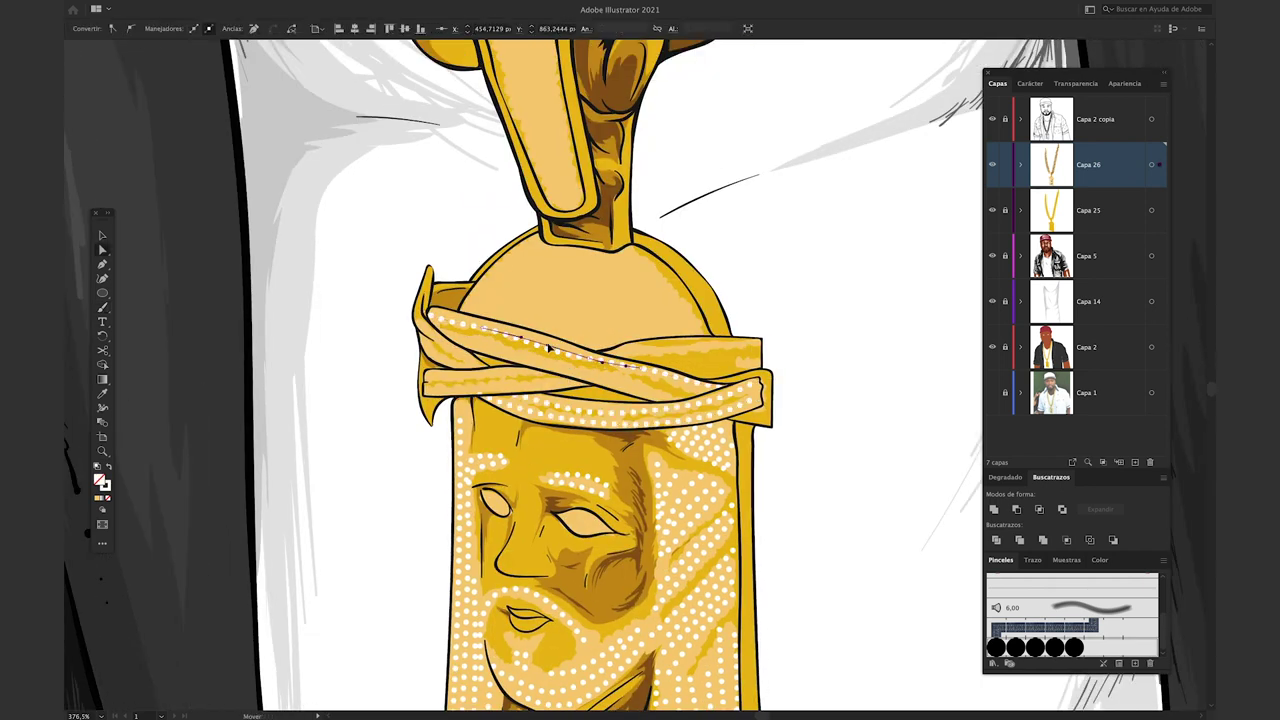
left_click_drag(589, 375, 472, 372)
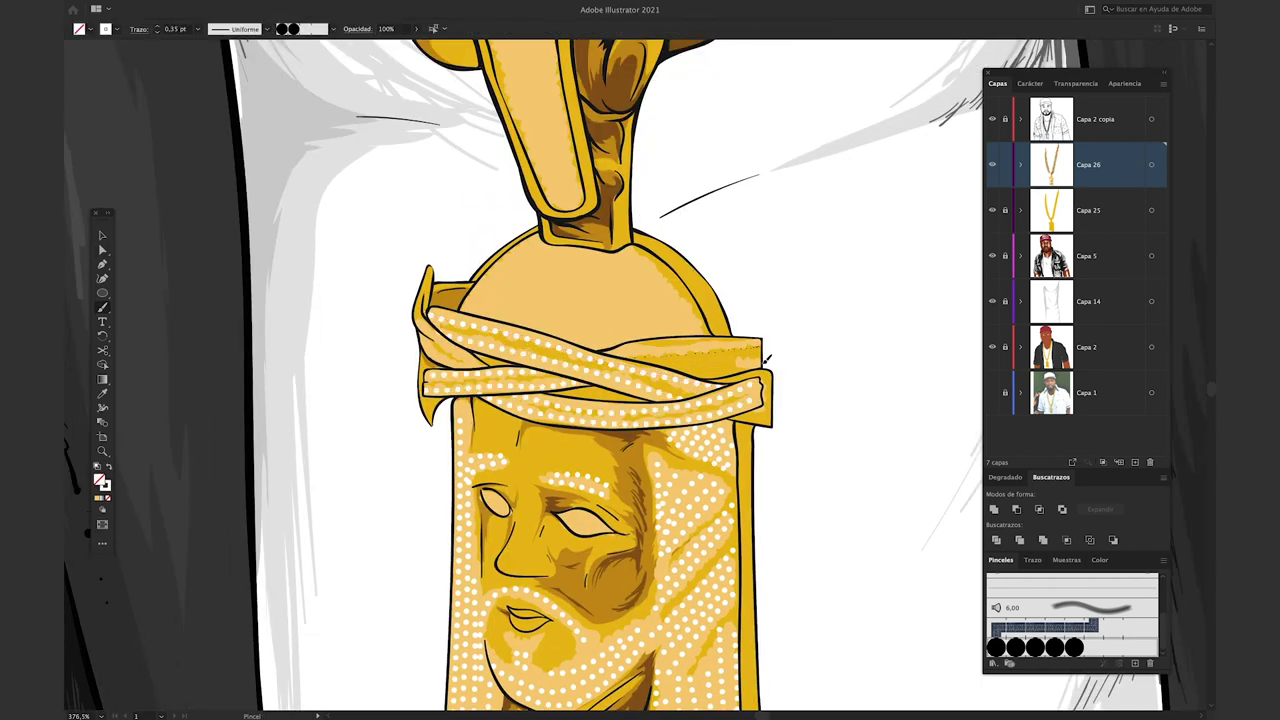
left_click_drag(484, 312, 546, 249)
left_click_drag(634, 250, 706, 331)
left_click_drag(684, 332, 618, 257)
- Adjust the colour of the pendant's pale gold highlight, entering 58 for one colour value
key("v")
left_click(556, 325)
left_click(437, 29)
double_click(914, 418)
key("Tab")
double_click(918, 418)
type("58")
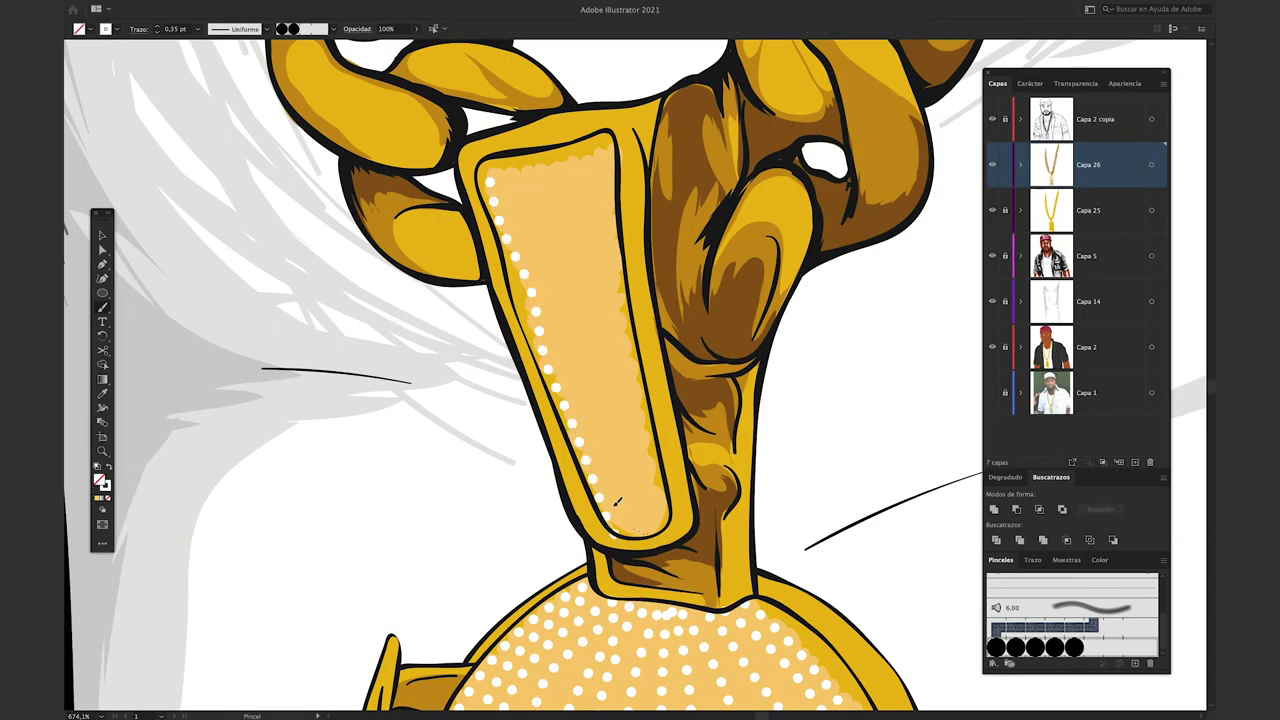
- Cover the front plate of the pendant's bail with white dotted rows, following its slanted sides
mouse_move(503, 181)
left_mouse_down()
mouse_move(621, 510)
mouse_move(628, 500)
left_mouse_up()
mouse_move(534, 170)
left_mouse_down()
mouse_move(655, 498)
mouse_move(636, 522)
left_mouse_up()
left_click_drag(580, 157, 652, 510)
key("v")
key("ctrl+0")
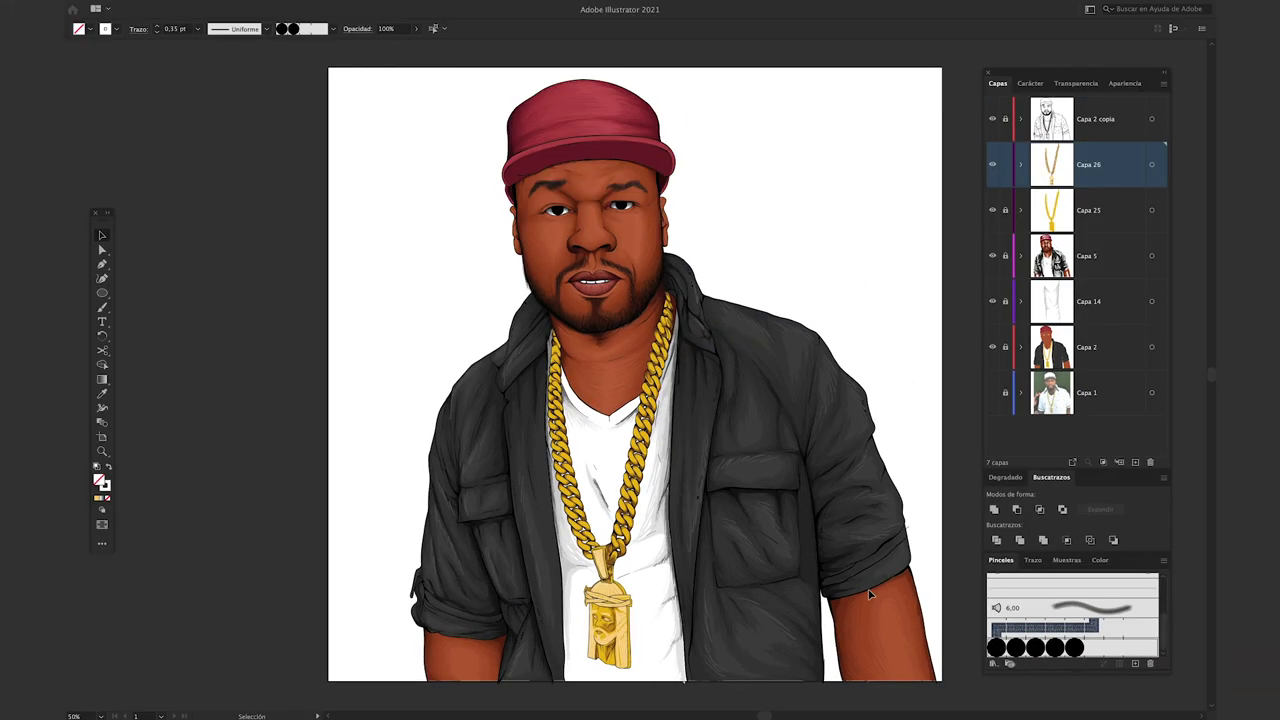
- Sample the chain's gold and change the fill to a lighter gold, #FFD05A, for drawing with the Pencil tool
key("z")
left_click_drag(602, 491, 648, 571)
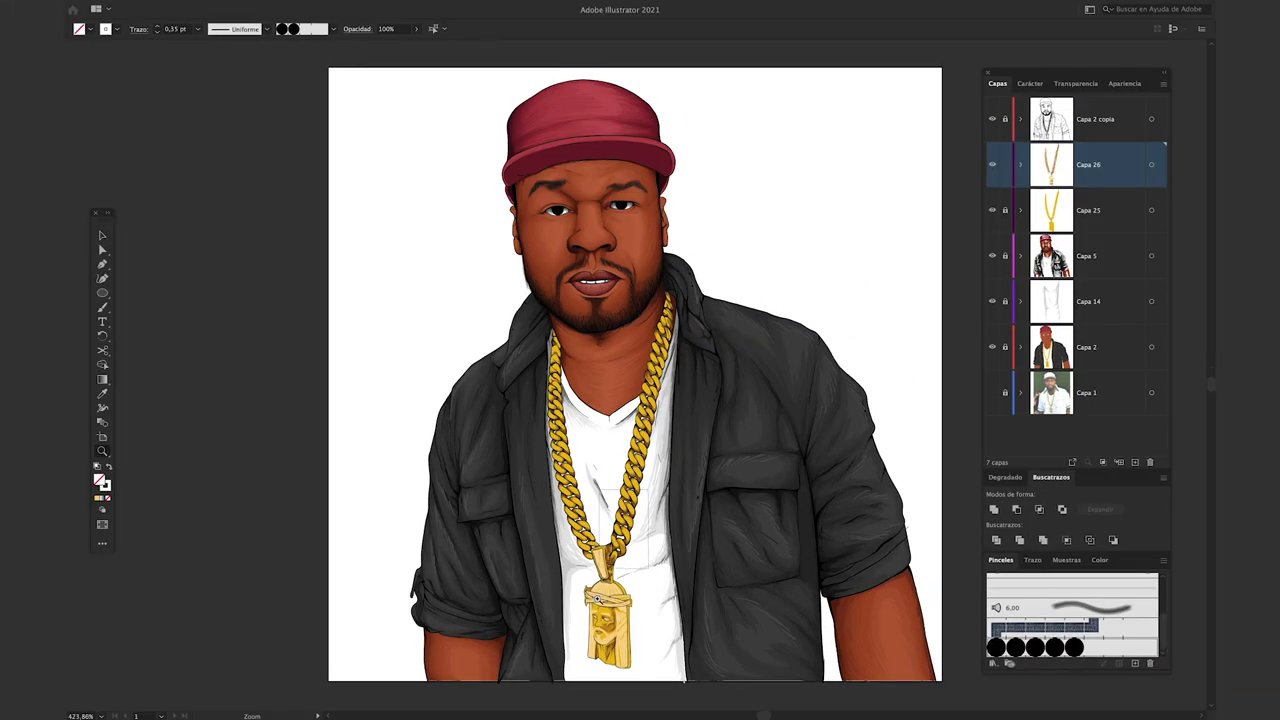
key("i")
left_click(621, 472)
key("n")
double_click(101, 481)
left_click_drag(393, 259, 357, 246)
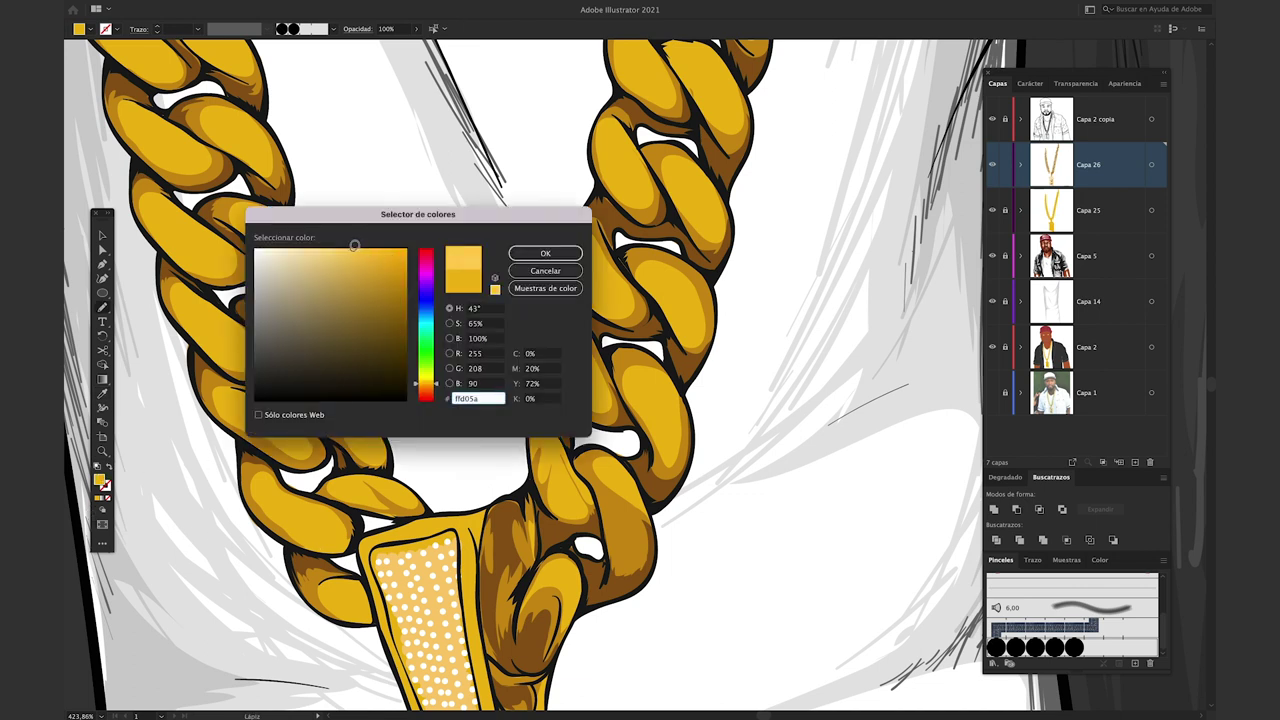
left_click(545, 253)
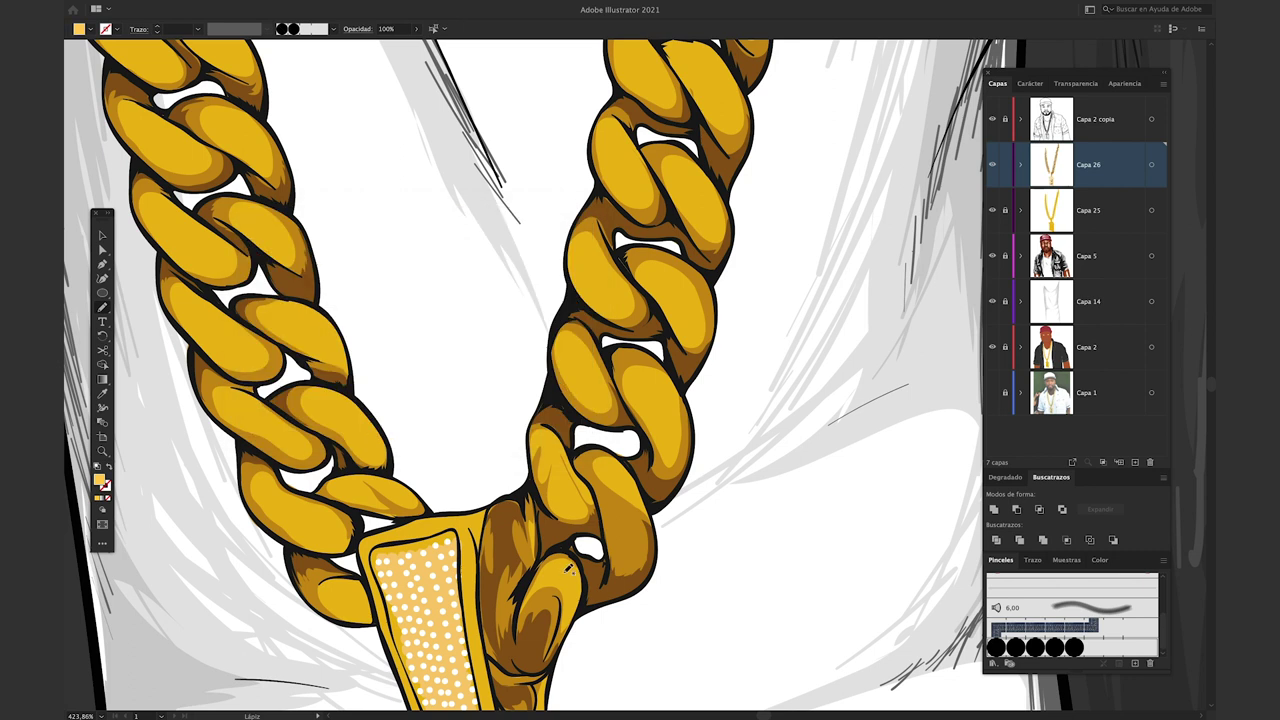
- Draw light gold highlight shapes on the chain links, working from the bail up the right strand
left_click_drag(569, 568, 565, 506)
left_click_drag(566, 506, 568, 508)
left_click_drag(549, 383, 550, 386)
left_click_drag(640, 315, 642, 316)
left_click_drag(588, 180, 589, 182)
left_click_drag(660, 190, 661, 192)
left_click_drag(650, 130, 584, 380)
left_click_drag(564, 200, 565, 202)
left_click_drag(585, 110, 584, 93)
left_click_drag(655, 141, 657, 143)
left_click_drag(611, 344, 613, 346)
left_click_drag(547, 301, 549, 303)
left_click_drag(610, 200, 535, 505)
left_click_drag(524, 312, 526, 314)
mouse_move(579, 104)
left_mouse_down()
mouse_move(610, 156)
mouse_move(580, 105)
left_mouse_up()
left_click_drag(643, 134, 592, 424)
left_click_drag(597, 298, 599, 300)
left_click_drag(536, 275, 538, 277)
left_click_drag(620, 200, 622, 202)
left_click_drag(555, 175, 557, 177)
left_click_drag(684, 246, 604, 606)
left_click_drag(580, 394, 582, 396)
left_click_drag(512, 374, 514, 376)
left_click_drag(528, 270, 530, 272)
left_click_drag(588, 300, 590, 302)
left_click_drag(608, 214, 632, 272)
left_click_drag(636, 130, 520, 553)
left_click_drag(485, 444, 487, 446)
left_click_drag(542, 452, 544, 454)
left_click_drag(572, 374, 574, 376)
left_click_drag(496, 332, 498, 334)
left_click_drag(588, 292, 590, 294)
left_click_drag(540, 160, 542, 162)
left_click_drag(621, 155, 601, 393)
left_click_drag(592, 170, 597, 172)
- Review the chain as a whole and recolour its new link highlights to a paler gold
key("super+0")
key("super+plus")
key("v")
left_click(642, 430)
left_click(438, 29)
left_click(677, 537)
double_click(919, 418)
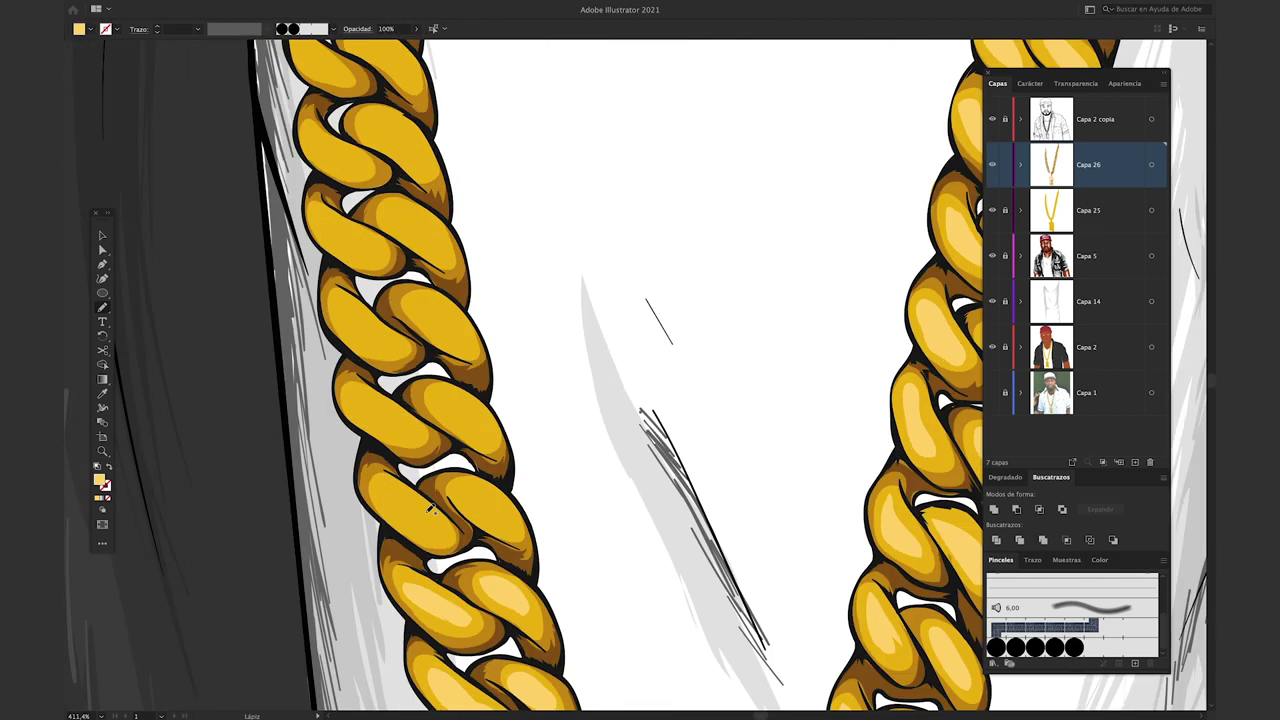
- Draw pale gold highlight shapes on the links of the chain's left strand, working upward
left_click_drag(428, 513, 430, 516)
left_click_drag(508, 518, 507, 520)
left_click_drag(480, 434, 478, 431)
left_click_drag(402, 430, 404, 432)
left_click_drag(474, 338, 476, 340)
left_click_drag(384, 346, 386, 349)
left_click_drag(426, 246, 428, 248)
left_click_drag(364, 254, 366, 256)
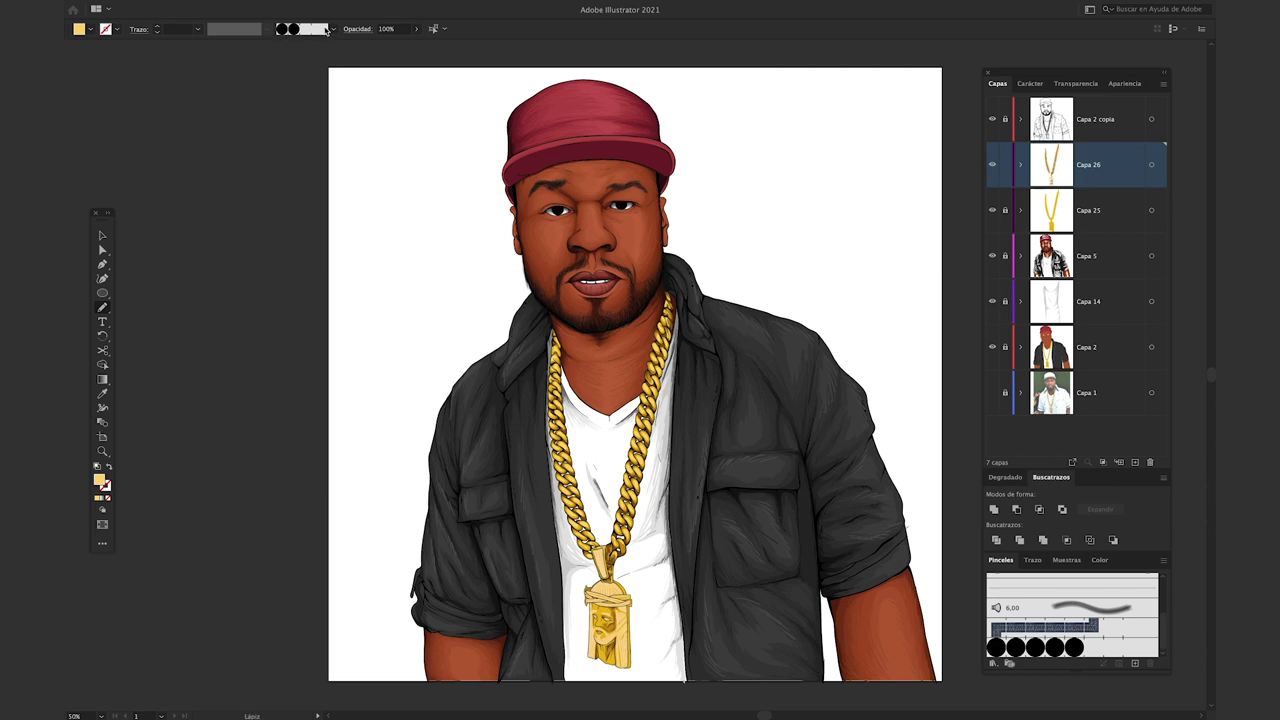
- Set up the Paintbrush with the small round calligraphic brush, a white stroke and no fill
left_click(332, 29)
left_click_drag(333, 97, 335, 45)
left_click(268, 85)
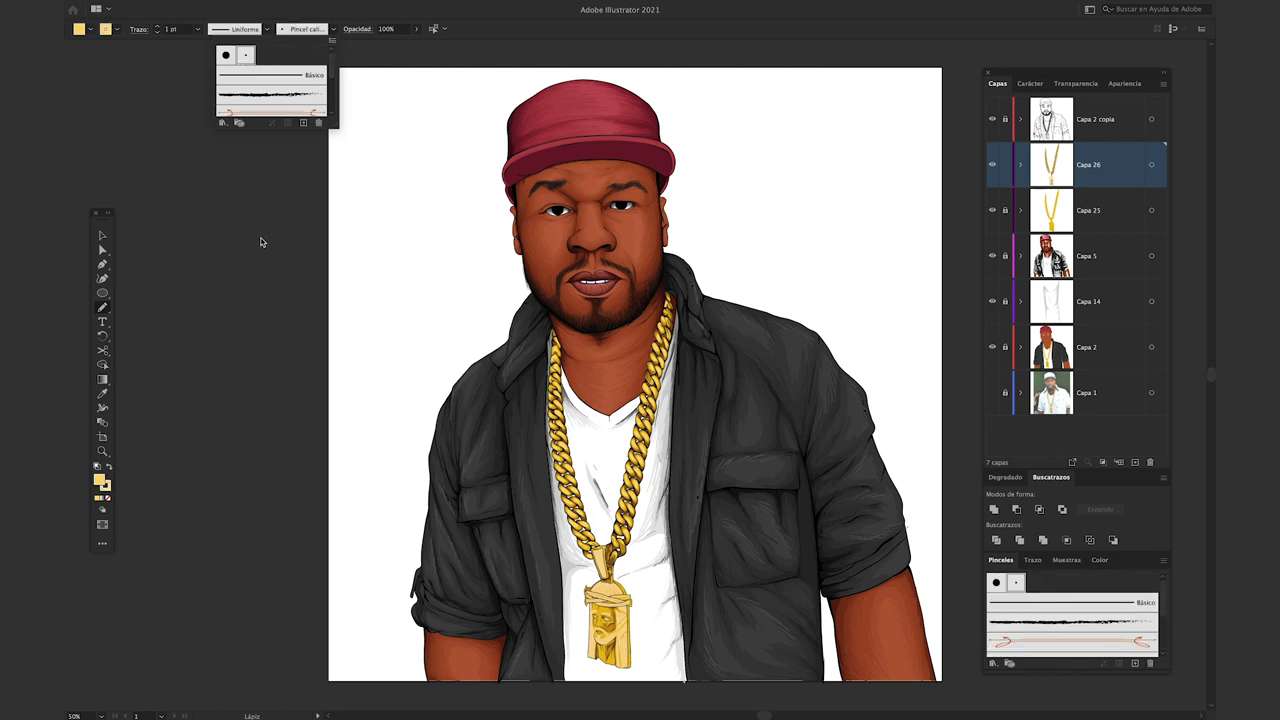
left_click(166, 129)
left_click(116, 31)
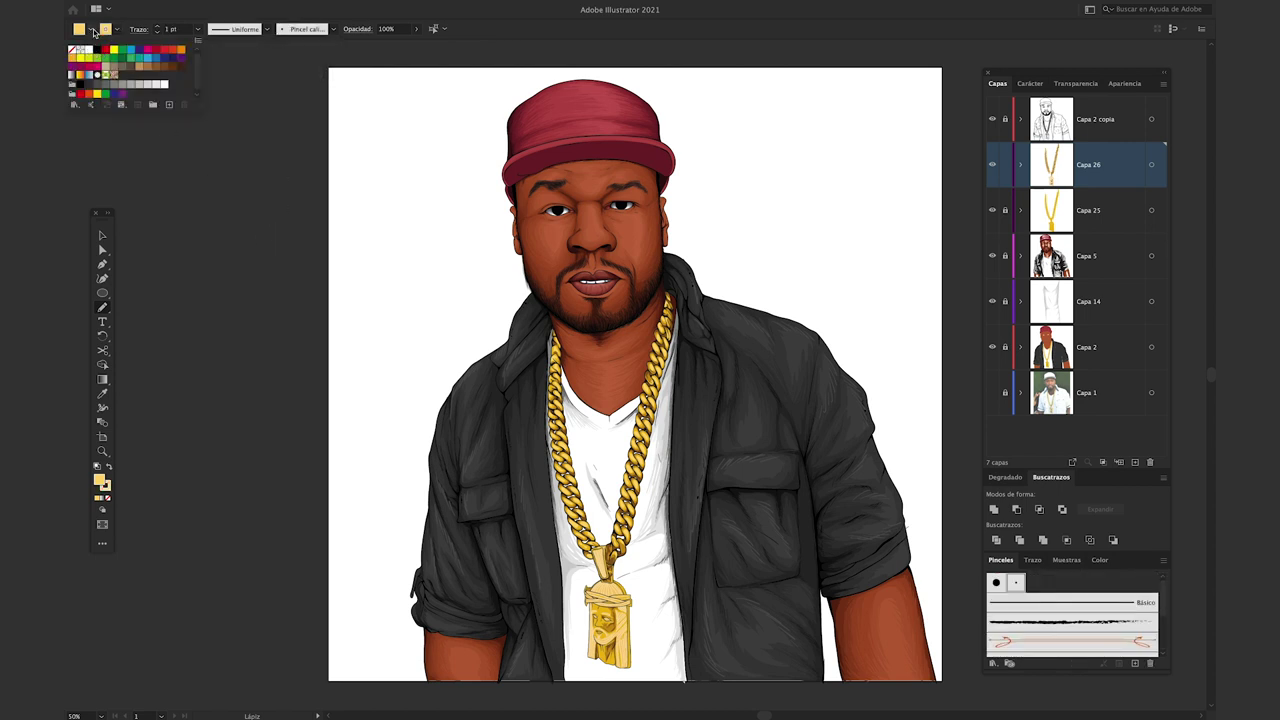
left_click(87, 30)
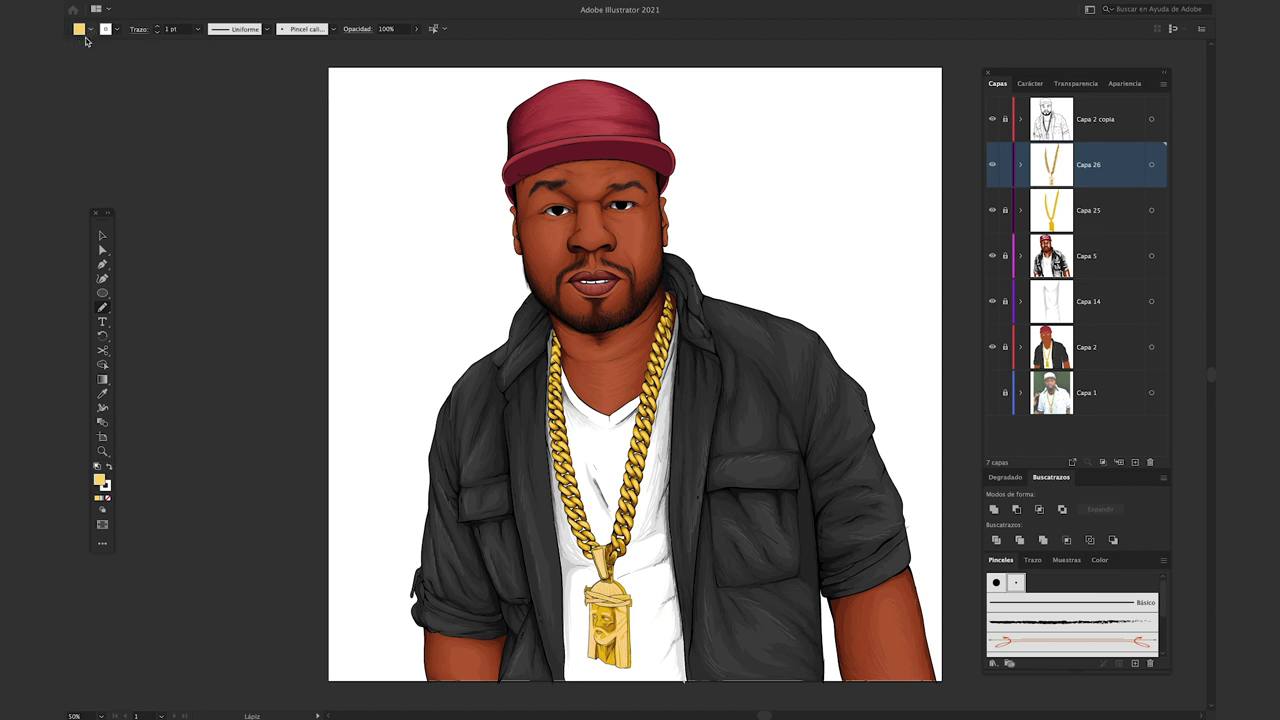
left_click(80, 29)
left_click(74, 50)
key("Tab")
key("b")
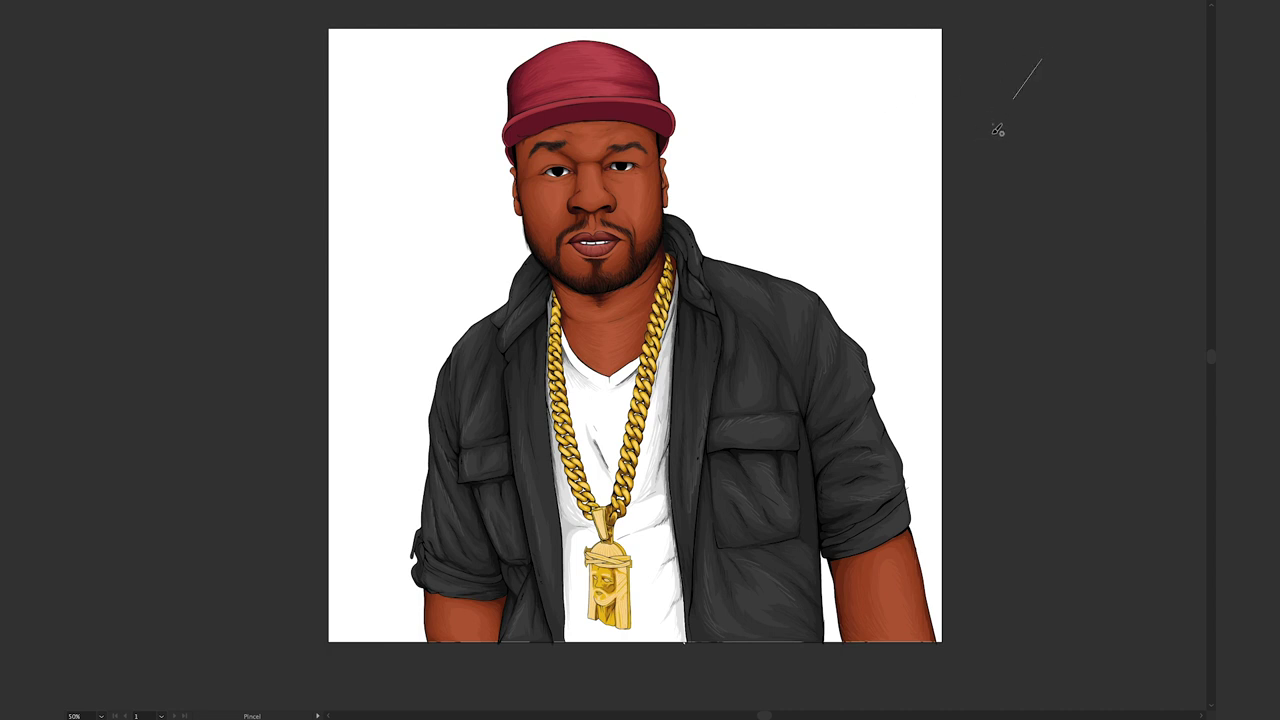
key("ctrl+z")
left_click(942, 217, "ctrl")
key("ctrl+z")
key("ctrl+z")
left_click_drag(212, 68, 307, 155)
left_click_drag(295, 122, 309, 155)
key("ctrl+z")
left_click_drag(164, 375, 272, 374)
left_click_drag(244, 360, 245, 384)
key("v")
left_click(296, 144)
key("Delete")
left_click_drag(288, 312, 240, 420)
key("Delete")
key("b")
left_click_drag(1080, 42, 993, 155)
left_click_drag(1002, 118, 1003, 152)
key("ctrl+z")
key("ctrl+z")
- Brush thin white highlight strokes on the links of the chain's right strand, working upward from the pendant end
mouse_move(593, 450)
left_mouse_down()
mouse_move(673, 537)
mouse_move(555, 414)
mouse_move(541, 419)
left_mouse_up()
mouse_move(534, 450)
left_mouse_down()
mouse_move(492, 392)
mouse_move(512, 310)
left_mouse_up()
left_click_drag(571, 279, 531, 210)
mouse_move(619, 414)
left_mouse_down()
mouse_move(597, 330)
mouse_move(583, 333)
left_mouse_up()
left_click_drag(639, 303, 596, 238)
left_click_drag(594, 177, 555, 101)
mouse_move(612, 137)
left_mouse_down()
mouse_move(668, 205)
mouse_move(620, 602)
left_mouse_up()
key("space")
left_click_drag(565, 476, 531, 413)
mouse_move(631, 506)
left_mouse_down()
mouse_move(604, 443)
mouse_move(570, 432)
left_mouse_up()
left_click_drag(581, 386, 550, 306)
left_click_drag(651, 420, 624, 343)
left_click_drag(608, 292, 565, 228)
left_click_drag(676, 310, 638, 249)
left_click_drag(633, 205, 598, 135)
left_click_drag(697, 237, 650, 160)
left_click_drag(645, 97, 612, 36)
key("space")
mouse_move(715, 133)
left_mouse_down()
mouse_move(673, 49)
mouse_move(626, 343)
mouse_move(633, 246)
left_mouse_up()
left_click_drag(617, 301, 578, 234)
left_click_drag(632, 207, 597, 138)
left_click_drag(701, 239, 660, 160)
left_click_drag(613, 53, 657, 107)
mouse_move(718, 146)
left_mouse_down()
mouse_move(683, 70)
mouse_move(654, 44)
mouse_move(555, 423)
mouse_move(534, 344)
left_mouse_up()
- Continue the white highlight strokes on the right strand's upper links, up to the shirt collar
key("space")
left_click_drag(635, 446, 552, 253)
left_click_drag(650, 350, 622, 281)
mouse_move(661, 279)
left_mouse_down()
mouse_move(650, 208)
mouse_move(633, 192)
left_mouse_up()
left_click_drag(600, 202, 616, 268)
left_click_drag(635, 162, 606, 90)
left_click_drag(688, 190, 660, 126)
mouse_move(708, 128)
left_mouse_down()
mouse_move(684, 48)
mouse_move(632, 31)
mouse_move(525, 464)
left_mouse_up()
key("space")
left_click_drag(551, 520, 512, 466)
mouse_move(523, 372)
left_mouse_down()
mouse_move(569, 436)
mouse_move(629, 463)
left_mouse_up()
left_click_drag(638, 384, 606, 325)
left_click_drag(557, 288, 581, 354)
left_click_drag(601, 284, 575, 215)
left_click_drag(643, 278, 656, 326)
left_click_drag(605, 271, 592, 285)
key("ctrl+z")
left_click_drag(587, 160, 613, 202)
left_click_drag(620, 166, 637, 229)
left_click_drag(613, 119, 622, 135)
left_click_drag(659, 167, 635, 119)
left_click_drag(617, 44, 626, 83)
left_click_drag(643, 70, 654, 98)
key("ctrl+0")
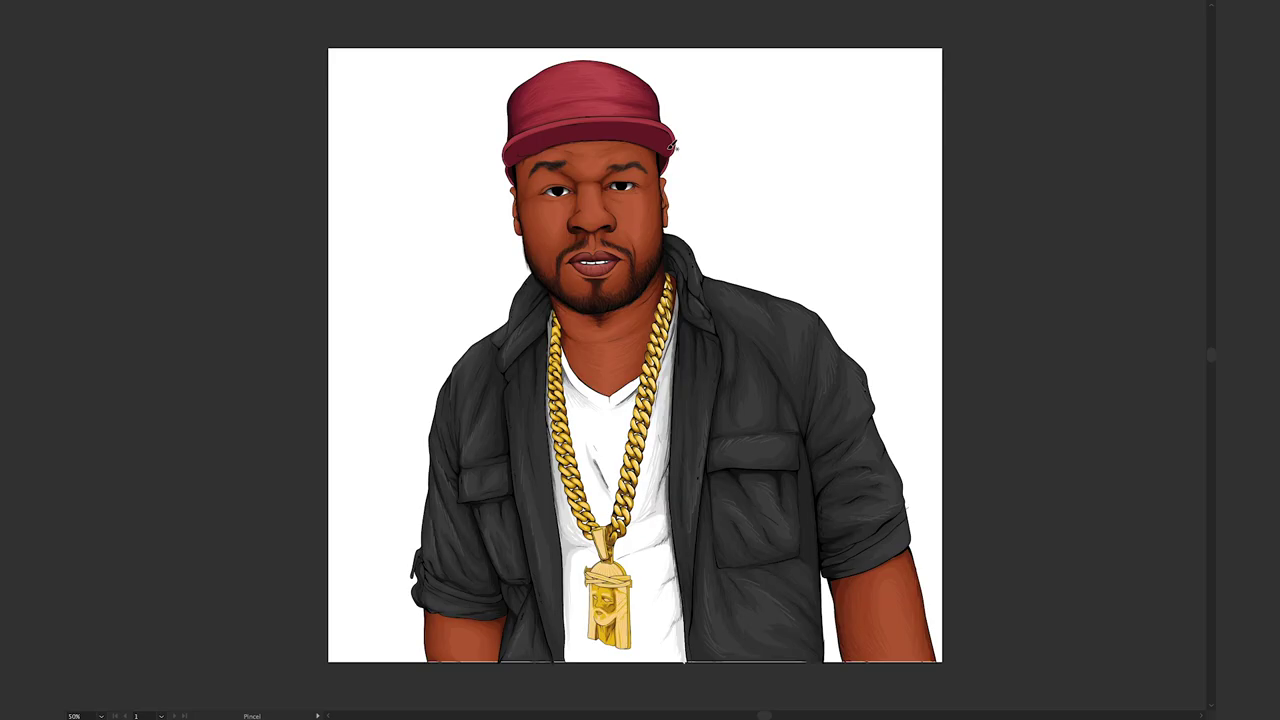
- Add a new layer directly above Capa 26
key("Tab")
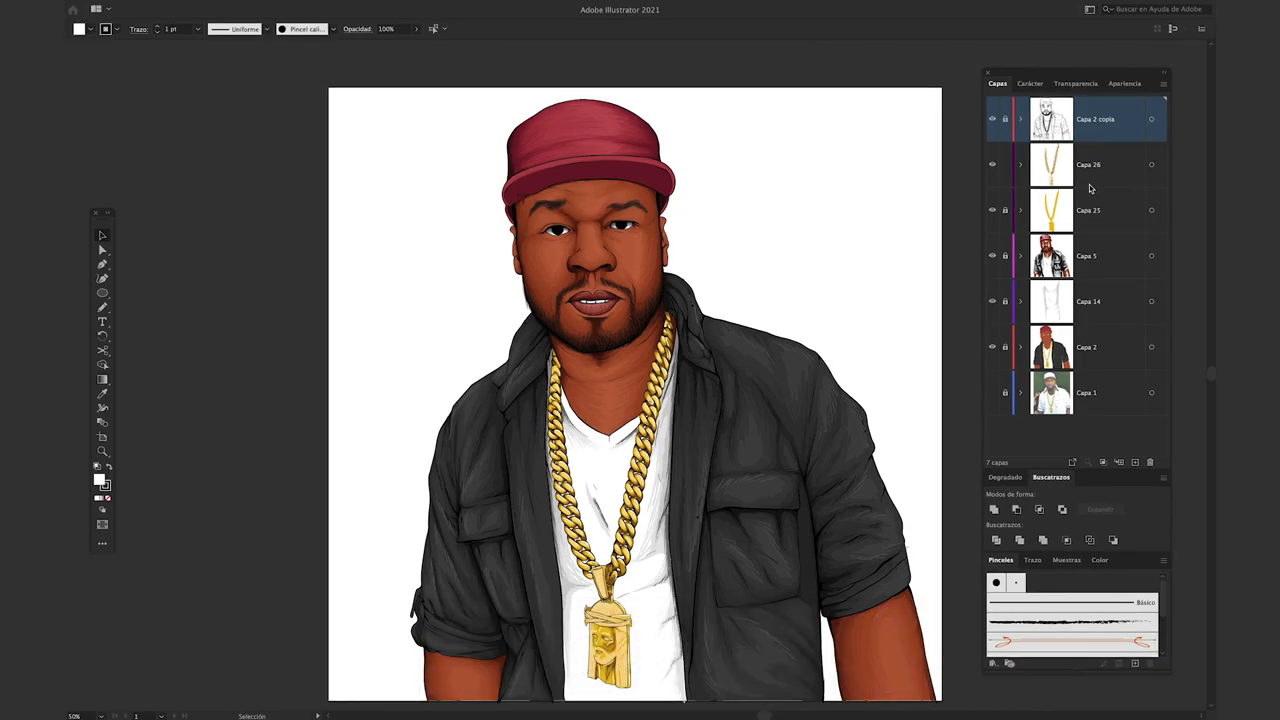
left_click(1078, 155)
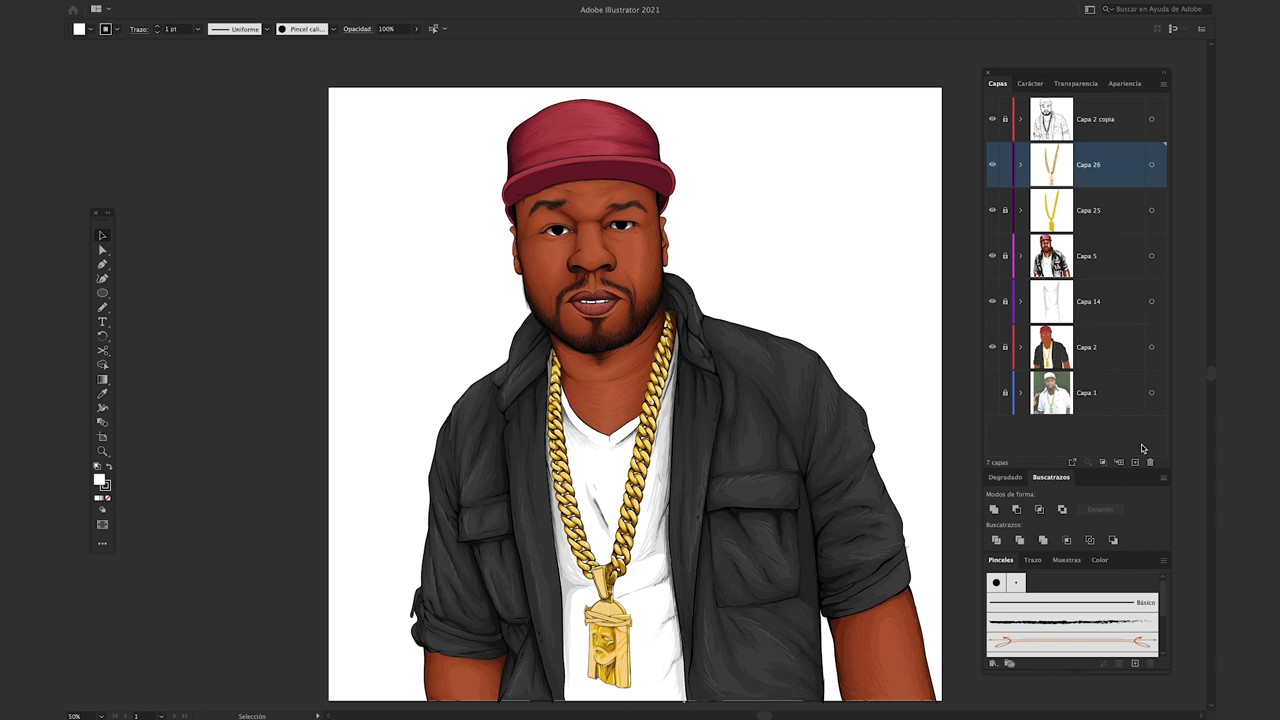
left_click(1135, 462)
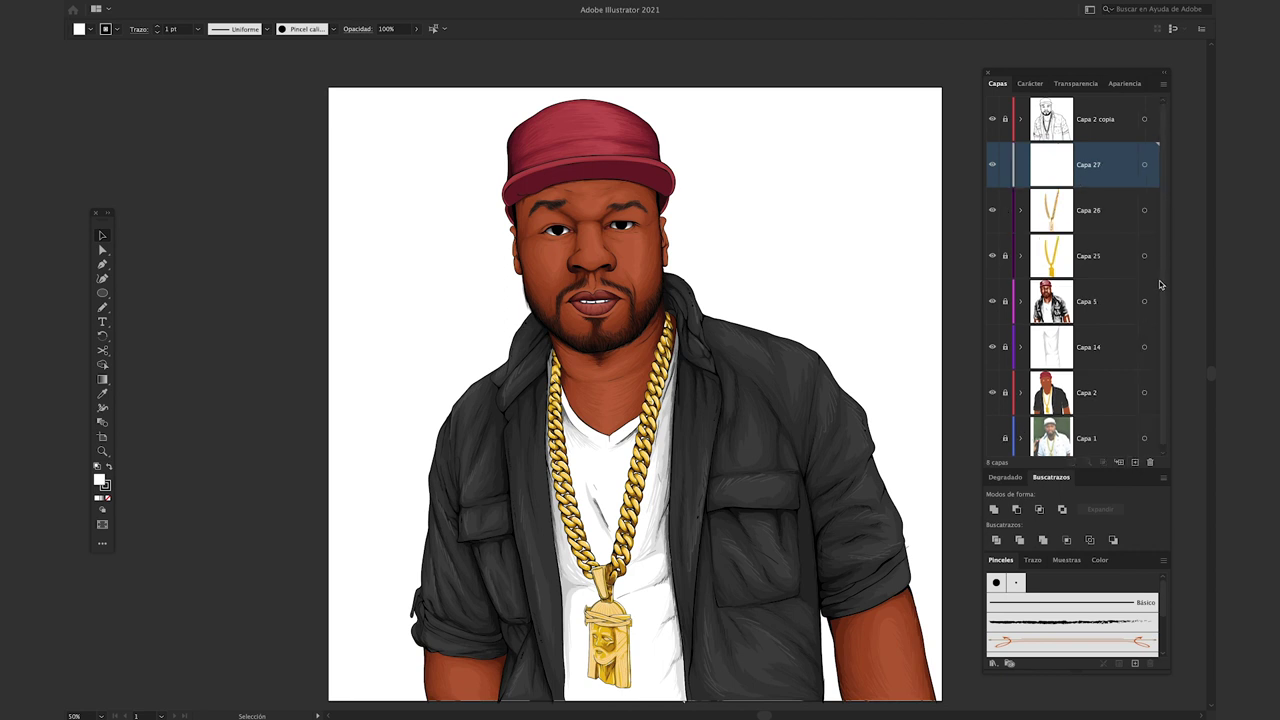
- Show and unlock the reference photo layer Capa 1 and copy its image
left_click_drag(1161, 283, 1162, 298)
left_click(992, 435)
left_click(1006, 435)
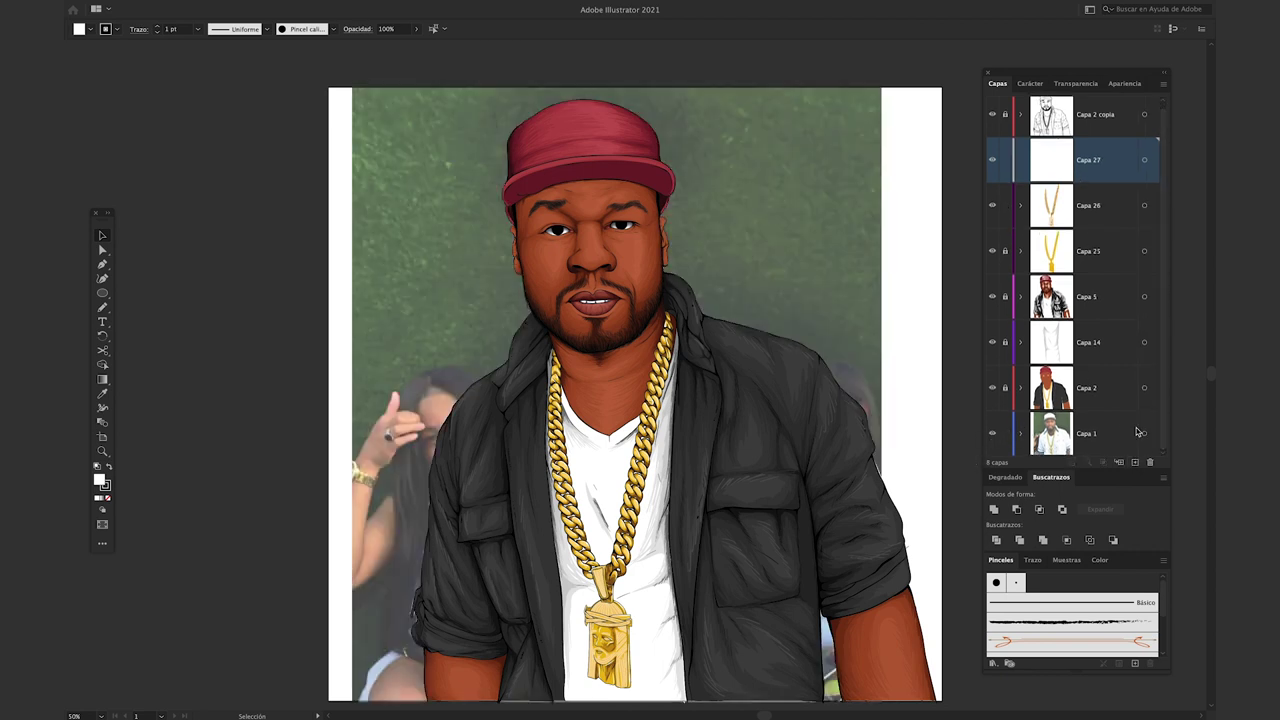
left_click(1144, 434)
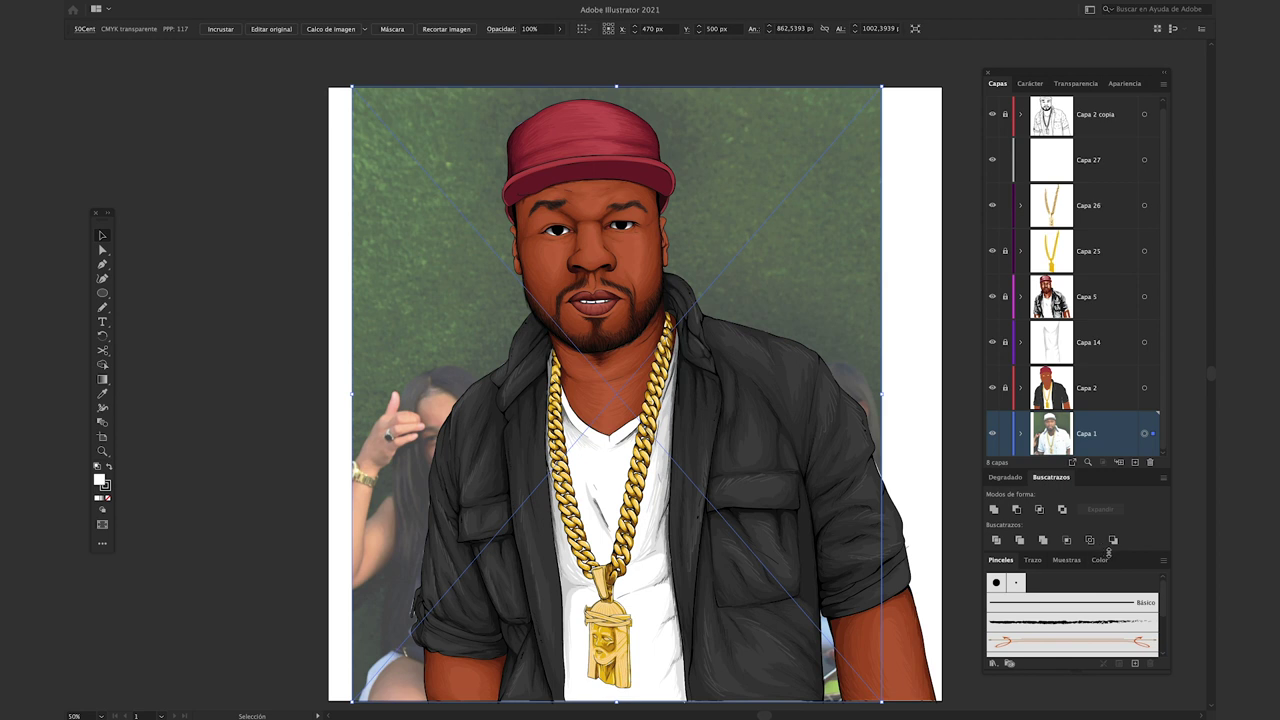
left_click(239, 7)
mouse_move(202, 7)
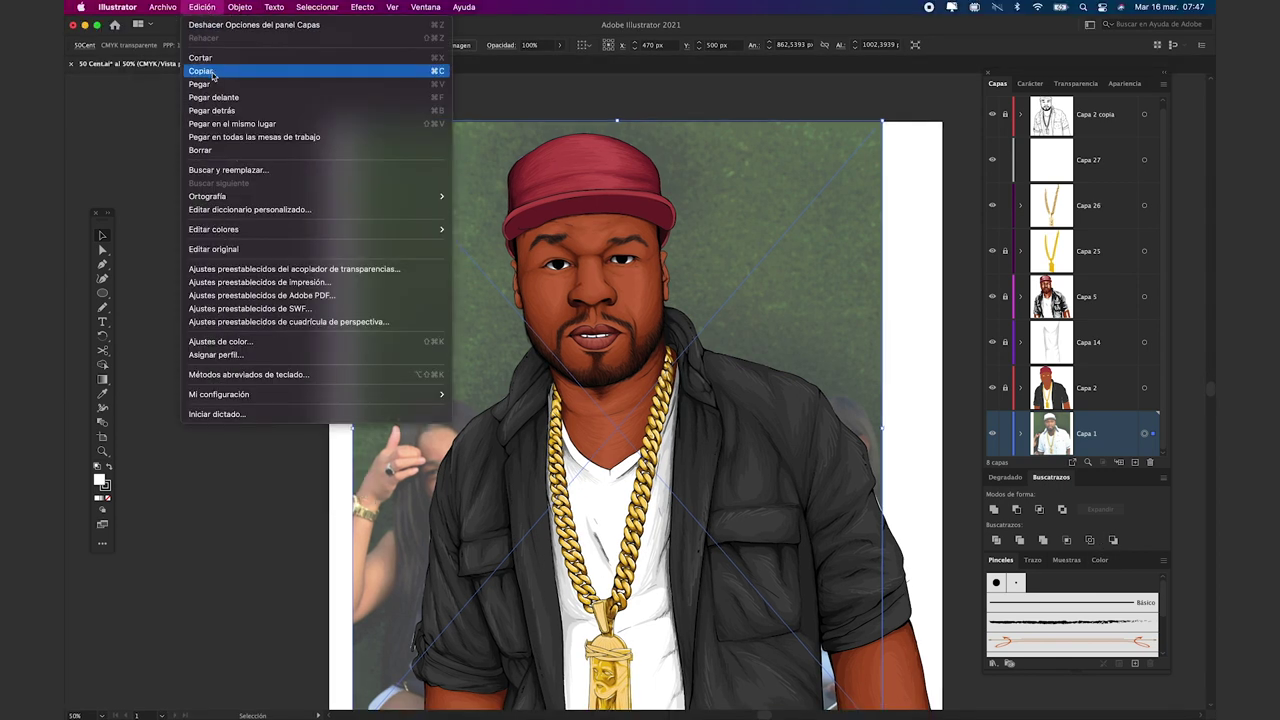
left_click(436, 71)
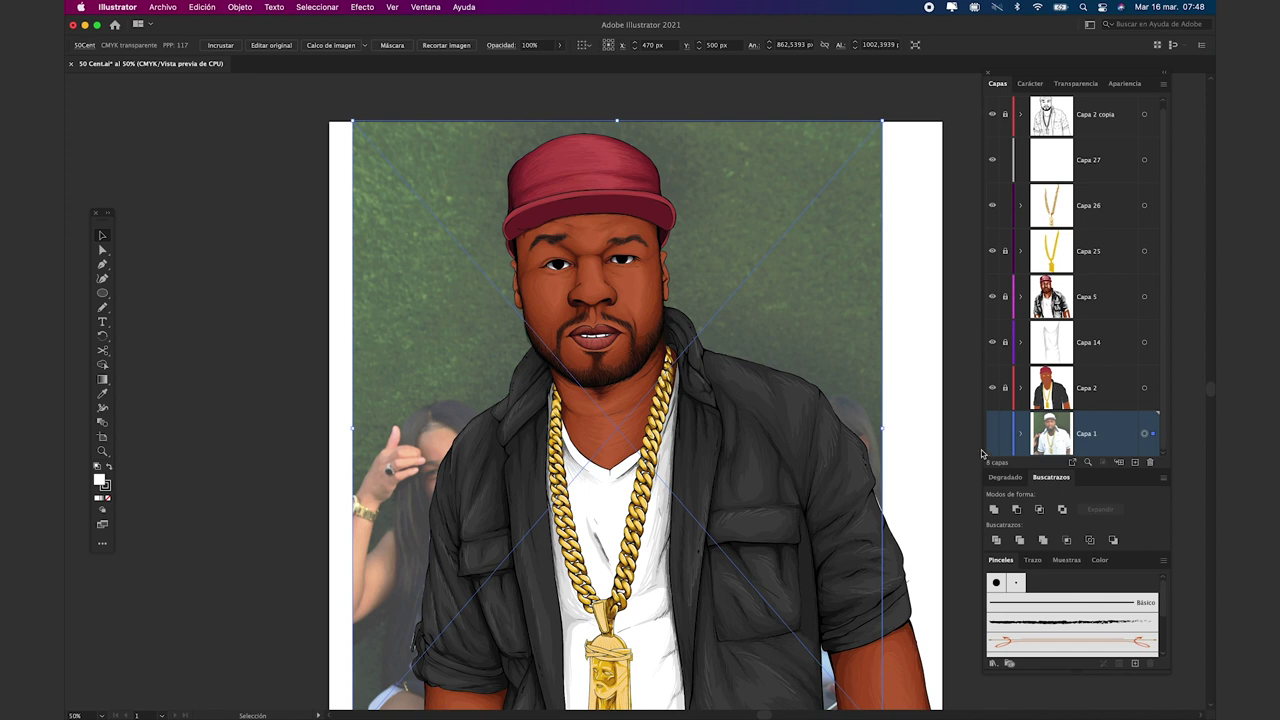
- Hide and lock Capa 1, and paste the copied photo in place on Capa 27
left_click(993, 434)
left_click(1117, 159)
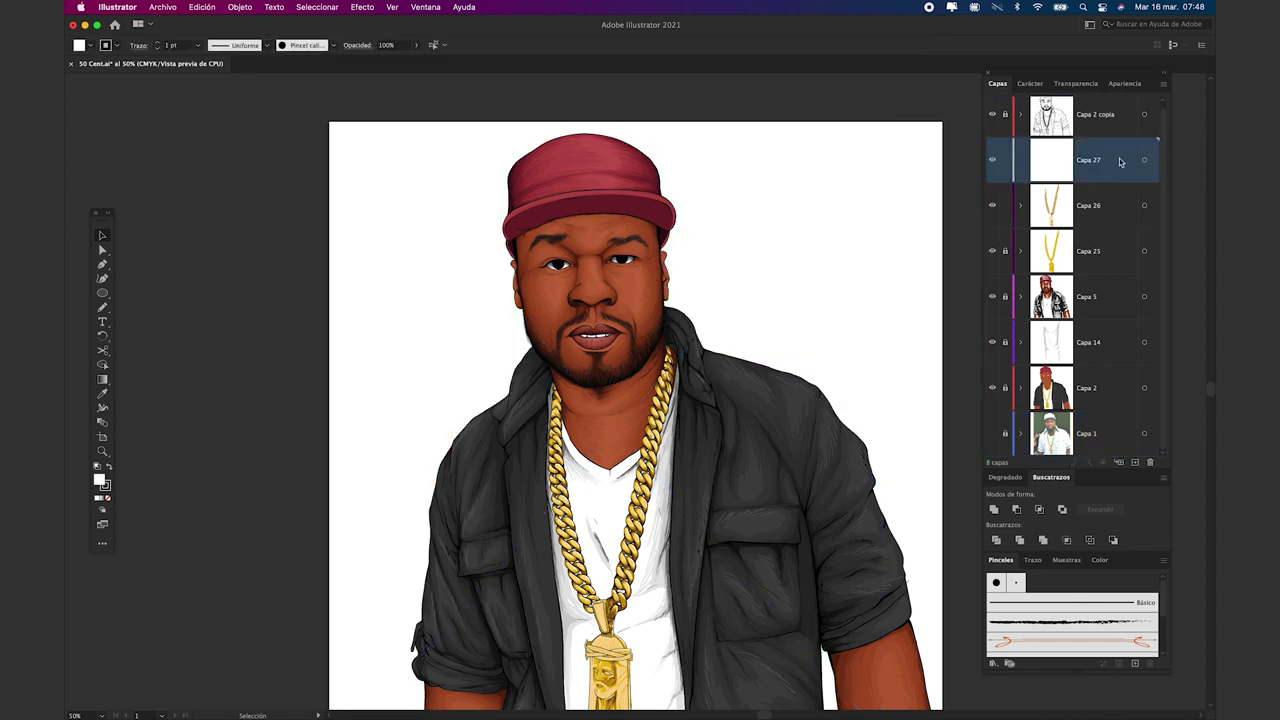
left_click(240, 7)
mouse_move(202, 7)
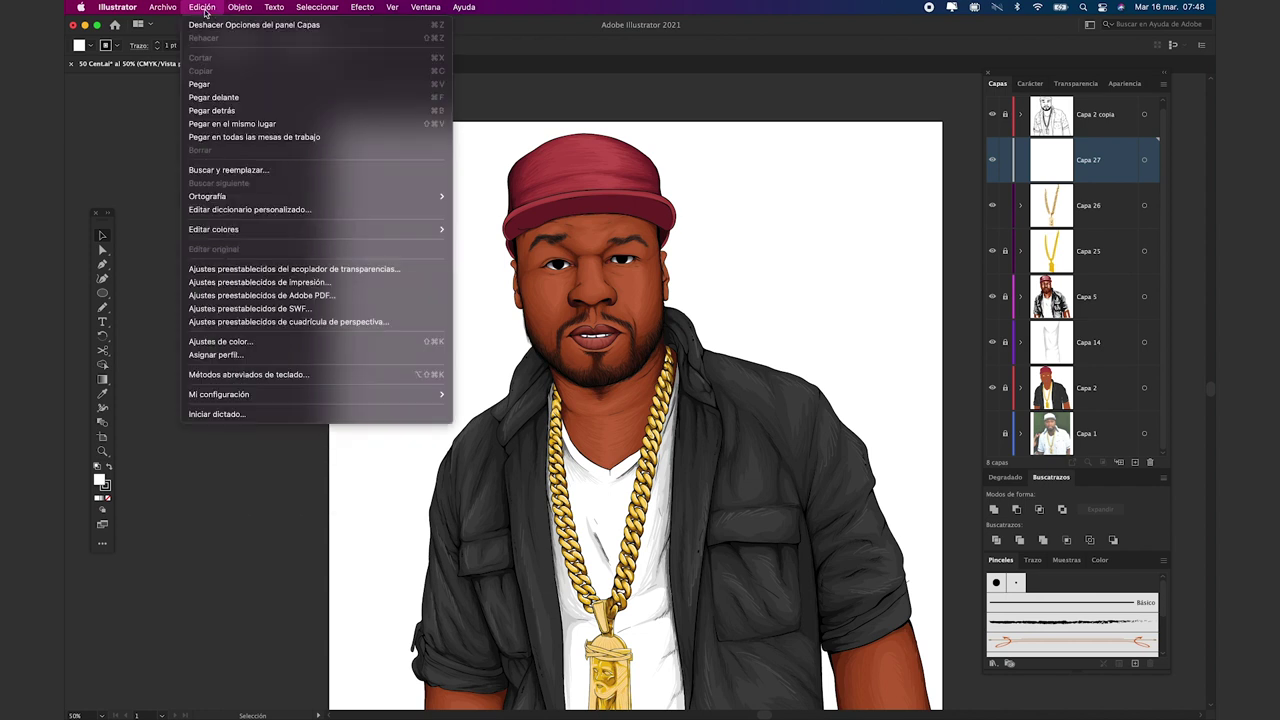
left_click(258, 124)
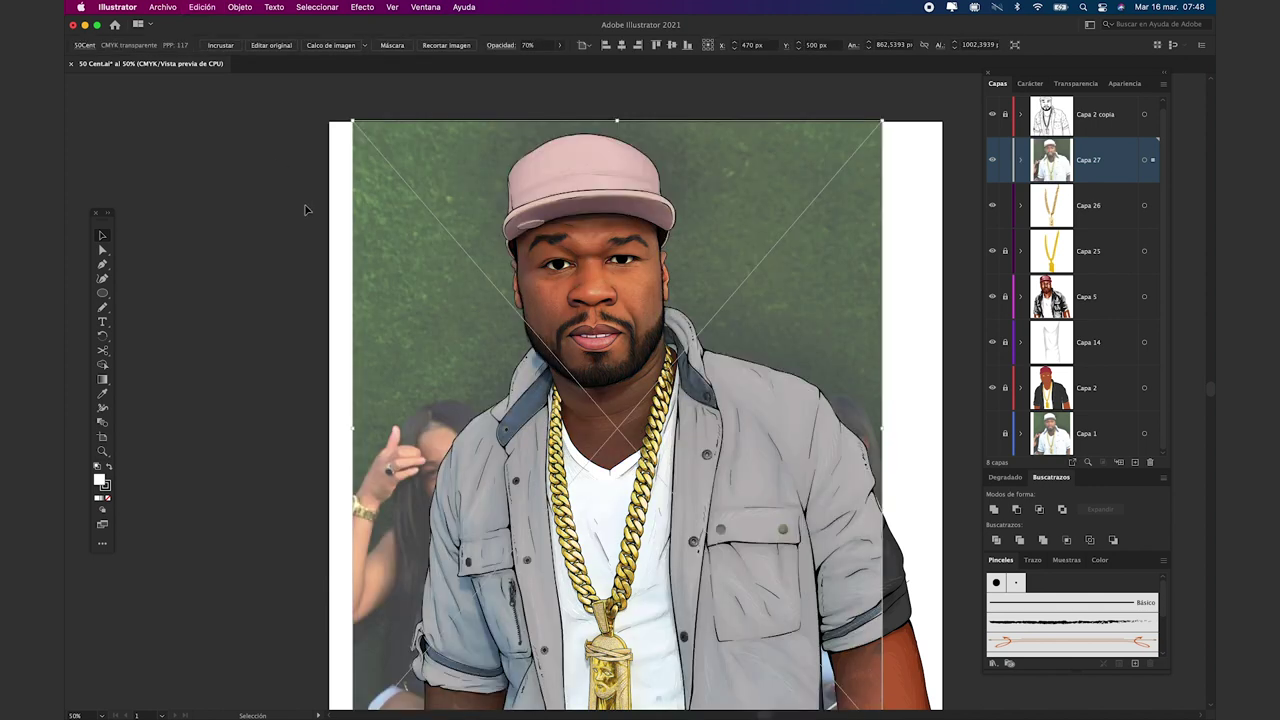
left_click(230, 278)
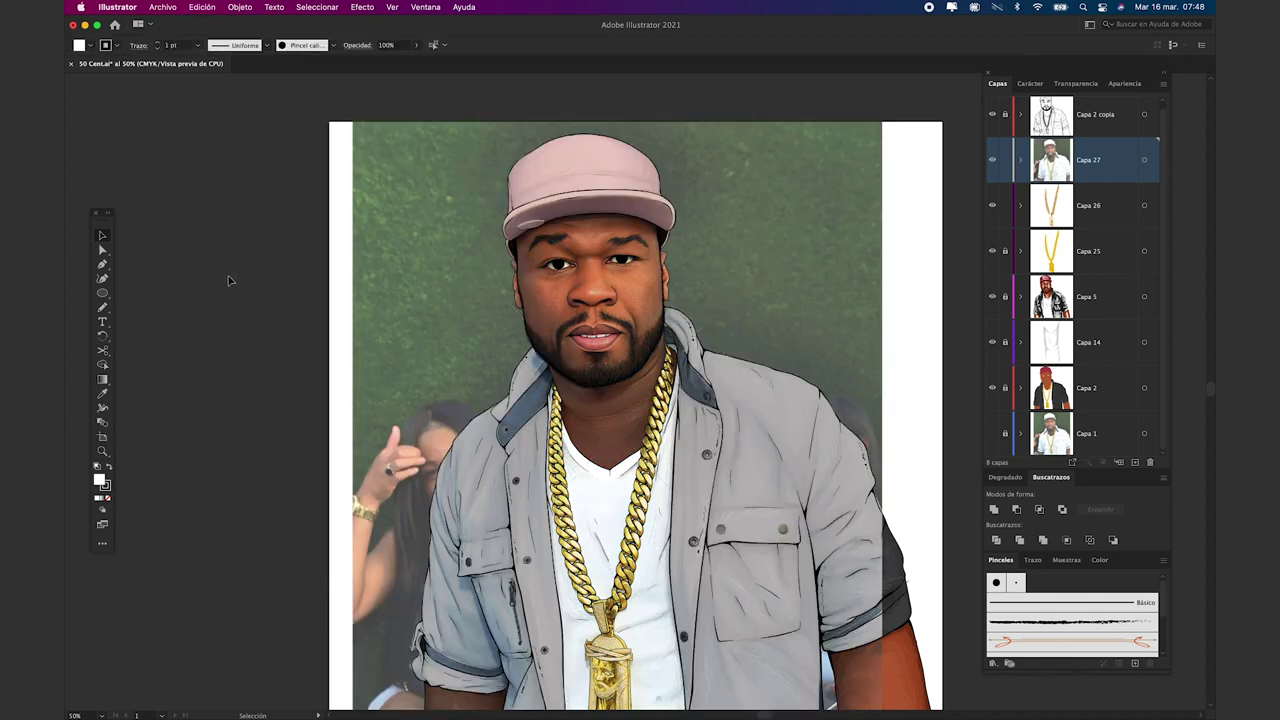
- Copy the solid gold chain shapes from Capa 25, relock that layer and paste them in front on Capa 27
left_click(1005, 252)
left_click(1145, 253)
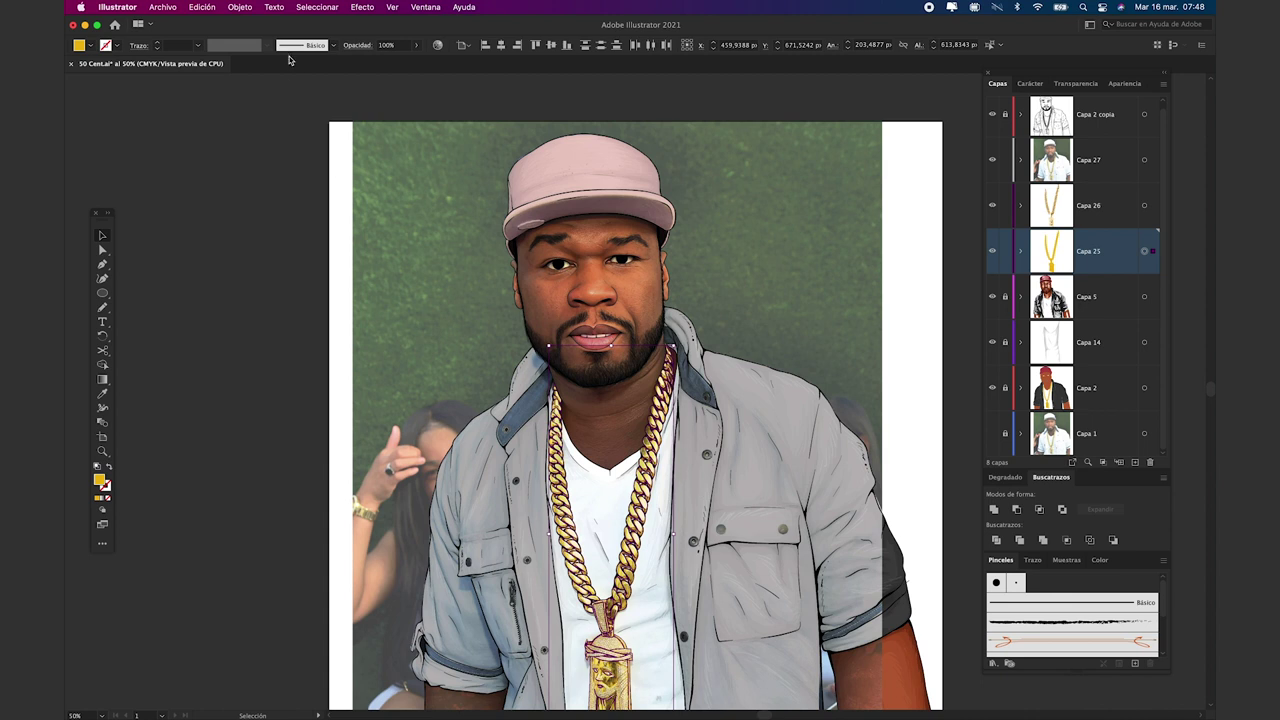
key("a")
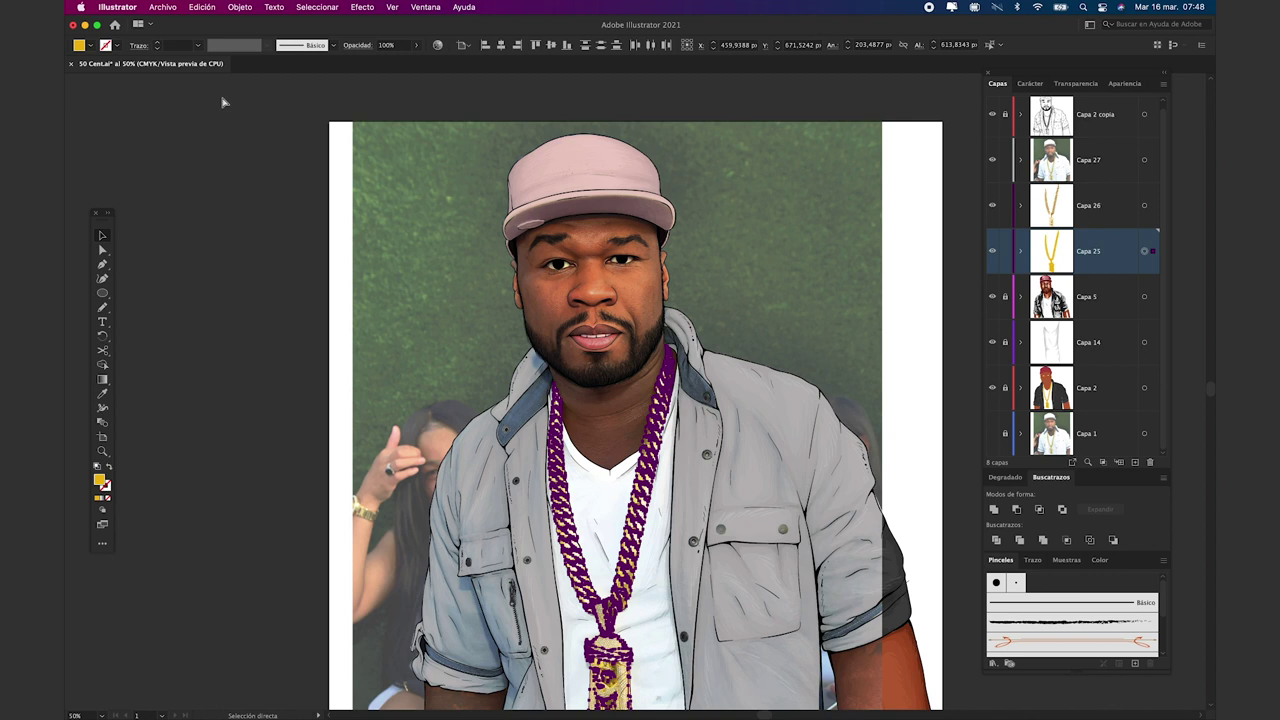
left_click(222, 105)
left_click(993, 252)
left_click(1005, 251)
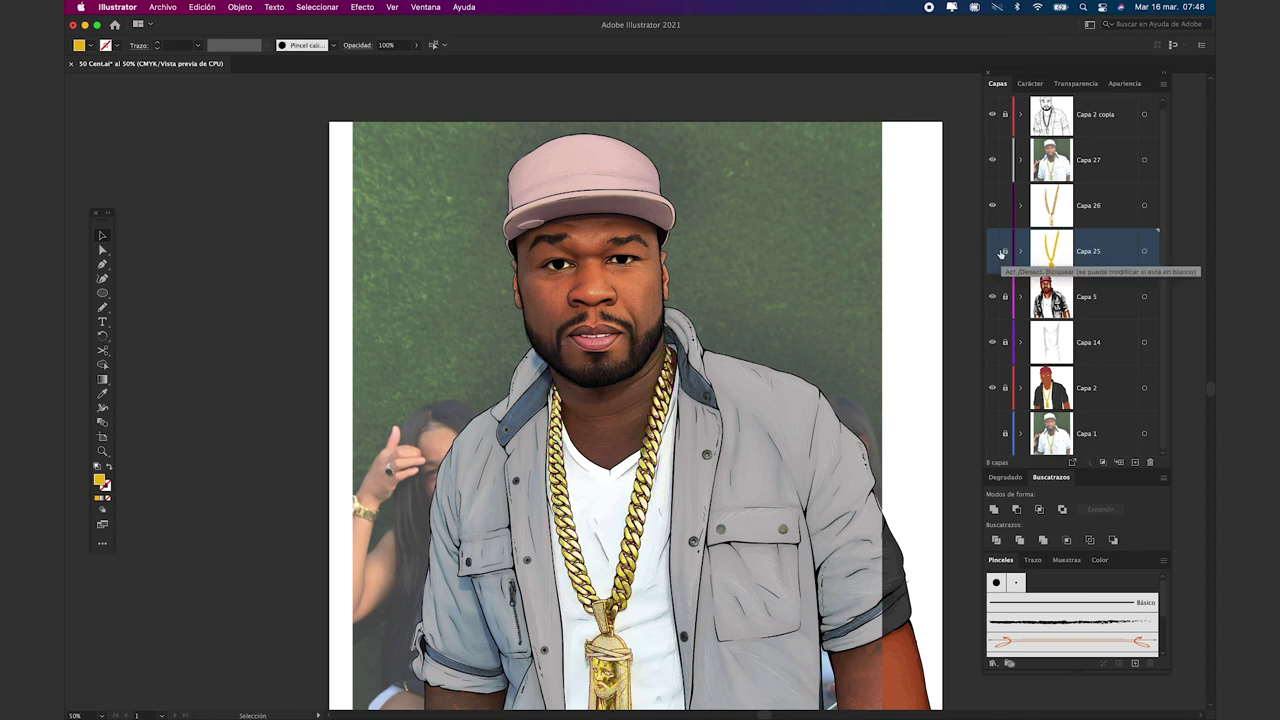
left_click(1068, 162)
key("super+f")
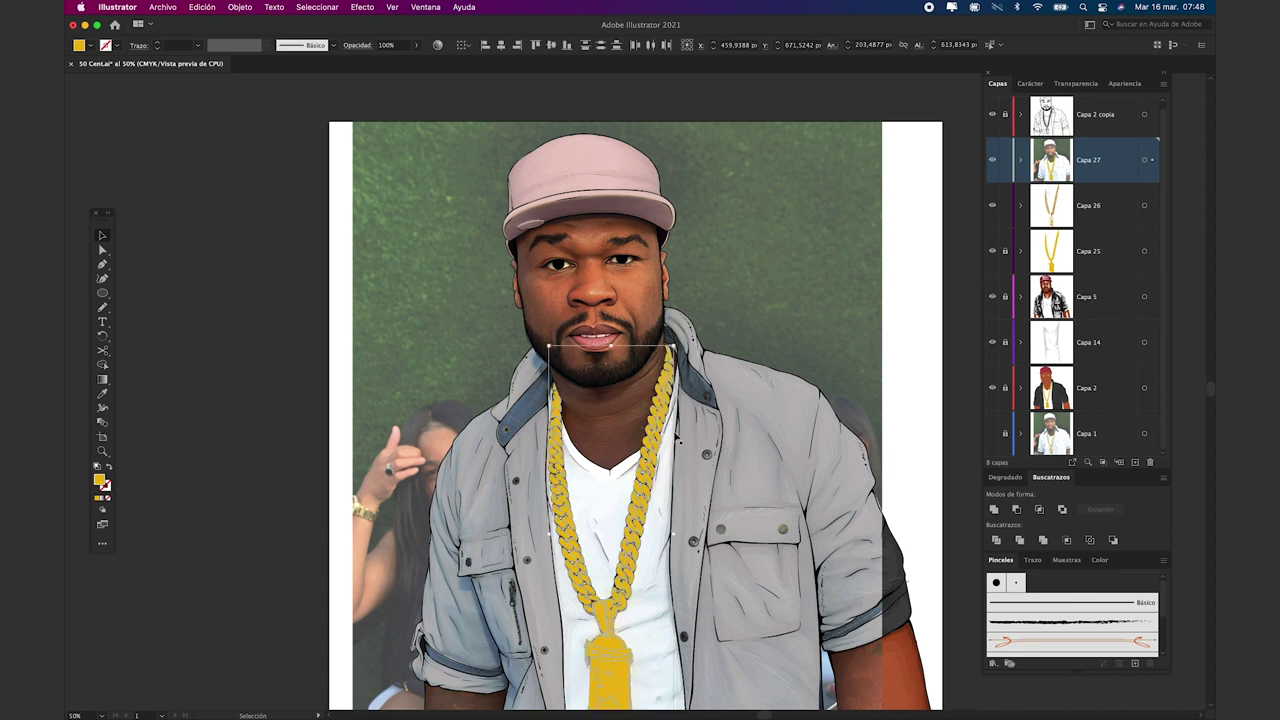
- Combine the pasted gold chain shapes into a single compound path
left_click(993, 510)
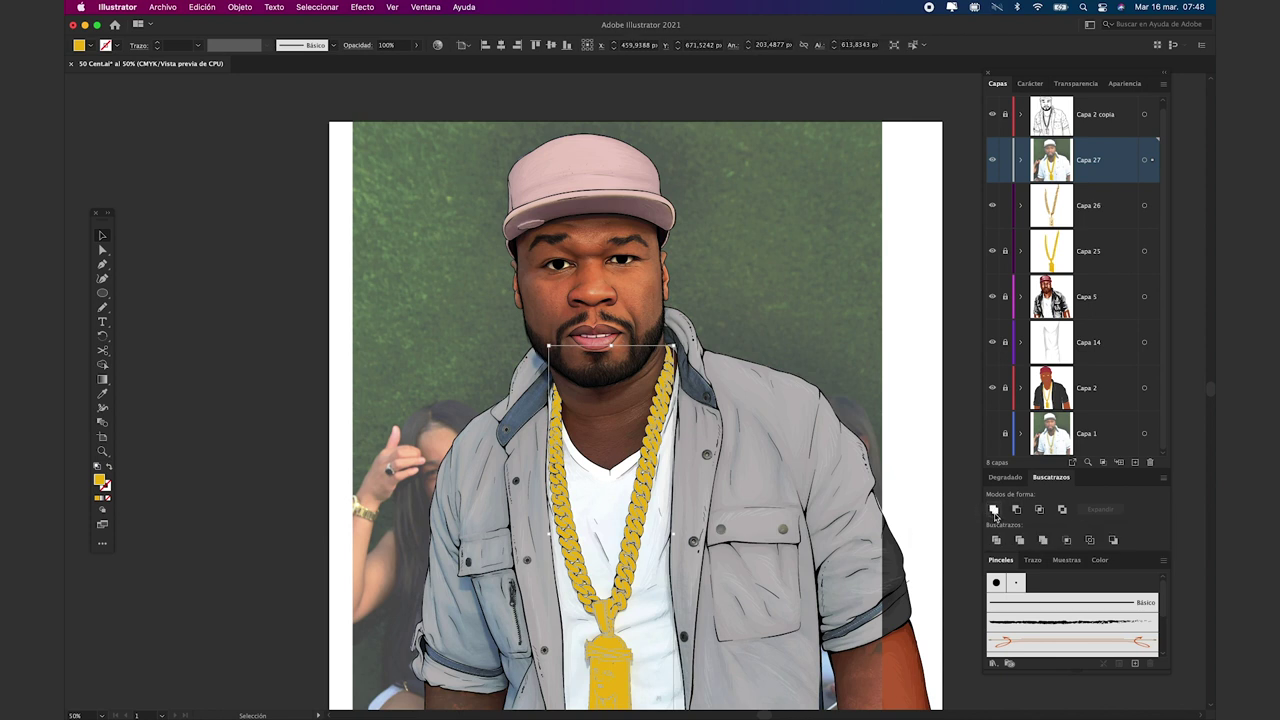
left_click(238, 8)
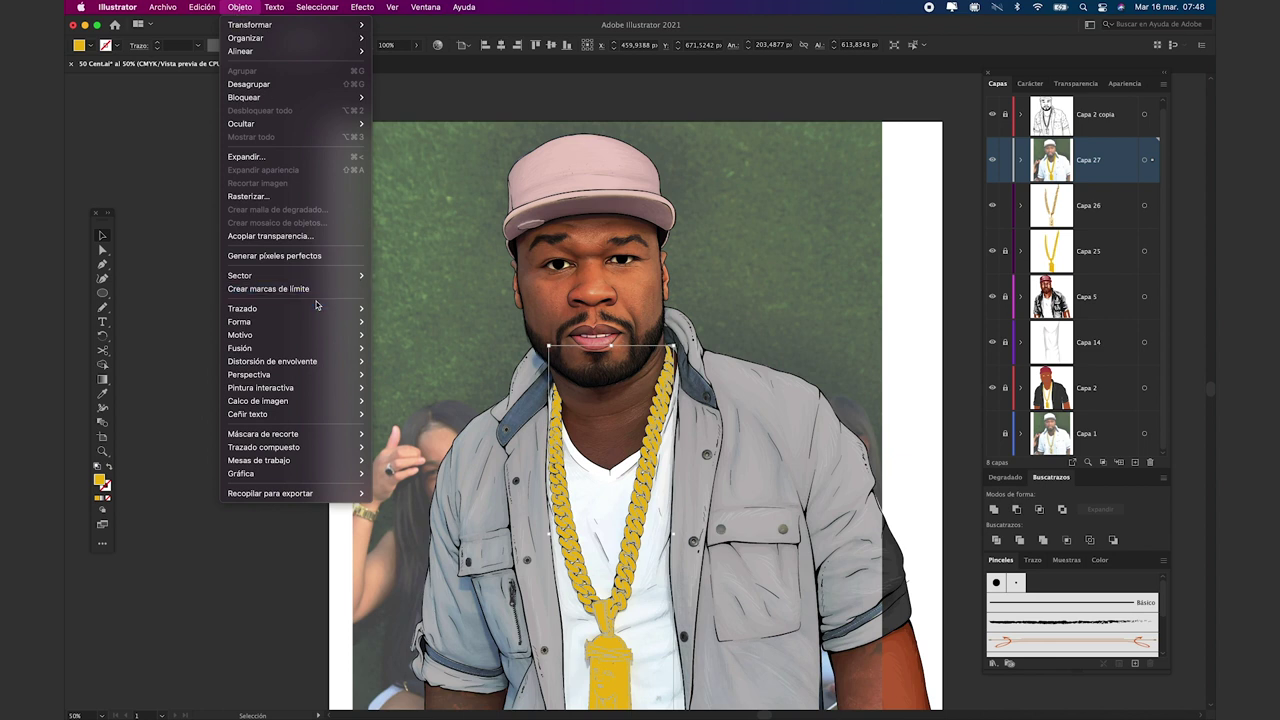
mouse_move(316, 447)
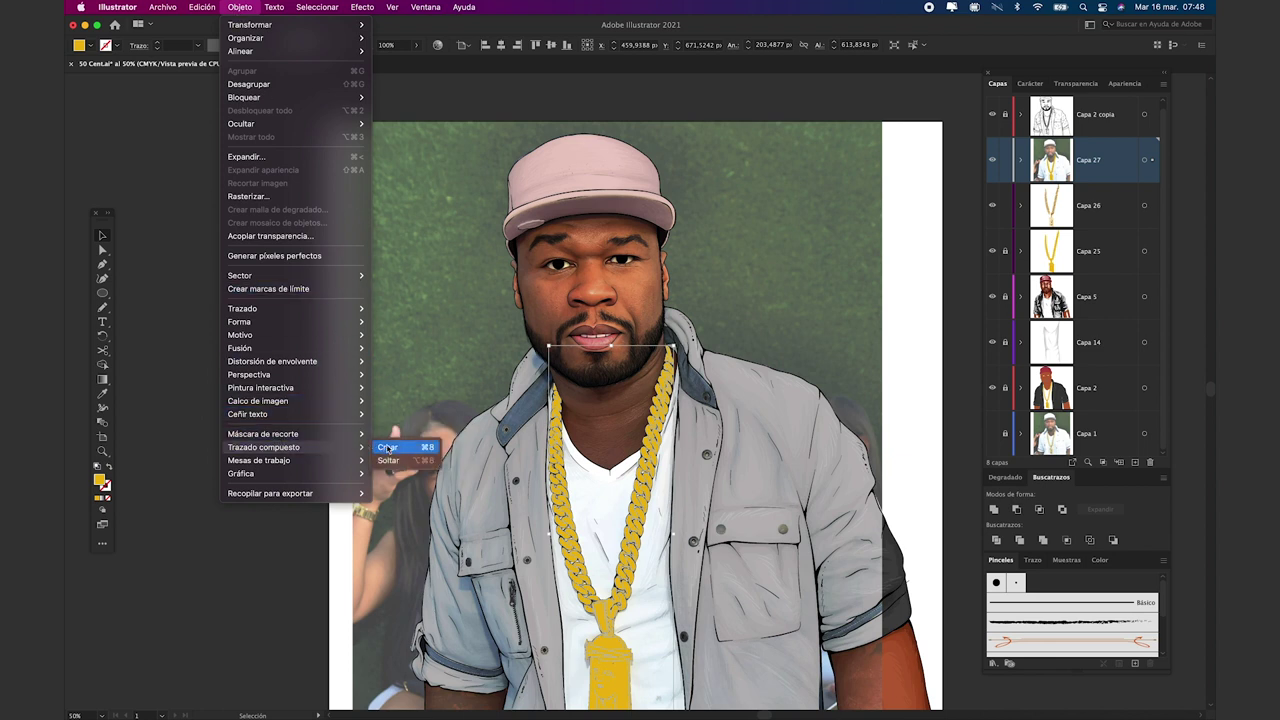
left_click(422, 581)
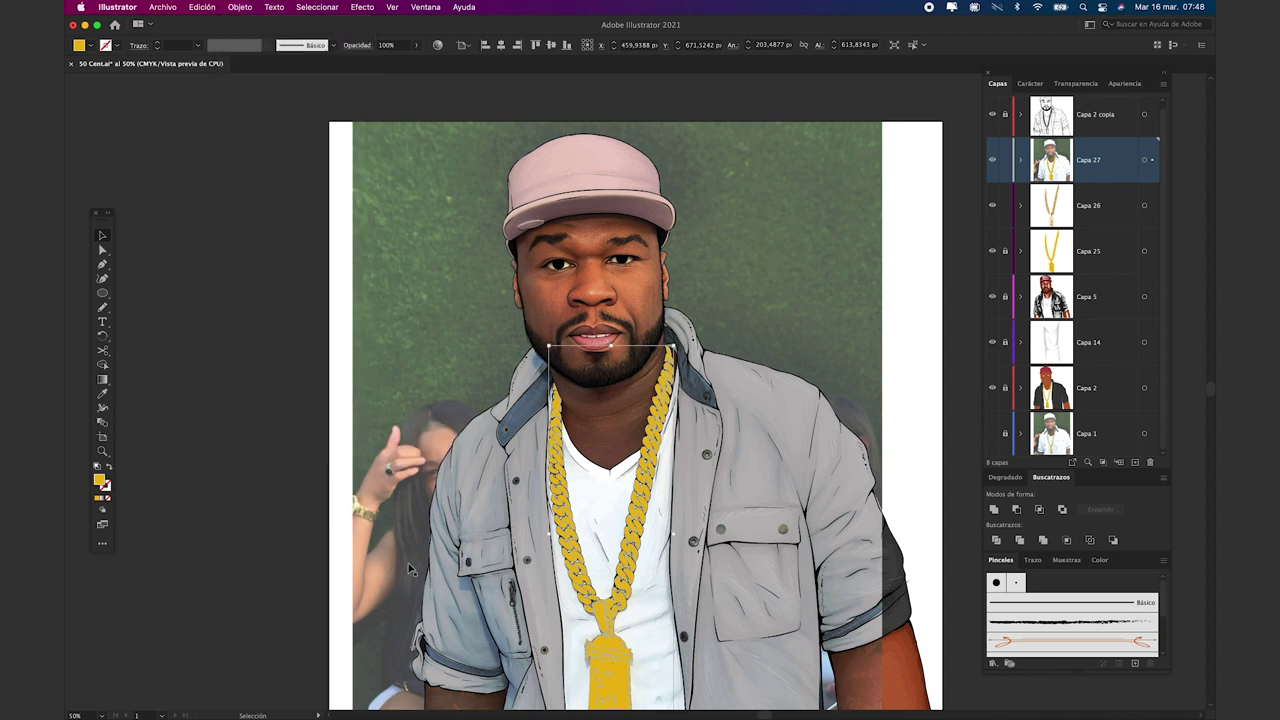
- Select the photo together with the chain shape and make a clipping mask, accepting the complex object as the mask
left_click(409, 236)
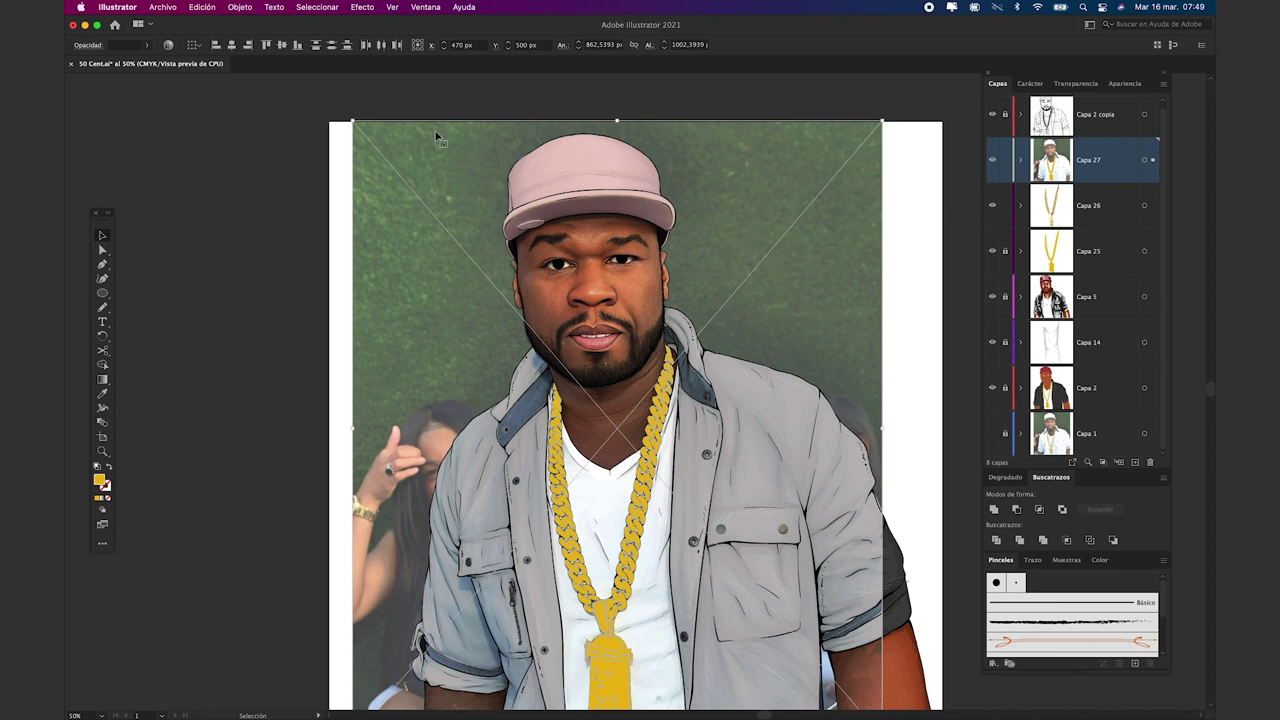
left_click(242, 7)
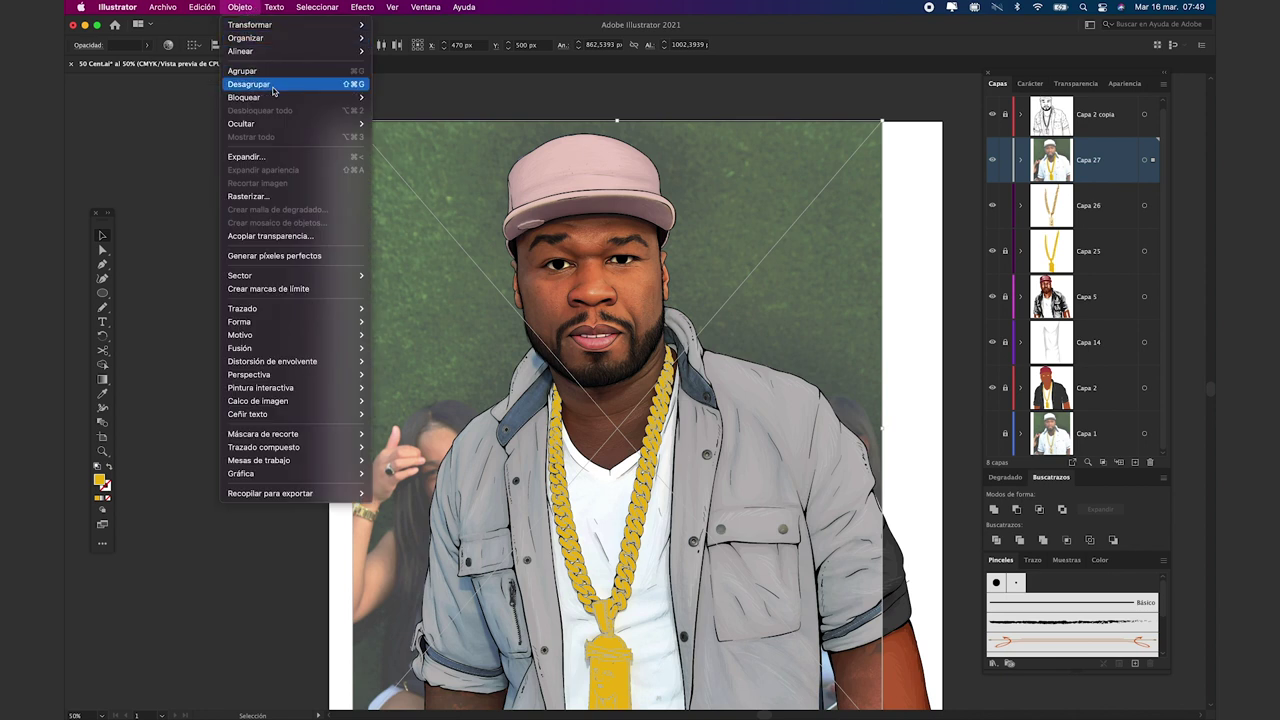
mouse_move(358, 448)
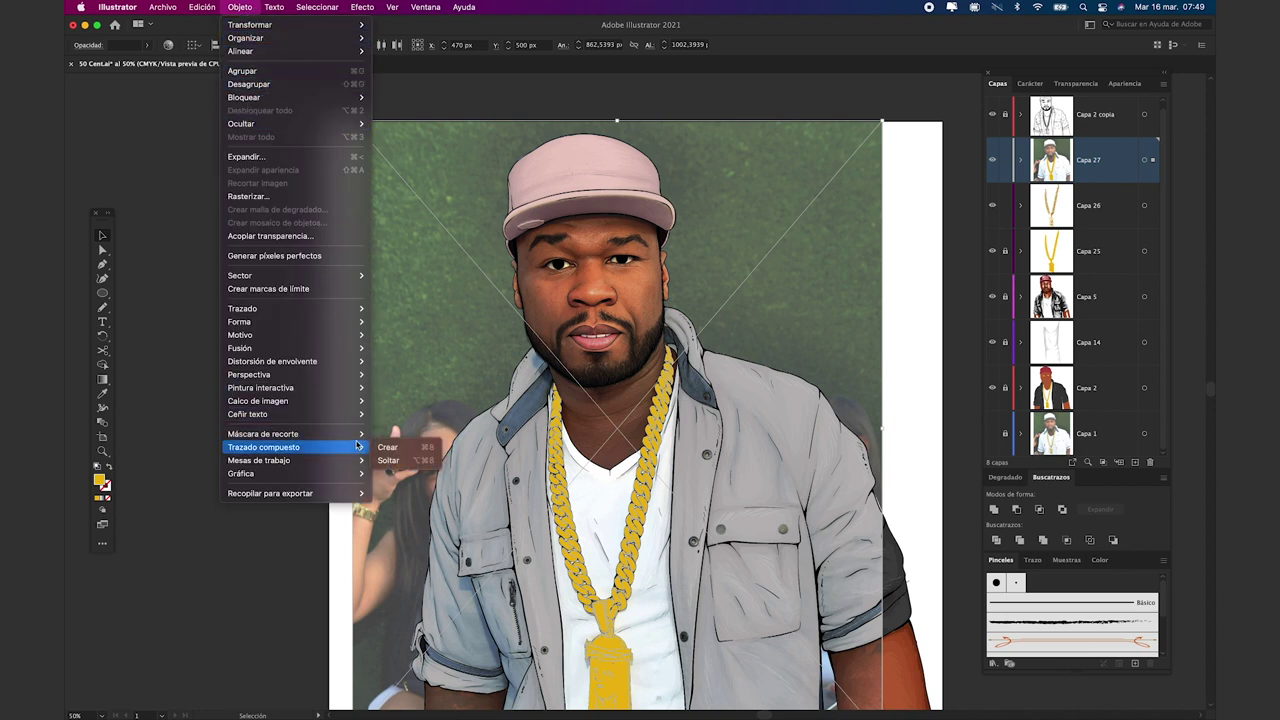
left_click(389, 435)
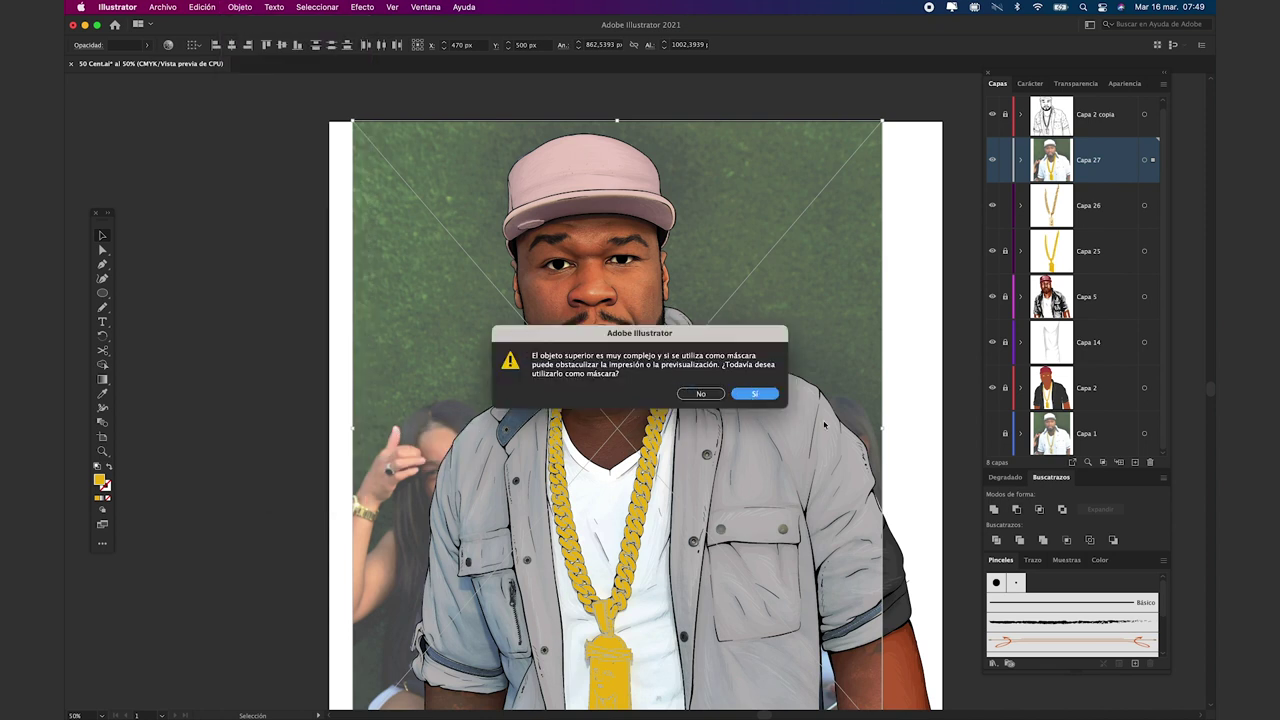
key("Return")
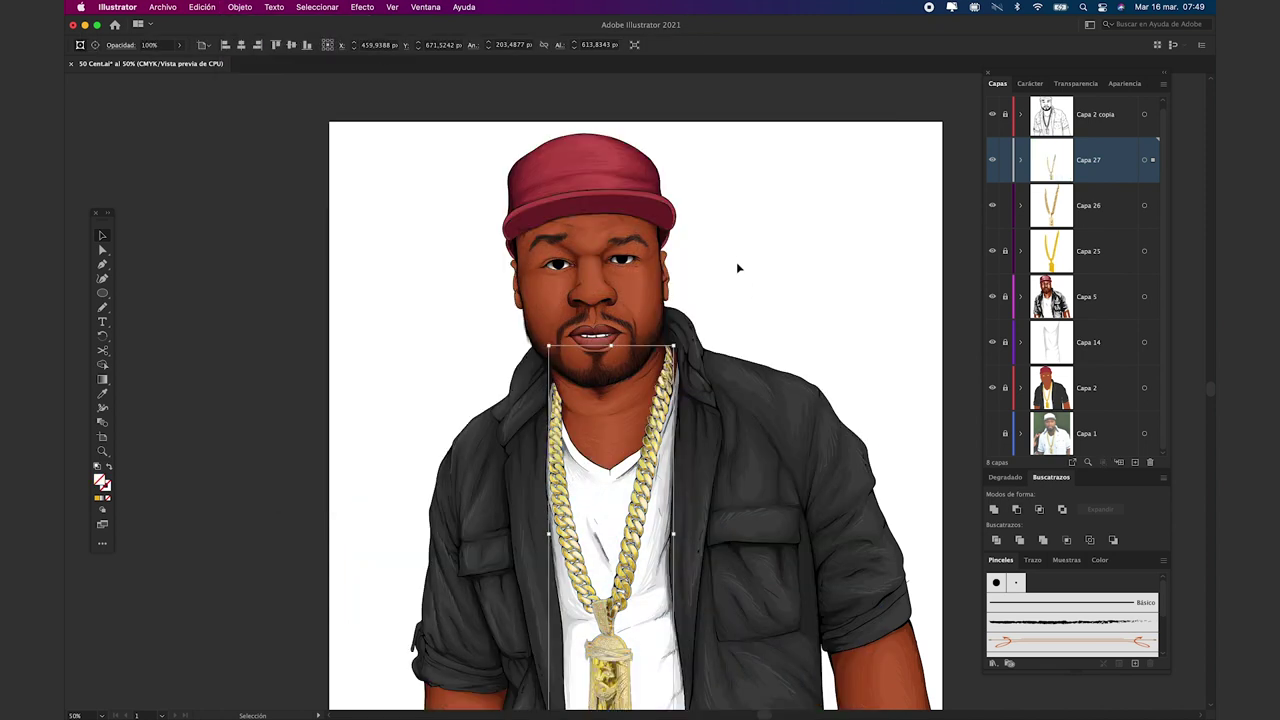
left_click(792, 326)
key("space")
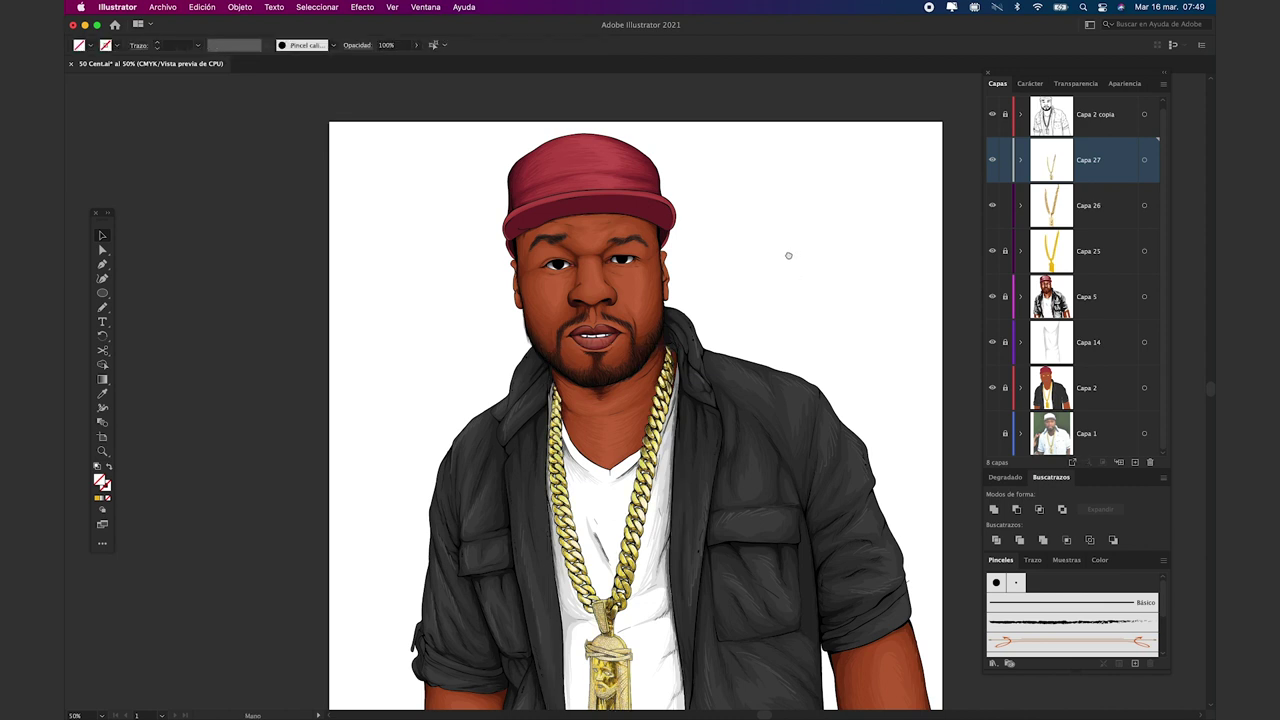
scroll(788, 259, "down", 3)
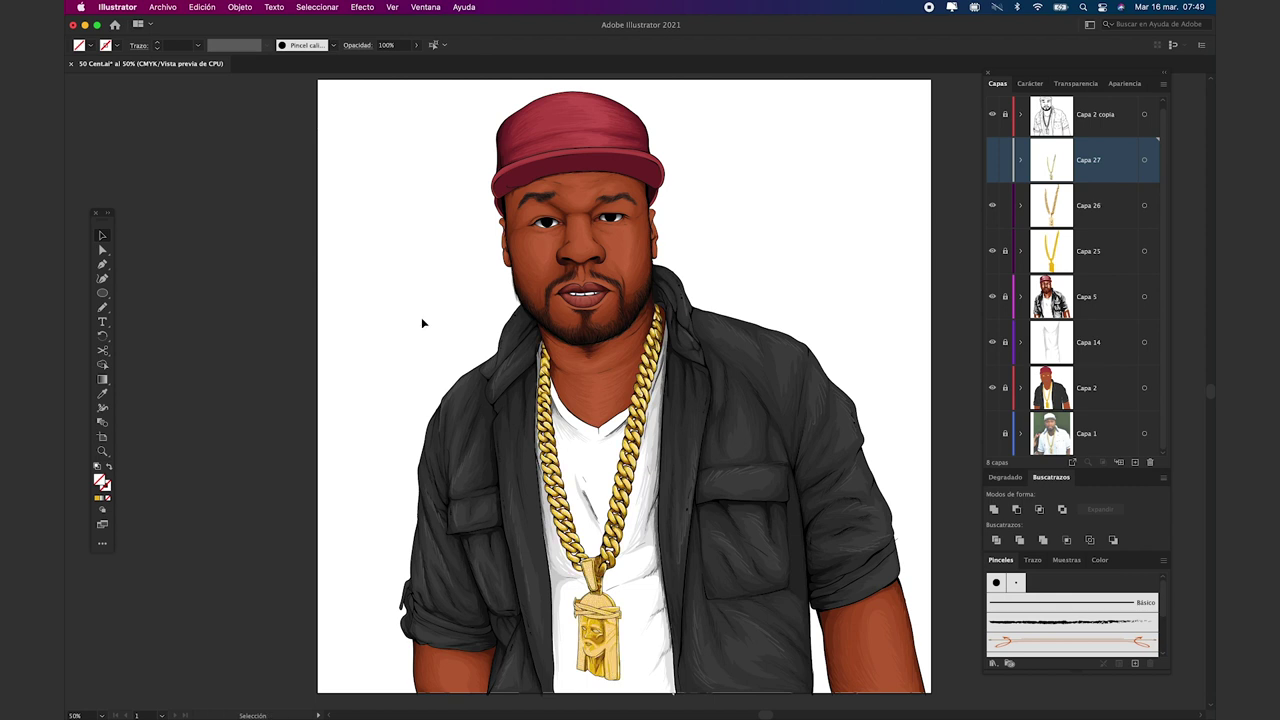
- Show Capa 27, select its masked chain photo and set the blending mode to Multiplicar
left_click(992, 161)
left_click(1145, 160)
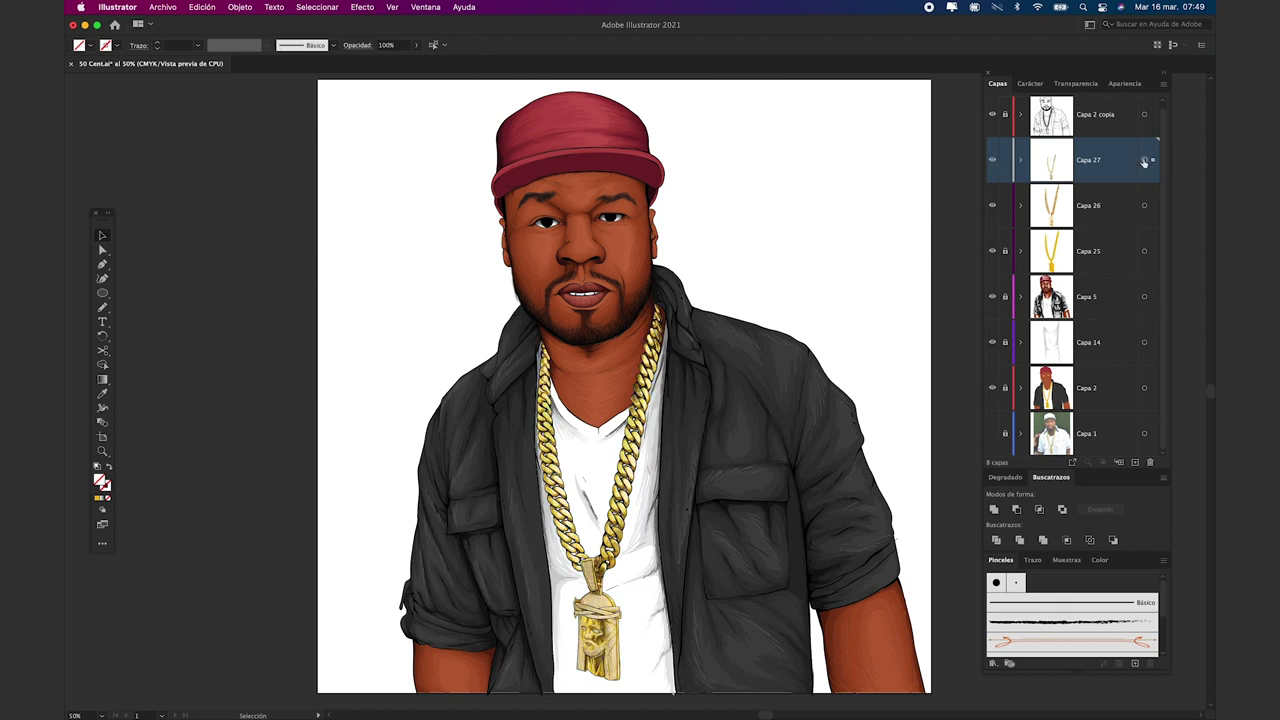
left_click(1078, 84)
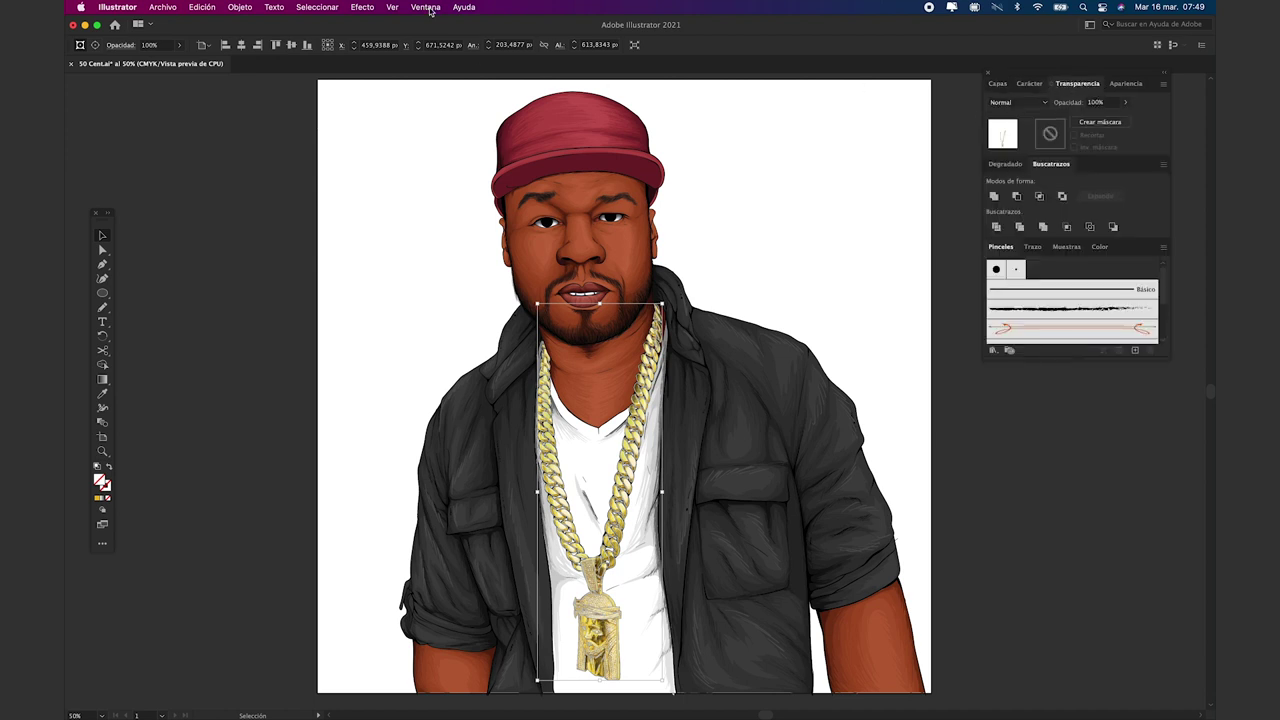
left_click(430, 8)
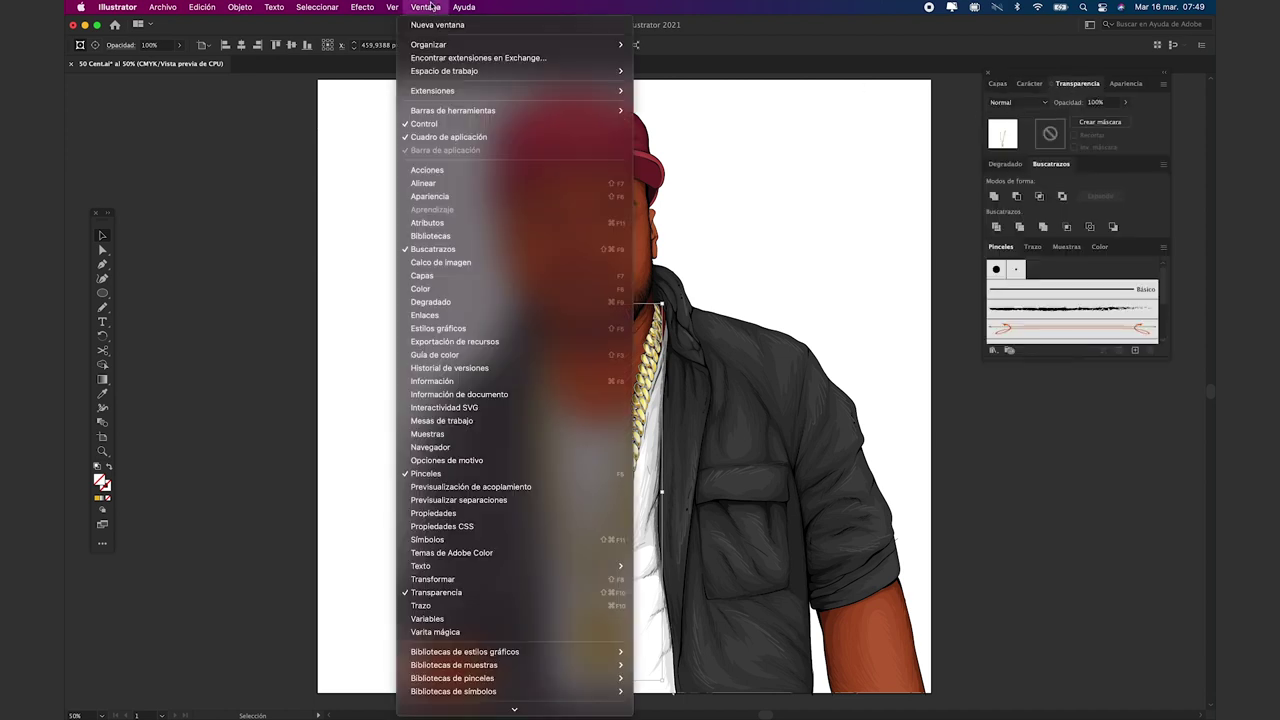
left_click(475, 596)
left_click(1014, 104)
left_click(1014, 147)
left_click(948, 259)
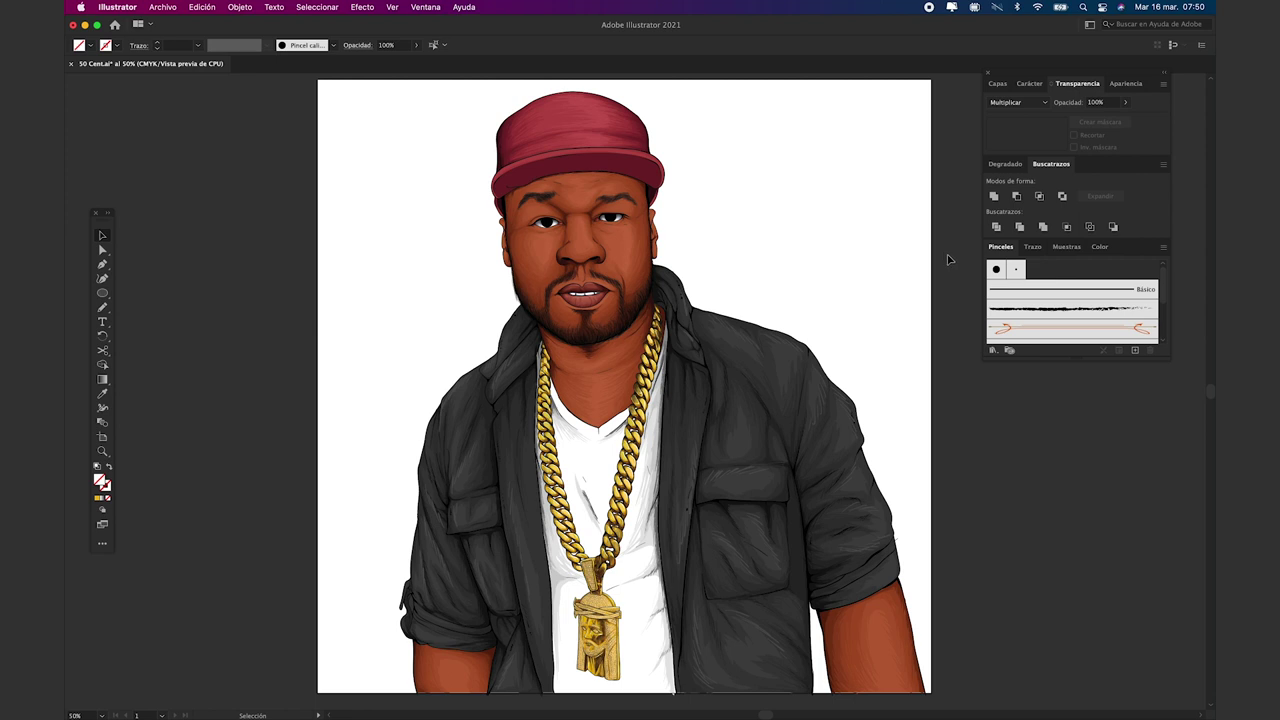
- Show Capa 27 again, select its masked chain photo and change the blending mode to Luminosidad
left_click(998, 84)
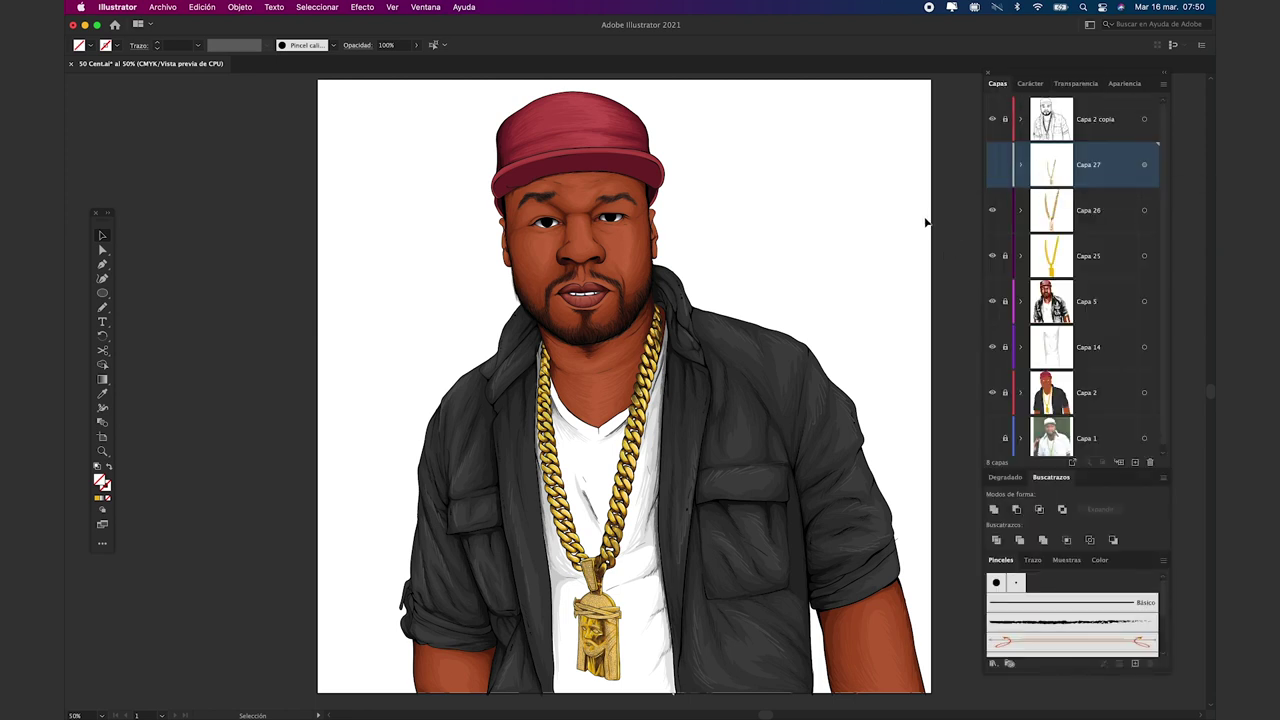
left_click(993, 165)
left_click(1144, 164)
left_click(1077, 84)
left_click(1016, 102)
left_click(1013, 330)
left_click(848, 261)
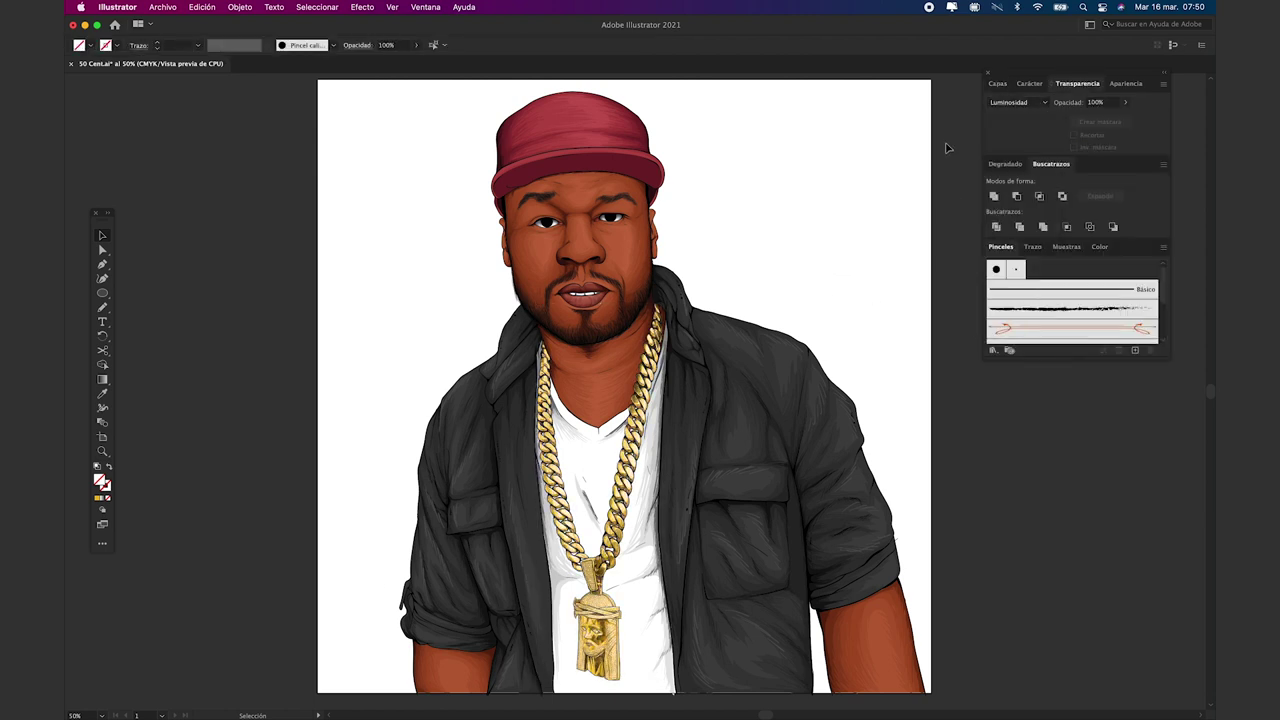
- Hide and show Capa 27 to compare the gold chain with and without the blended photo
left_click(997, 84)
left_click(1144, 164)
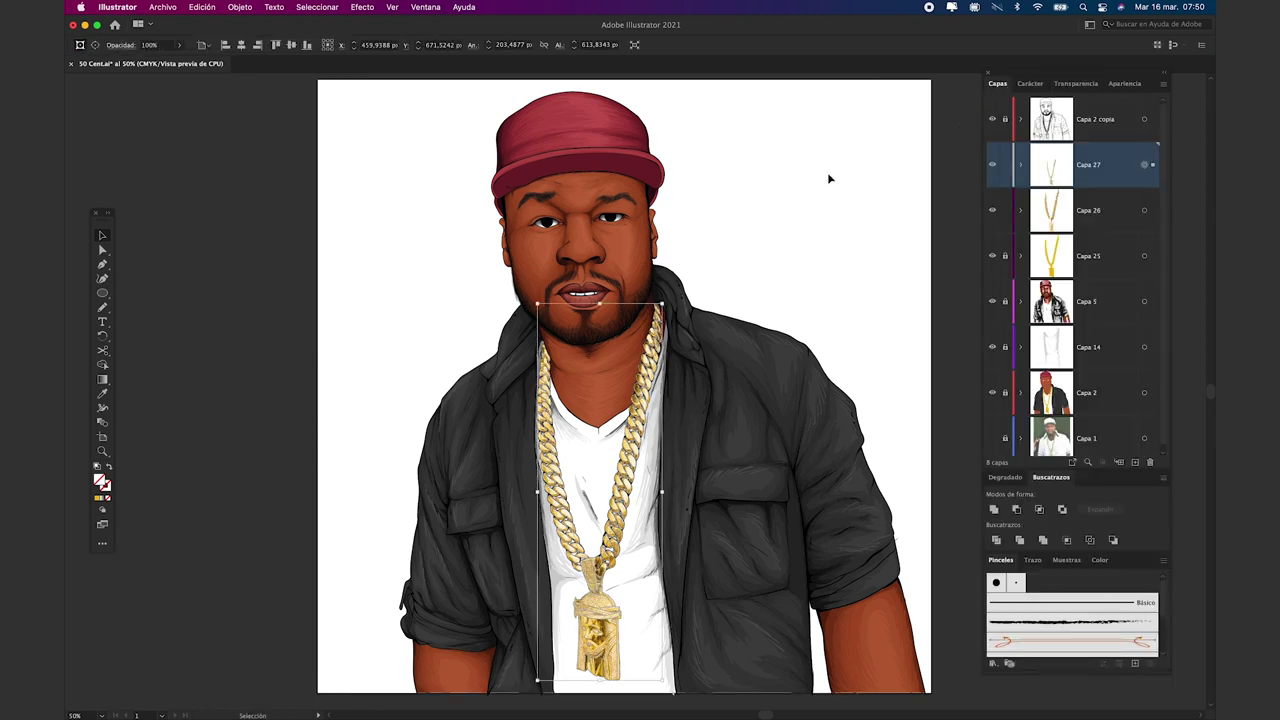
left_click(992, 168)
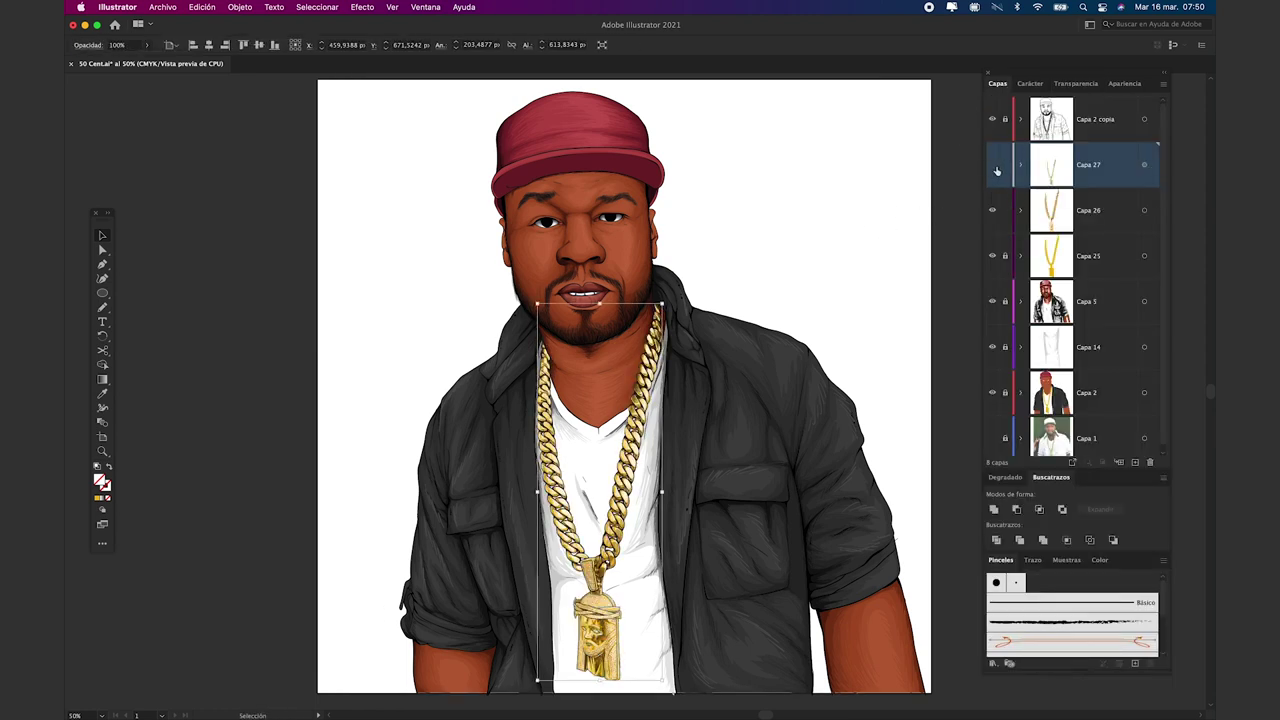
left_click(994, 168)
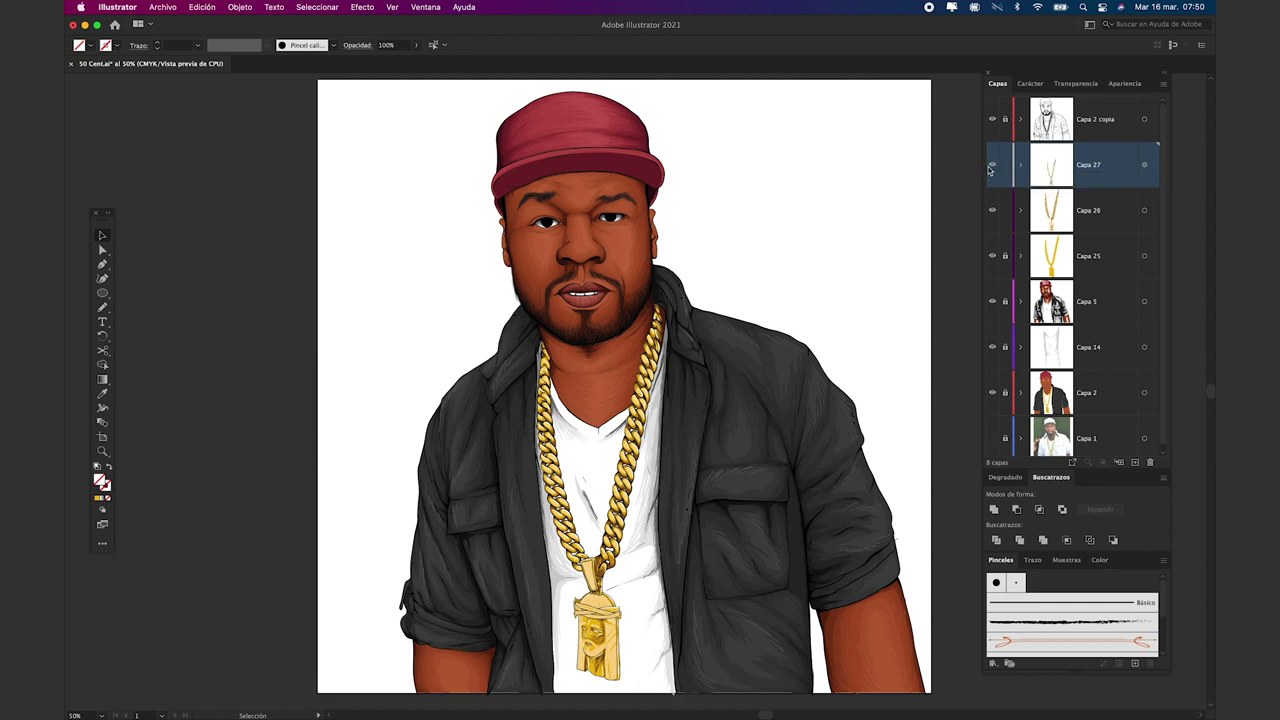
left_click(988, 169)
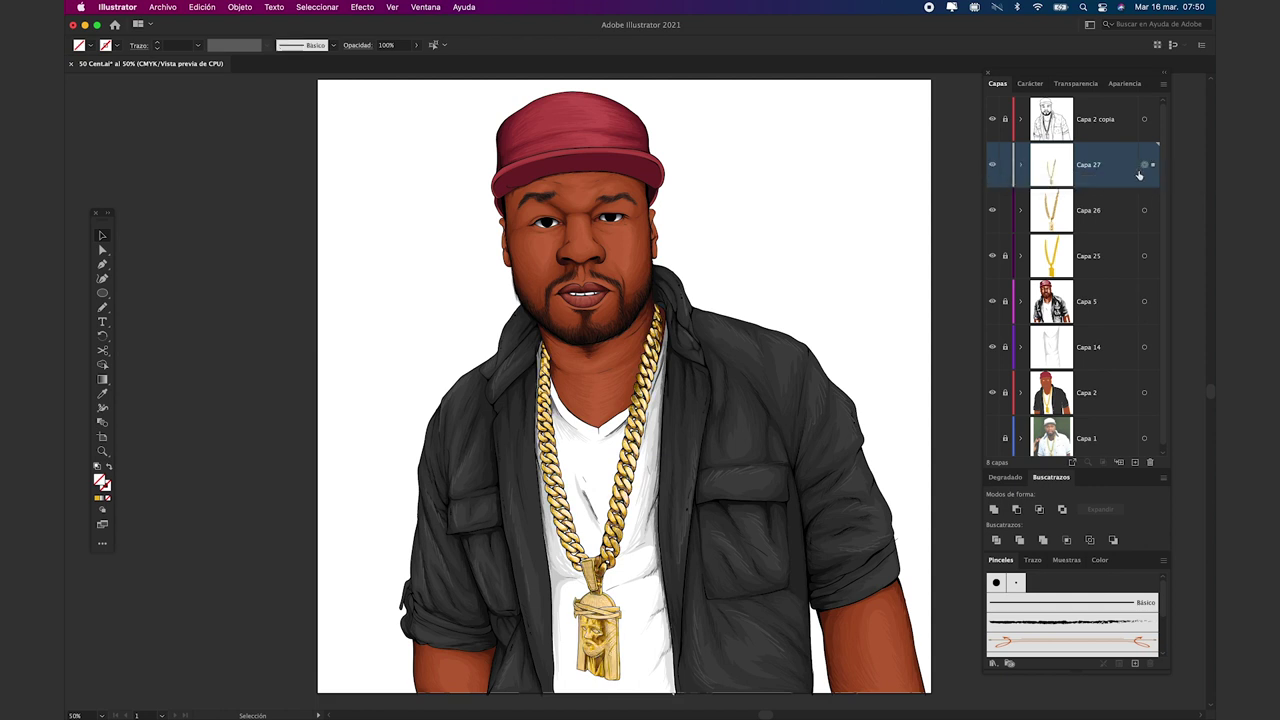
- Set the opacity of Capa 27's masked chain photo to 45% and deselect it
left_click(1142, 168)
left_click(157, 45)
type("45")
key("Return")
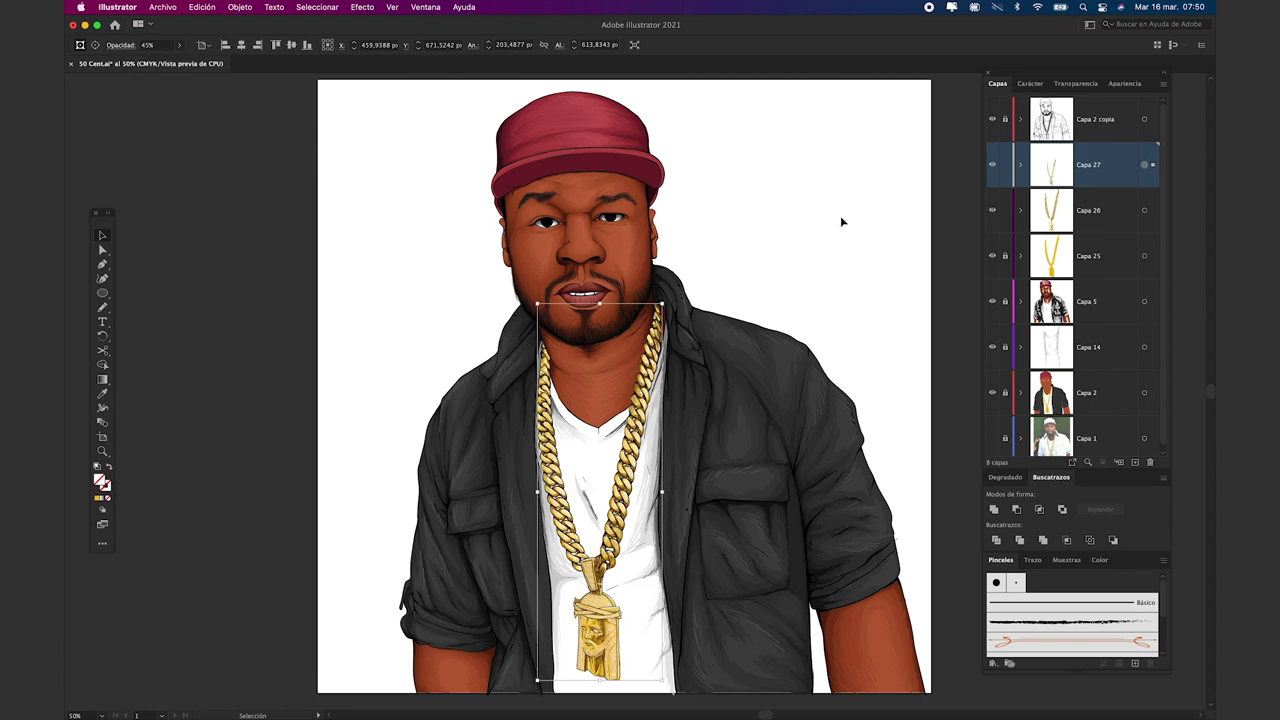
key("super+shift+a")
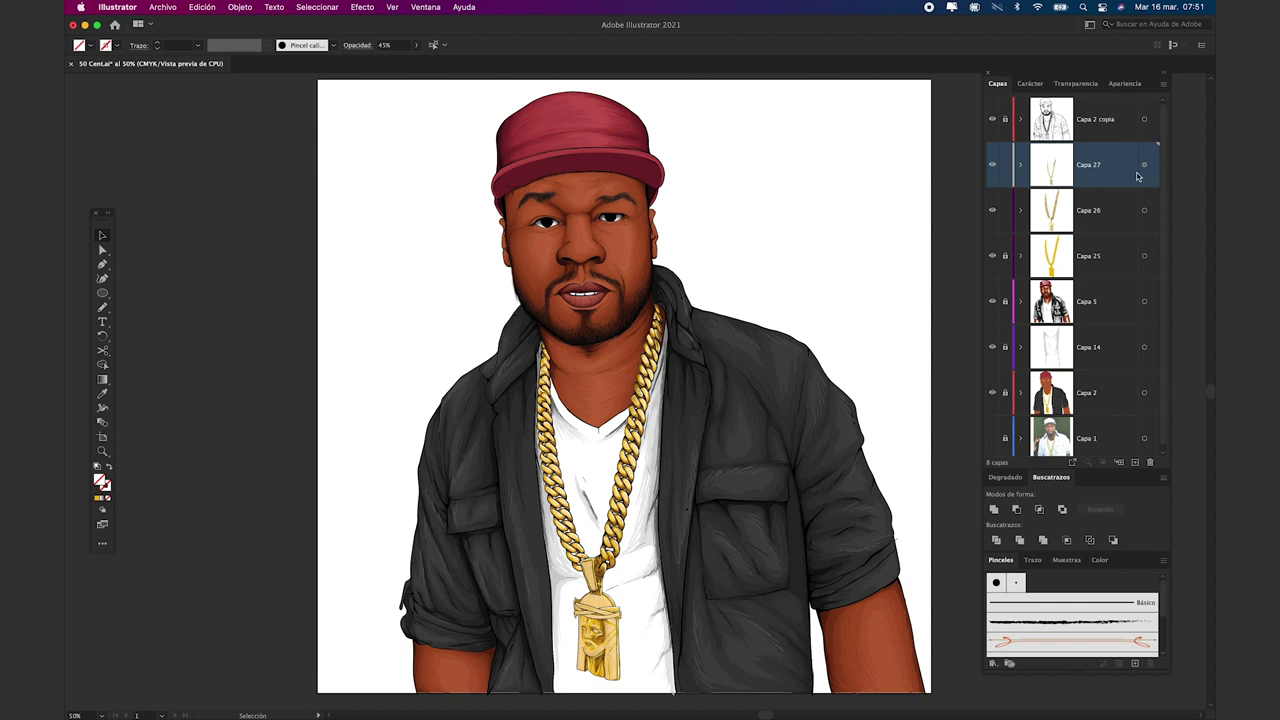
- Set the opacity of Capa 27's chain photo to 35% and check the chain with Capa 26 hidden and shown again
left_click(1144, 164)
left_click(150, 45)
type("35")
key("Return")
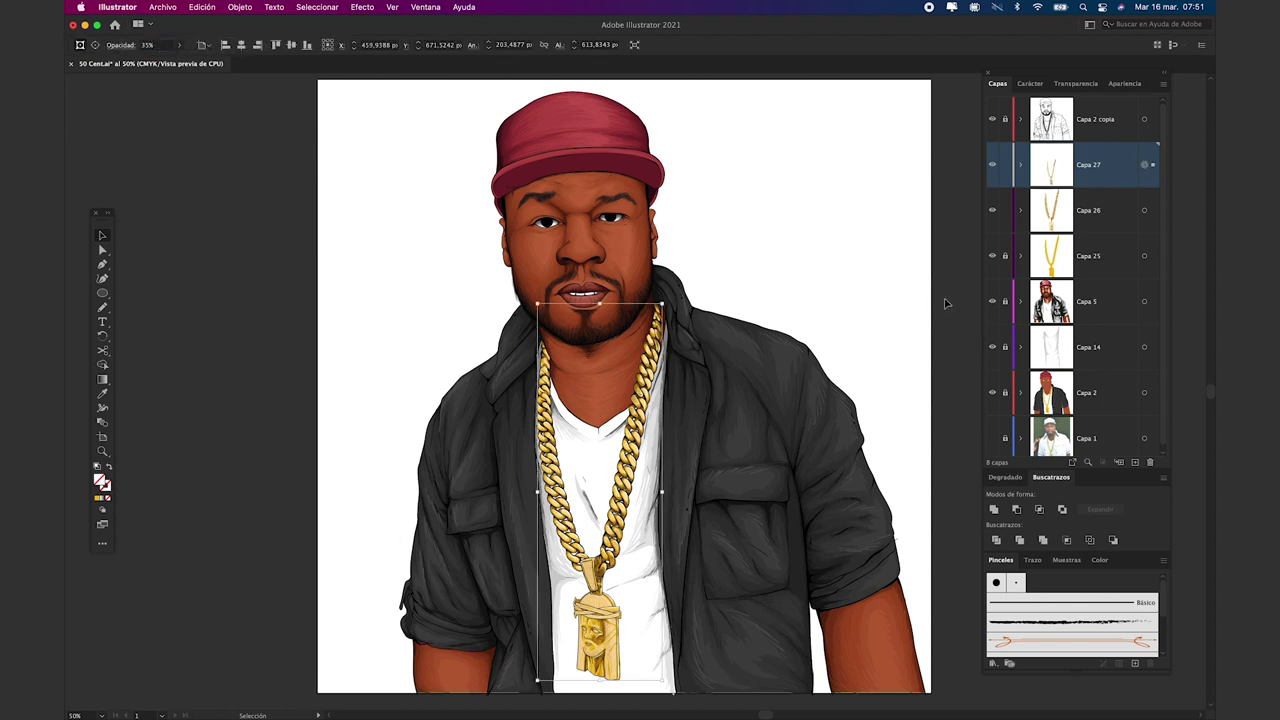
key("super+shift+a")
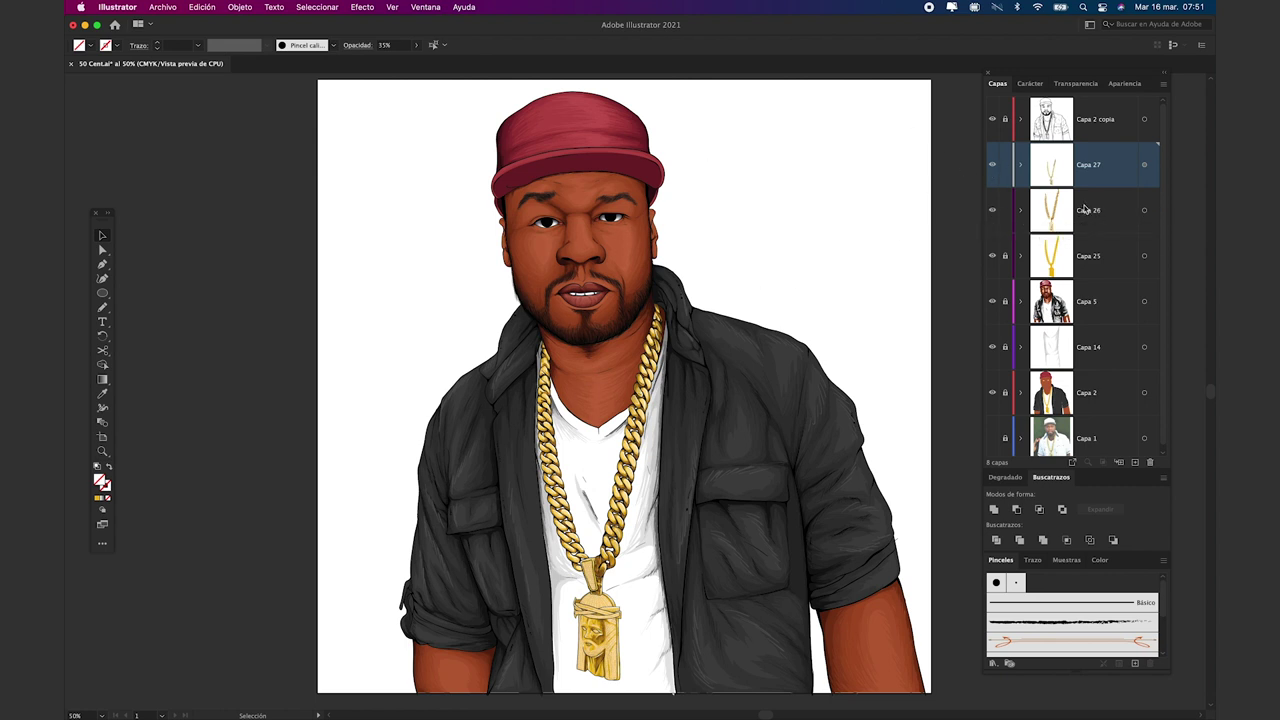
left_click(993, 211)
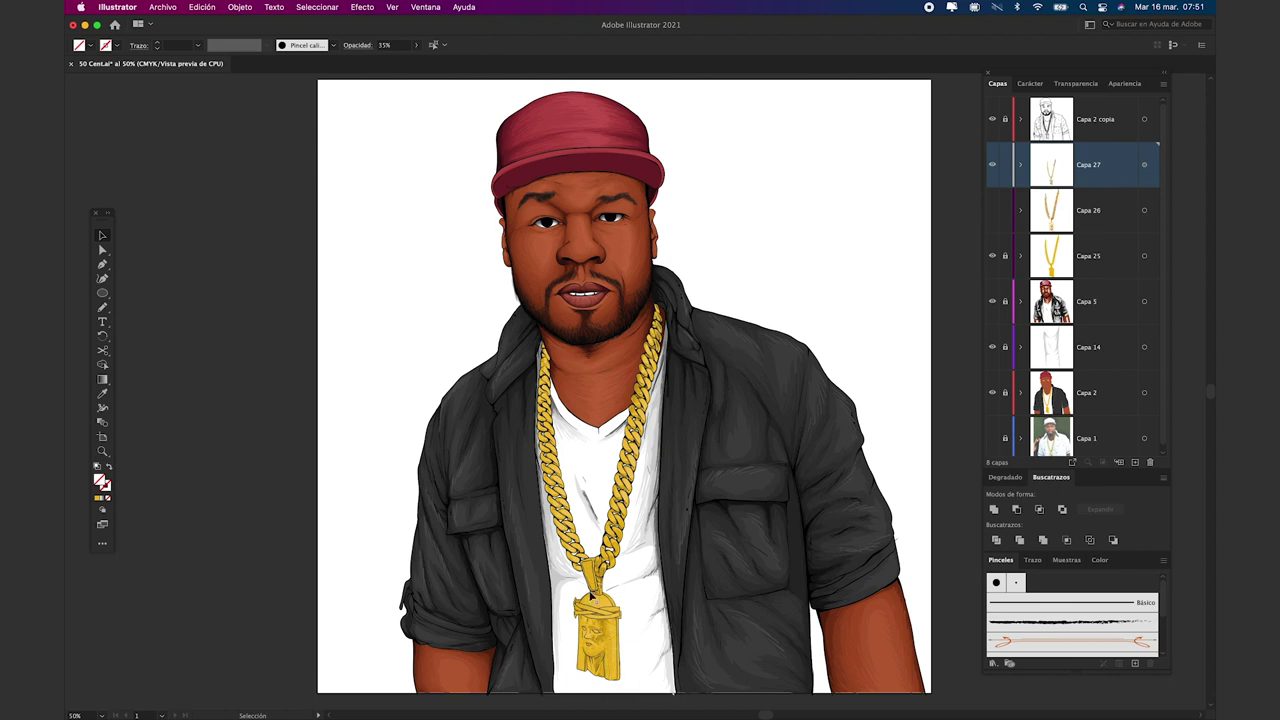
left_click(992, 212)
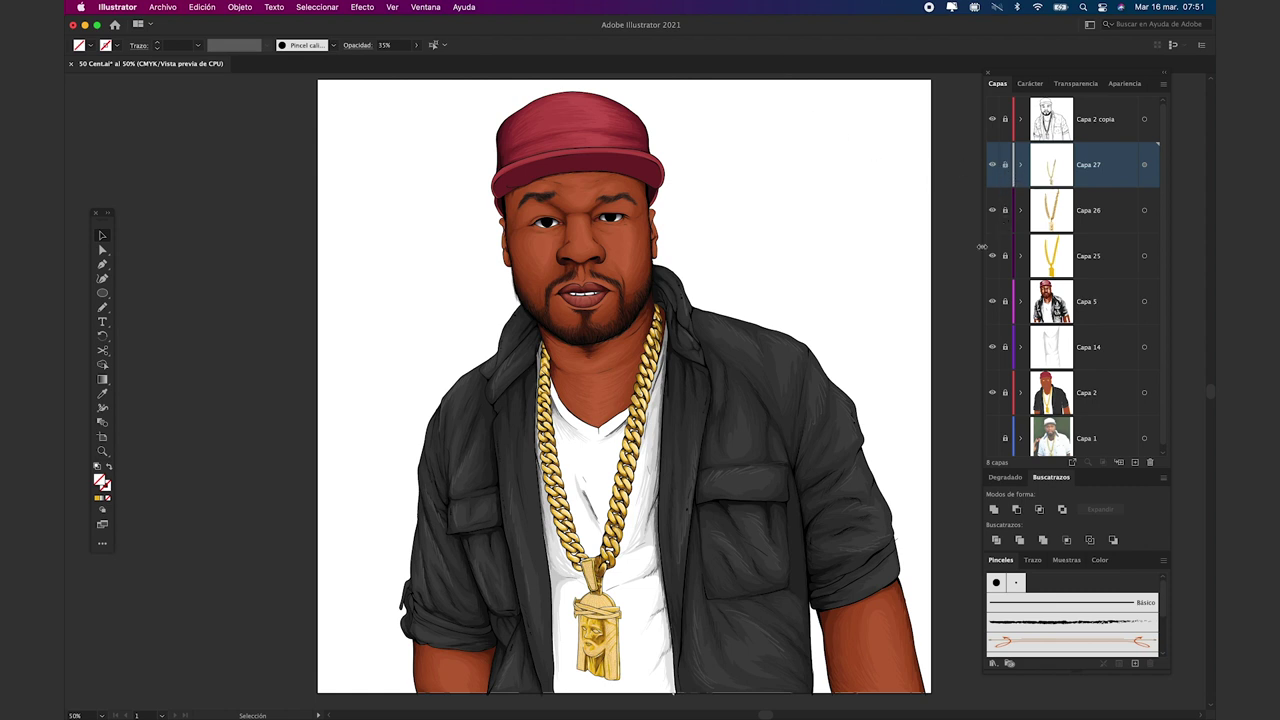
- Add a new layer above Capa 2 copia and draw a vertical line about 70 px tall on it, beside the artboard
left_click(1108, 131)
left_click(1134, 462)
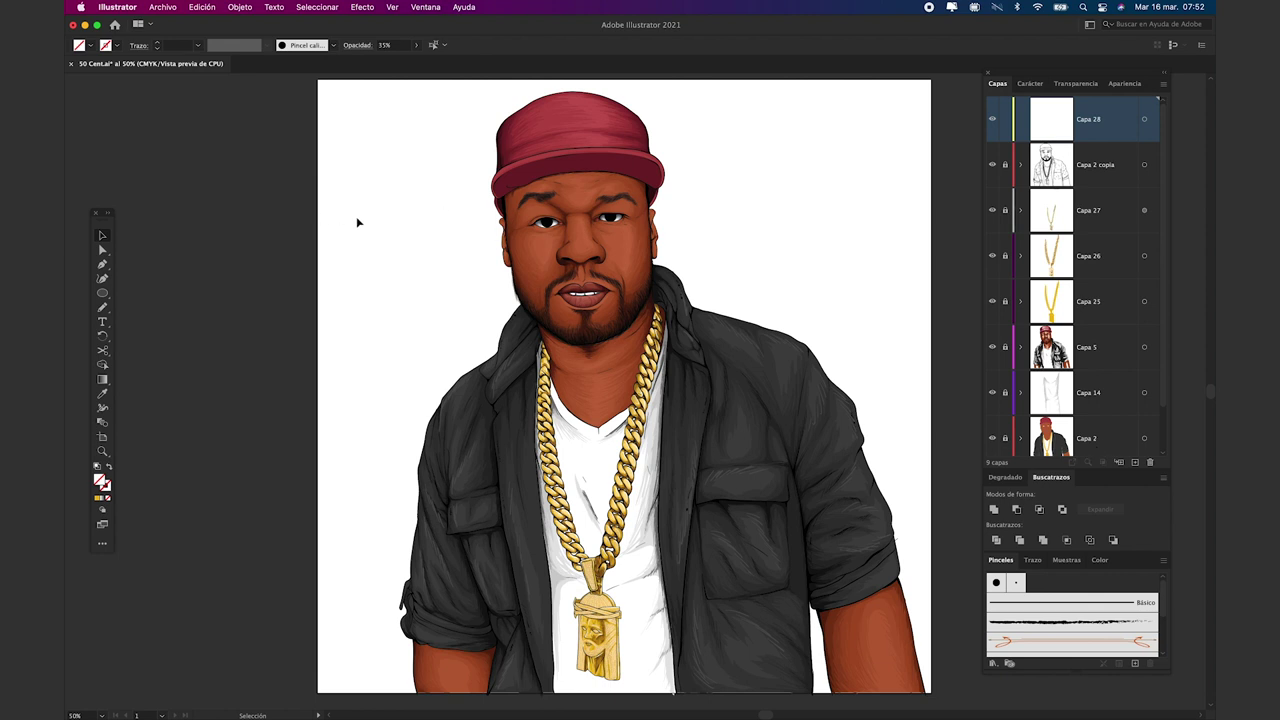
scroll(437, 326, "up", 5)
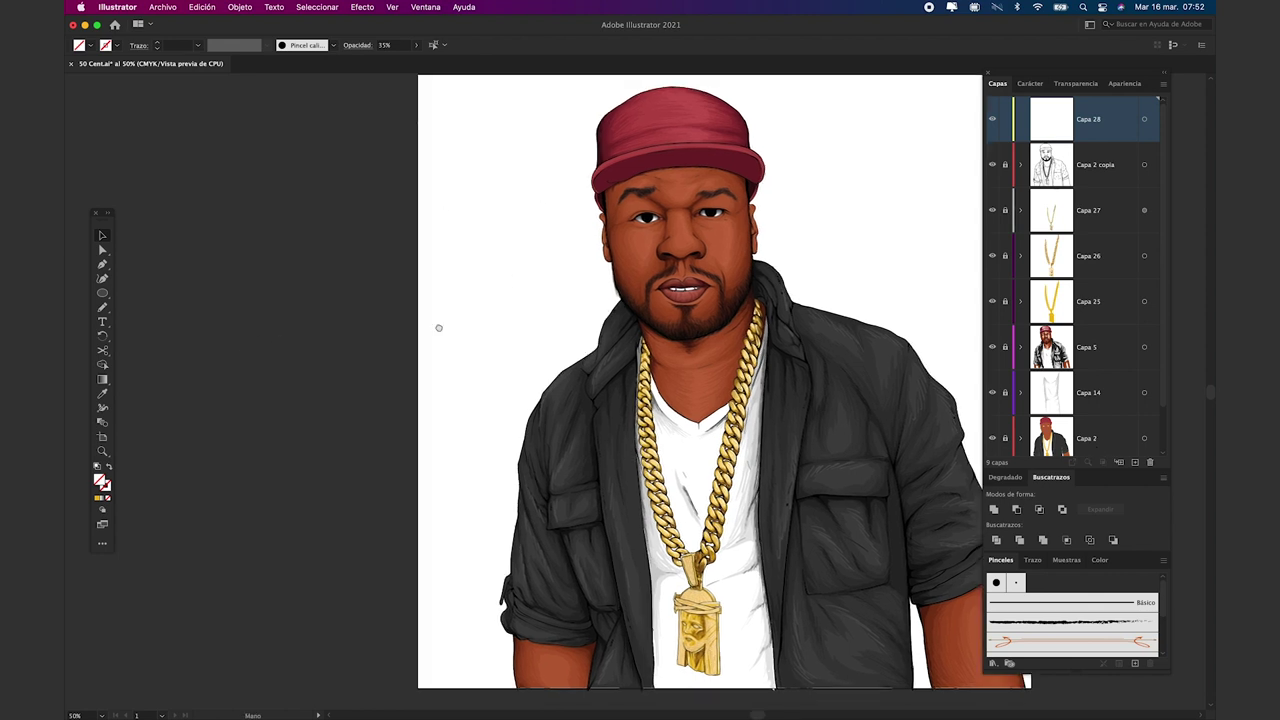
scroll(310, 287, "up", 3)
left_click(102, 306)
left_click(103, 264)
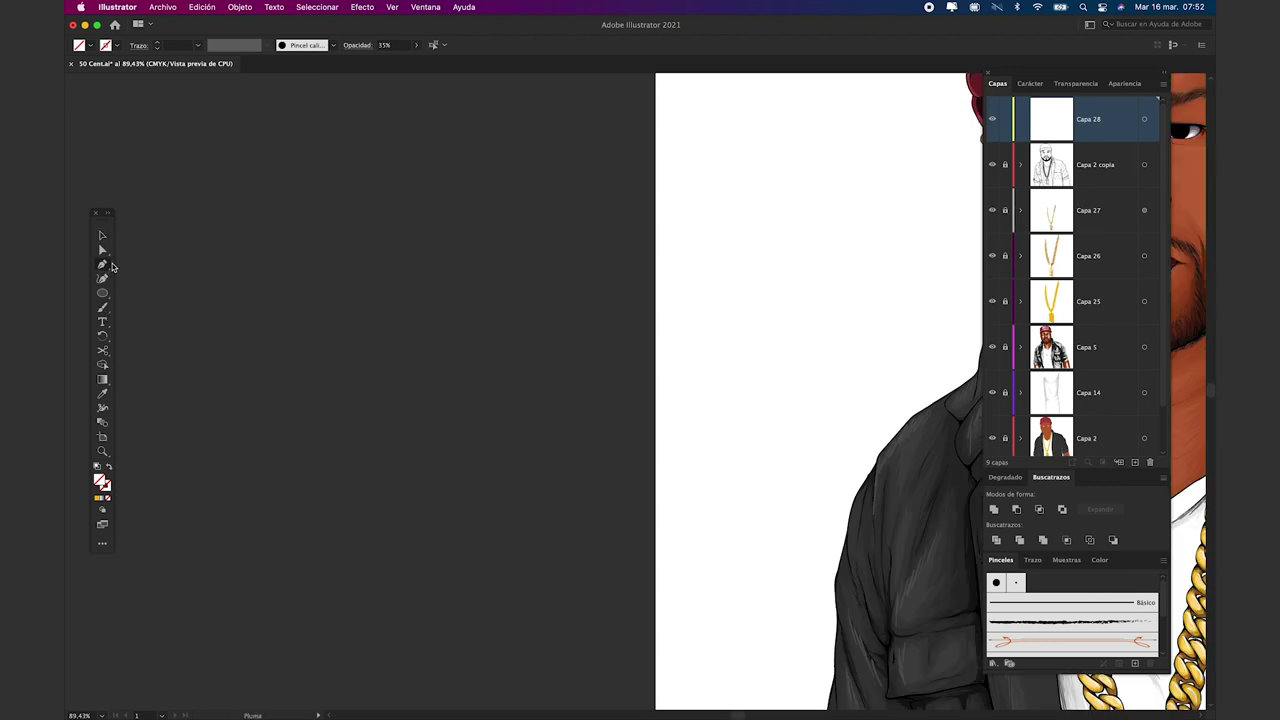
left_click(405, 257)
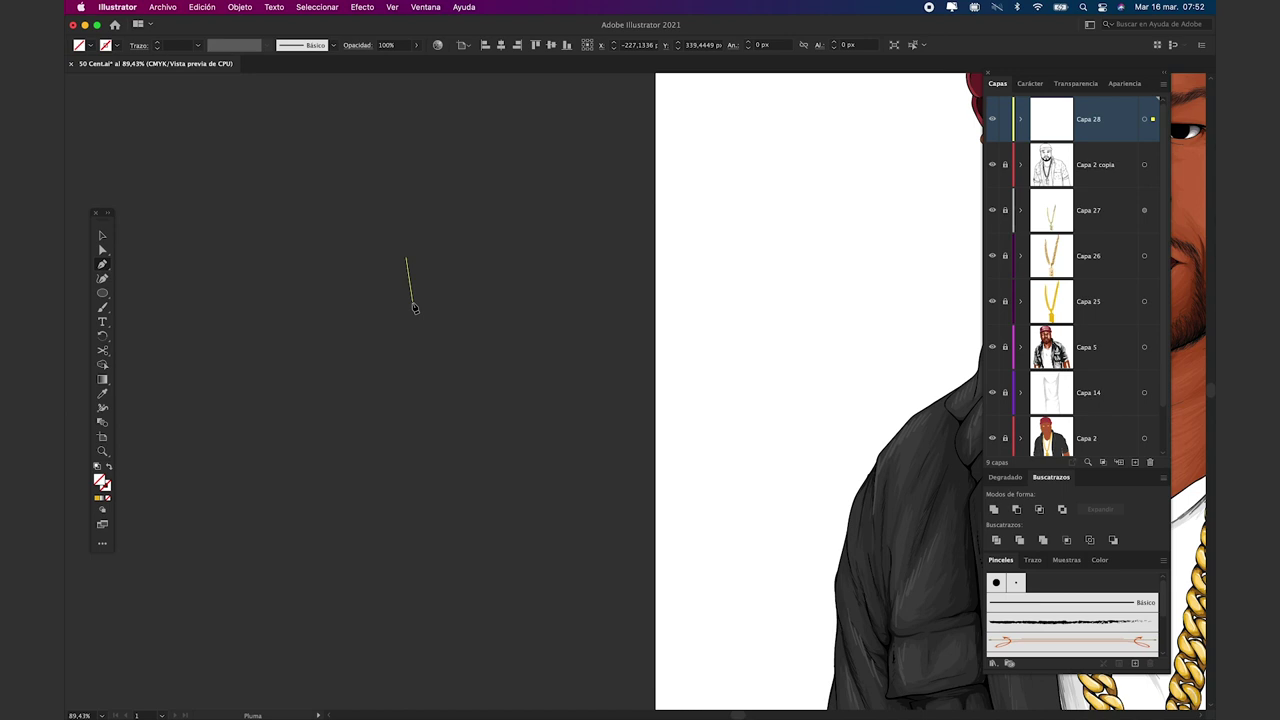
left_click(412, 311, "shift")
left_click(411, 342, "shift")
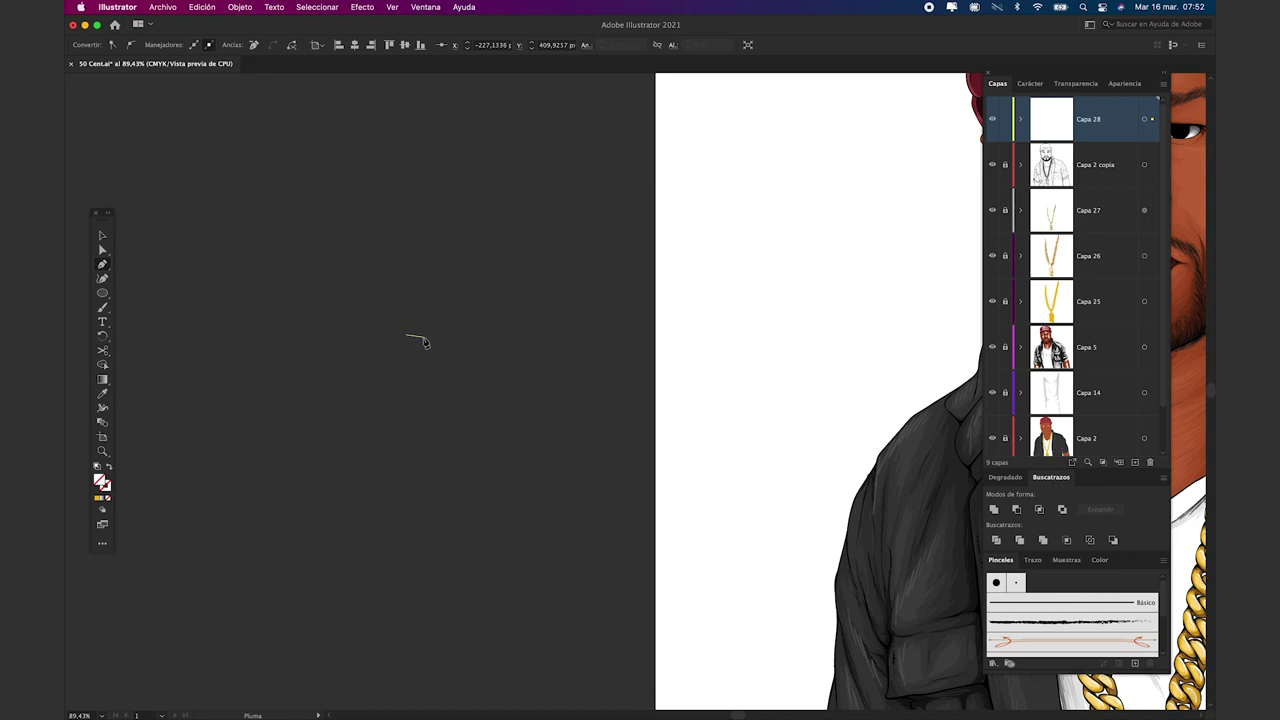
key("v")
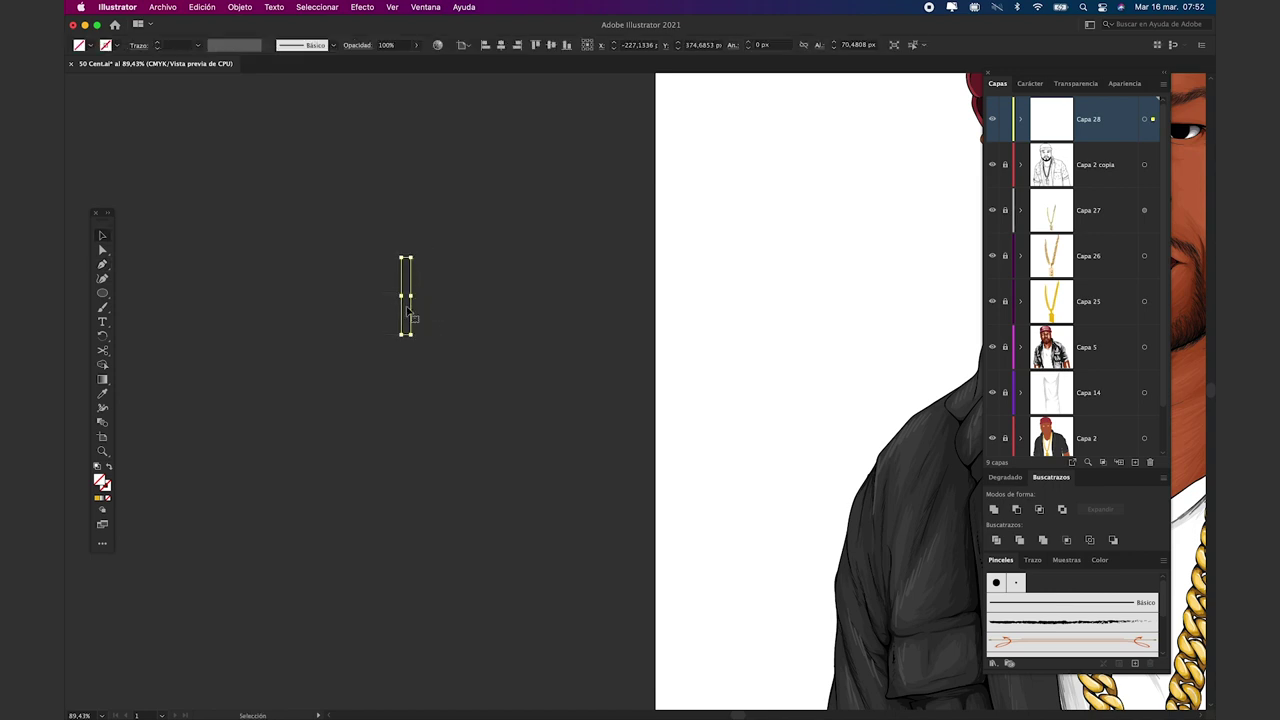
- Give the vertical line a white 1 pt stroke with the tapered Perfil de anchura 1 width profile
left_click(113, 45)
left_click(89, 66)
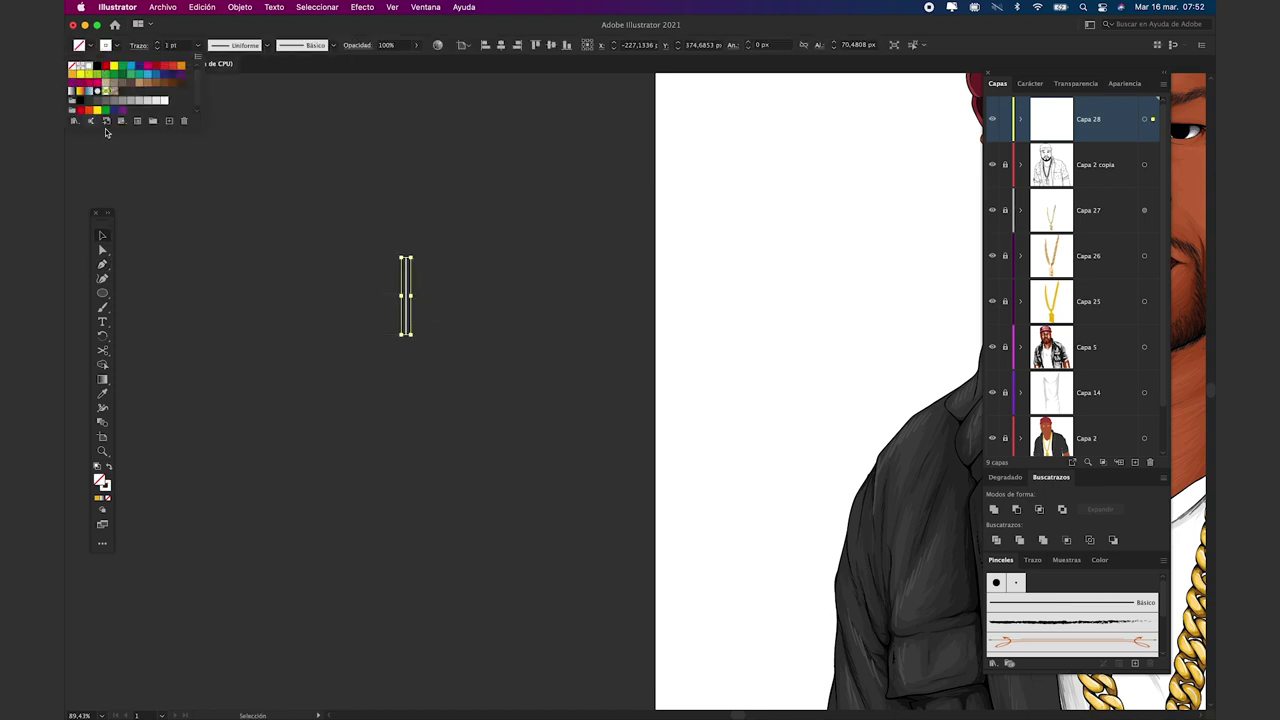
left_click(332, 45)
left_click(332, 45)
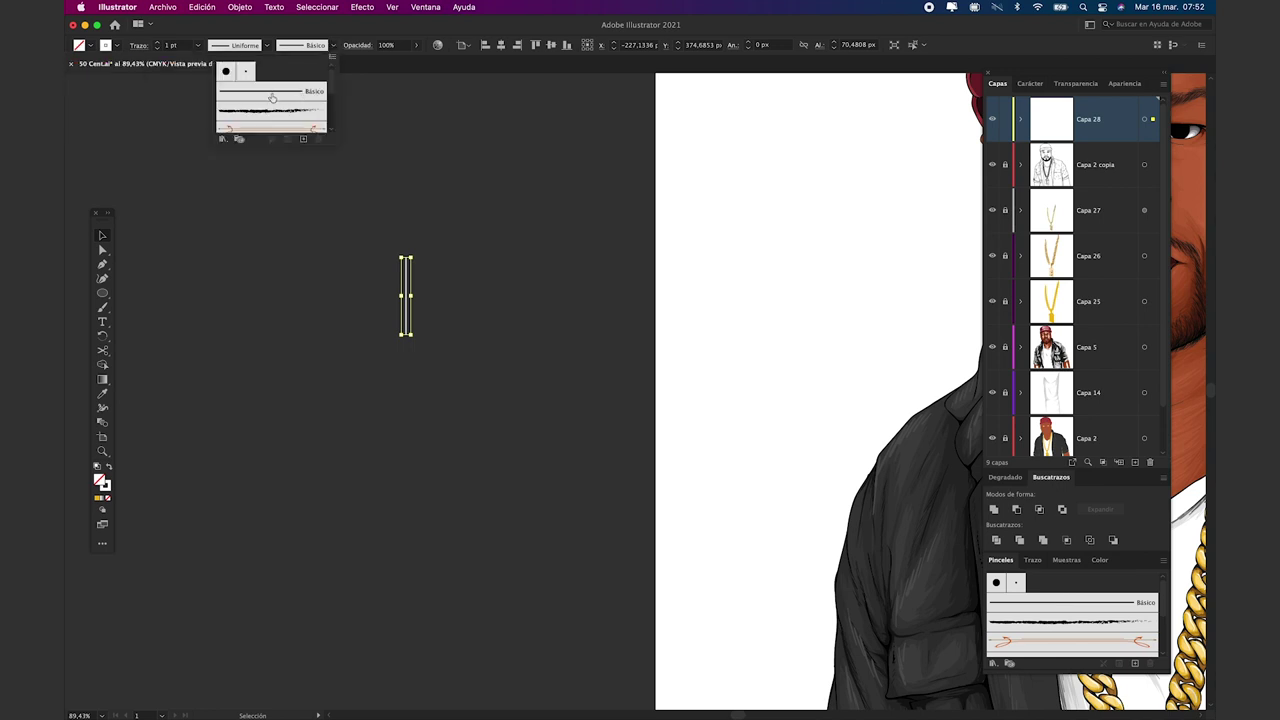
left_click(266, 46)
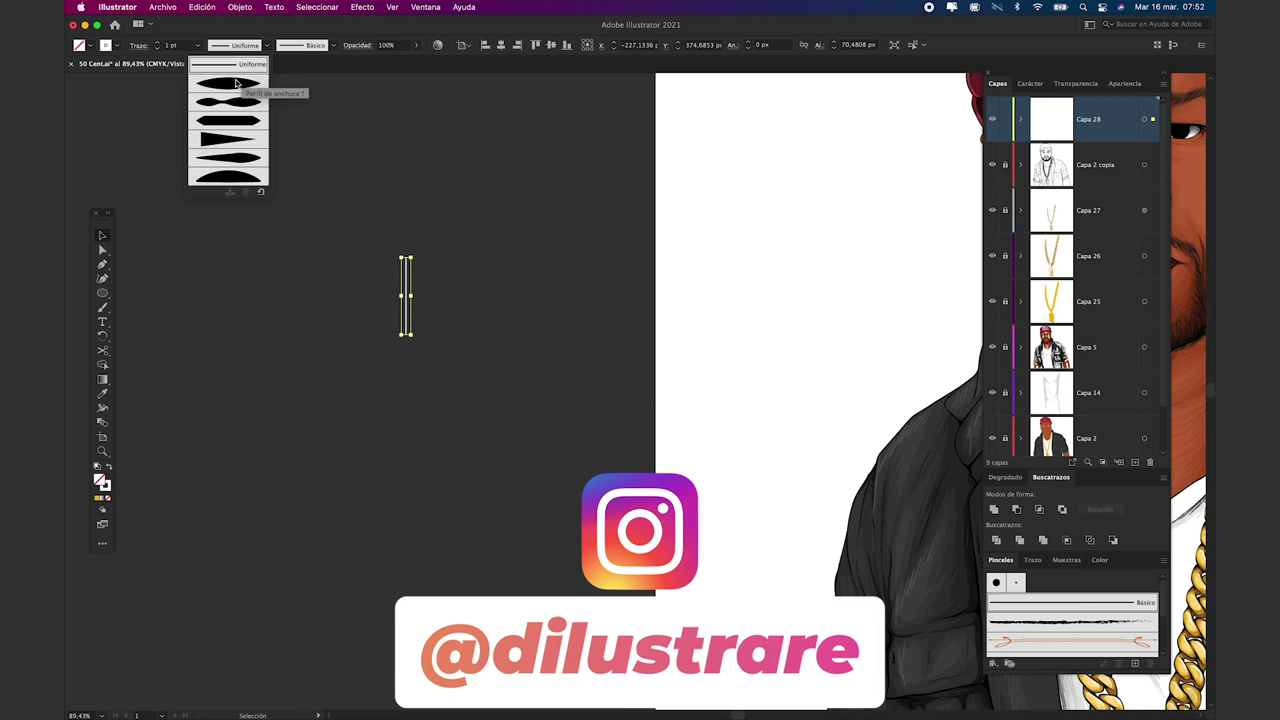
left_click(236, 83)
left_click(309, 388)
- Copy the tapered line, paste it in front and rotate the copy 90° to form a cross
left_click_drag(364, 278, 420, 326)
key("super+c")
key("super+f")
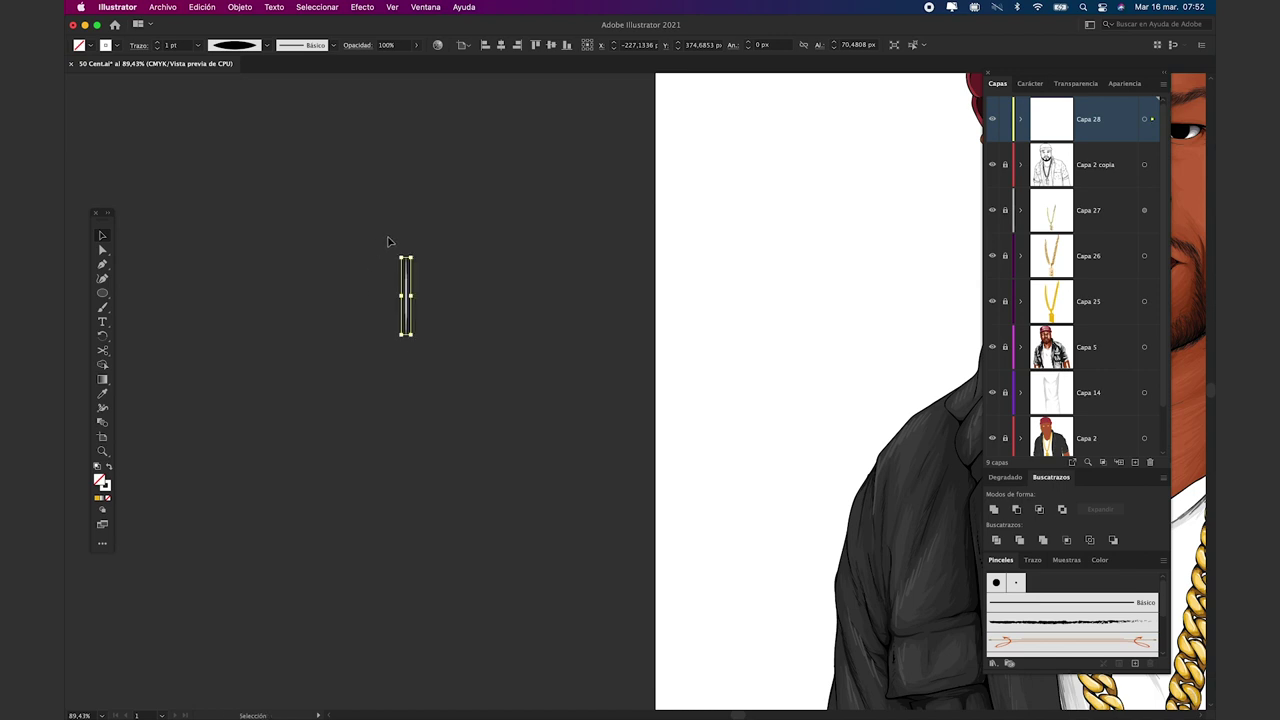
mouse_move(418, 253)
left_mouse_down()
mouse_move(380, 243)
mouse_move(357, 271)
left_mouse_up()
left_click(366, 297)
left_click(378, 372)
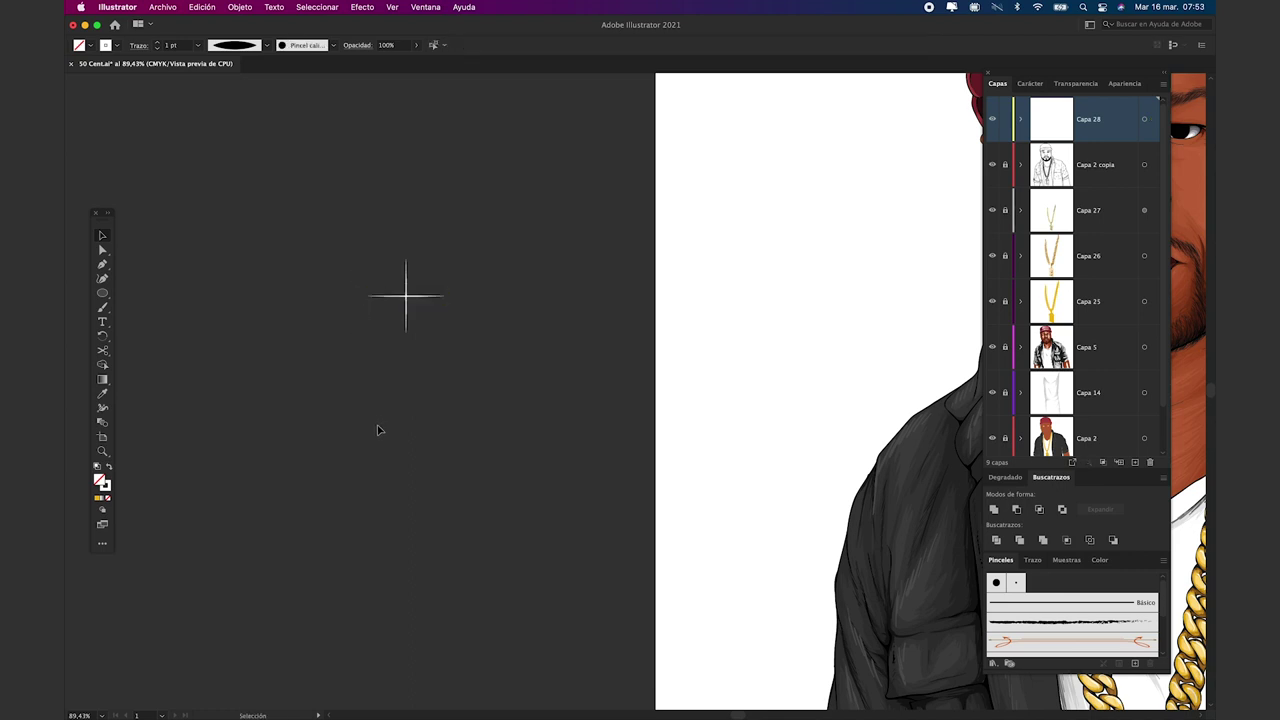
- Add two shorter copies of the tapered line, rotated 45° in opposite directions, to make an eight-pointed star
left_click(440, 296)
key("a")
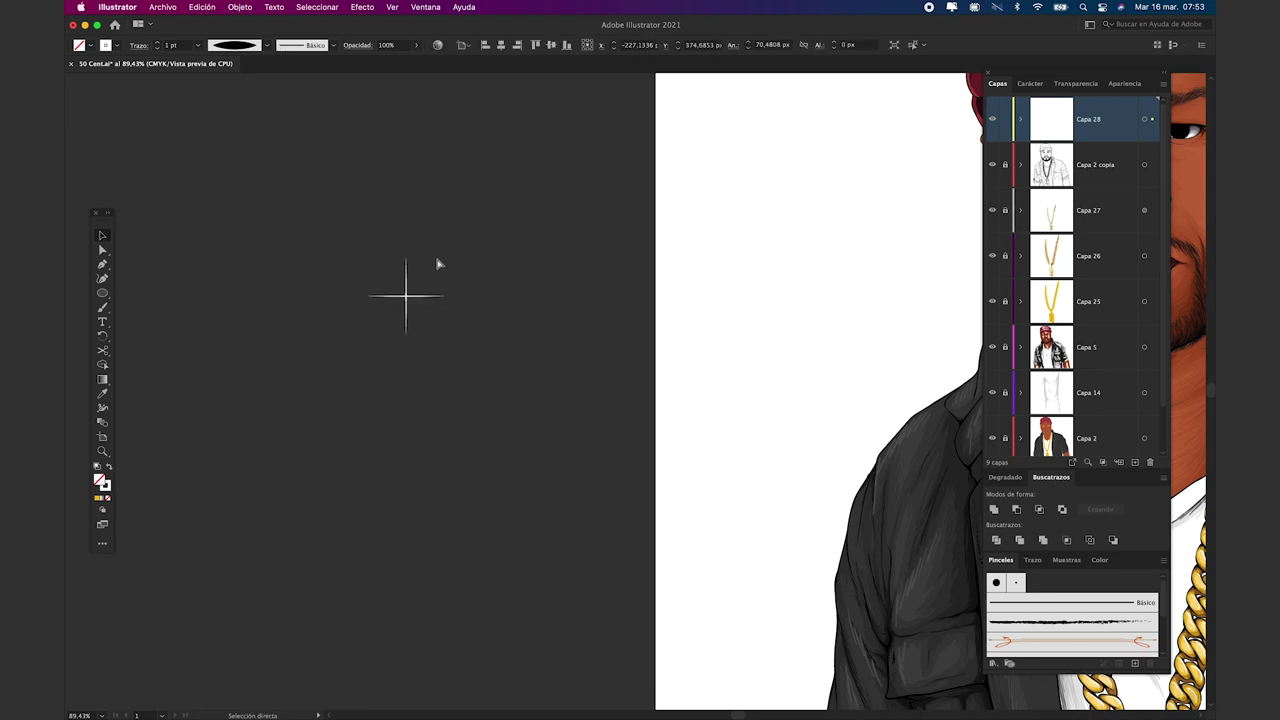
key("super+f")
left_click_drag(452, 287, 443, 260)
left_click(452, 296)
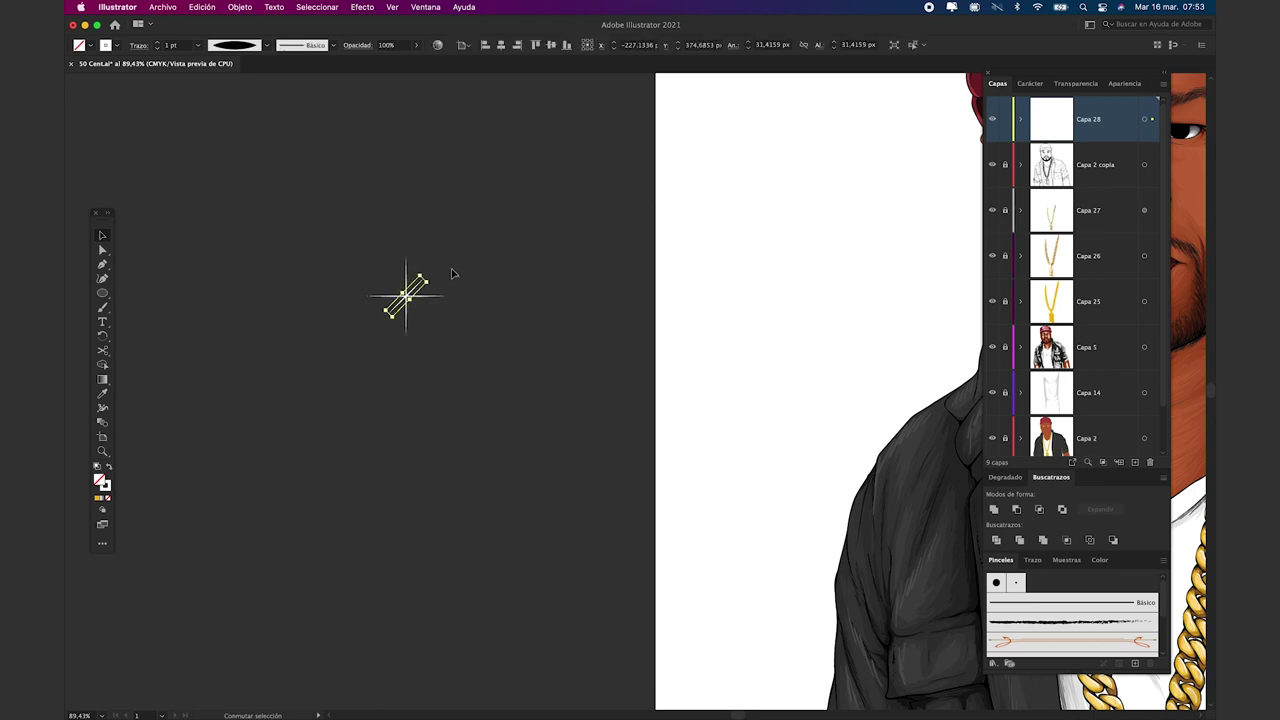
left_click(460, 309)
key("a")
left_click(421, 287)
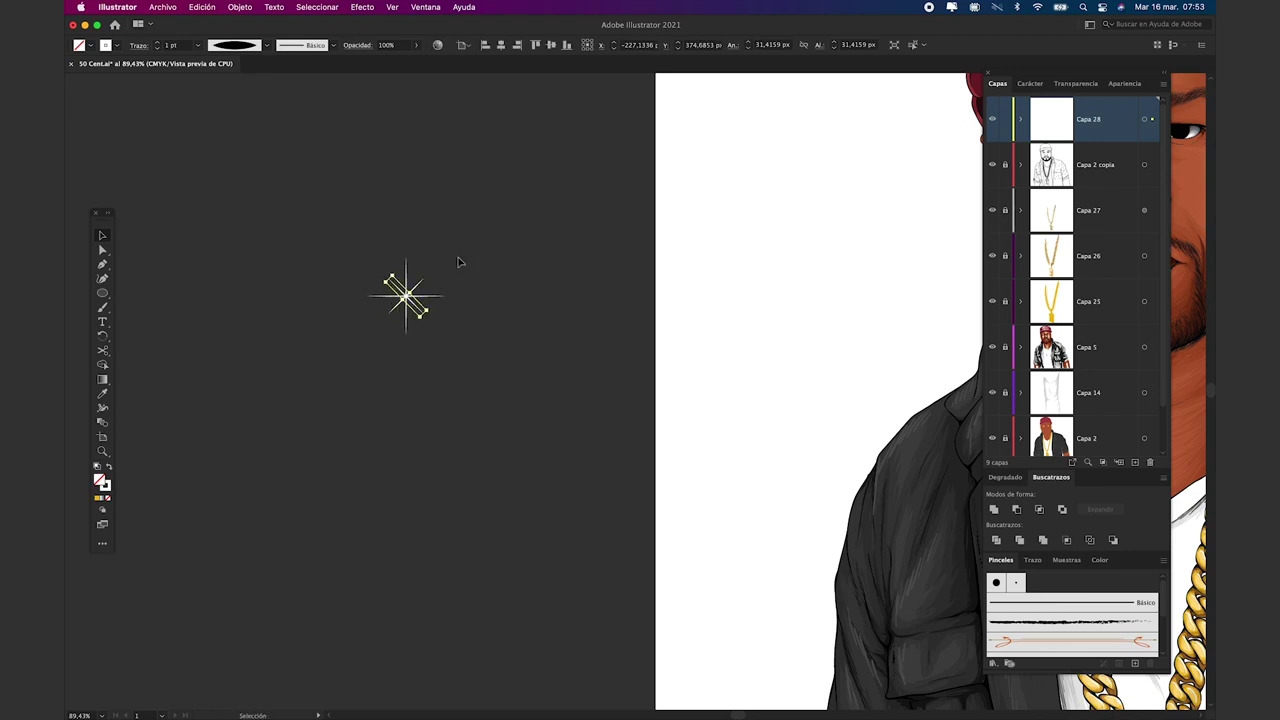
left_click(457, 278)
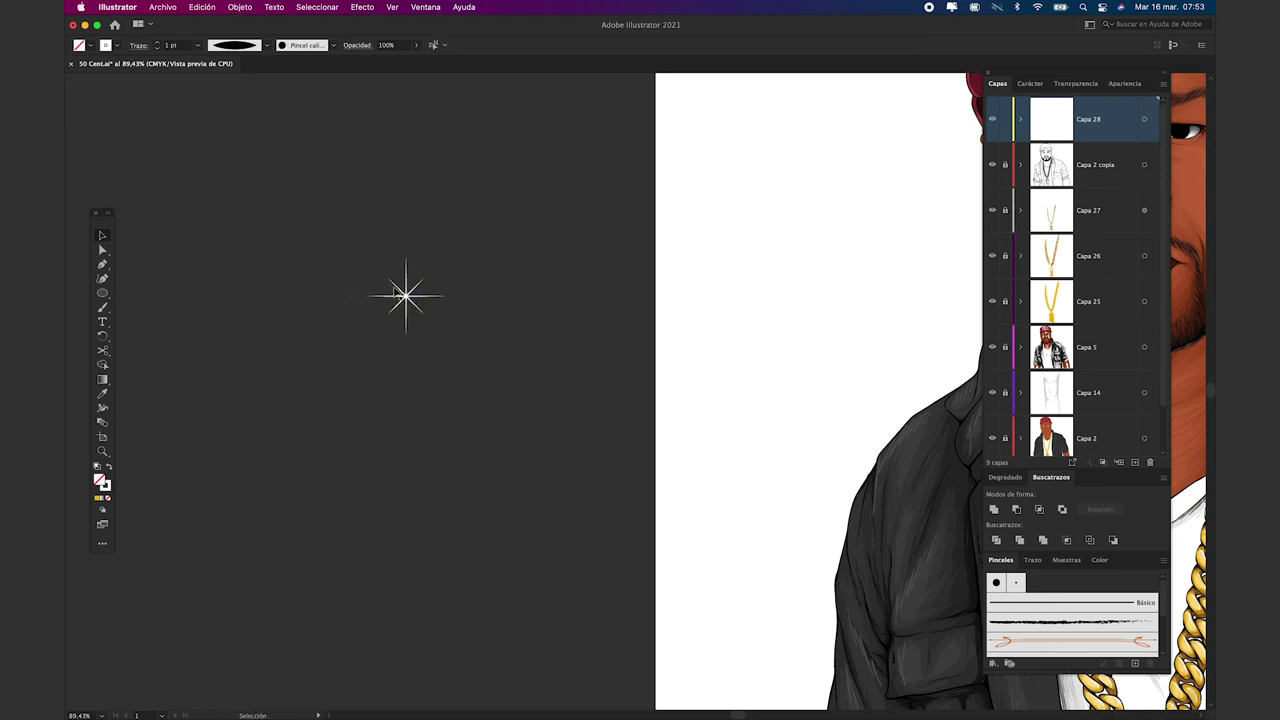
- Draw a white-outlined circle about 23 px in diameter centred on the star
key("z")
left_click_drag(361, 255, 450, 338)
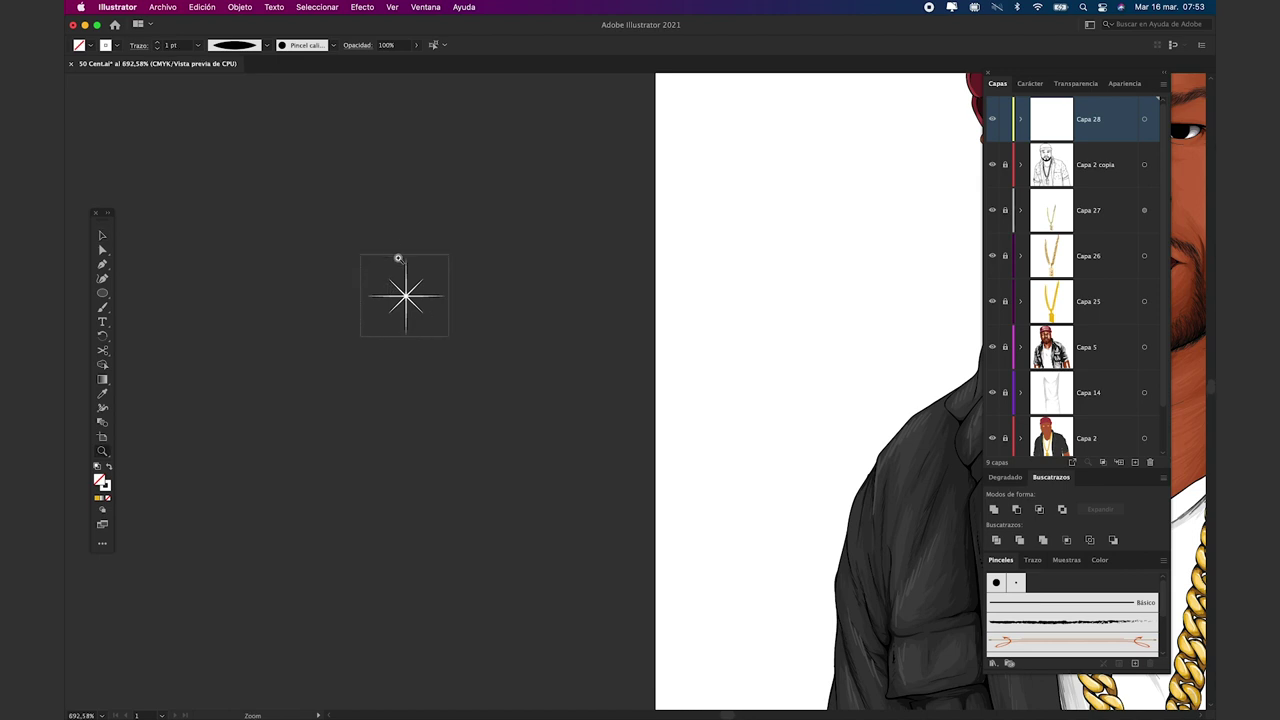
left_click_drag(650, 392, 750, 511)
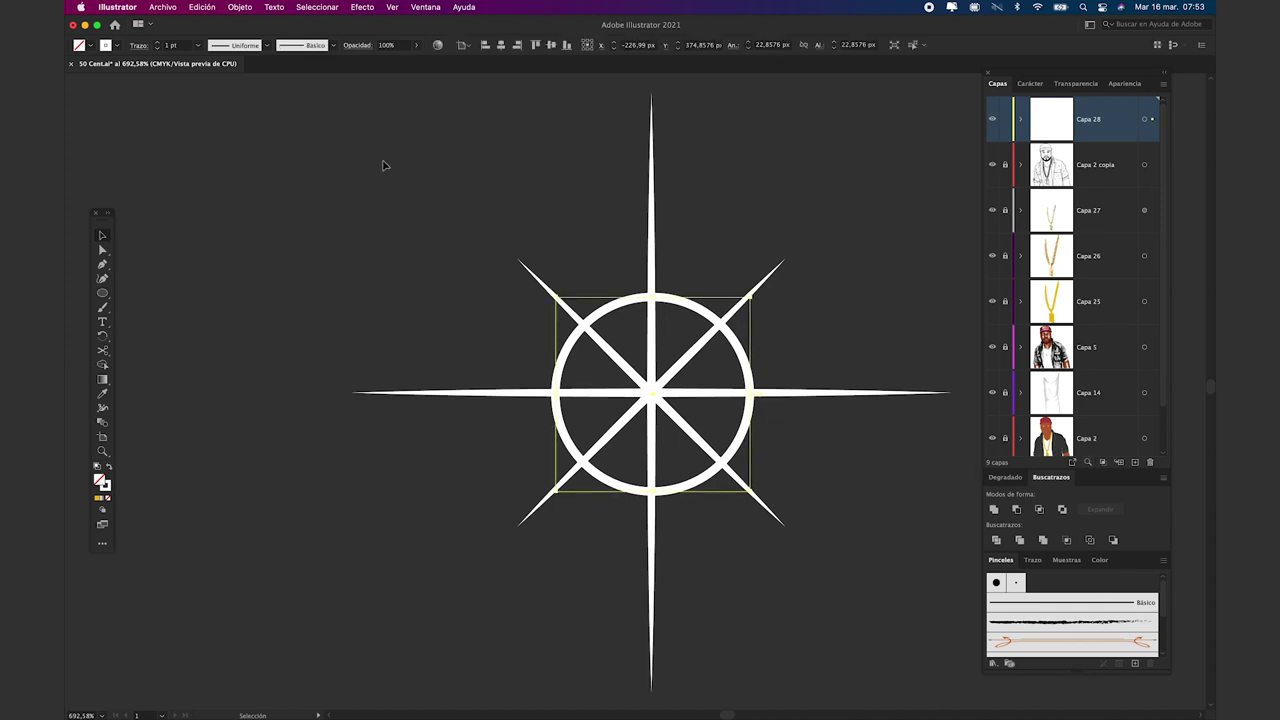
- Apply a Gaussian blur (Desenfoque gaussiano) with a radius of about 6.2 pixels to the star's circle
left_click(362, 8)
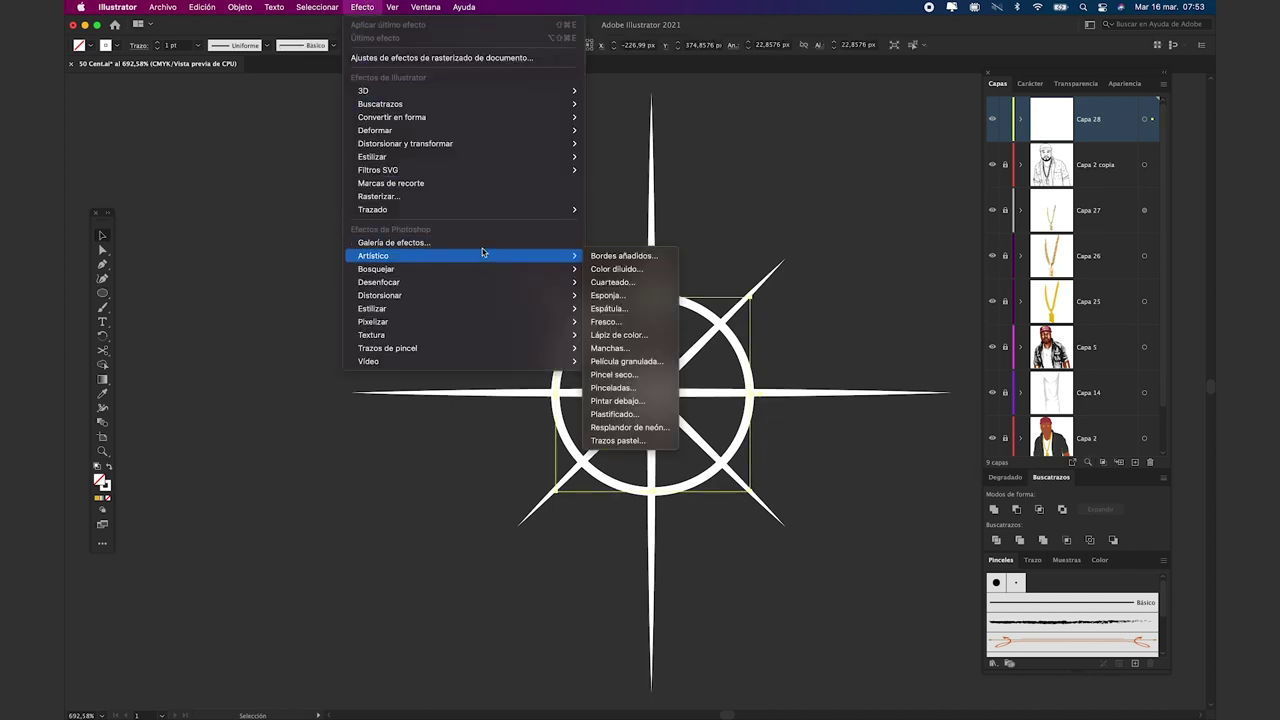
mouse_move(488, 300)
left_click(651, 281)
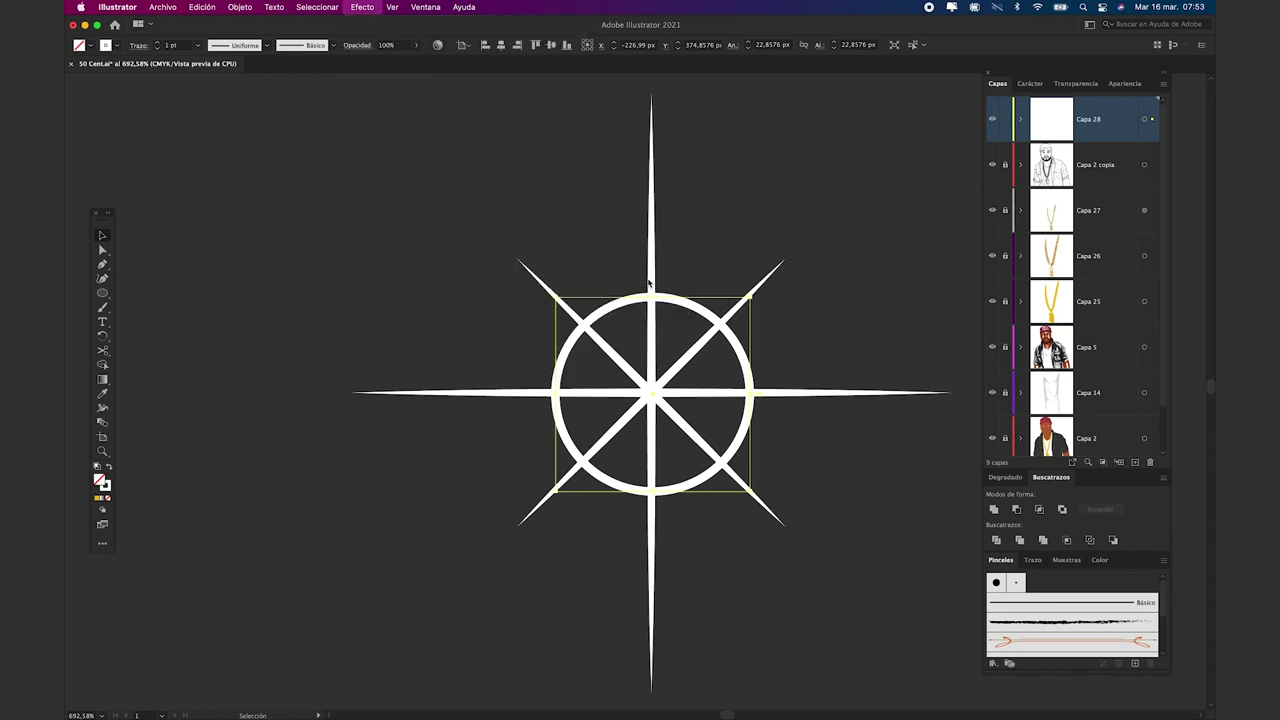
left_click_drag(651, 286, 377, 114)
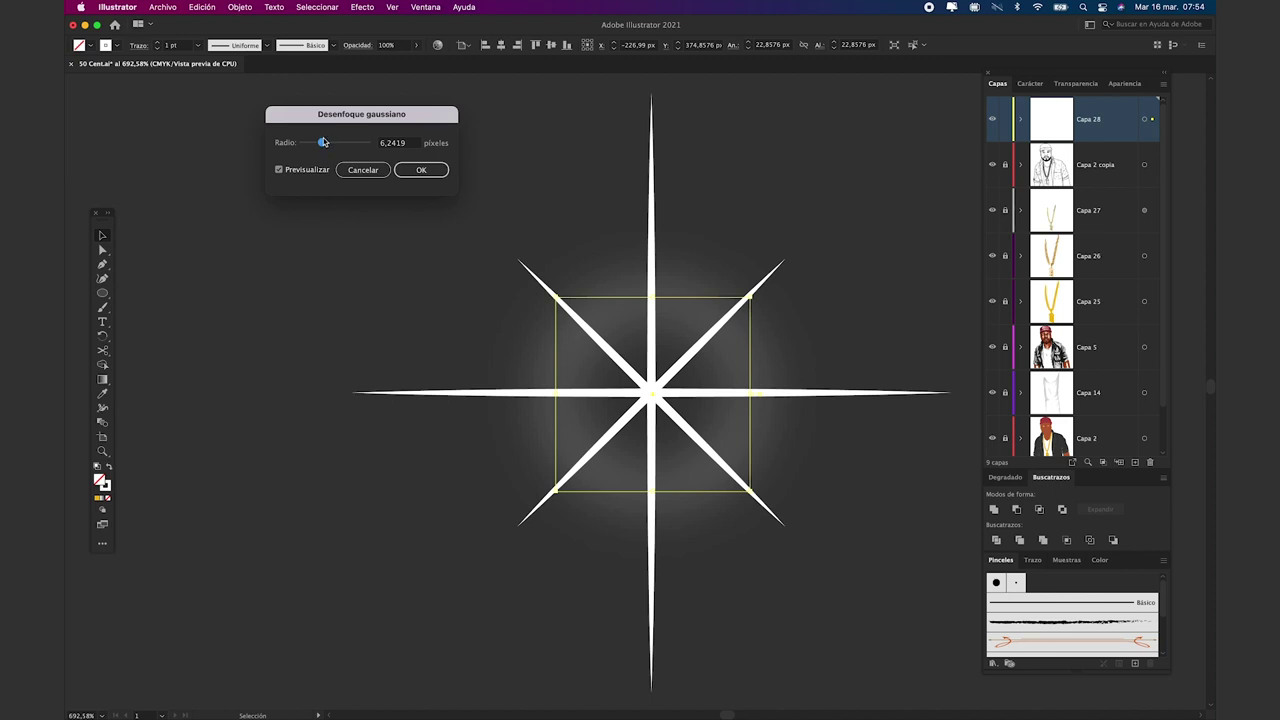
left_click(421, 170)
- Select the star's rays together with the blurred circle and group them
left_click_drag(406, 159, 780, 458)
right_click(650, 392)
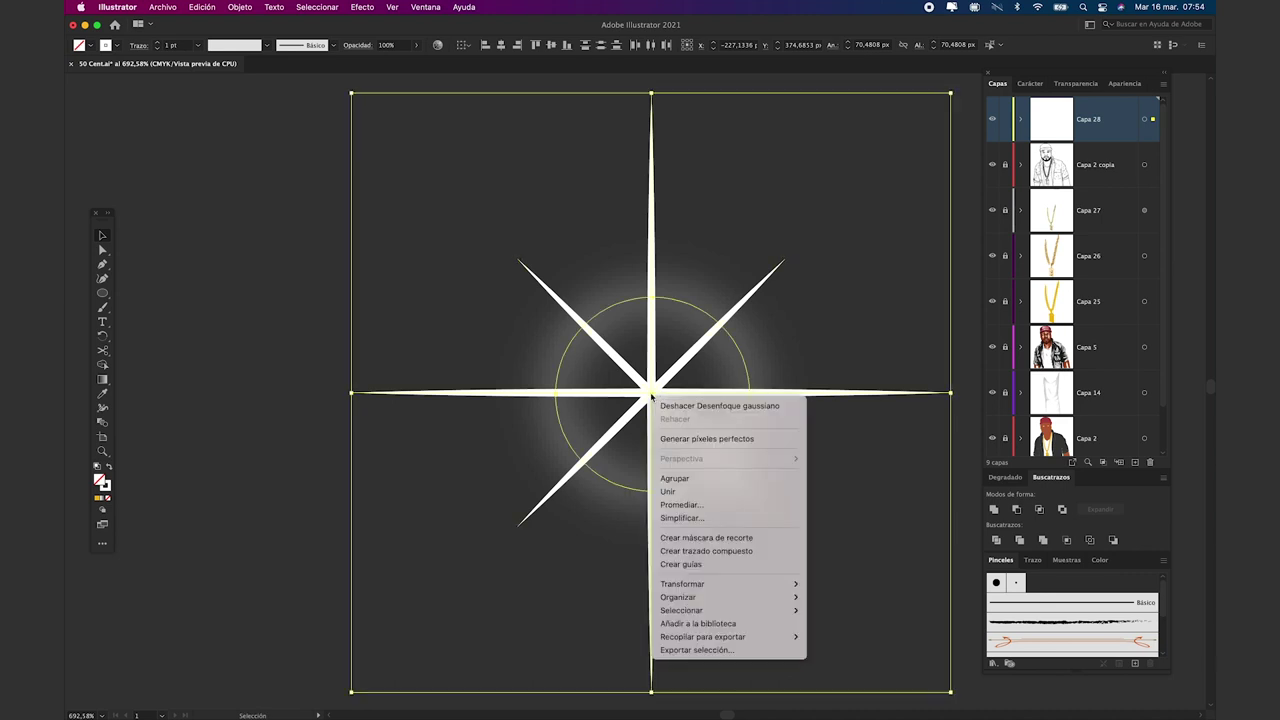
left_click(686, 497)
- Place copies of the star sparkle at several points along the gold chain and on its pendant, keeping the original beside the artboard
key("super+minus")
key("super+minus")
key("super+minus")
key("super+minus")
key("super+minus")
key("super+minus")
key("super+minus")
key("super+minus")
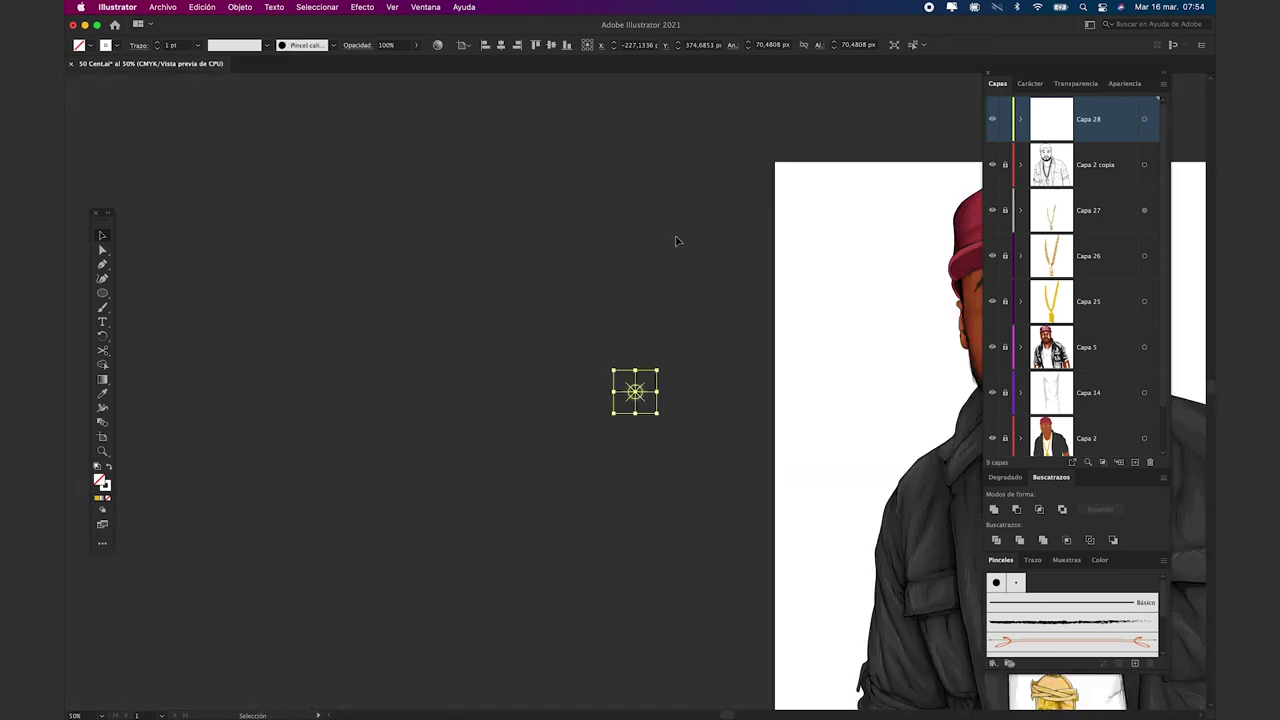
left_click_drag(676, 241, 278, 144)
left_click_drag(238, 294, 473, 328)
left_click_drag(654, 596, 654, 595)
left_click(256, 449)
left_click_drag(704, 366, 704, 365)
left_click_drag(239, 295, 629, 516)
left_click_drag(239, 295, 677, 546)
left_click_drag(604, 355, 600, 450)
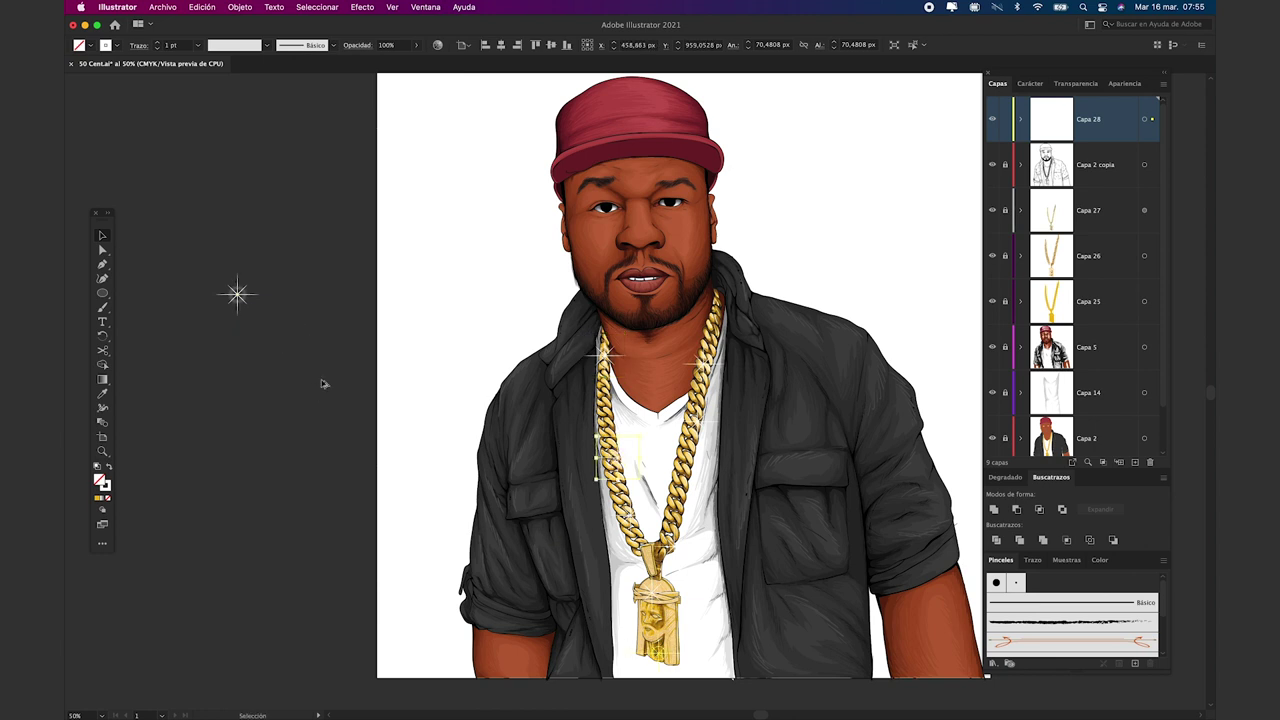
left_click_drag(726, 311, 686, 493)
- Deselect everything and view the finished illustration in full screen mode, fitted to the window
left_click(909, 262)
left_click_drag(846, 205, 767, 213)
left_click(102, 524)
left_click(137, 579)
key("super+0")
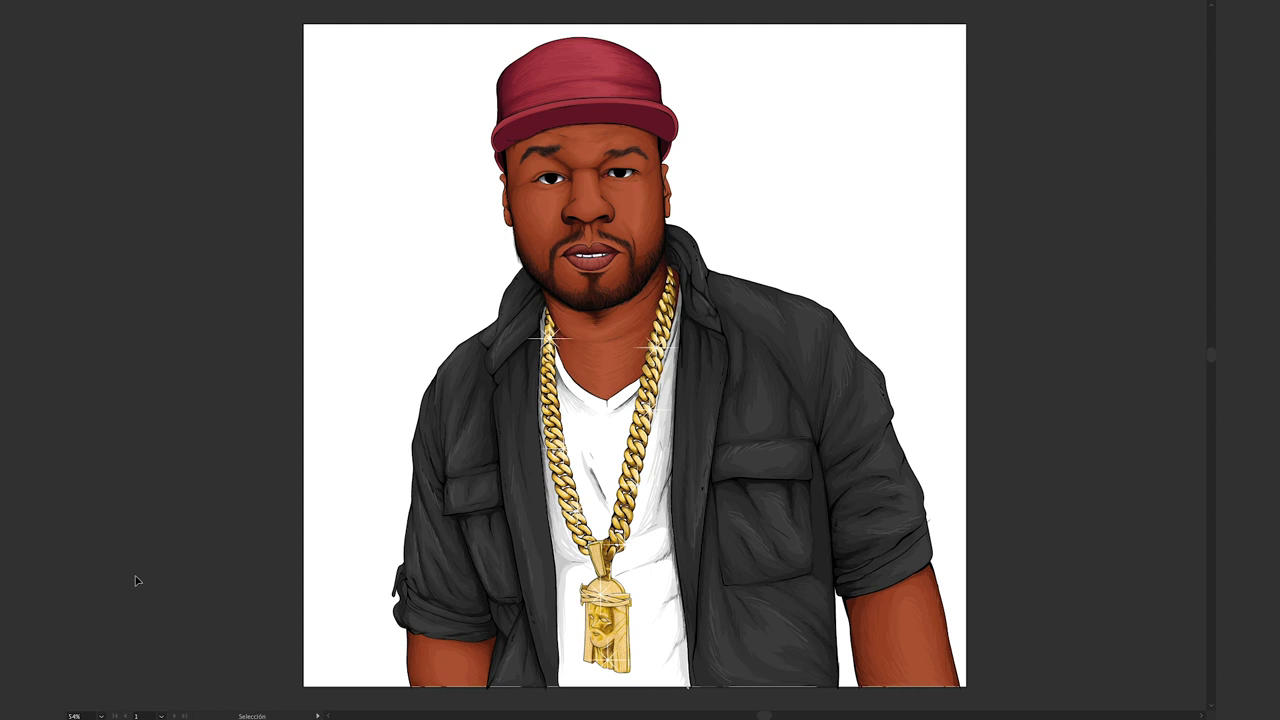